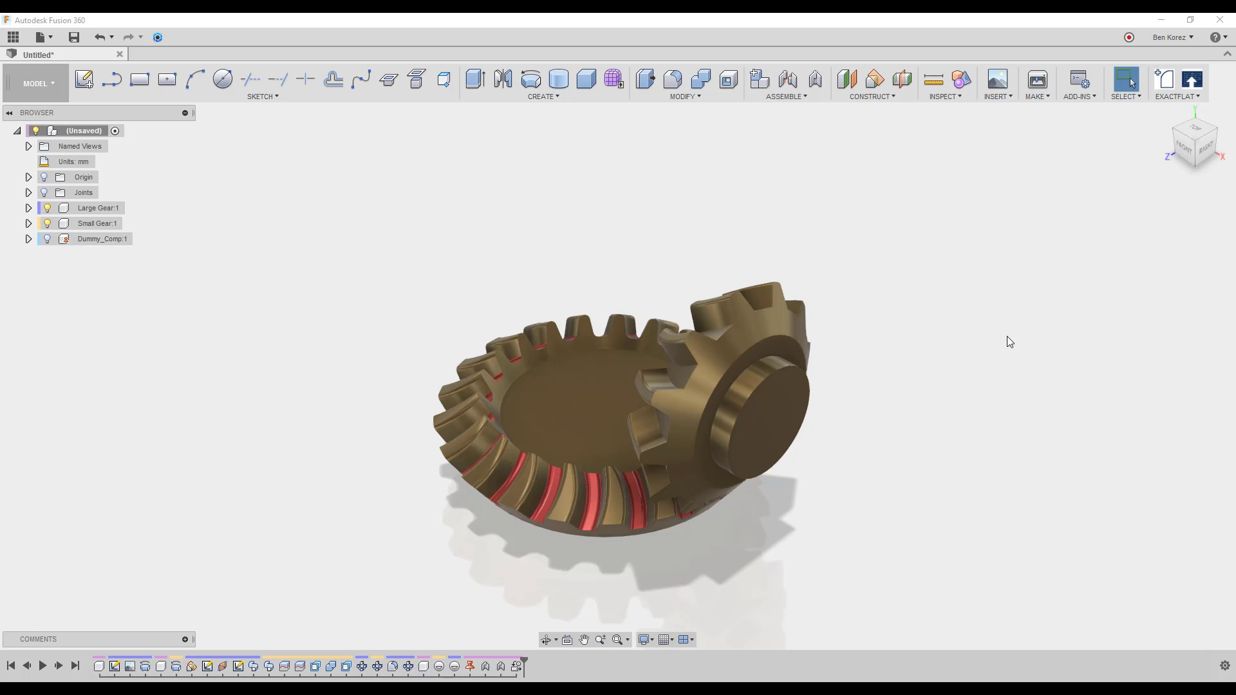
Step: Inspect the meshing bevel gears from several sides and revert their moved position
key("F6")
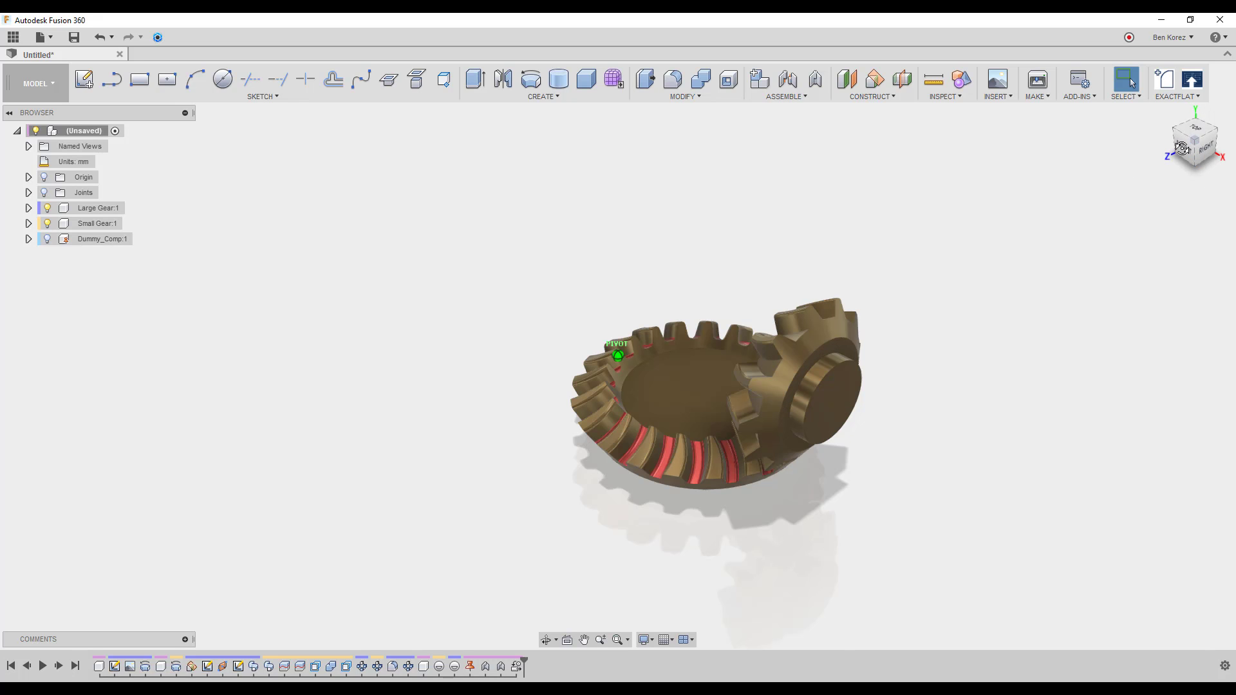
mouse_move(1182, 148)
middle_mouse_down("shift")
mouse_move(820, 262)
mouse_move(806, 286)
middle_mouse_up("shift")
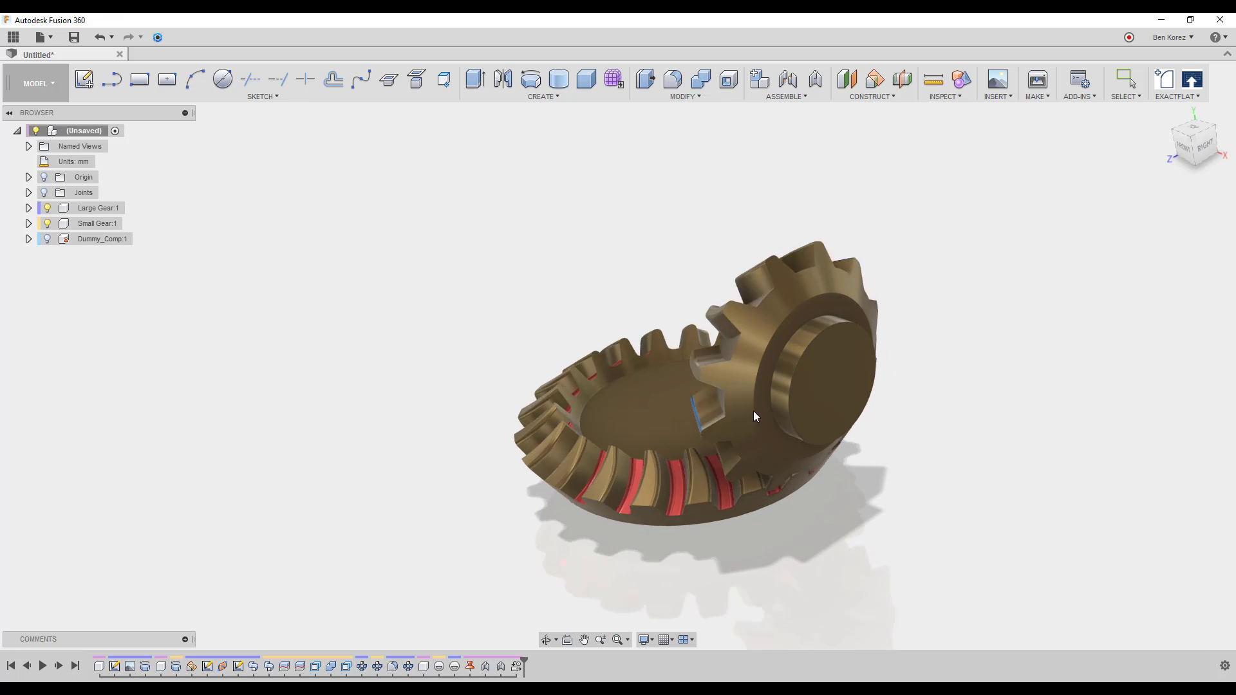
key("Escape")
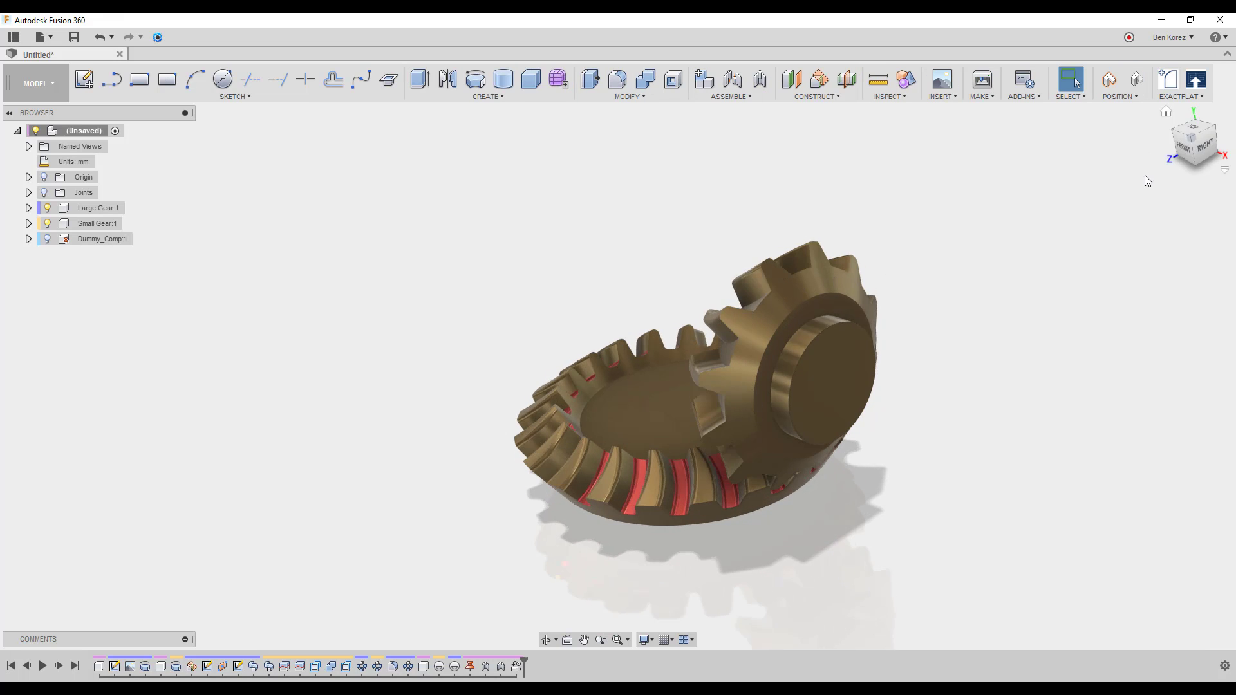
middle_click_drag(1144, 180, 721, 211, "shift")
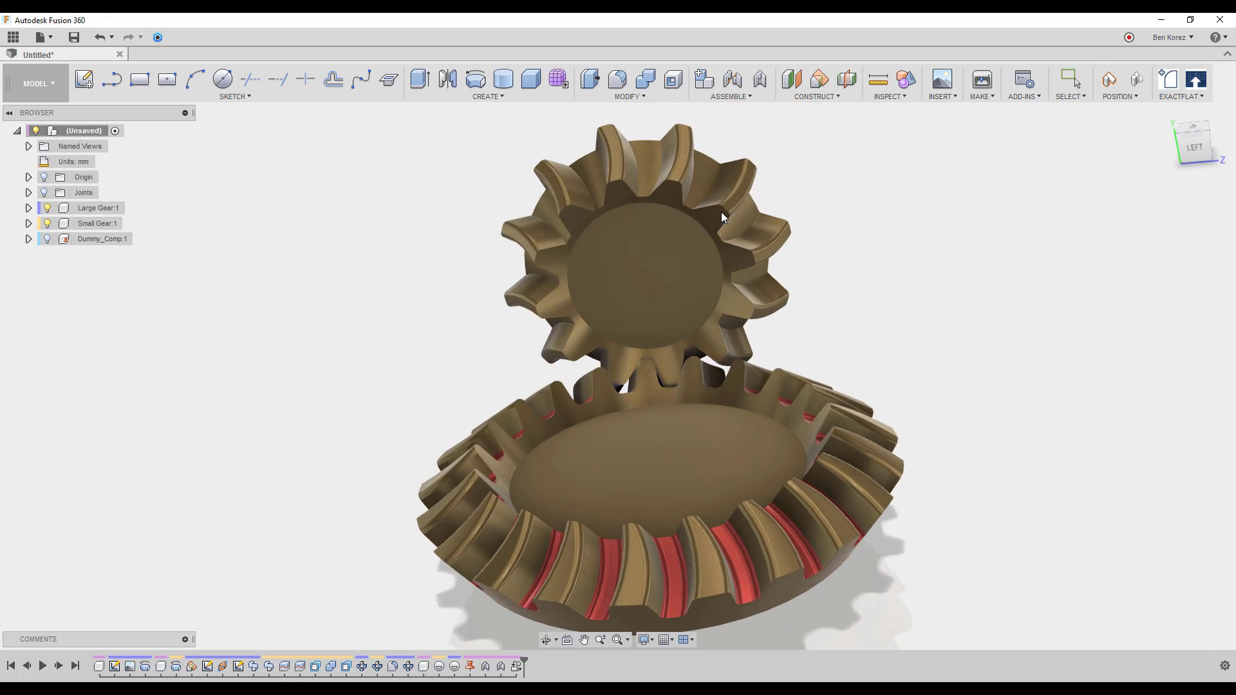
middle_click_drag(693, 288, 654, 287, "shift")
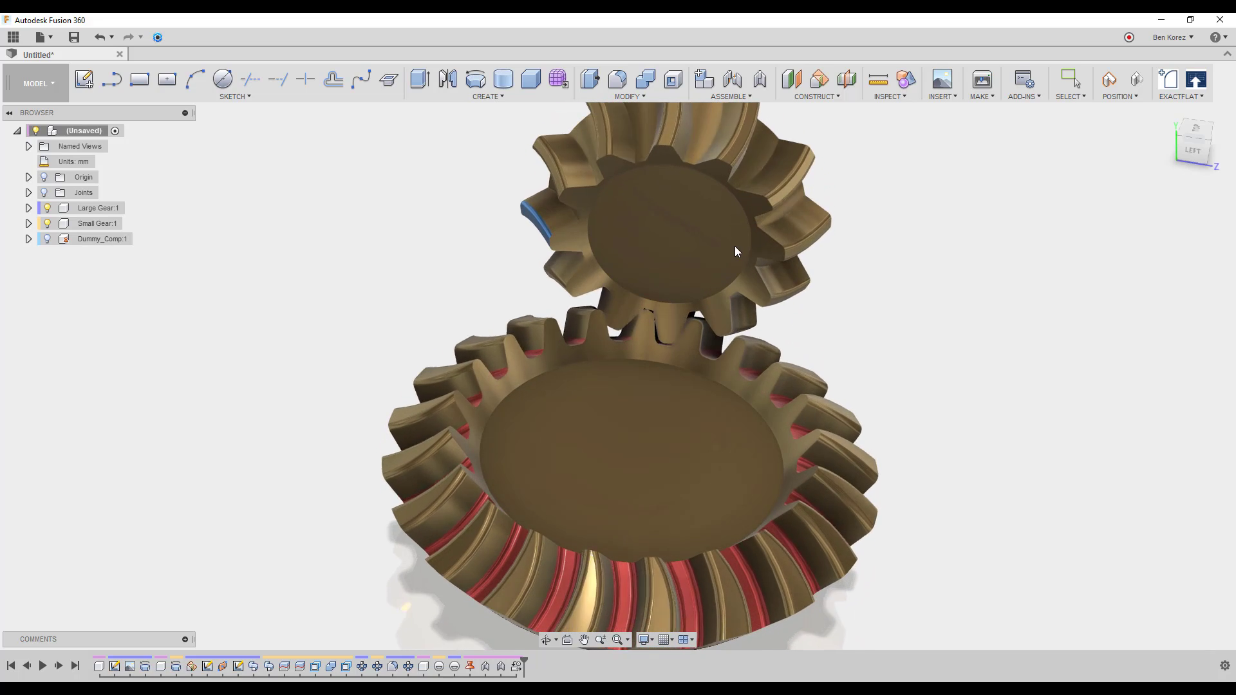
key("Escape")
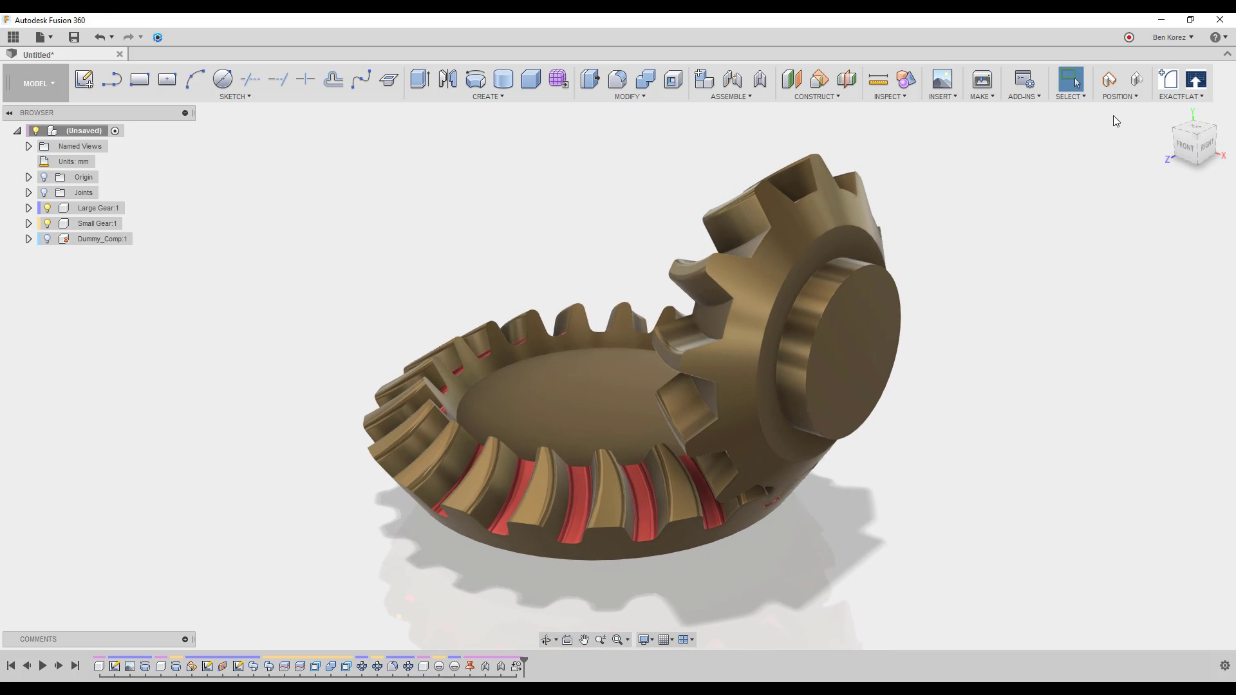
left_click(1136, 81)
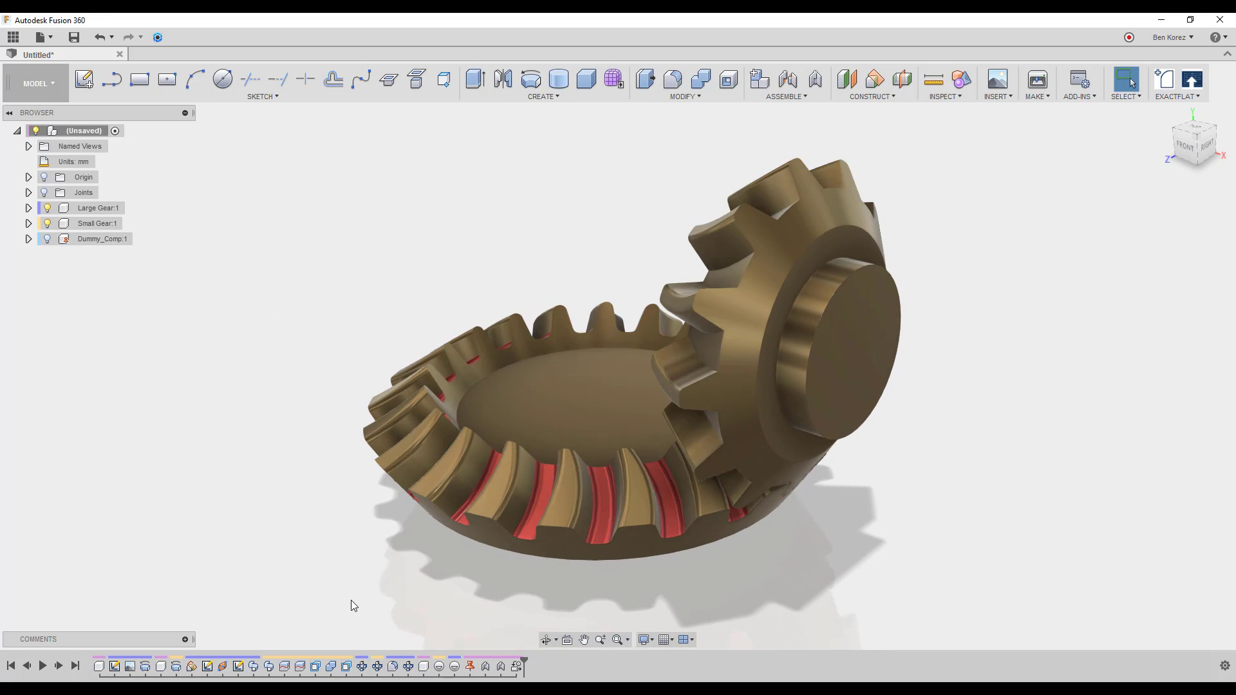
Step: Roll the design history back to just after Large Gear's Sketch1, open that sketch to review its dimensions, and close it
left_click_drag(525, 663, 118, 663)
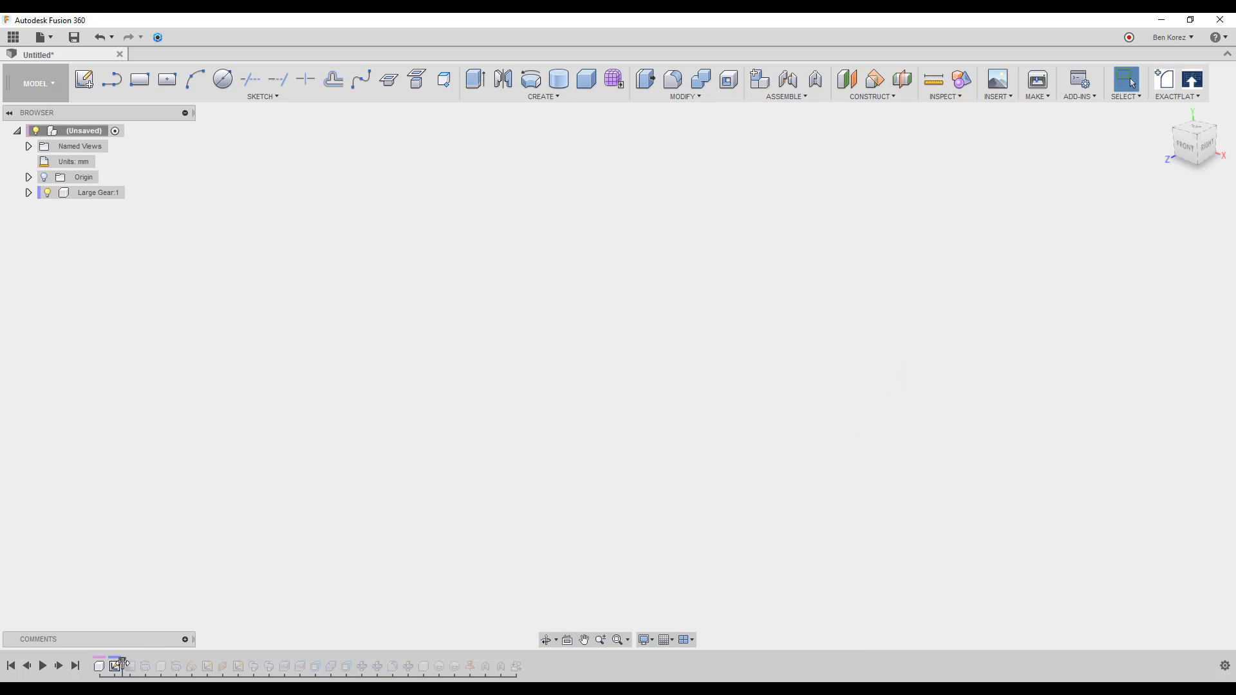
left_click(28, 192)
left_click(40, 223)
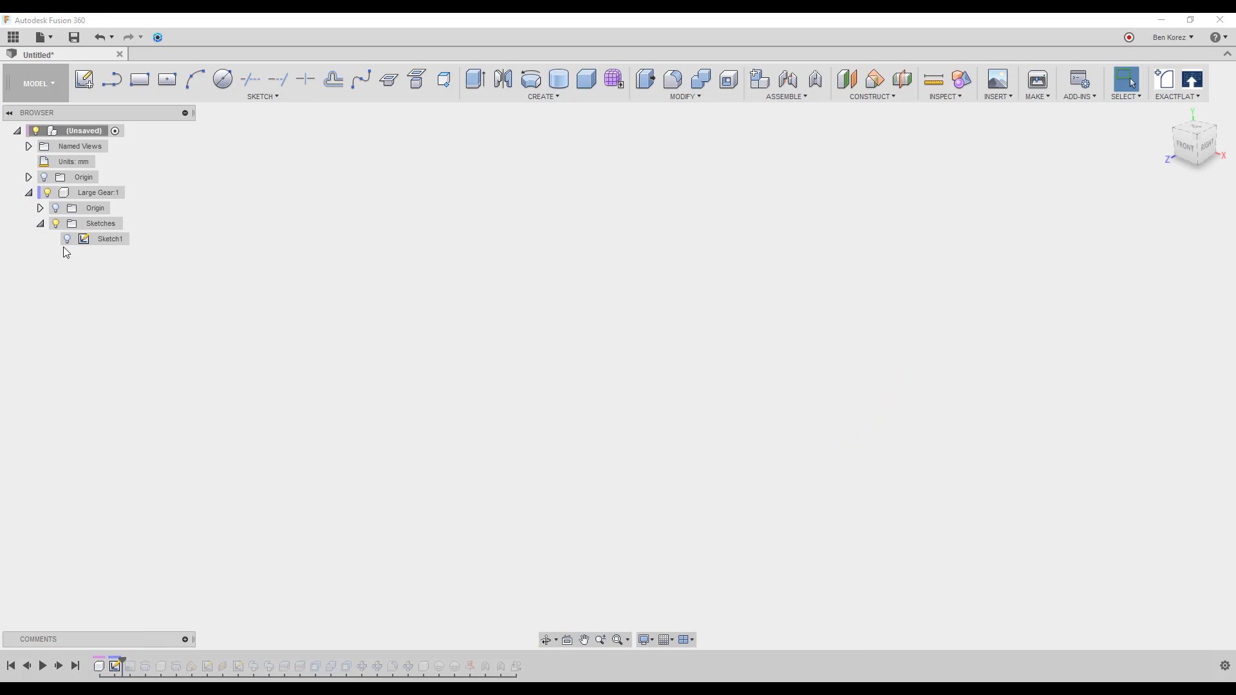
left_click(101, 241)
double_click(102, 241)
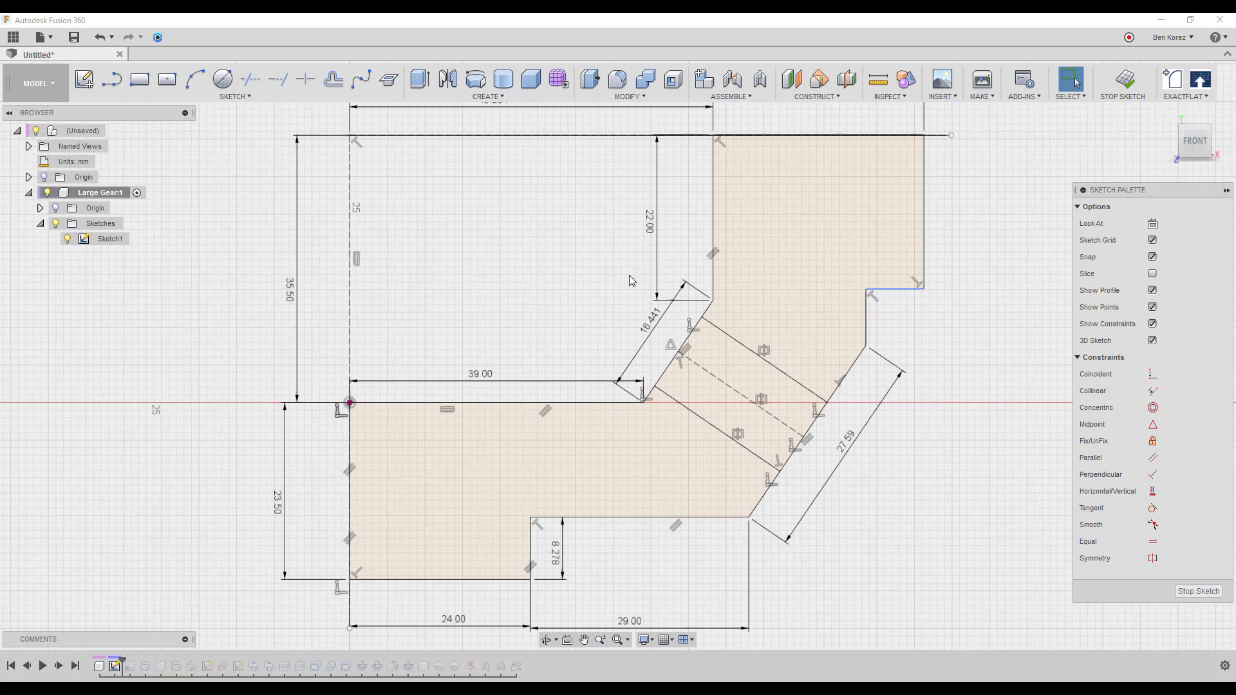
scroll(570, 354, "down", 2)
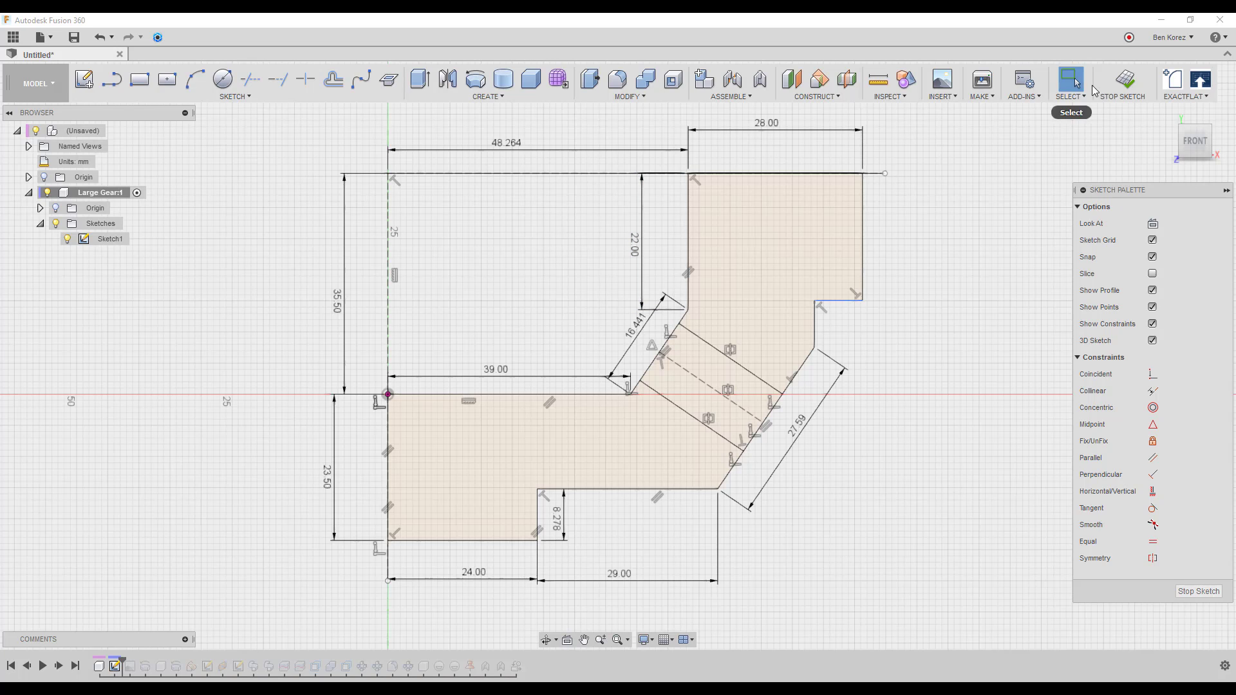
left_click(1131, 82)
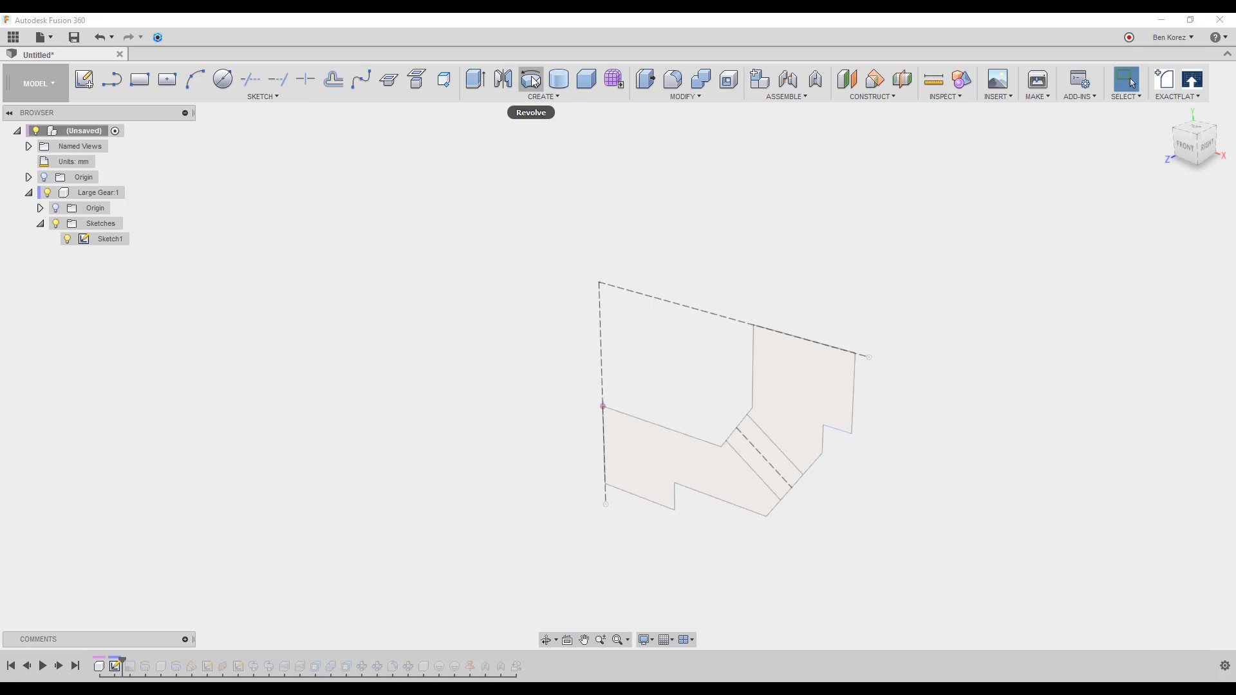
Step: With the top-level assembly active, revolve the lower gear profile and adjoining tooth band 360° about the vertical centreline as a new body
left_click(532, 99)
left_click(532, 142)
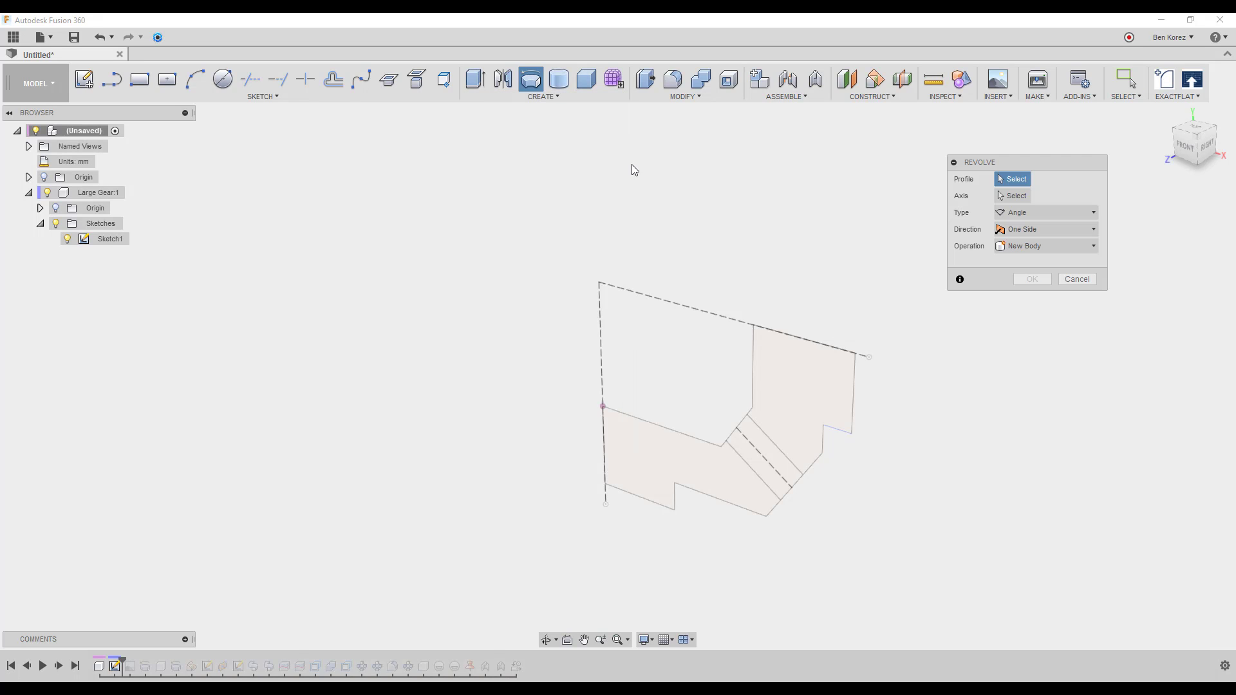
left_click(667, 463)
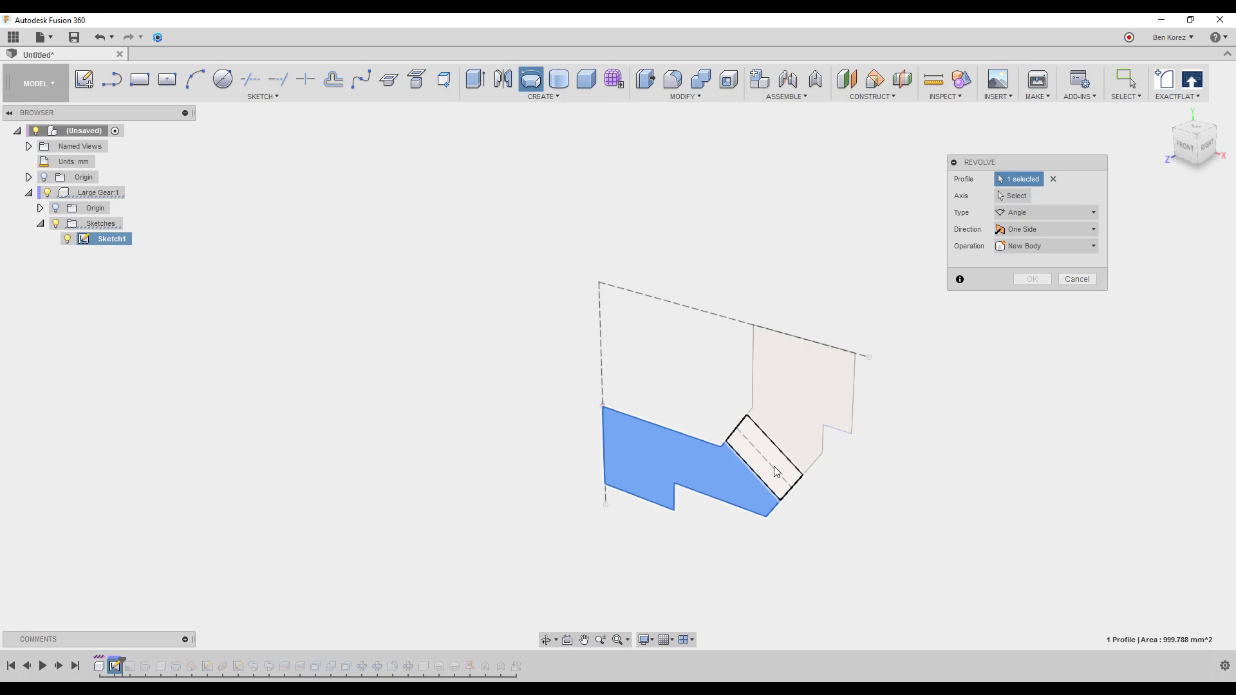
left_click(769, 470)
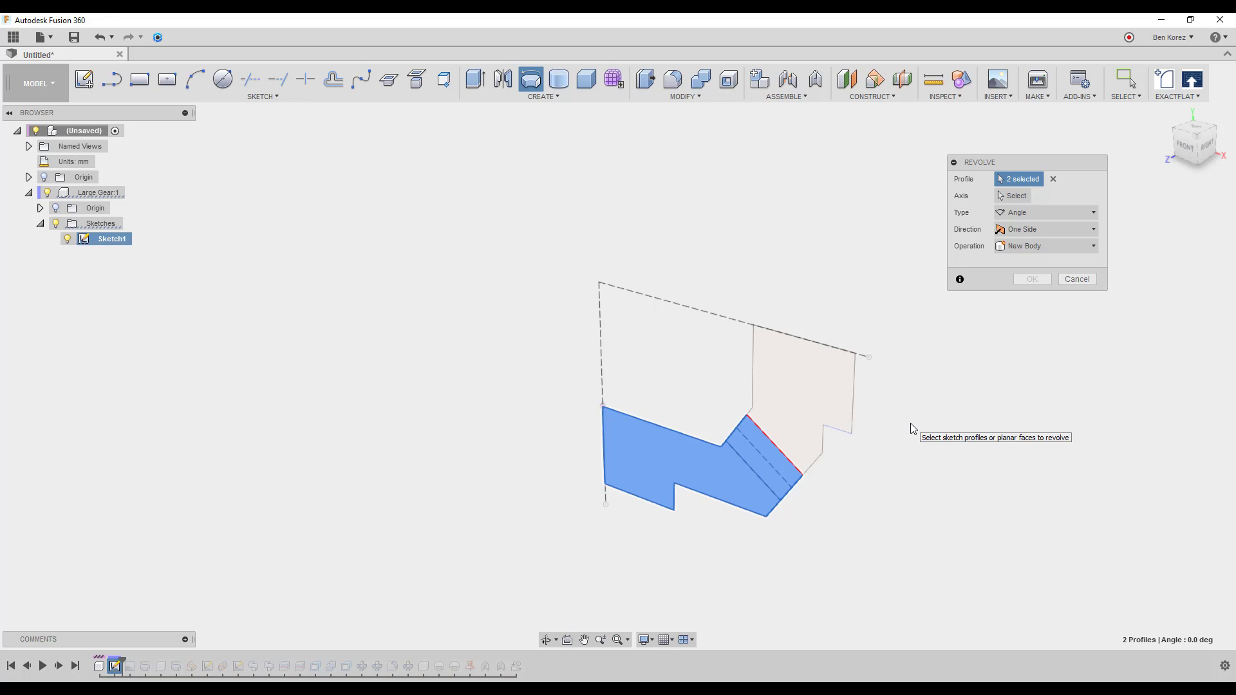
scroll(910, 423, "up", 3)
scroll(910, 423, "up", 2)
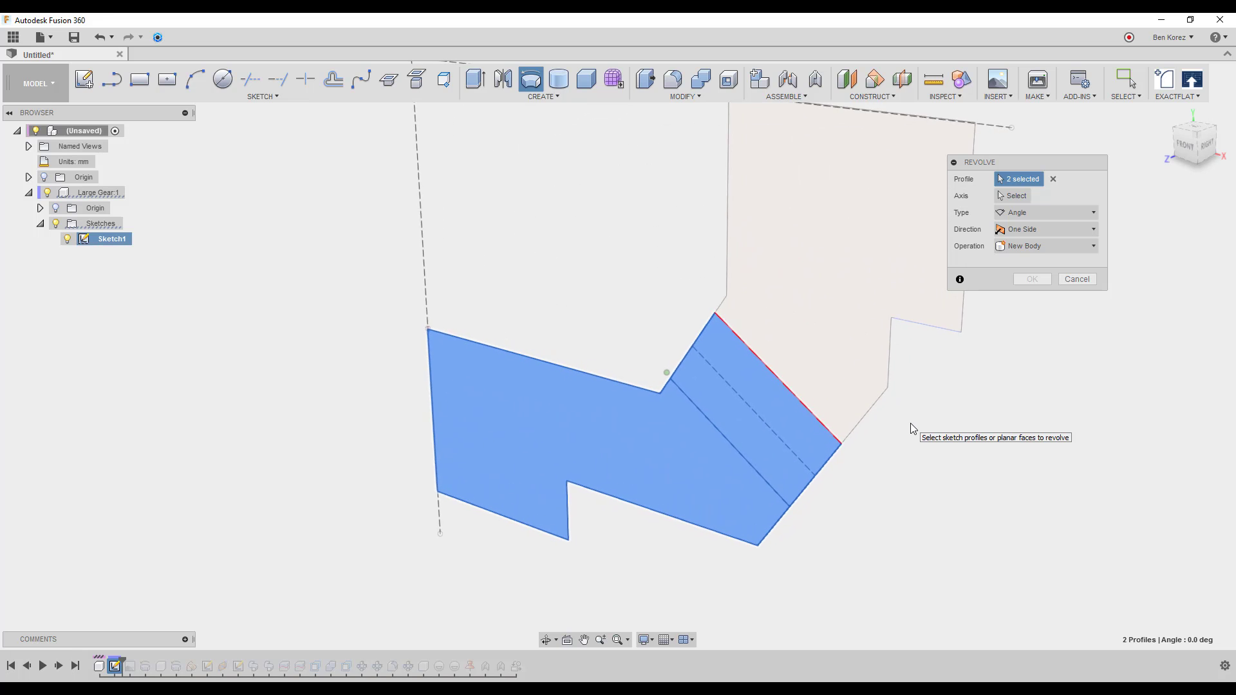
scroll(910, 423, "down", 2)
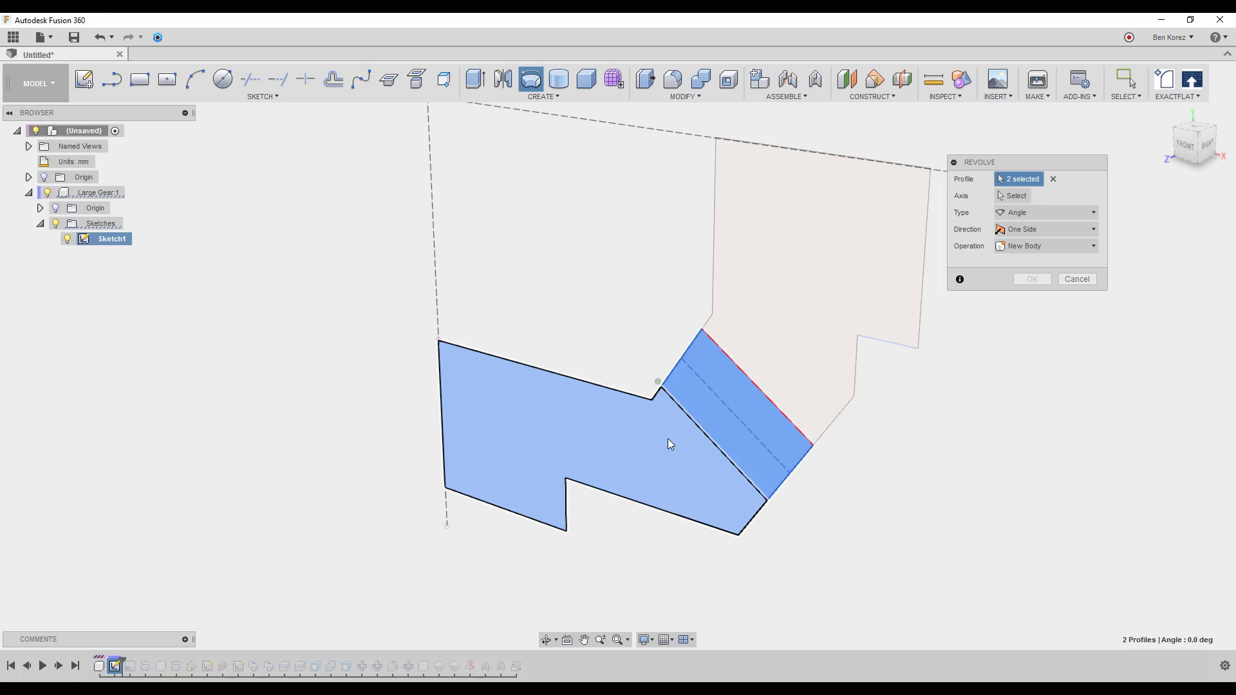
left_click(1023, 196)
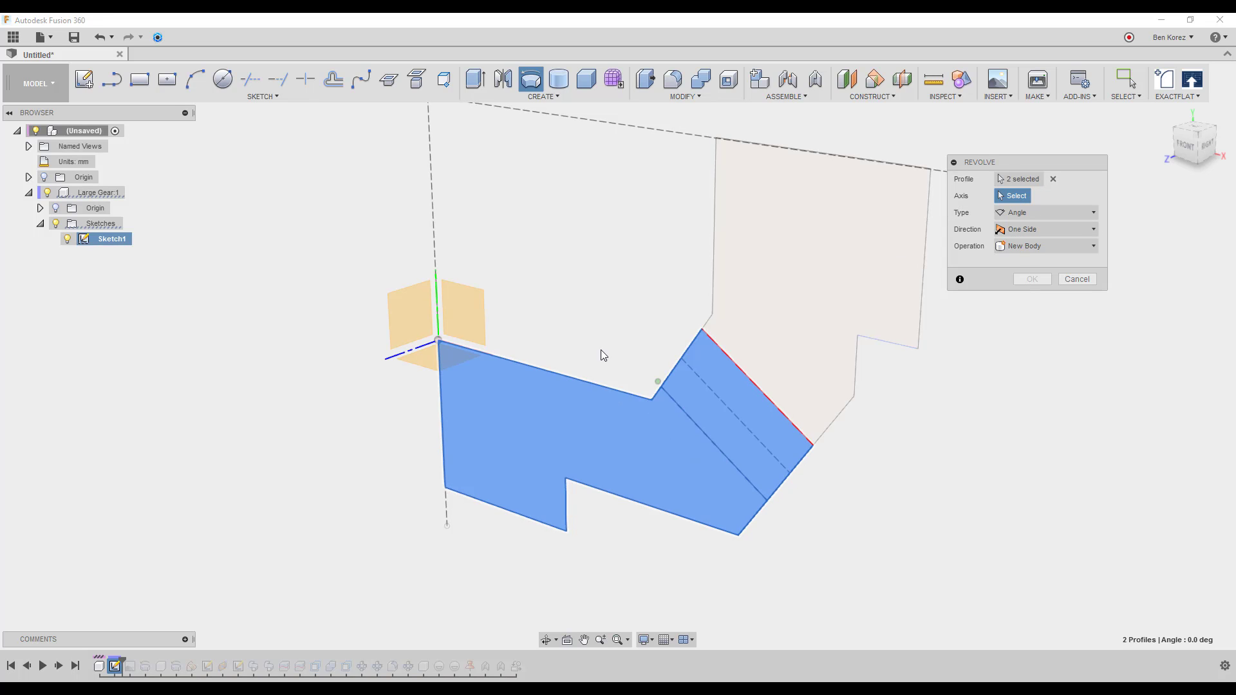
left_click(433, 490)
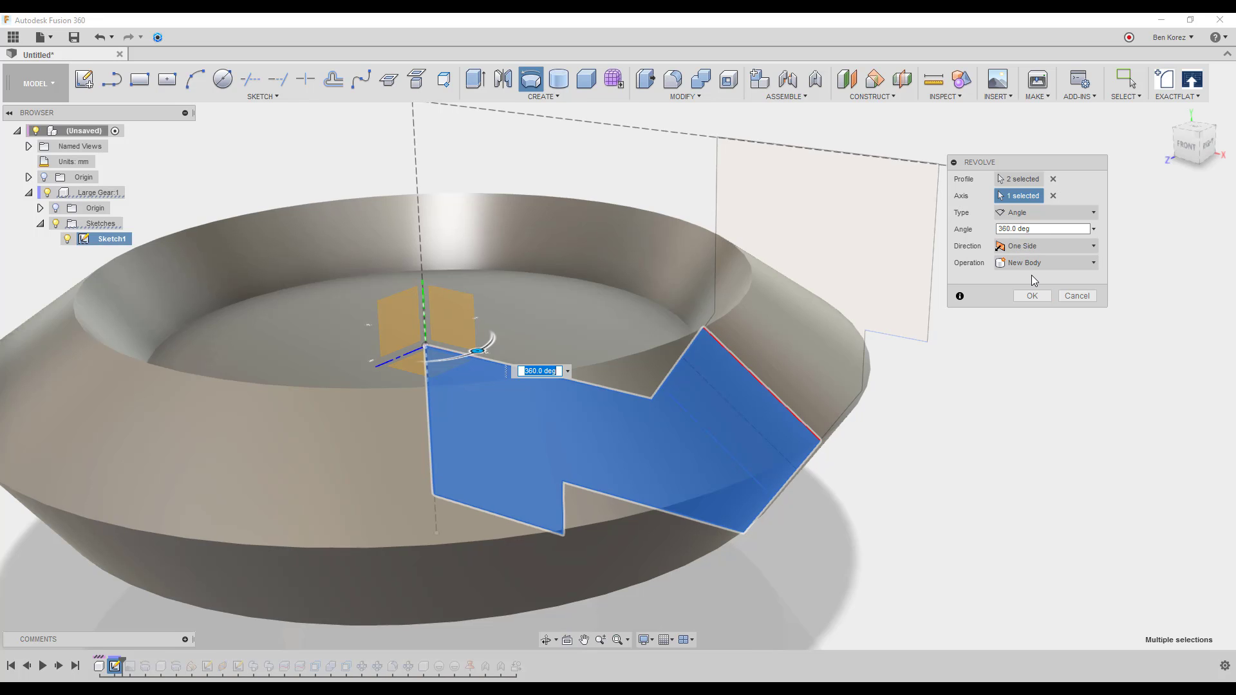
left_click(1032, 296)
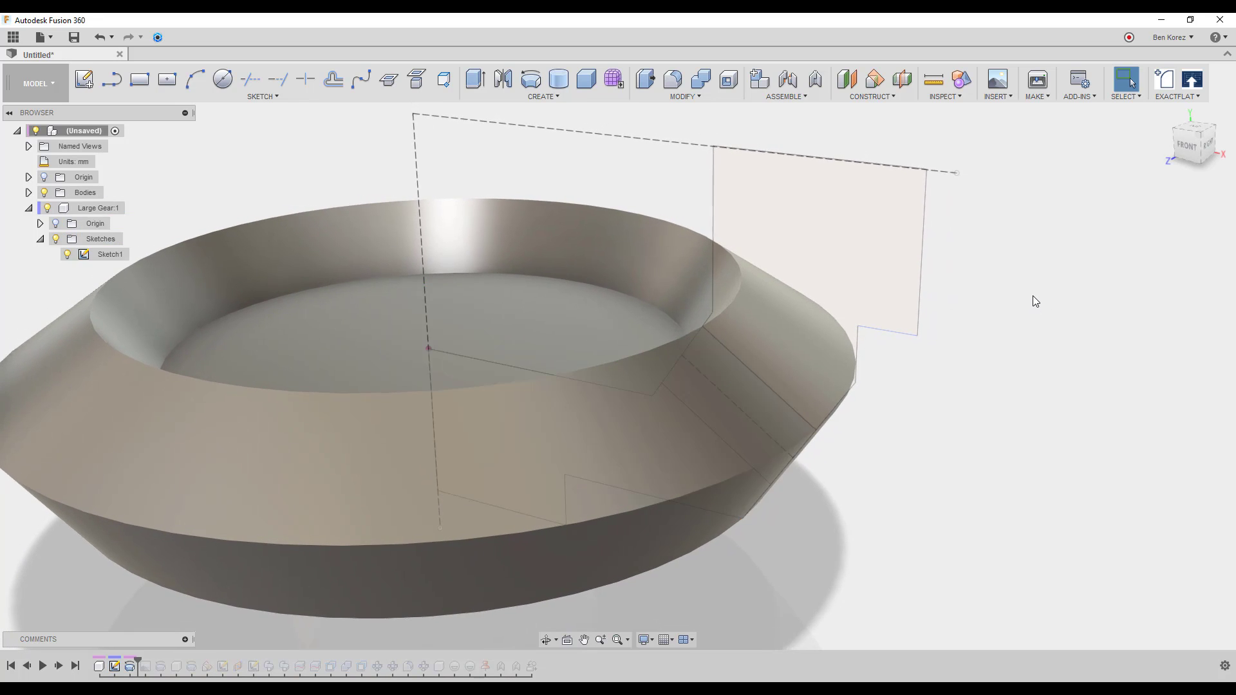
Step: Create a new component named Small Gear under the top-level assembly
right_click(88, 132)
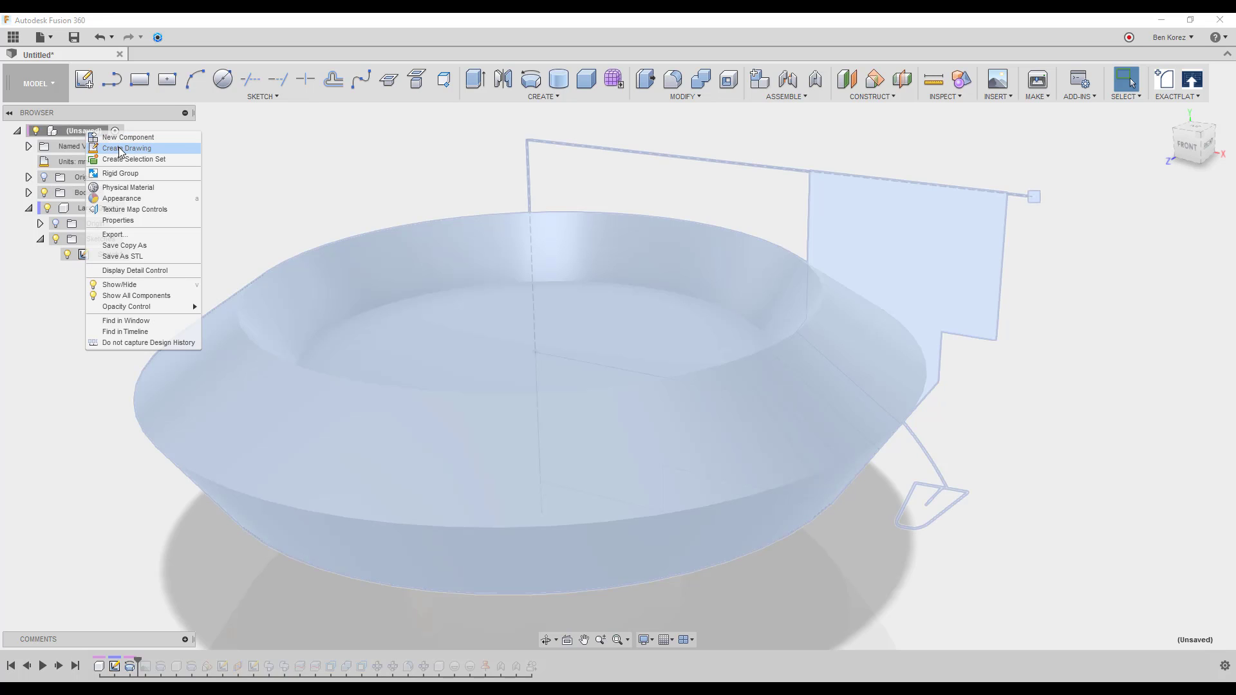
left_click(124, 138)
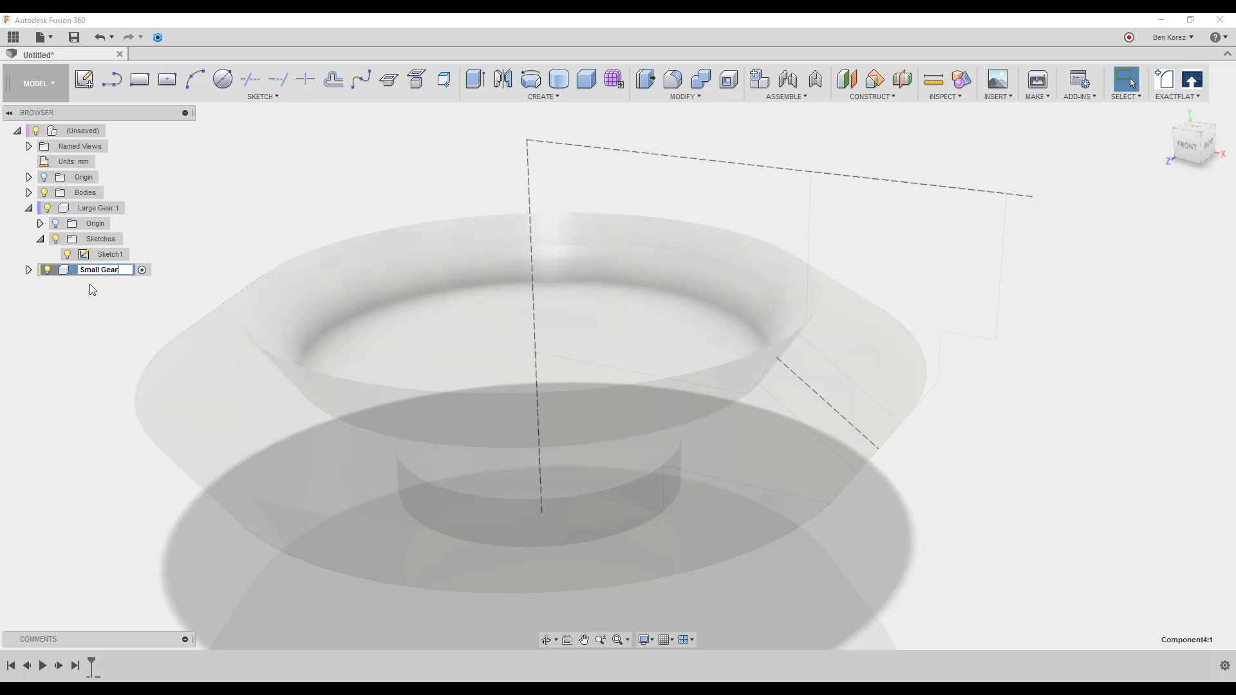
key("Return")
left_click(28, 271)
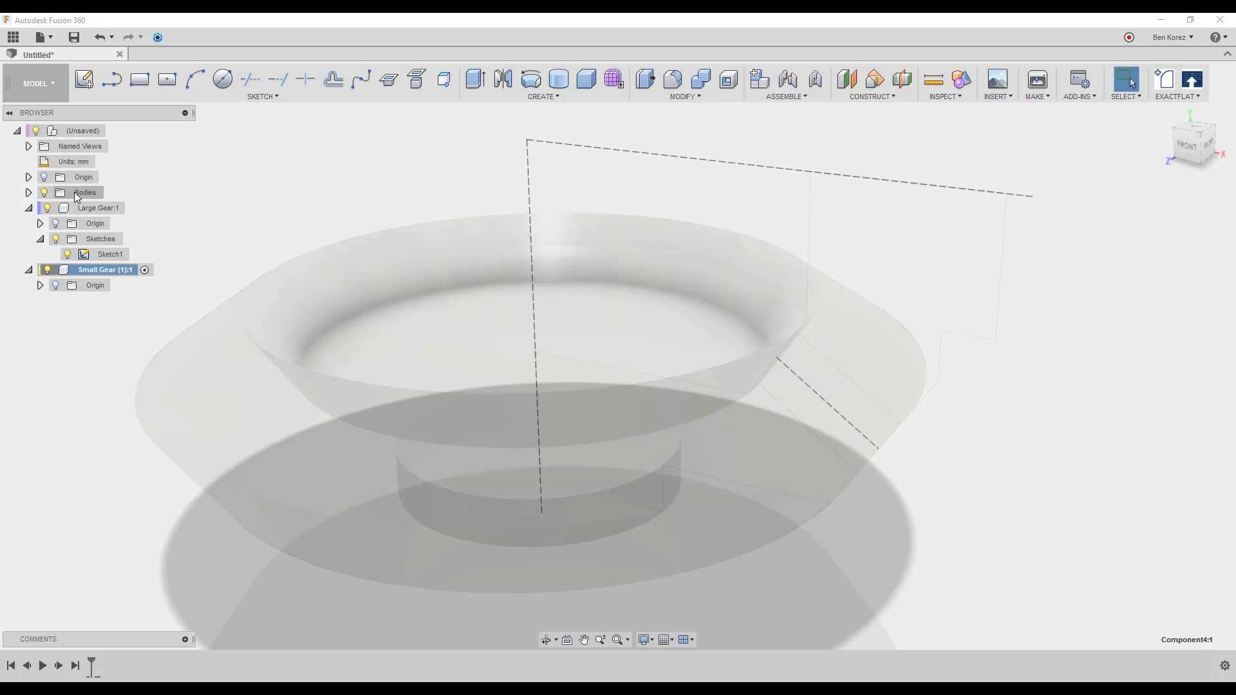
Step: Try to move the revolved Body1 from the top-level assembly into the Large Gear component
left_click(28, 193)
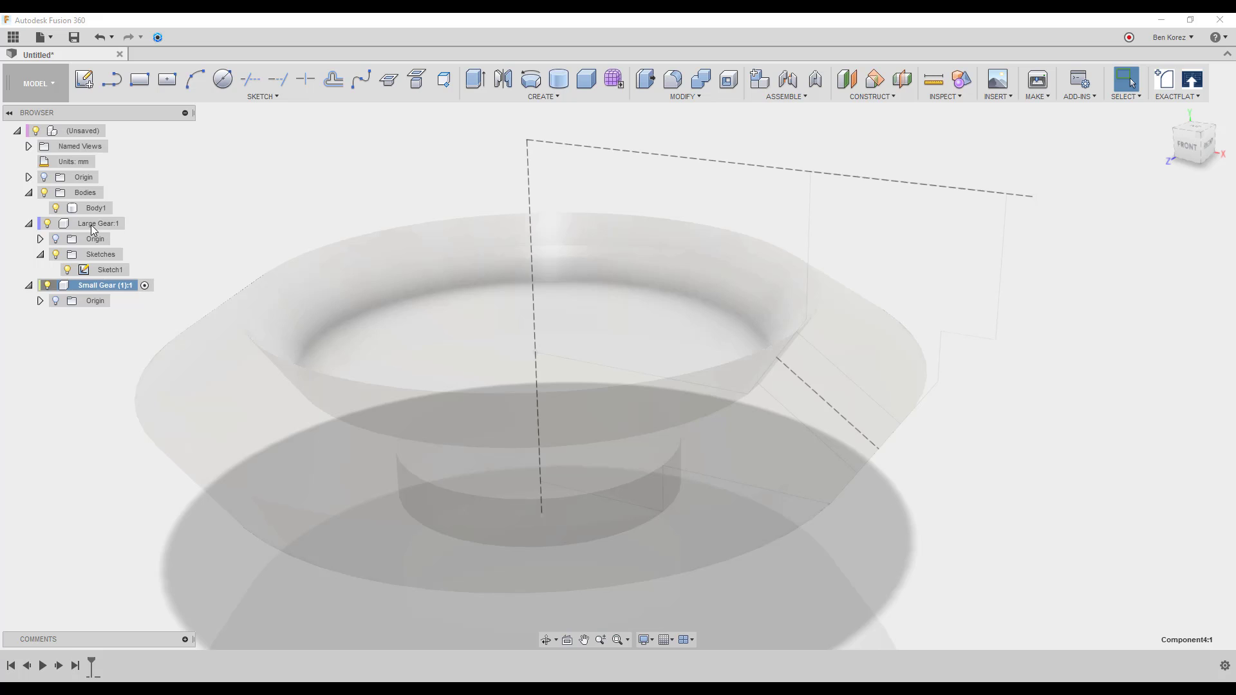
double_click(90, 132)
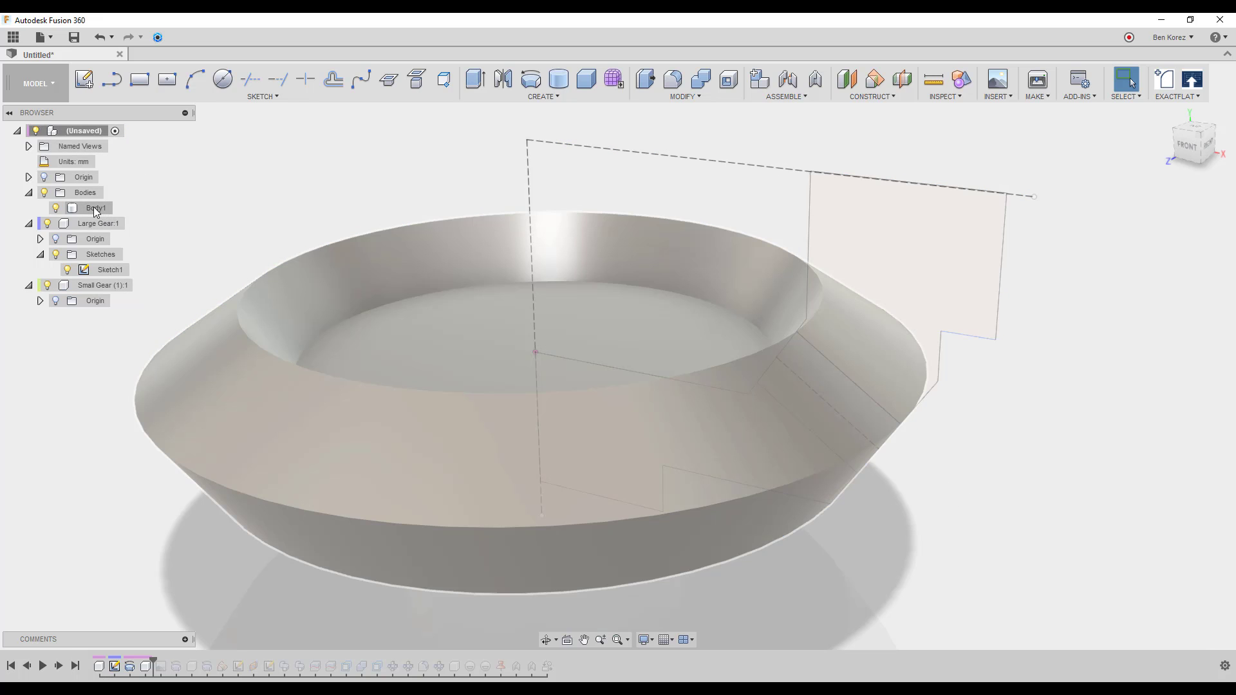
left_click_drag(96, 207, 94, 224)
double_click(97, 225)
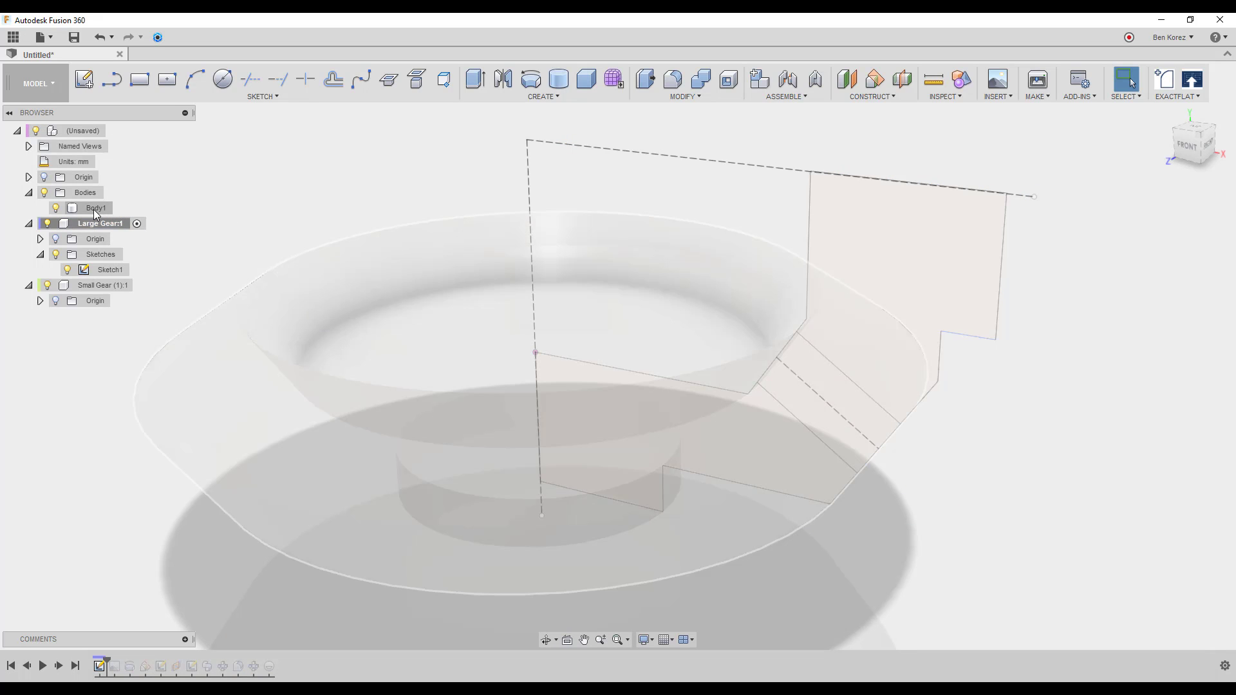
left_click_drag(93, 208, 93, 225)
Step: Undo the component activations, the new Small Gear component and the top-level revolve
left_click(102, 38)
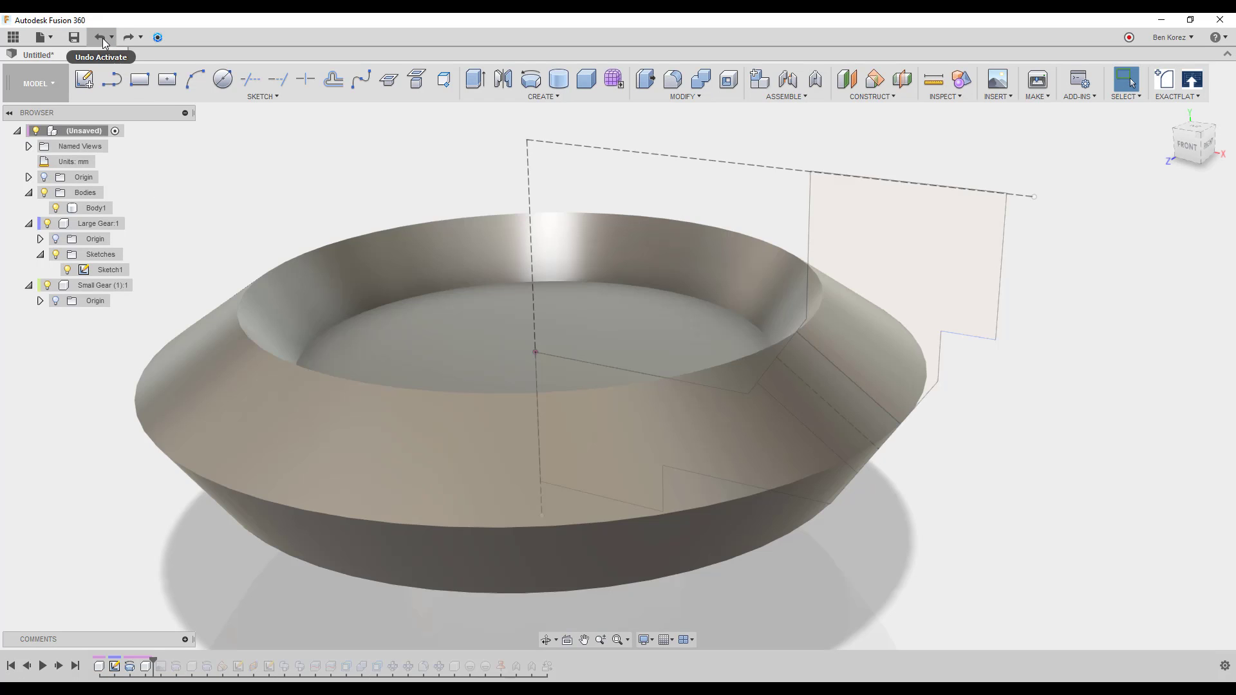
left_click(102, 38)
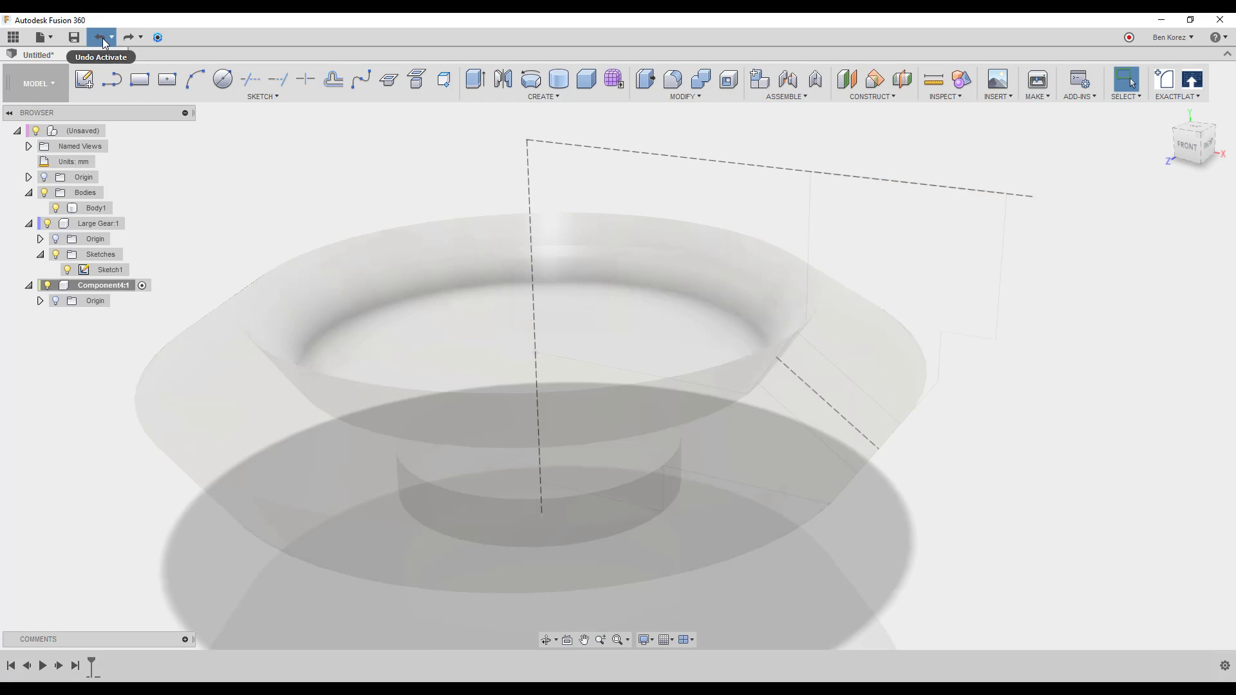
left_click(102, 37)
left_click(103, 37)
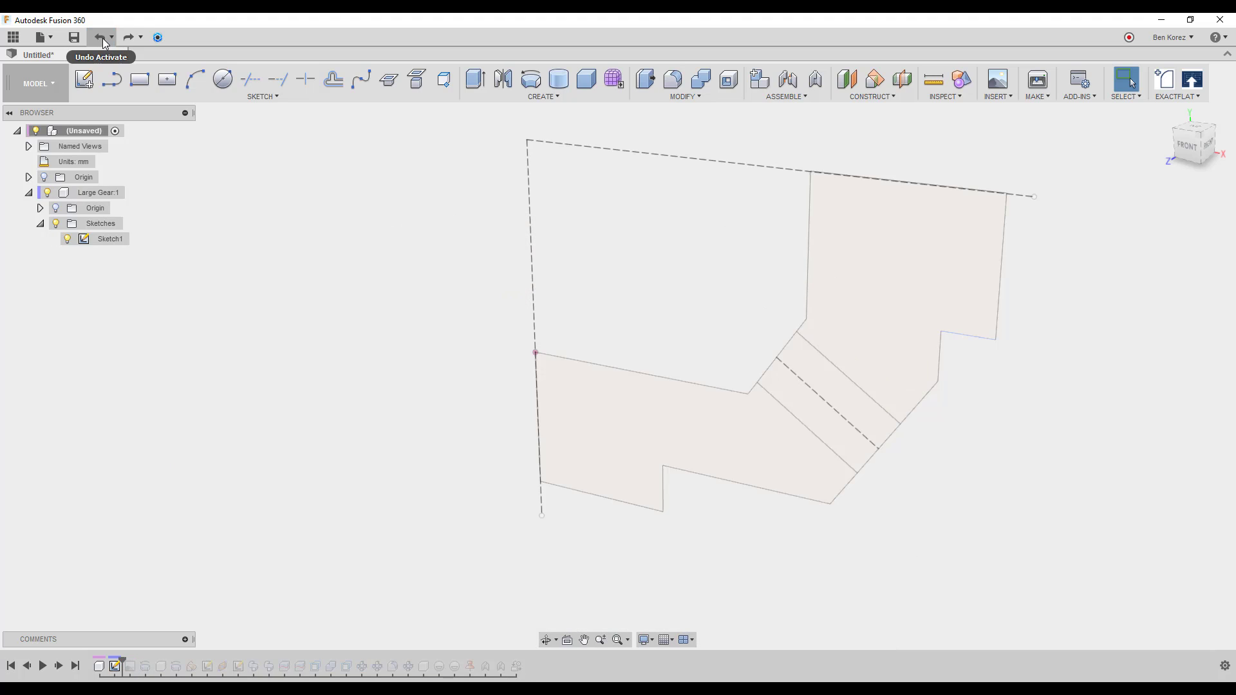
Step: Activate the Large Gear component and revolve its lower profile and tooth band 360° about the vertical centreline as a new body
left_click(136, 193)
left_click(437, 159)
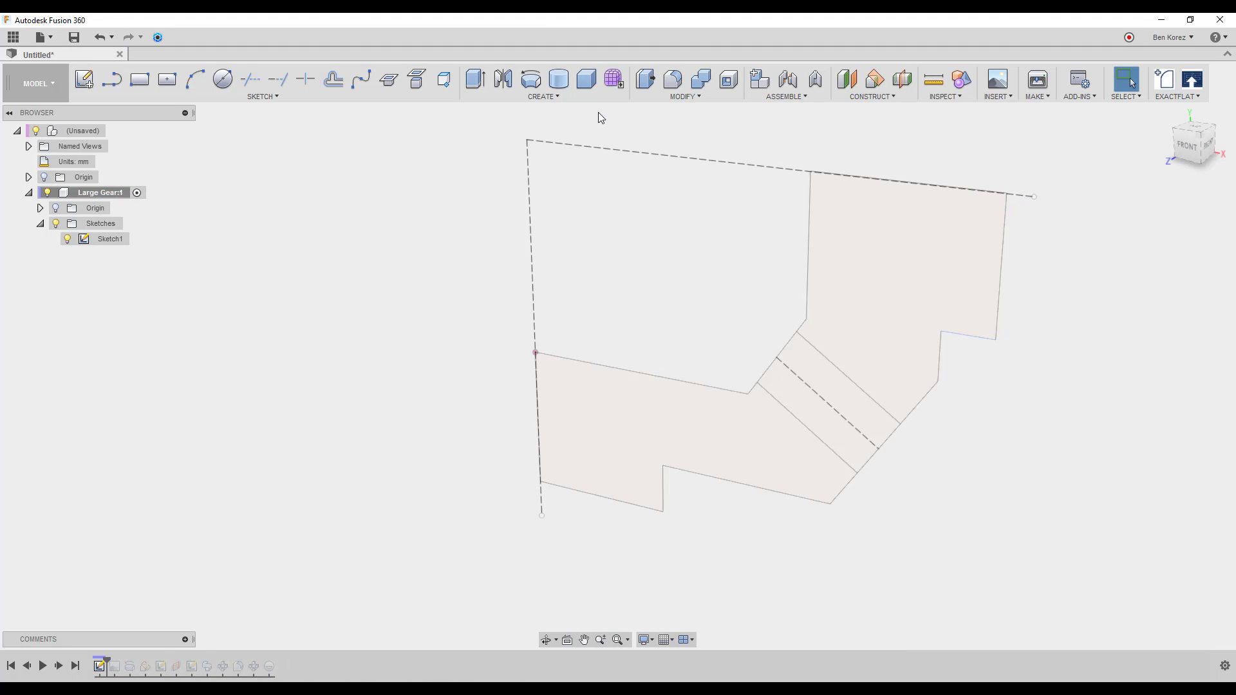
left_click(530, 78)
left_click(803, 421)
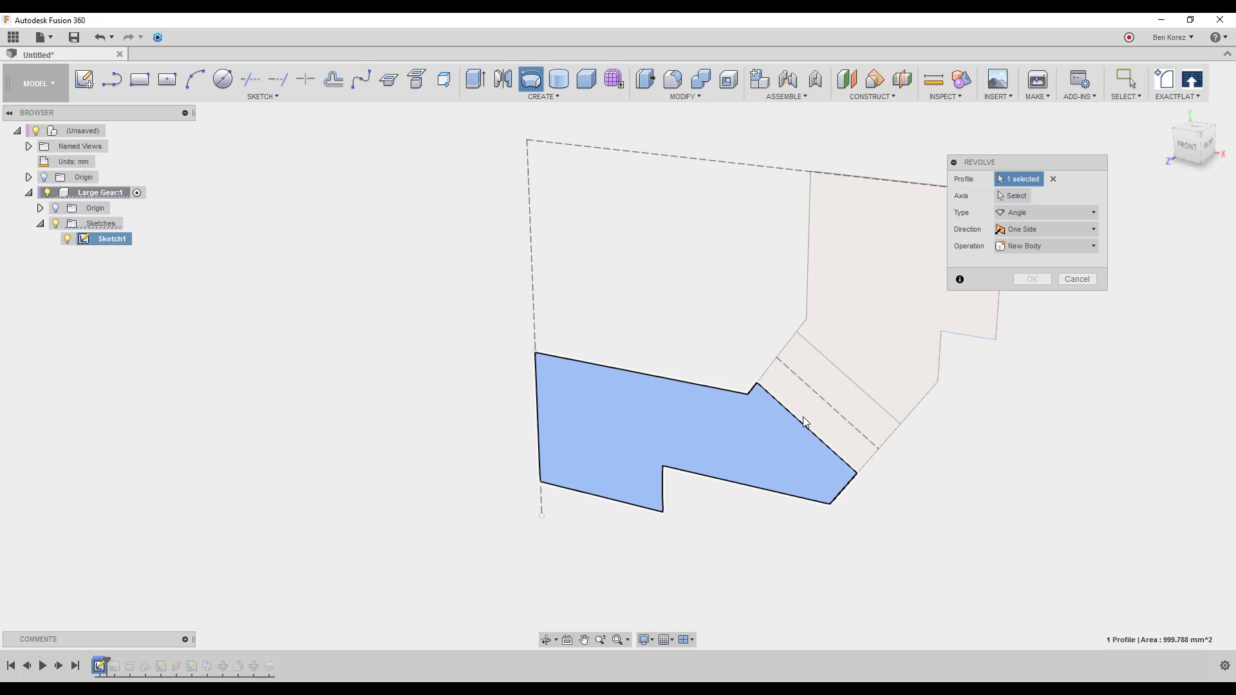
left_click(809, 413)
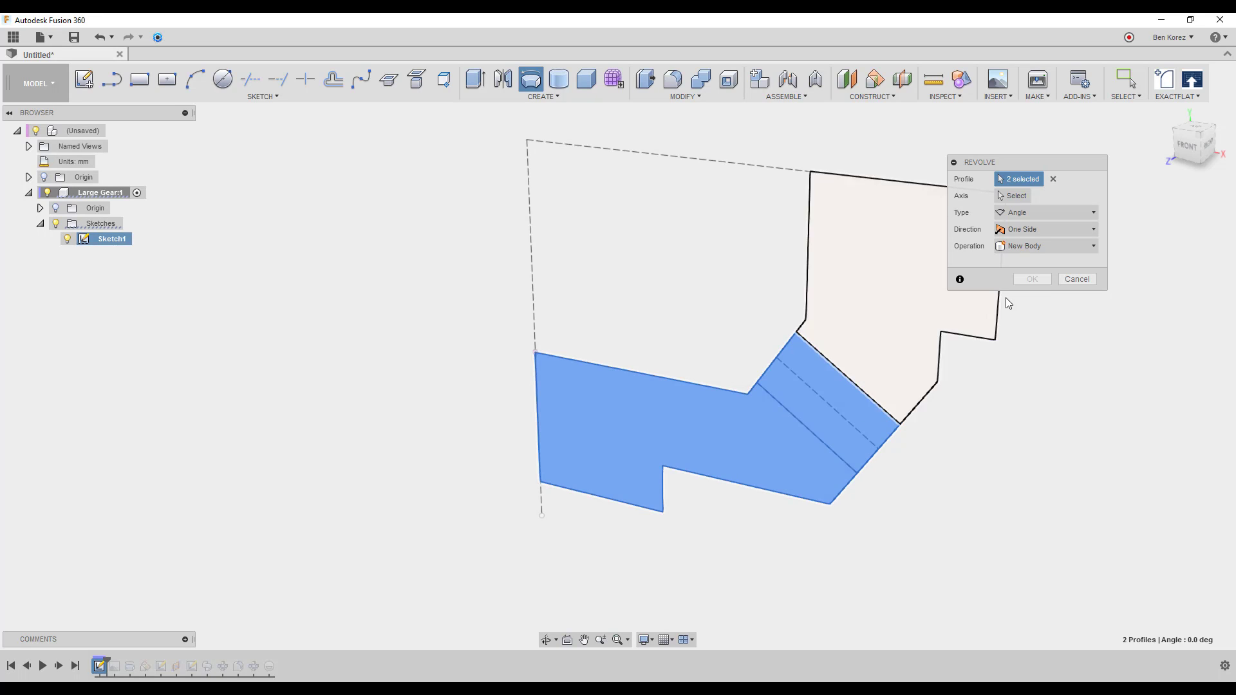
left_click(1013, 196)
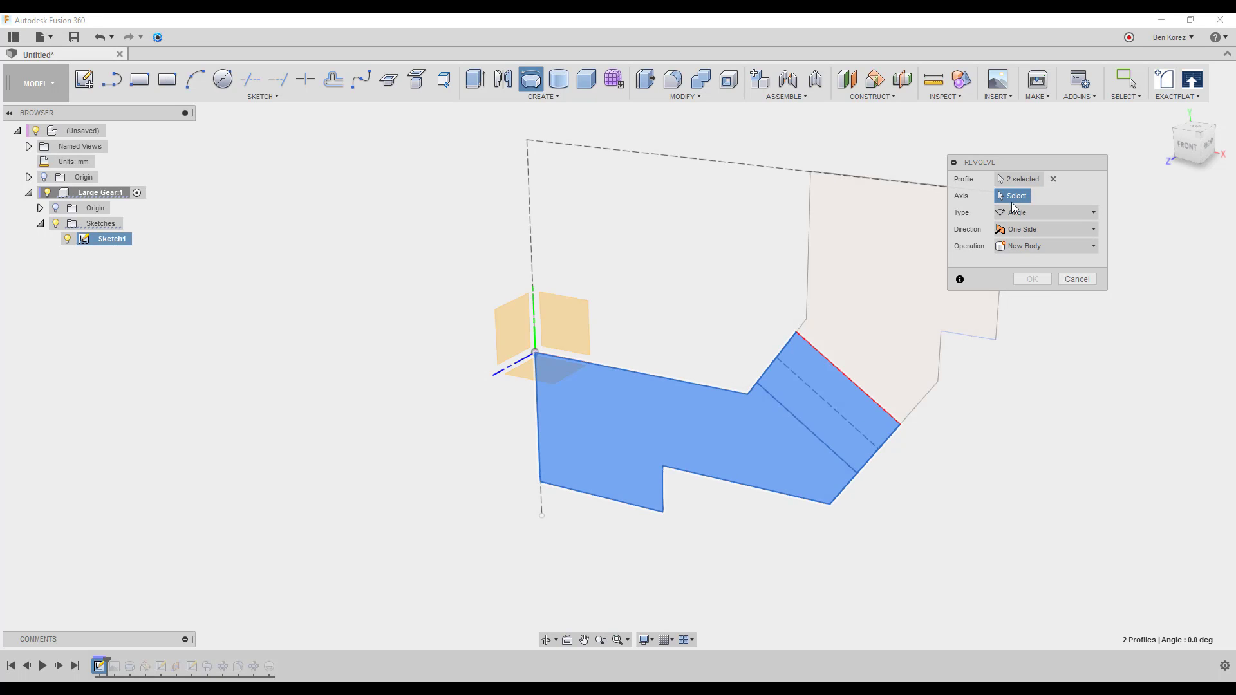
left_click(542, 485)
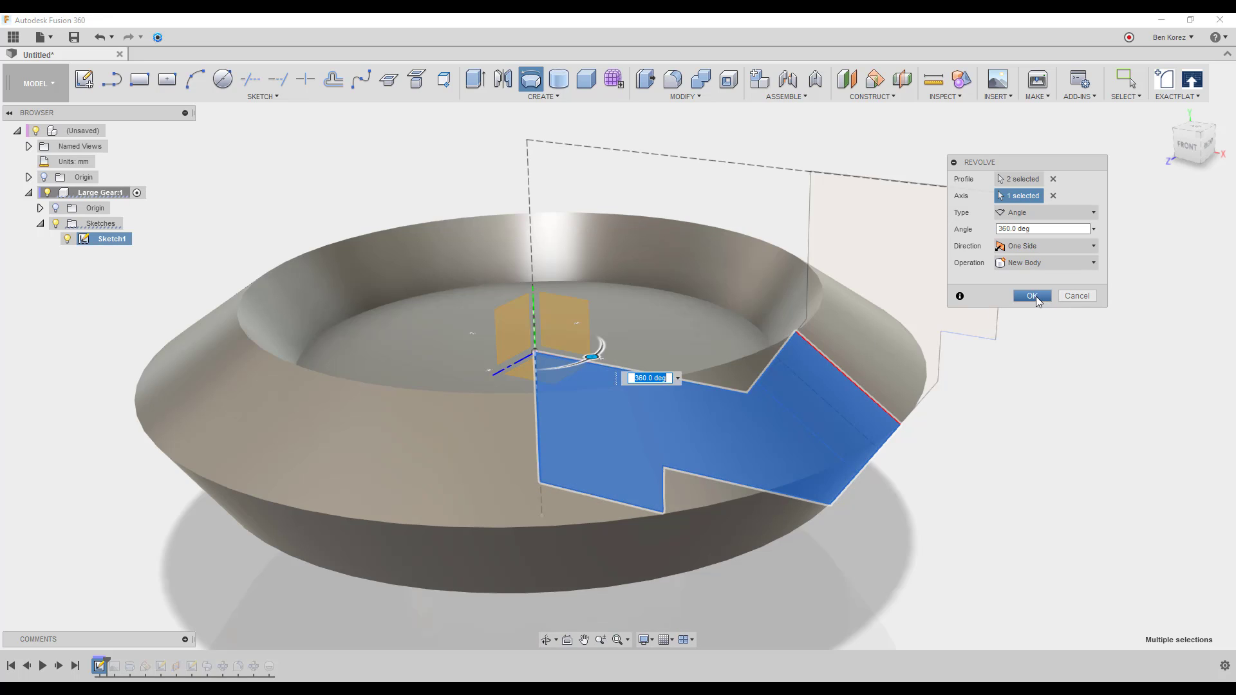
left_click(1032, 296)
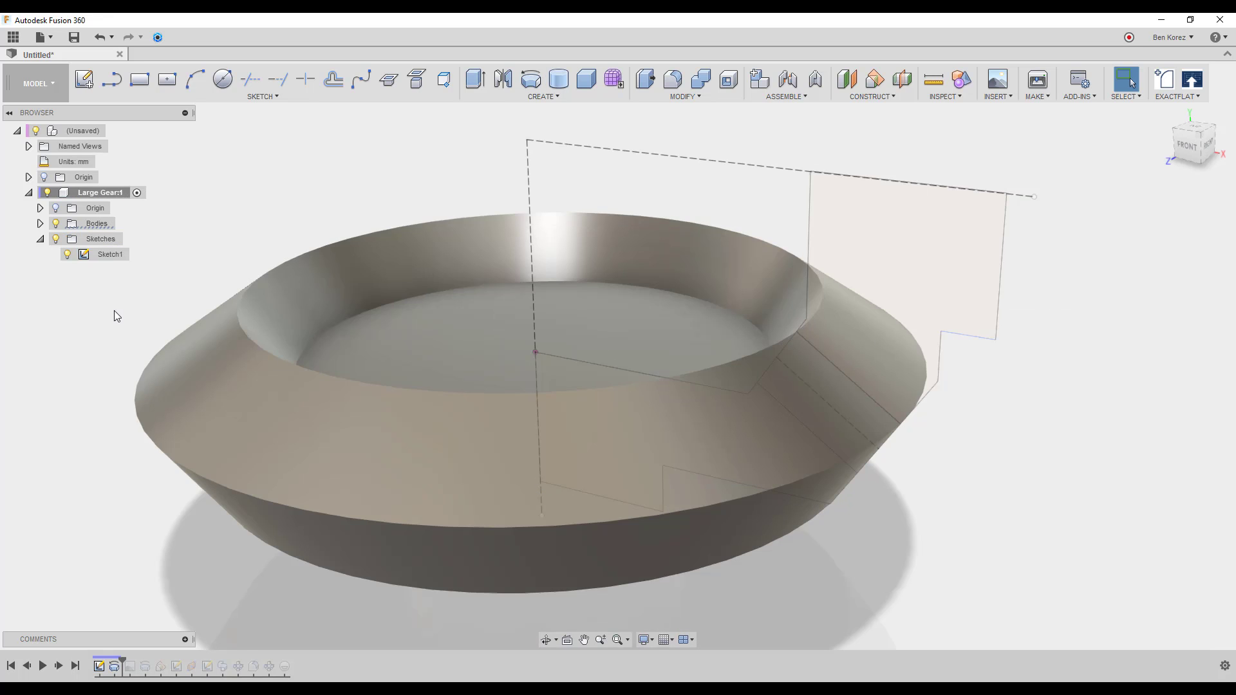
Step: Create a new component named Small Gear under the top-level assembly
right_click(82, 130)
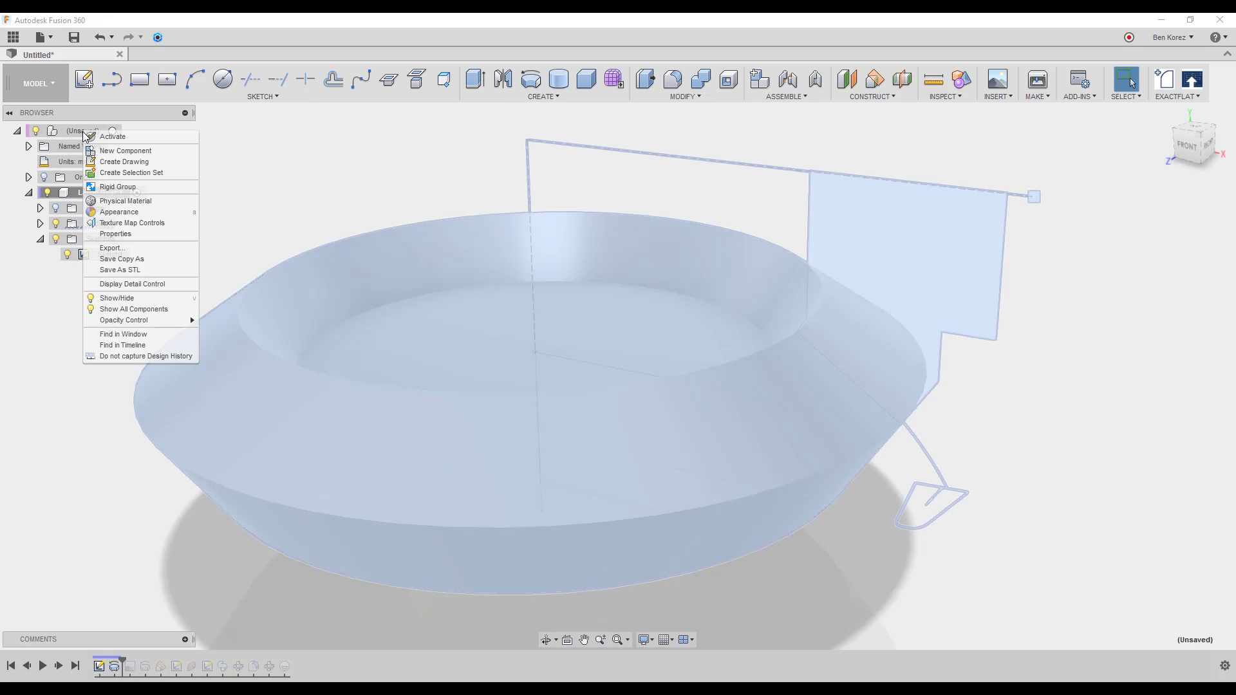
left_click(106, 153)
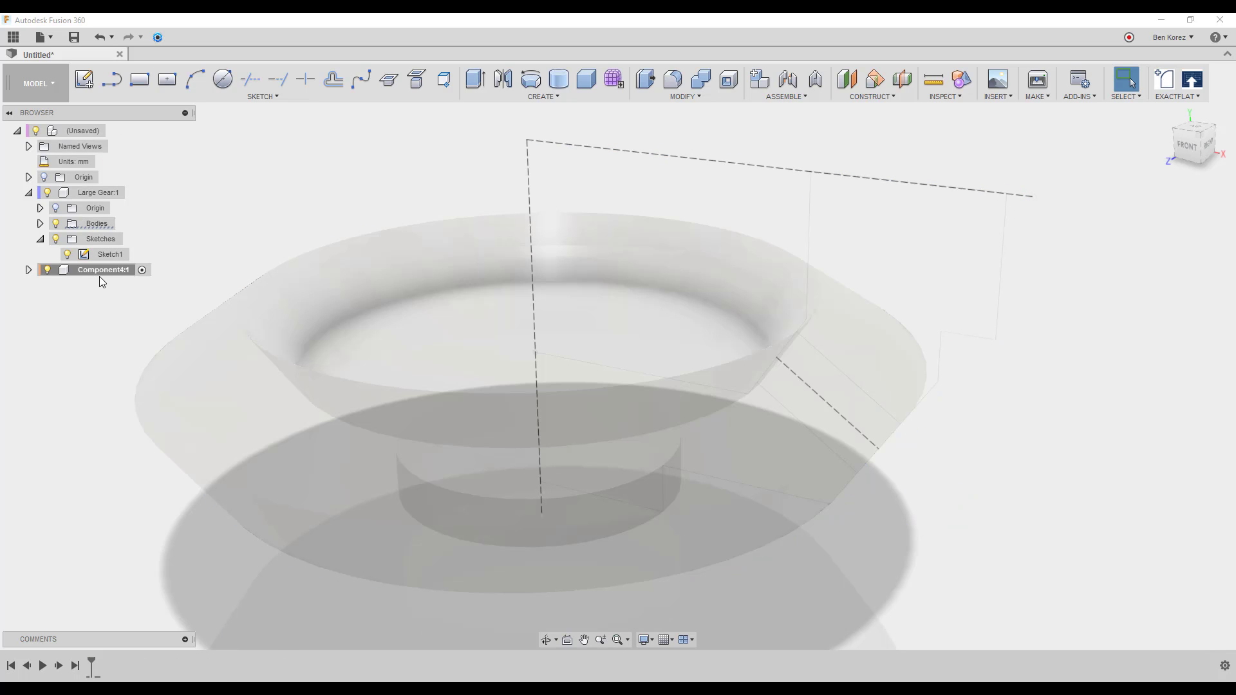
left_click(99, 274)
type("Small Gear")
key("Return")
Step: Revolve the upper gear profile 360° about the upper construction centreline as a new body in the Small Gear component
left_click(531, 83)
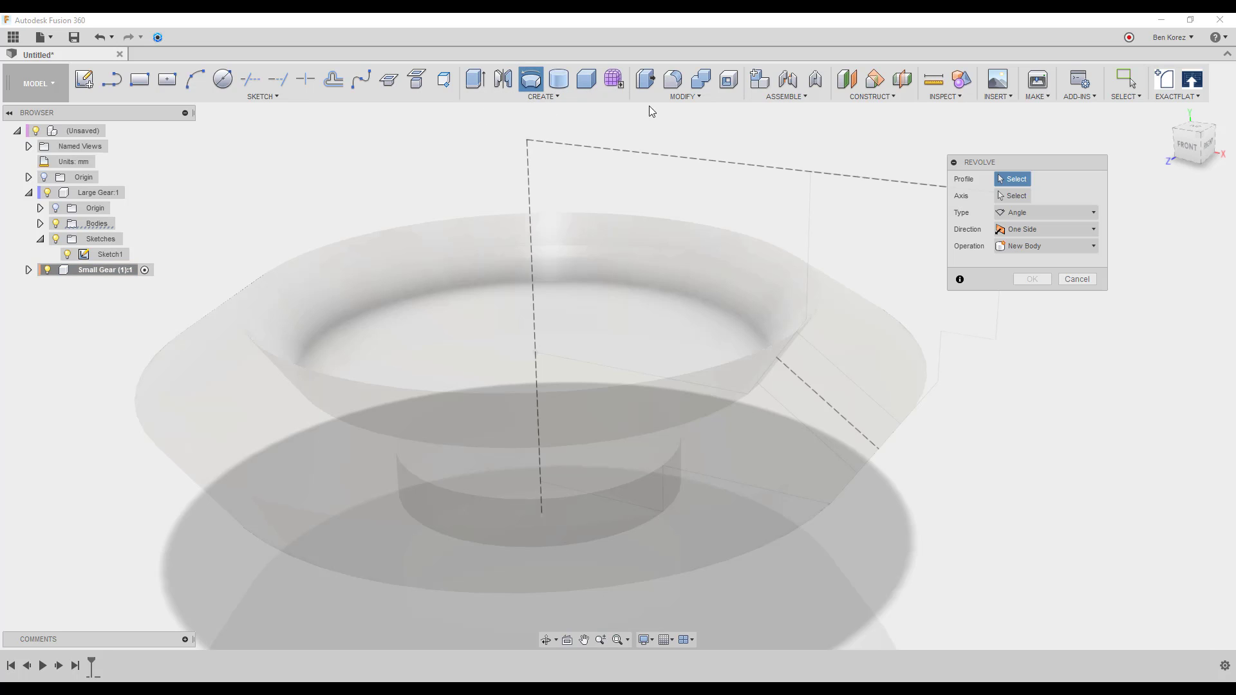
left_click(886, 278)
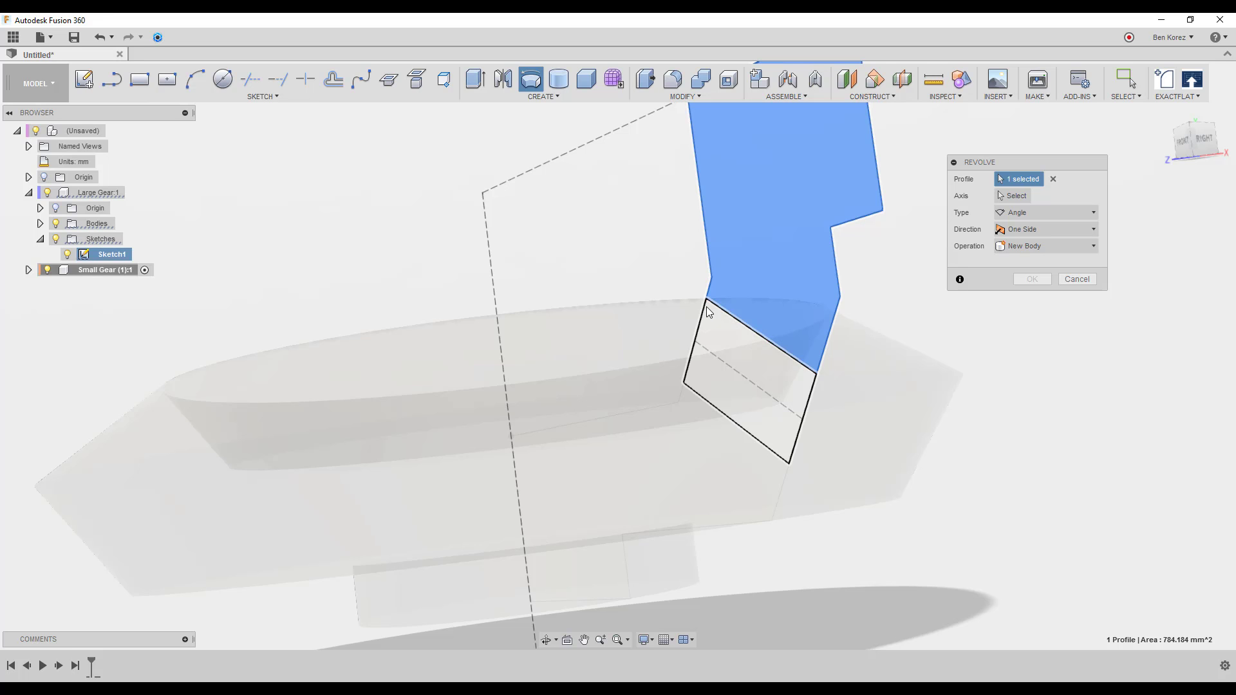
middle_click_drag(705, 304, 748, 266, "shift")
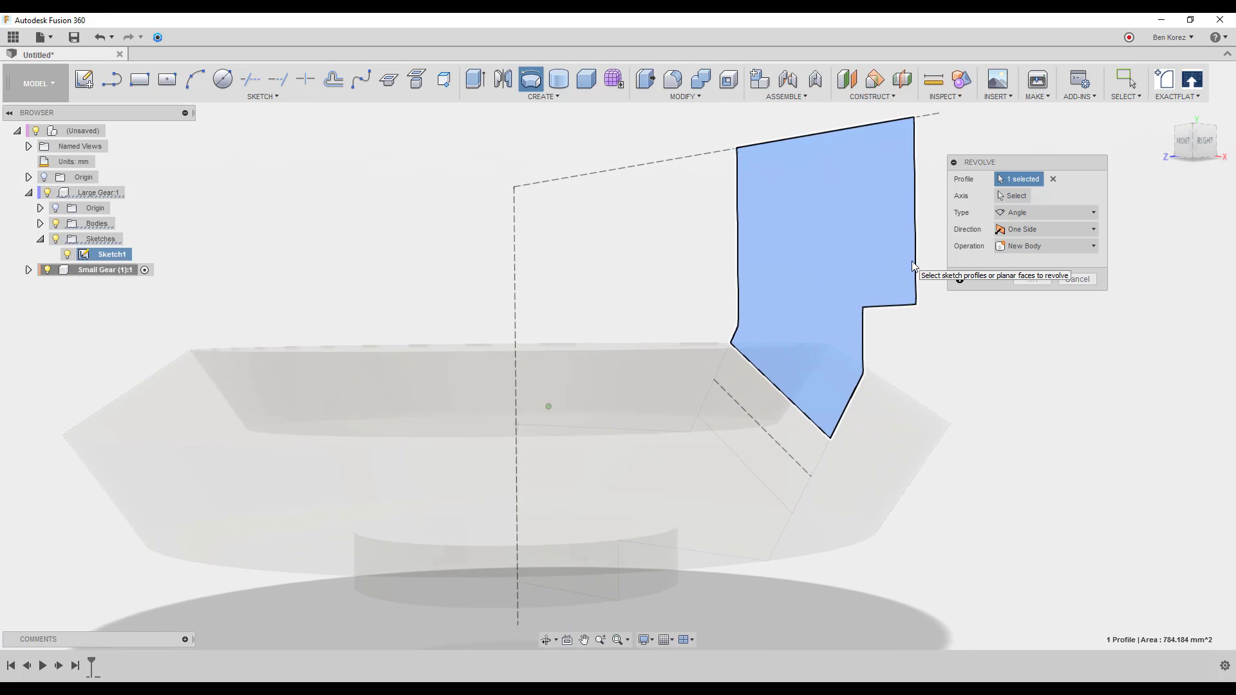
left_click(1013, 196)
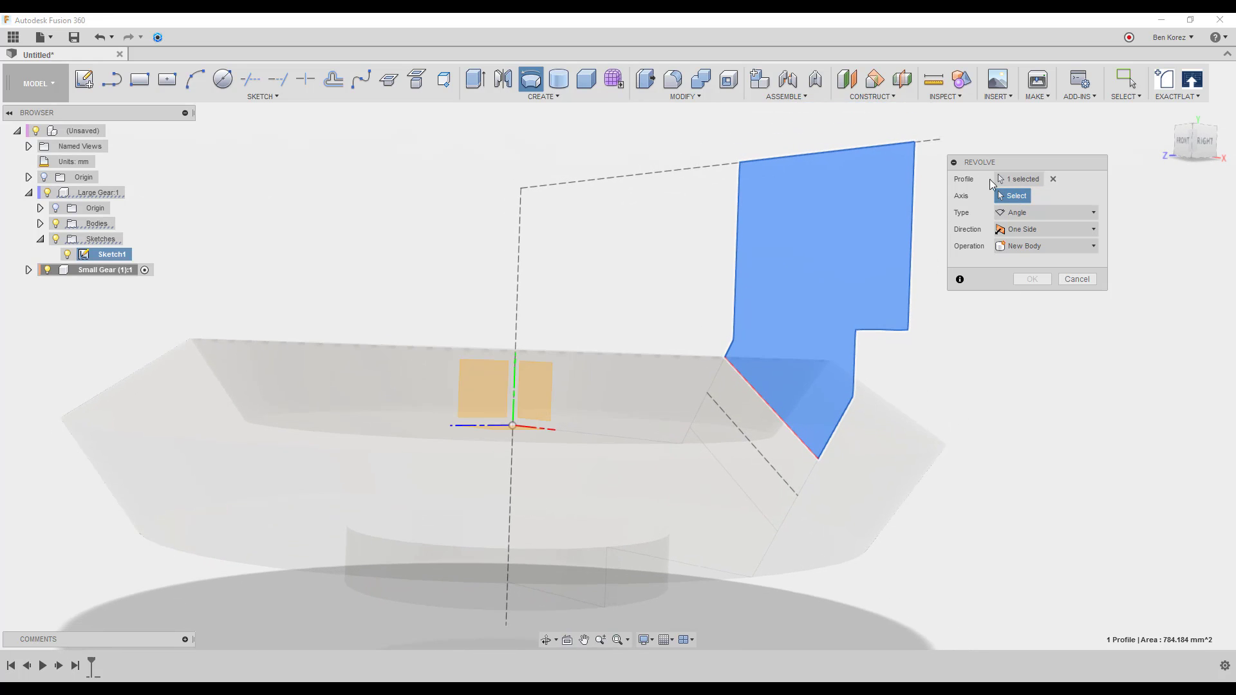
left_click(907, 144)
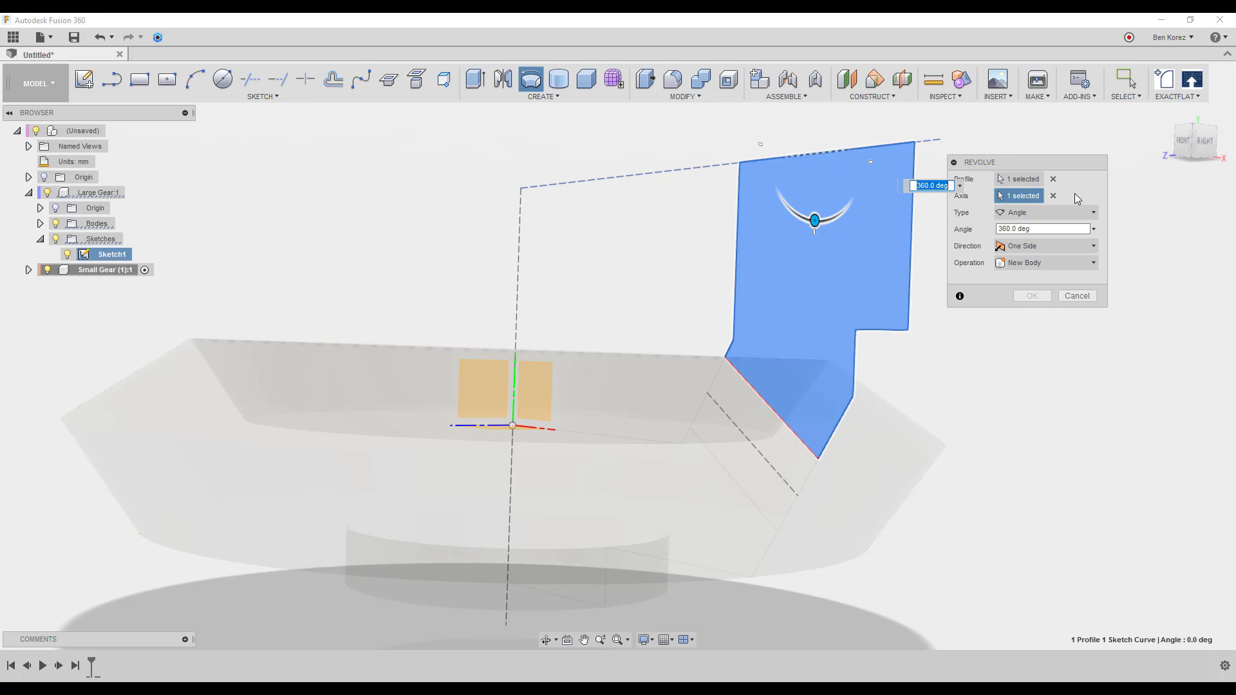
left_click(1054, 196)
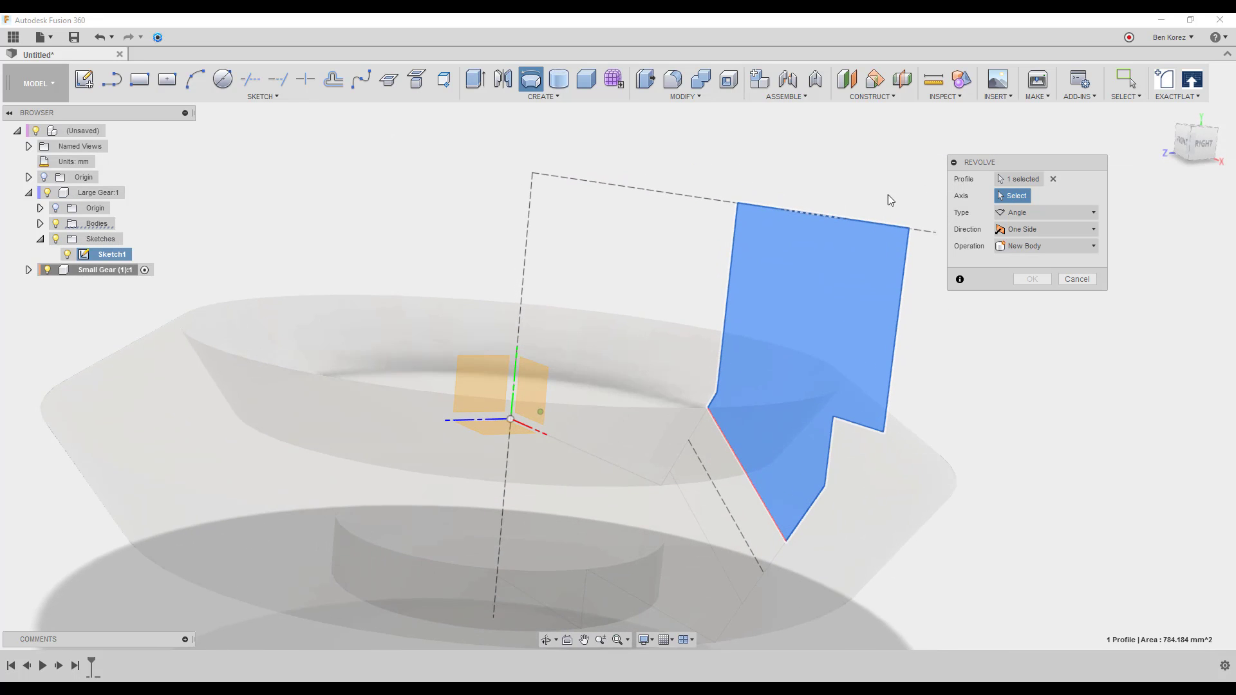
left_click(868, 221)
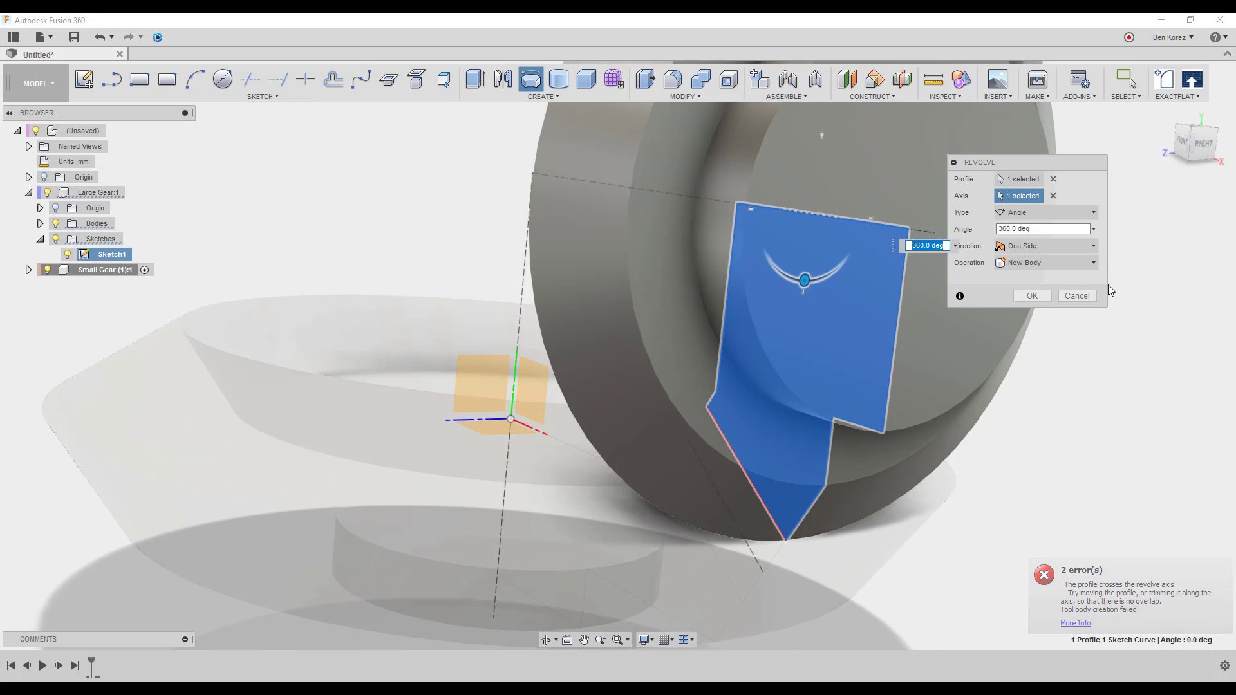
left_click(1031, 296)
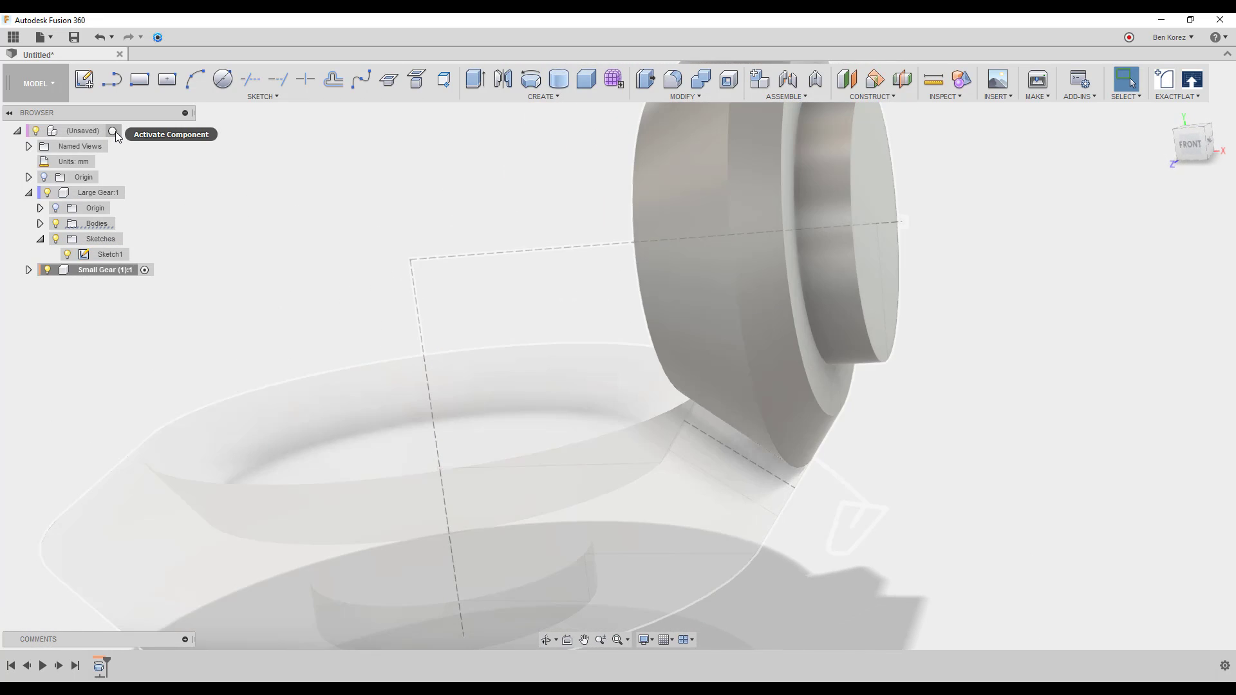
Step: Activate the Large Gear component and hide the Small Gear component
left_click(114, 131)
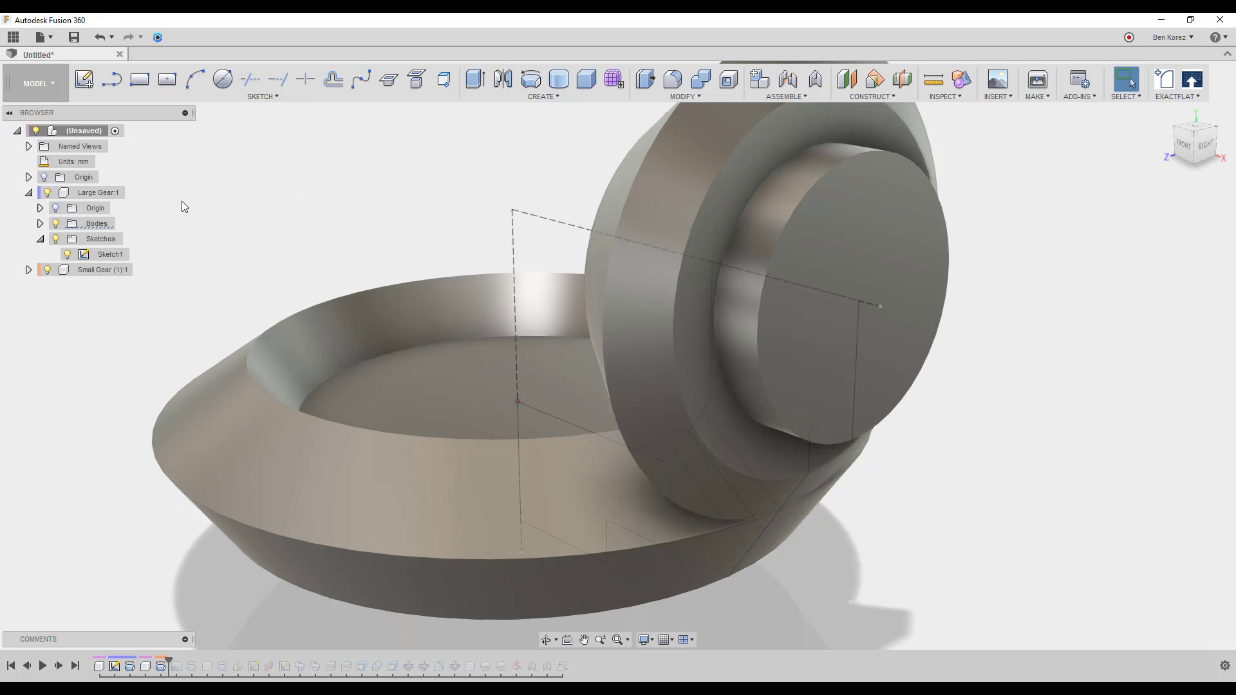
left_click(87, 188)
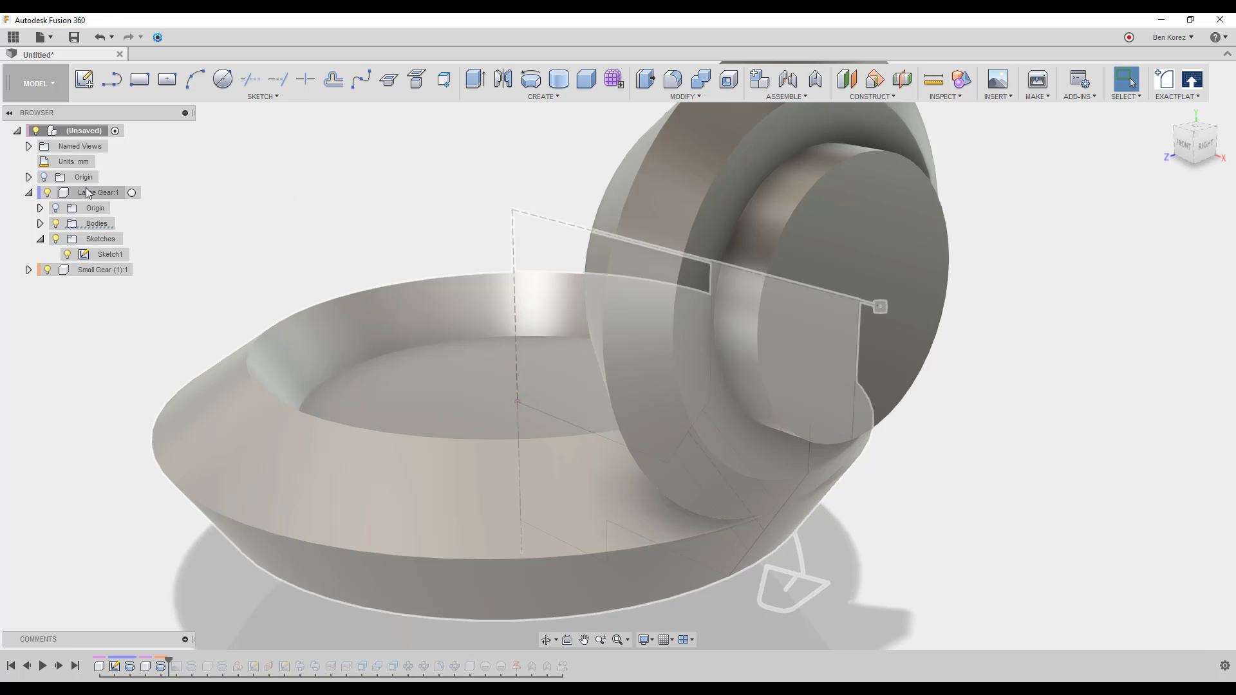
left_click(132, 193)
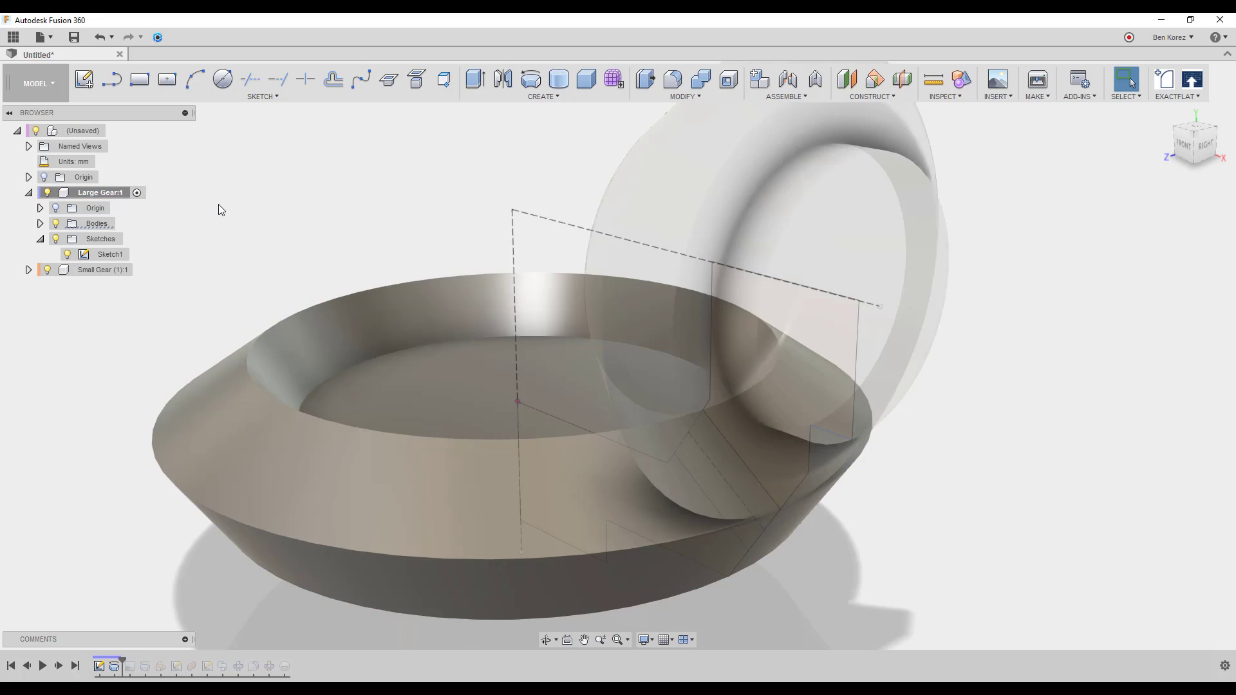
left_click(48, 270)
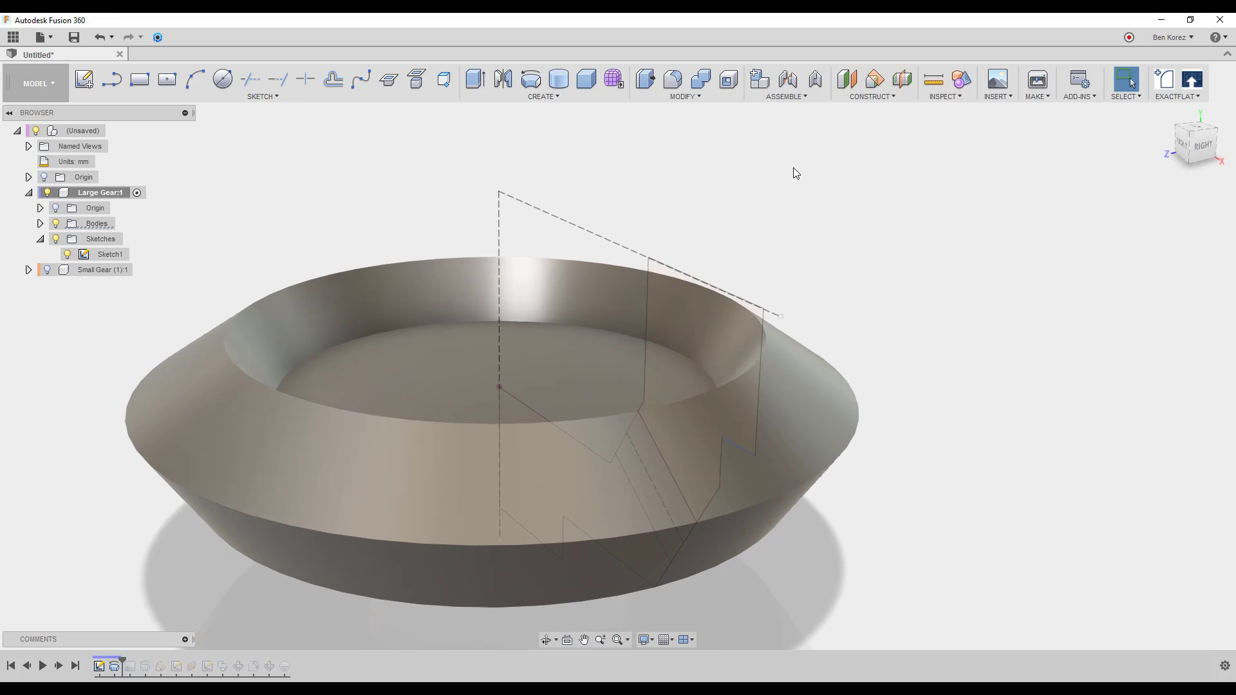
Step: Create a Plane at Angle of 90° through the sloped sketch line lying on the large gear's upper conical face
left_click(874, 95)
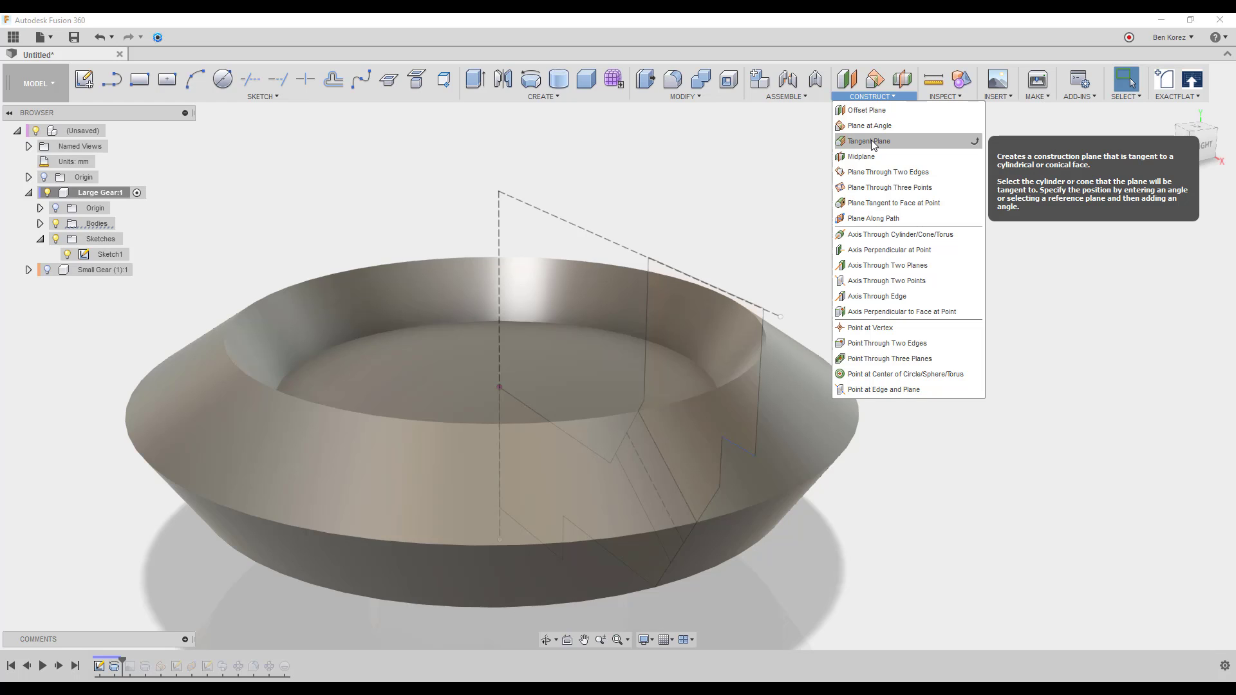
left_click(725, 149)
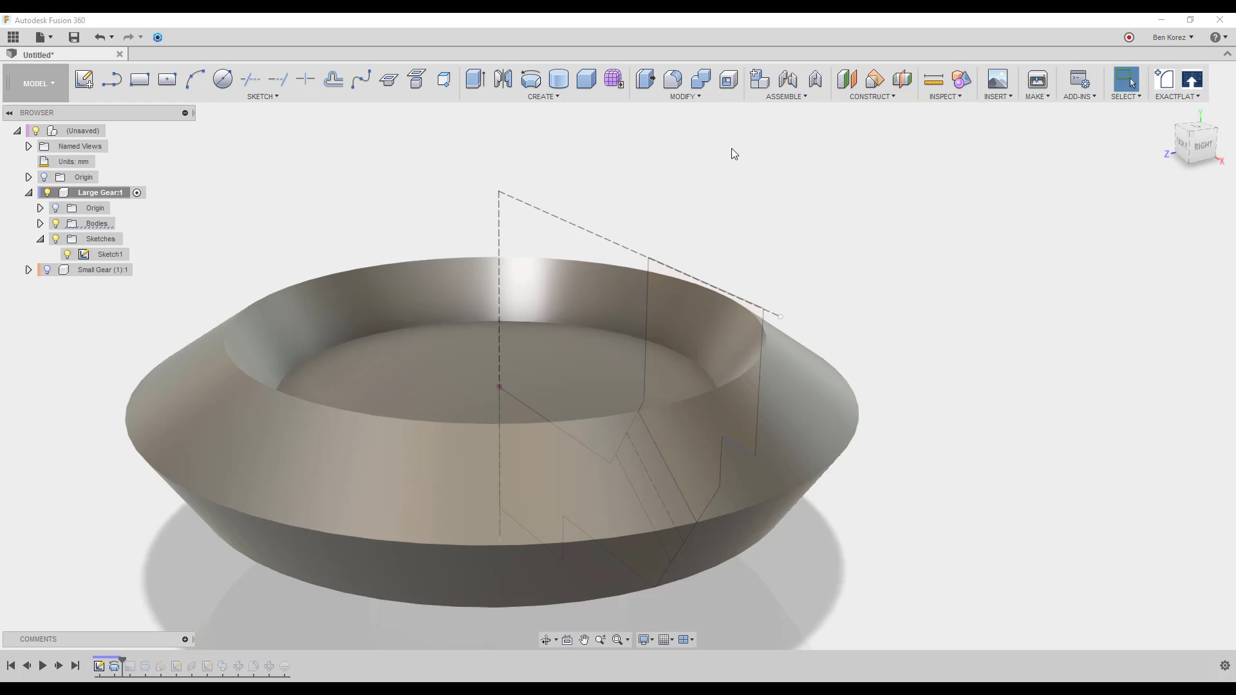
left_click(888, 99)
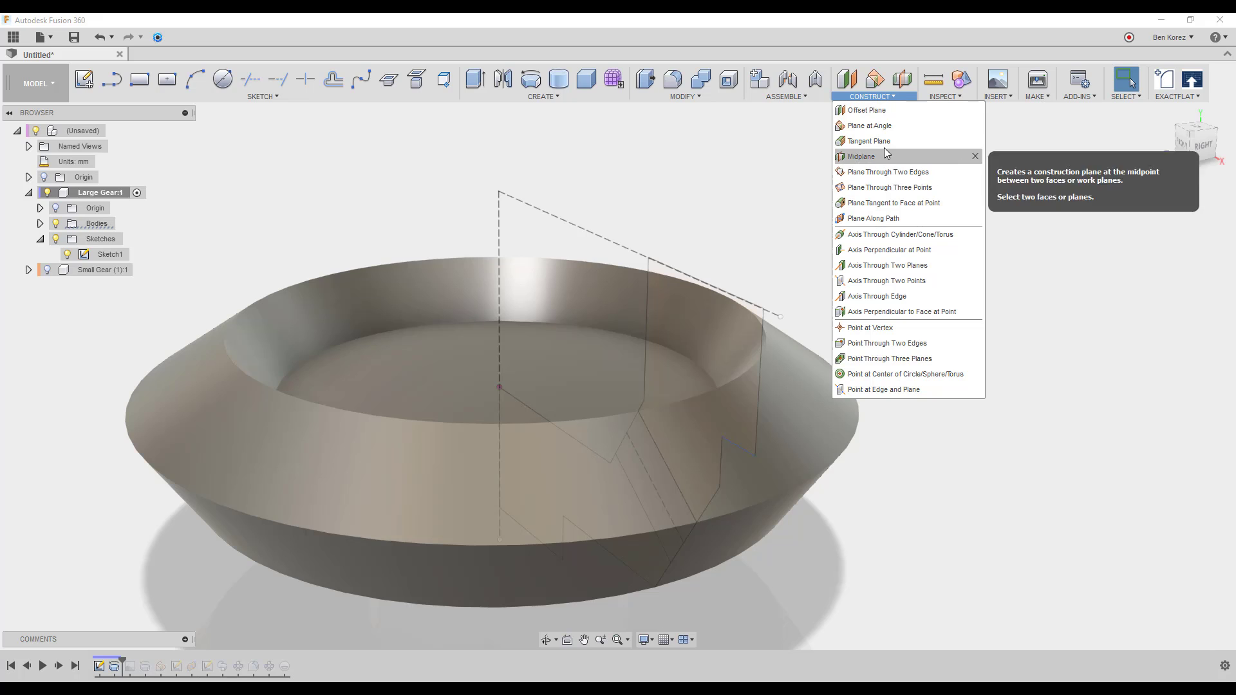
left_click(891, 126)
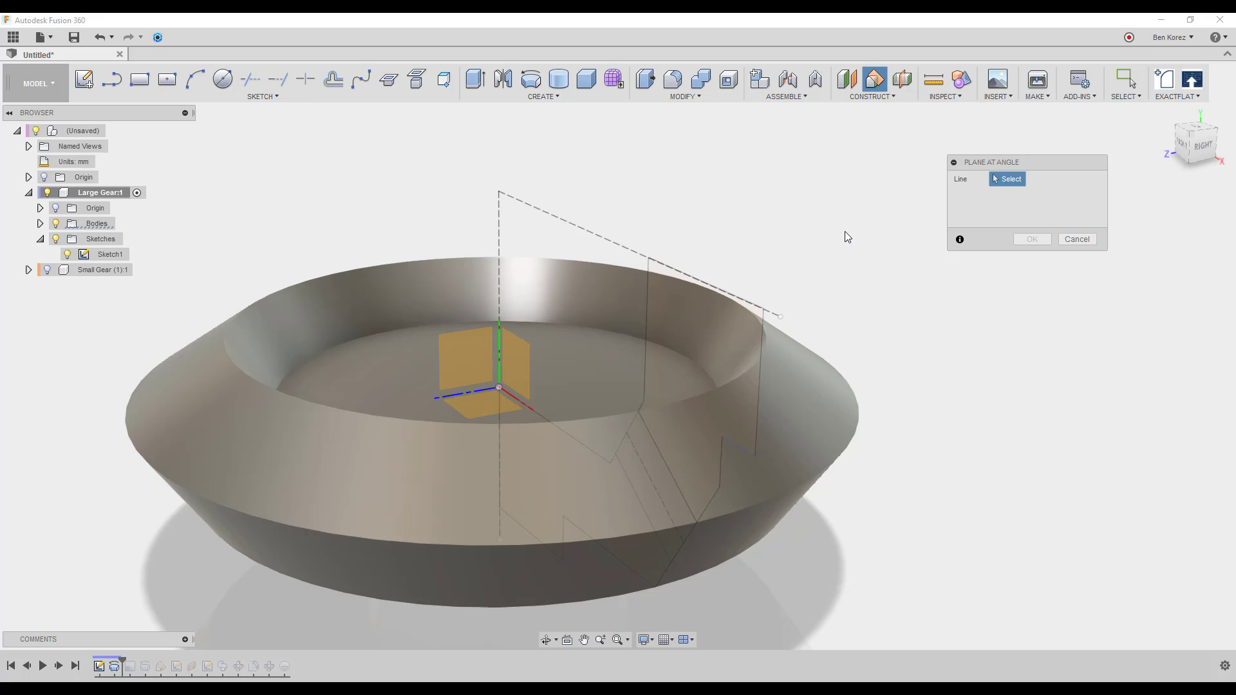
left_click(664, 468)
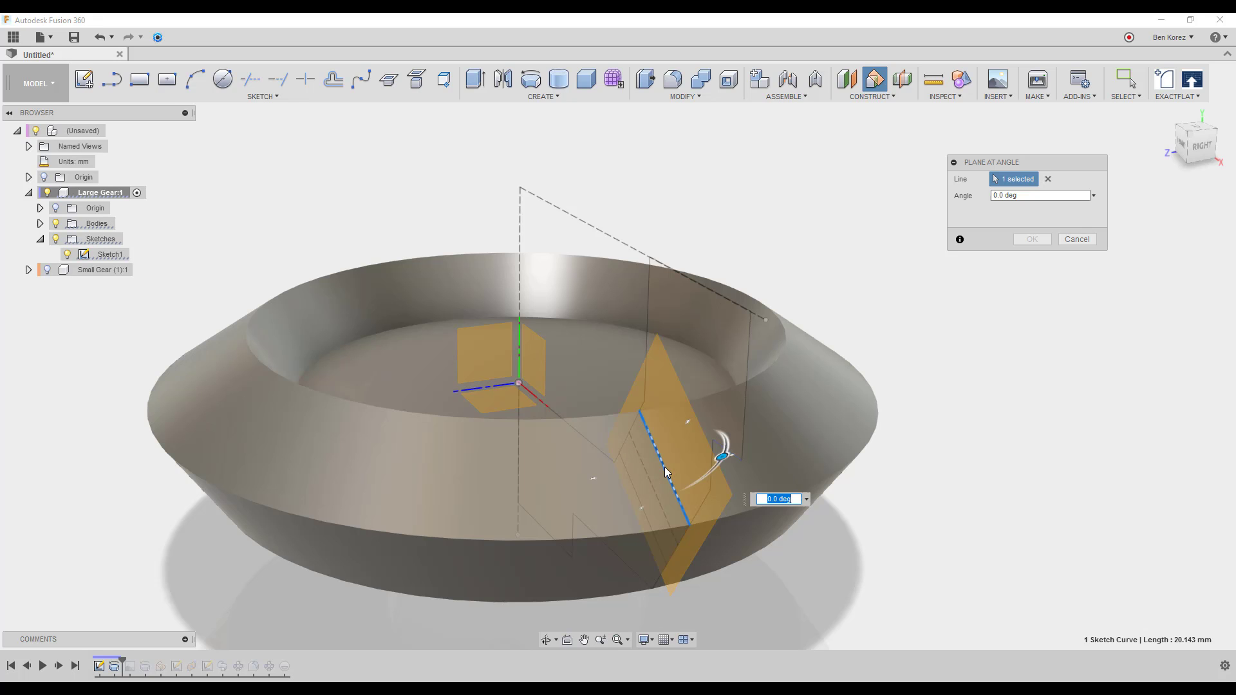
type("90")
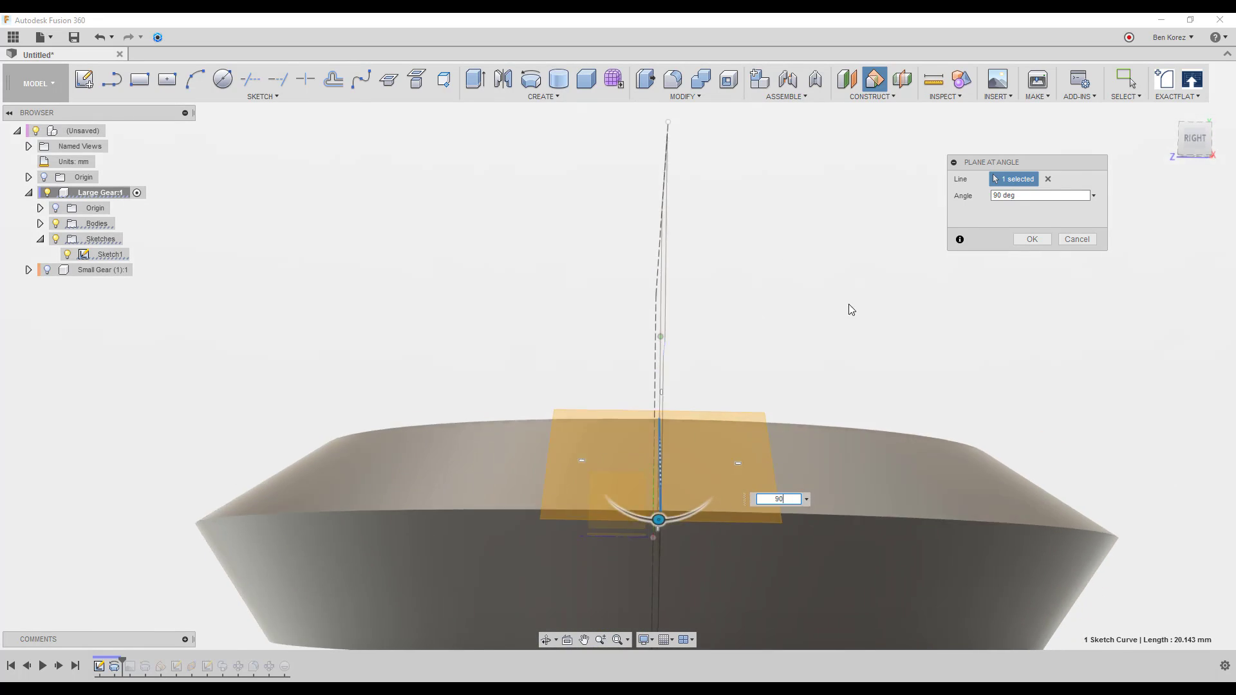
left_click(1032, 239)
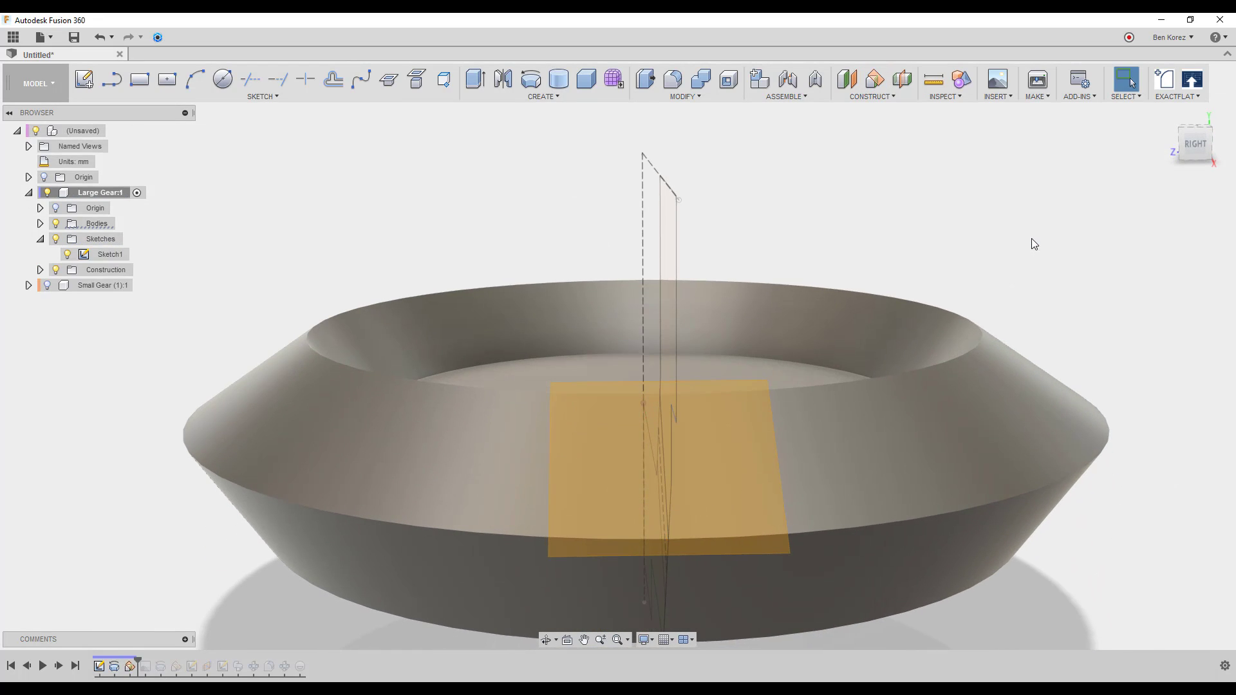
Step: Hide Sketch1 and start a new sketch on the angled construction plane at the large gear's conical face
left_click(68, 253)
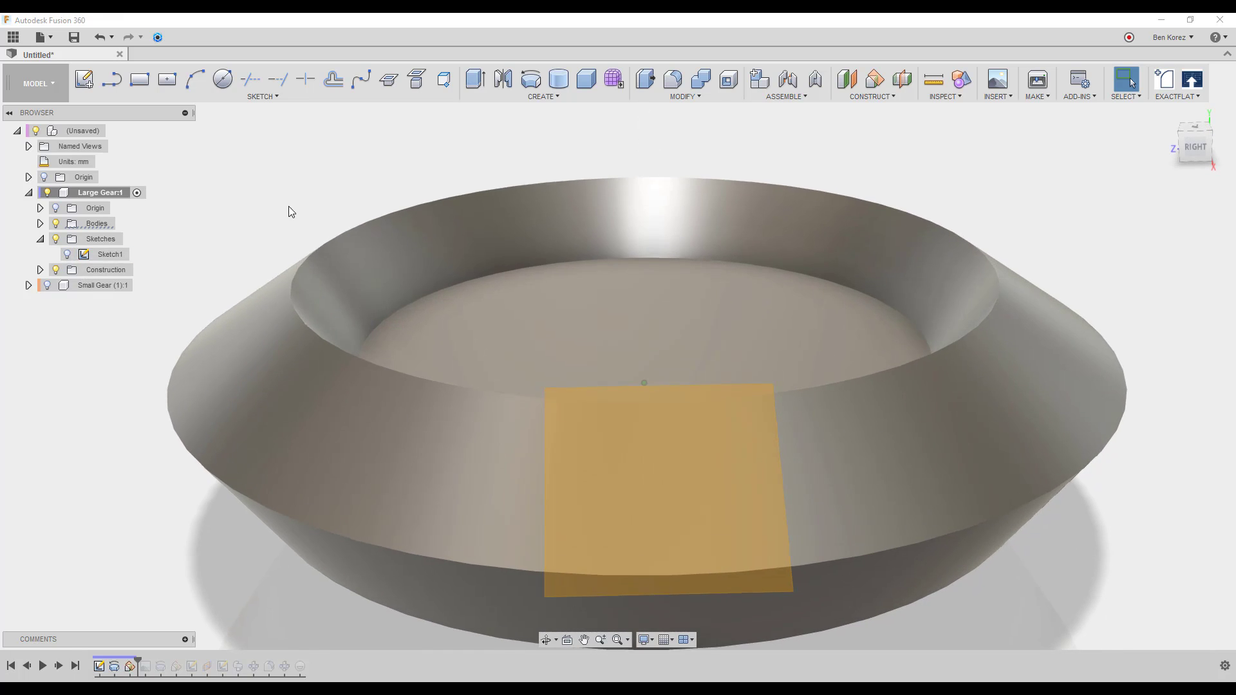
right_click(708, 430)
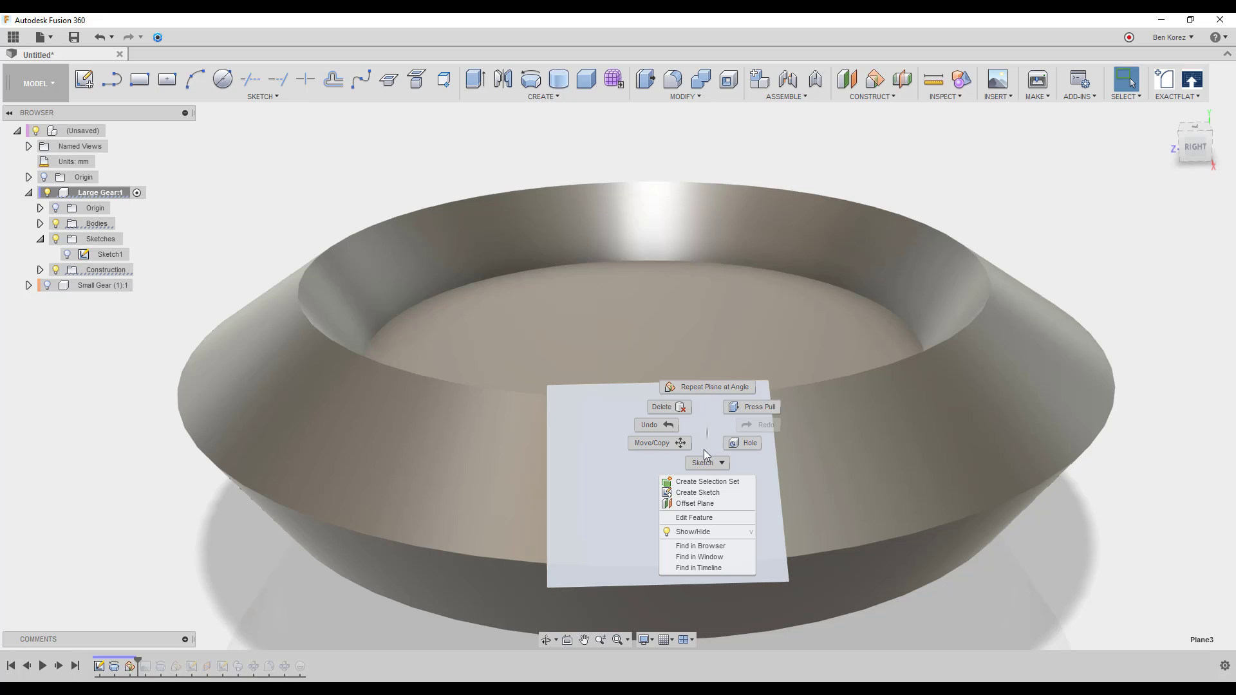
left_click(694, 493)
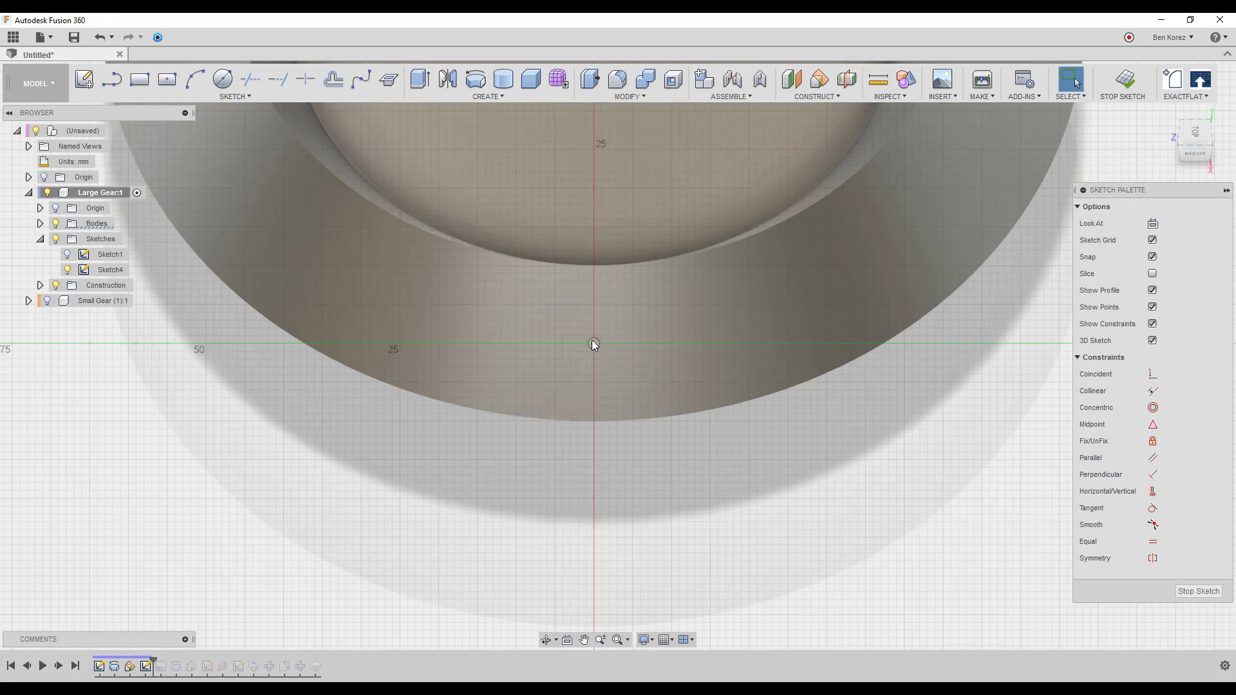
scroll(592, 331, "up", 2)
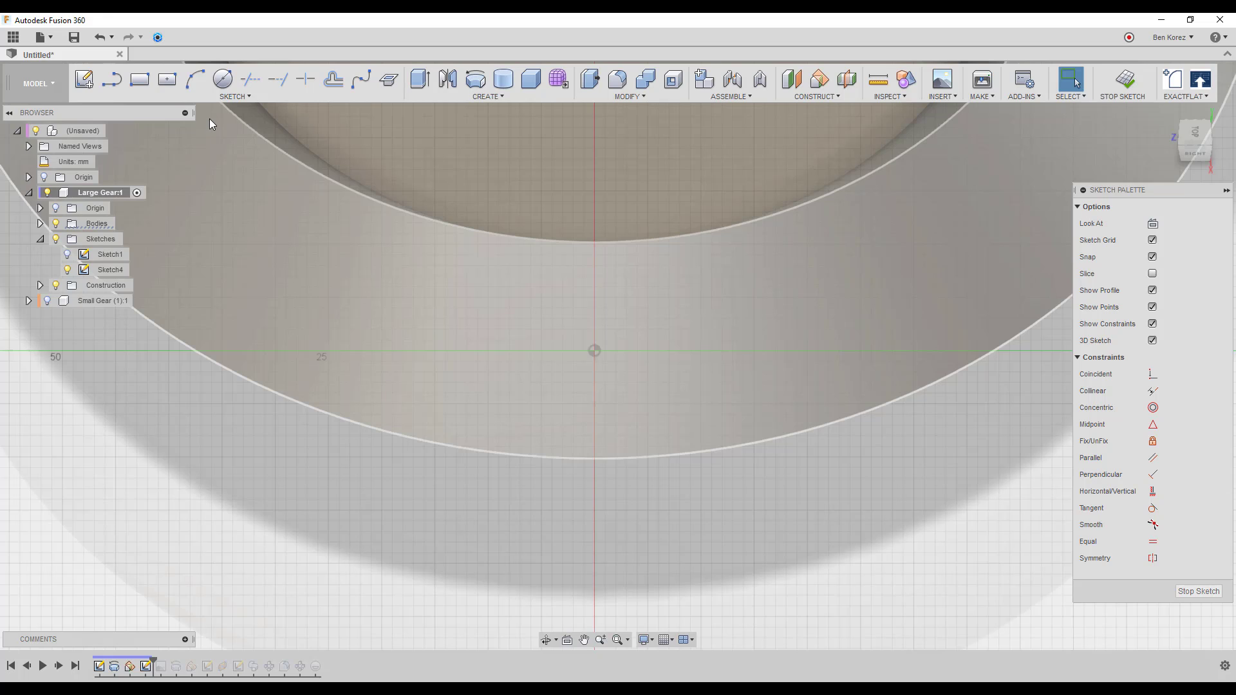
Step: Sketch a three-point arc of about 7.3 mm radius across the conical face near the sketch origin
left_click(191, 83)
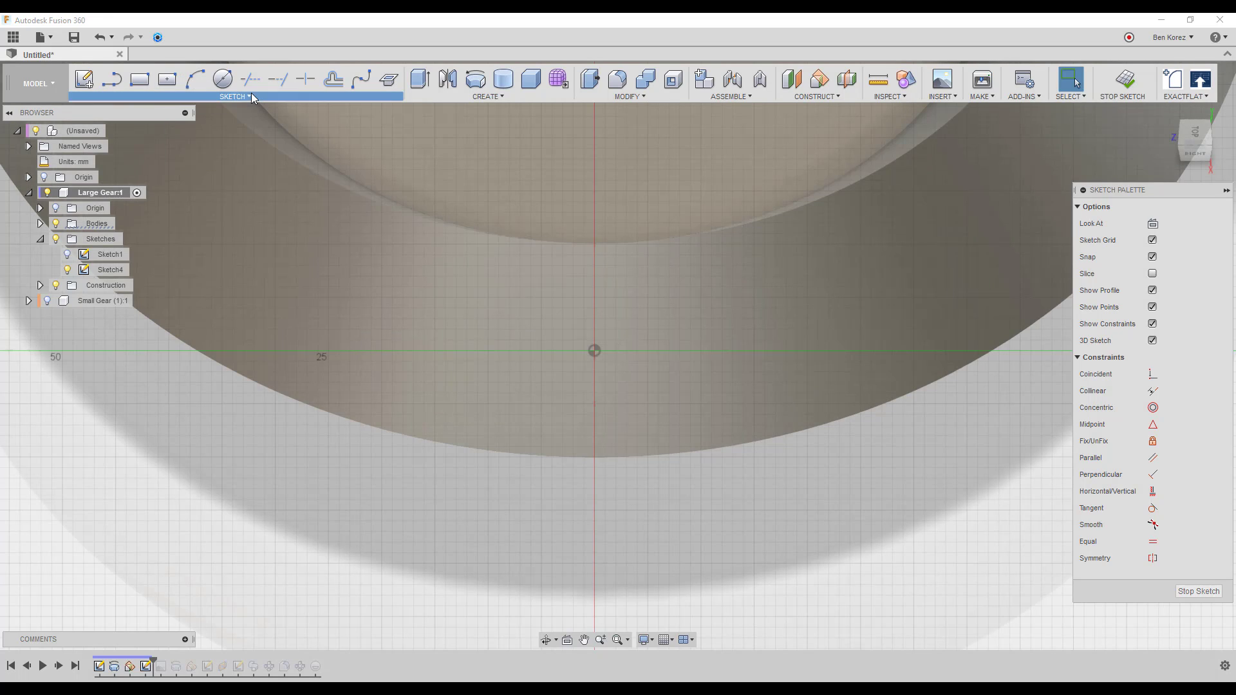
left_click(235, 95)
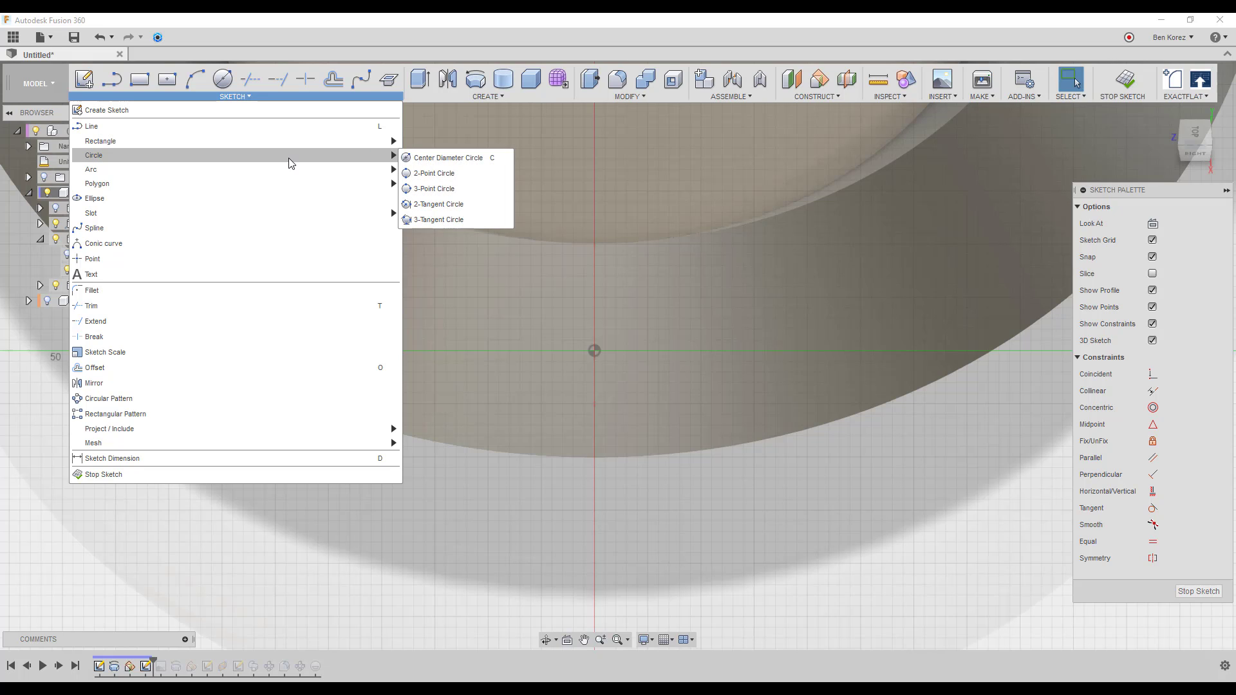
mouse_move(311, 165)
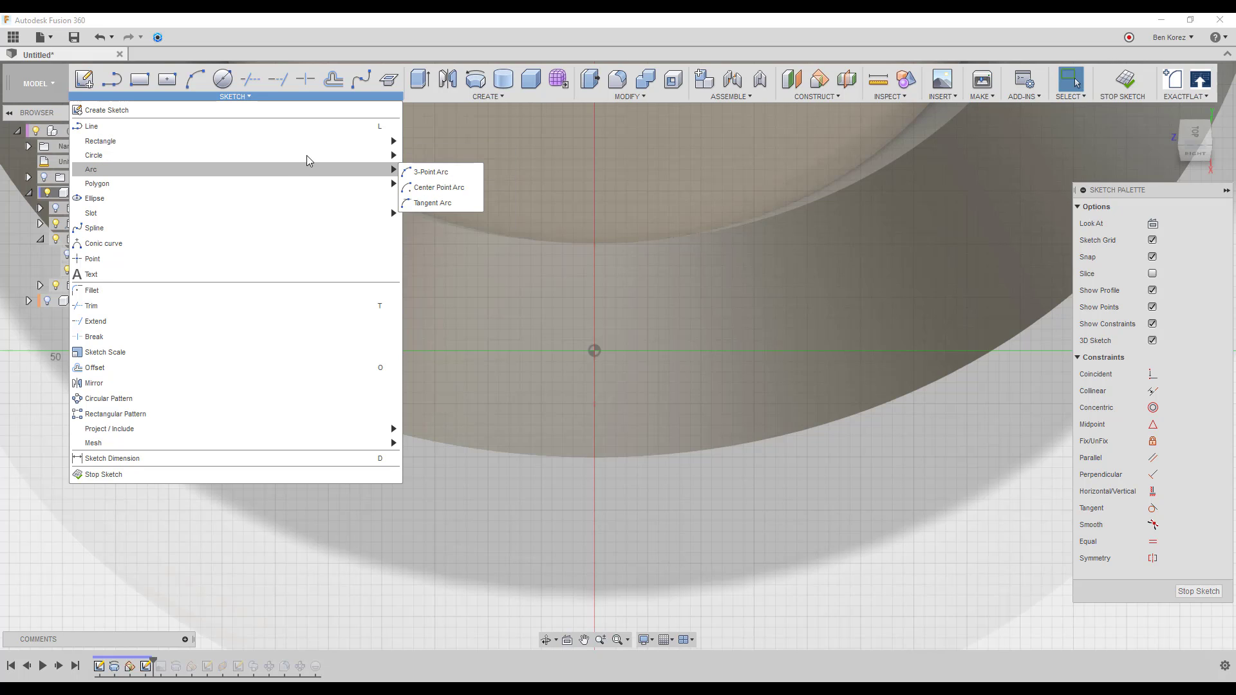
left_click(195, 80)
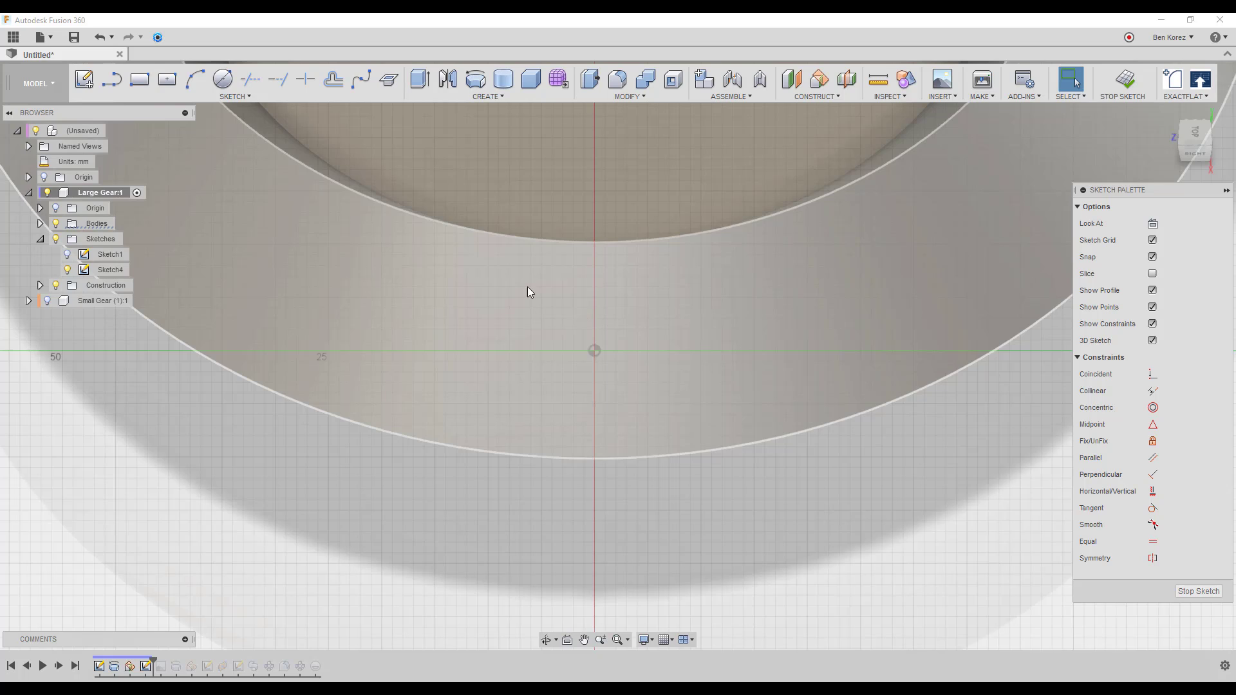
left_click(192, 79)
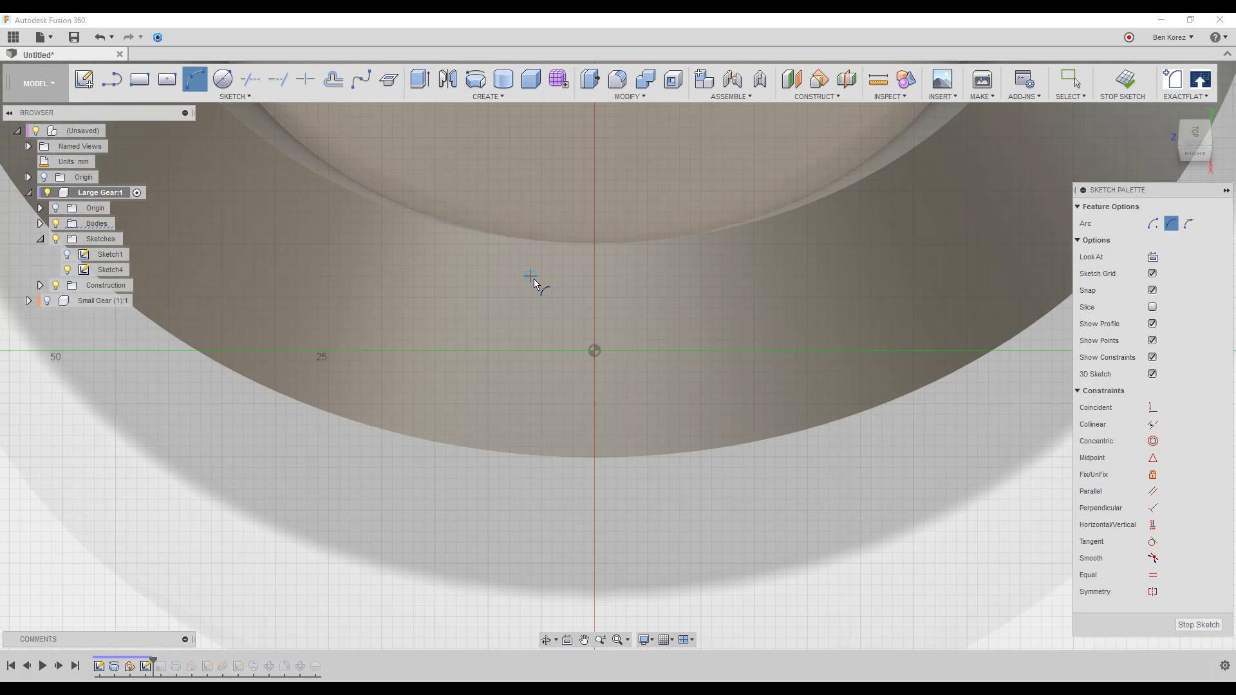
left_click(572, 287)
left_click(572, 425)
key("Escape")
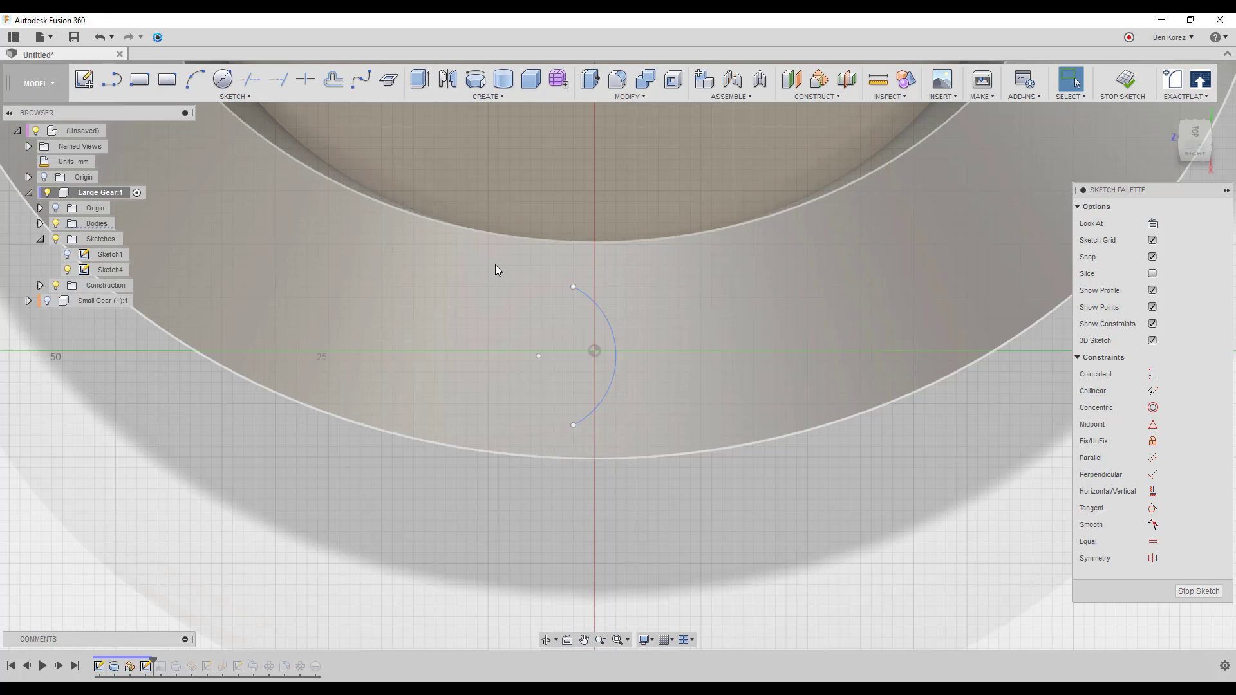
Step: Dimension the arc's radius to 33.782 mm
key("d")
left_click(613, 364)
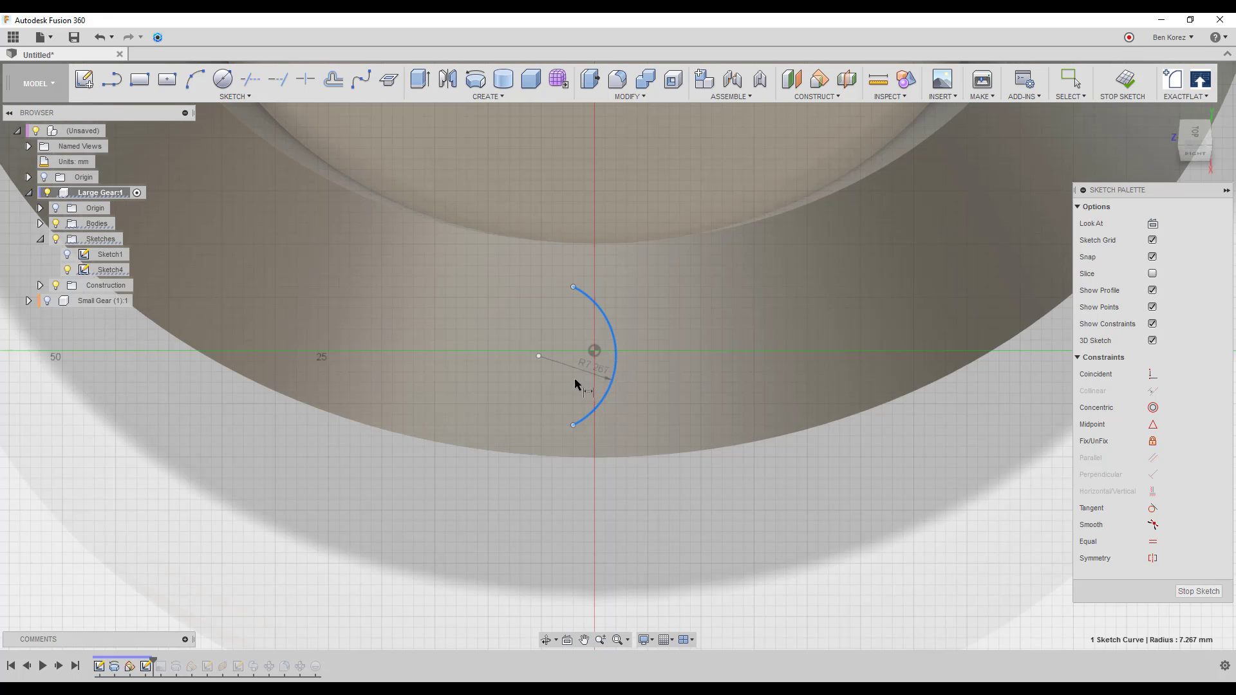
left_click(515, 400)
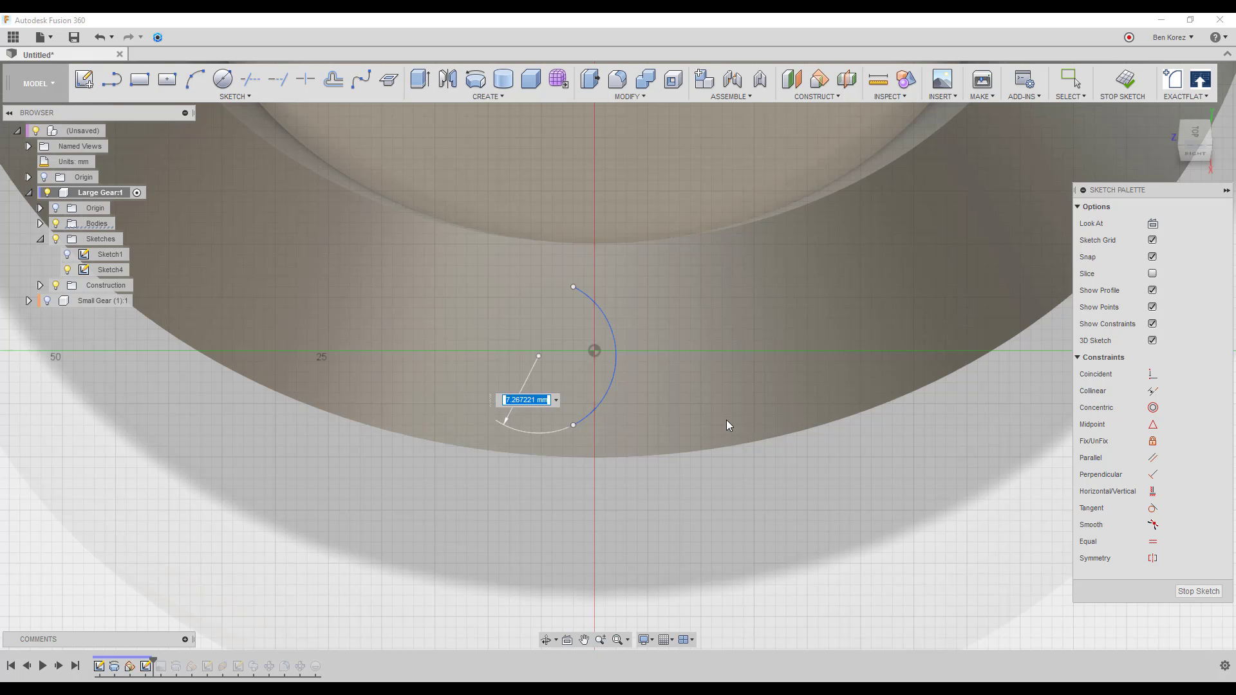
type("33.782")
key("Return")
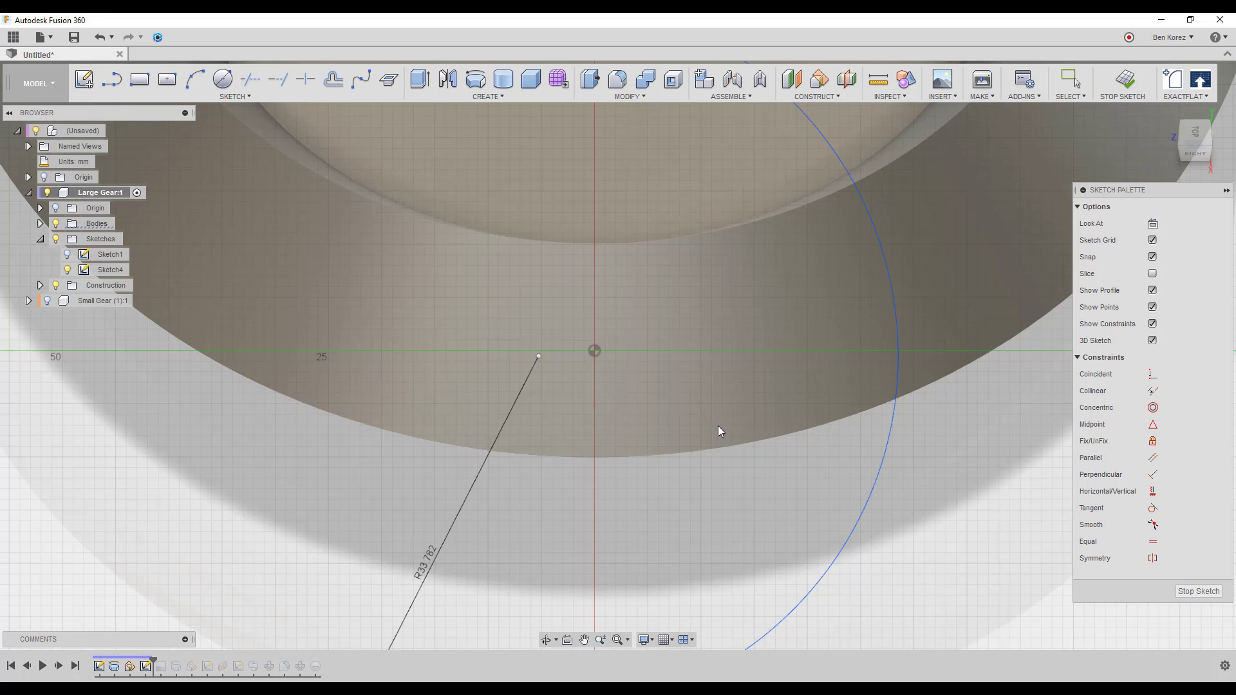
scroll(584, 401, "down", 2)
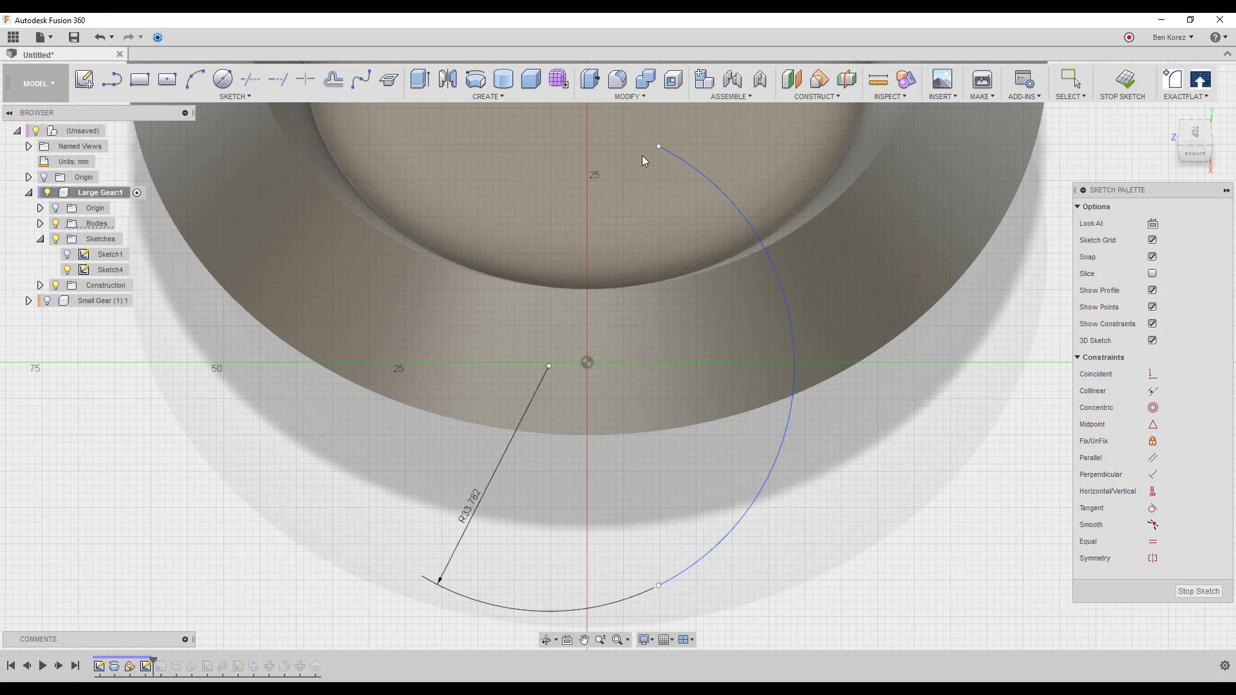
Step: Shorten the arc by moving its outer endpoint inward along the curve, and reposition the radius dimension beside the arc over the conical face
key("Escape")
mouse_move(658, 585)
left_mouse_down()
mouse_move(705, 570)
mouse_move(764, 499)
mouse_move(782, 447)
left_mouse_up()
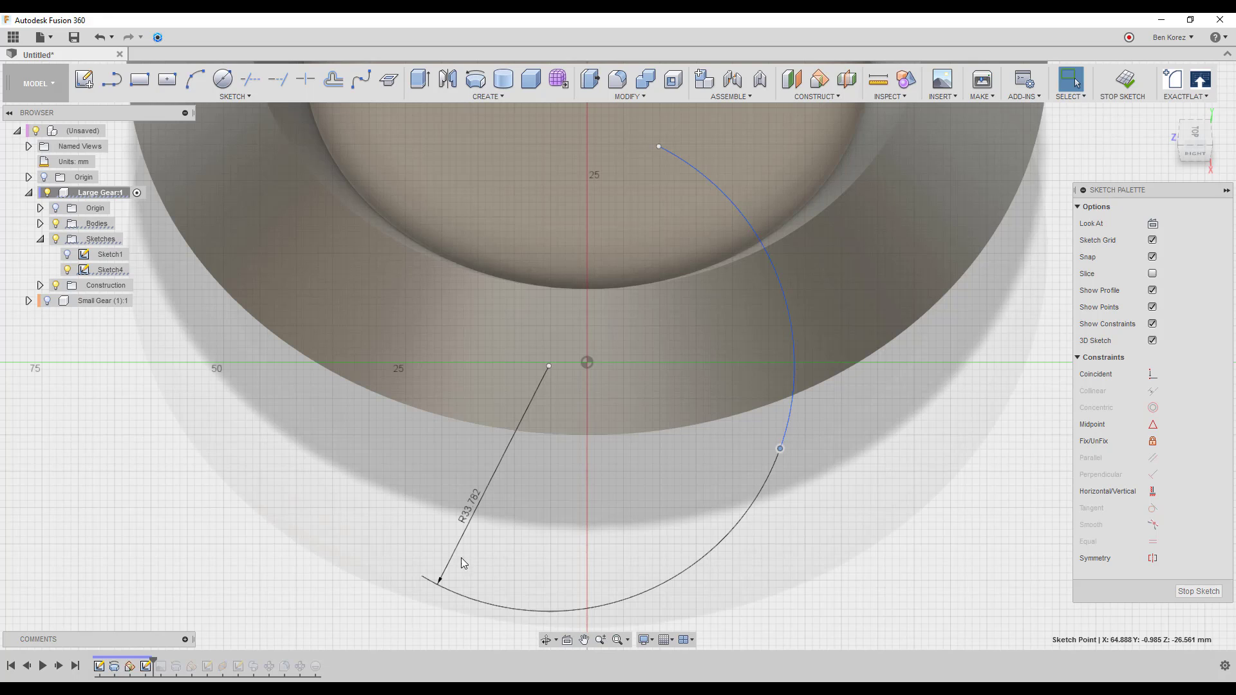
left_click_drag(456, 550, 722, 304)
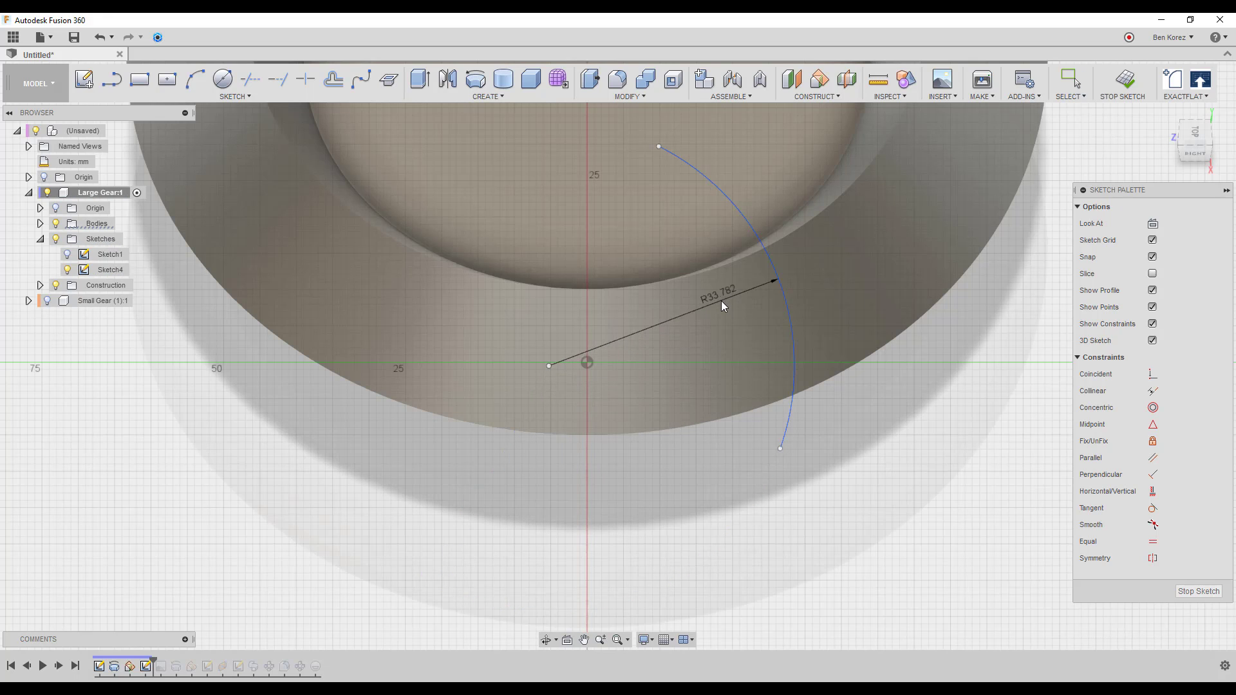
Step: Apply Horizontal/Vertical constraints to align the arc's two endpoints vertically and its midpoint horizontally with the sketch origin
key("Escape")
left_click(1152, 492)
left_click(780, 448)
left_click(659, 147)
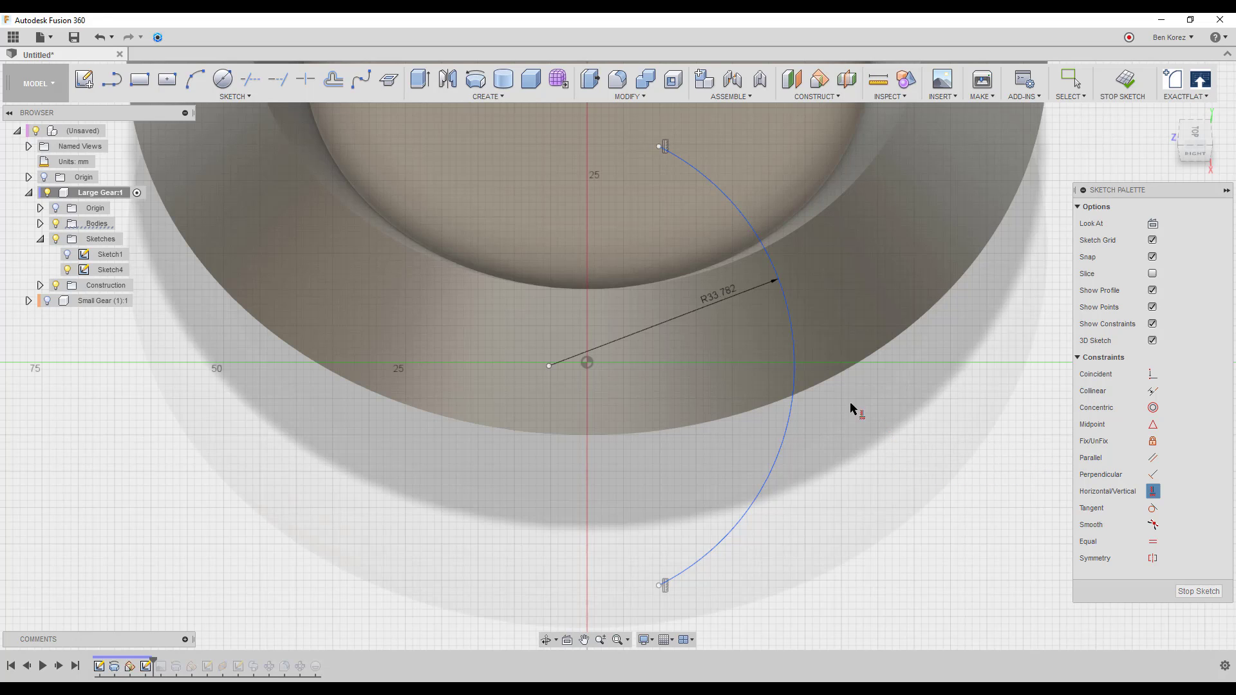
left_click(794, 366)
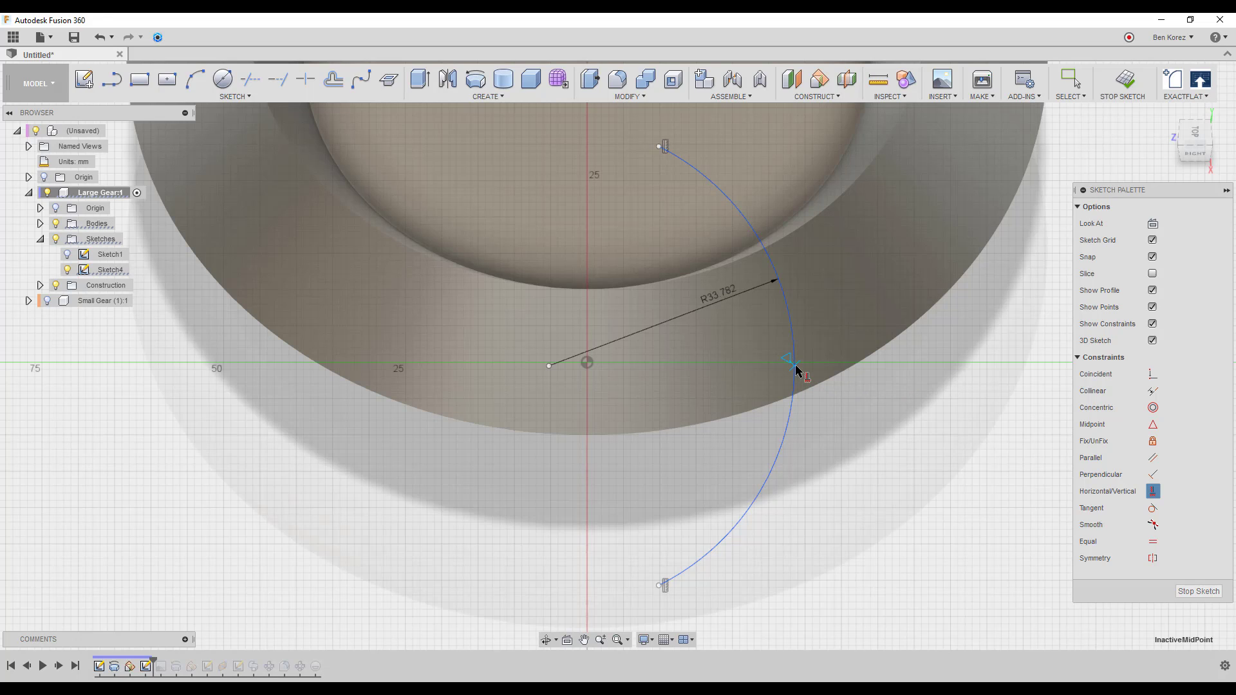
left_click(587, 364)
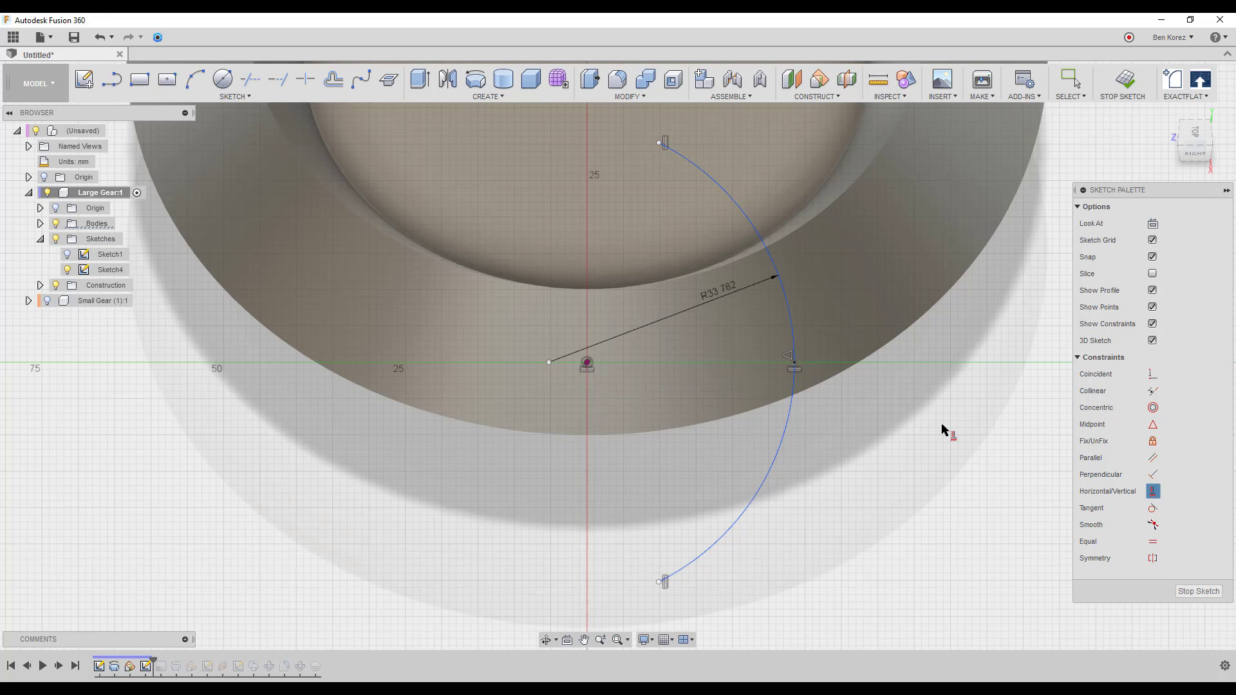
Step: Dimension the horizontal distance between the arc's midpoint and the sketch origin as 2.5 mm
key("Escape")
left_click(794, 362)
left_click(586, 364)
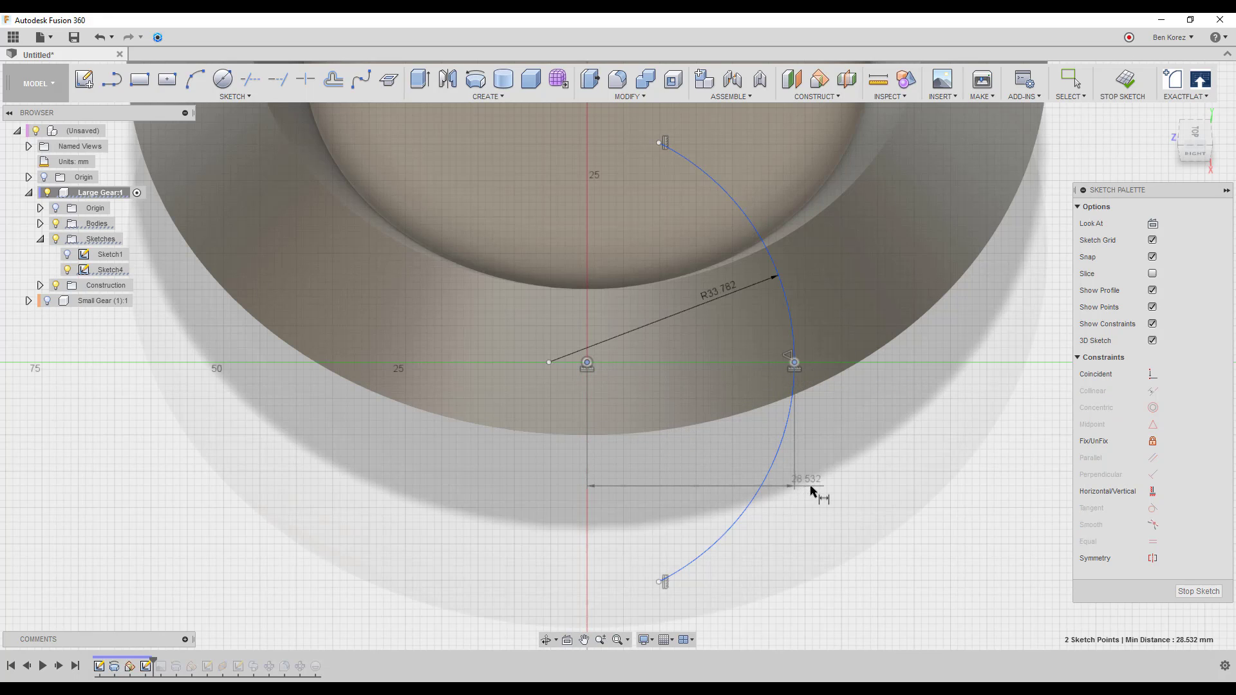
left_click(840, 491)
type("2.5")
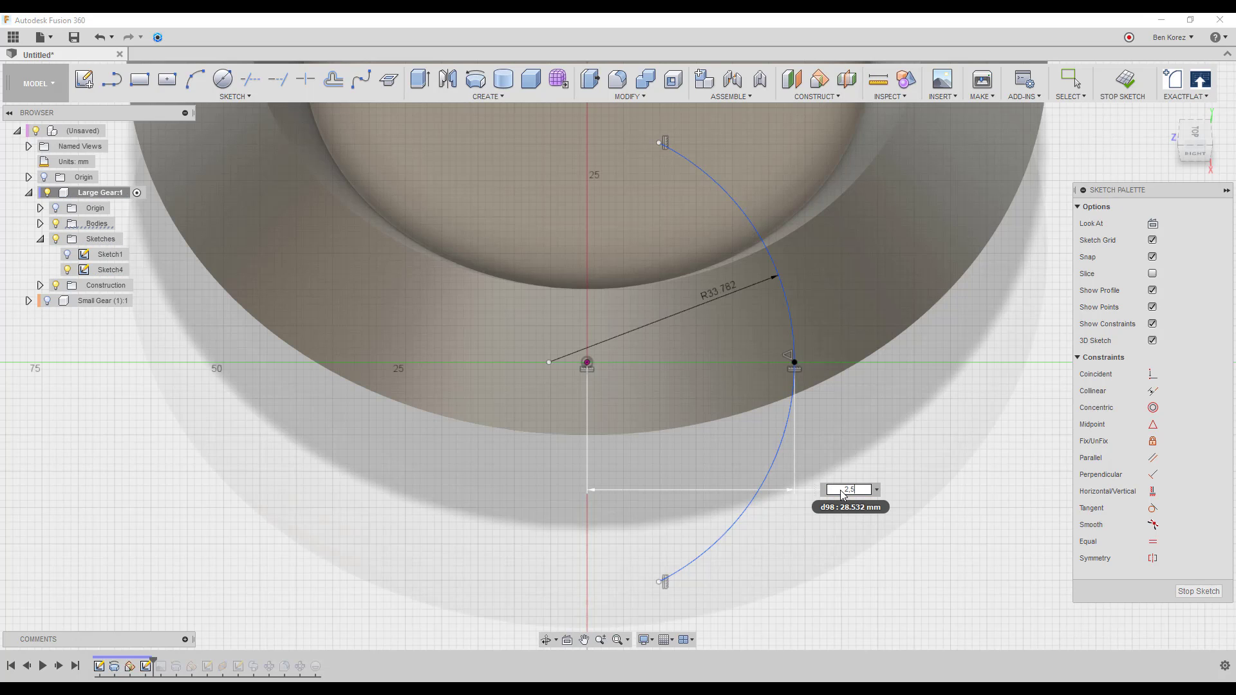
key("Return")
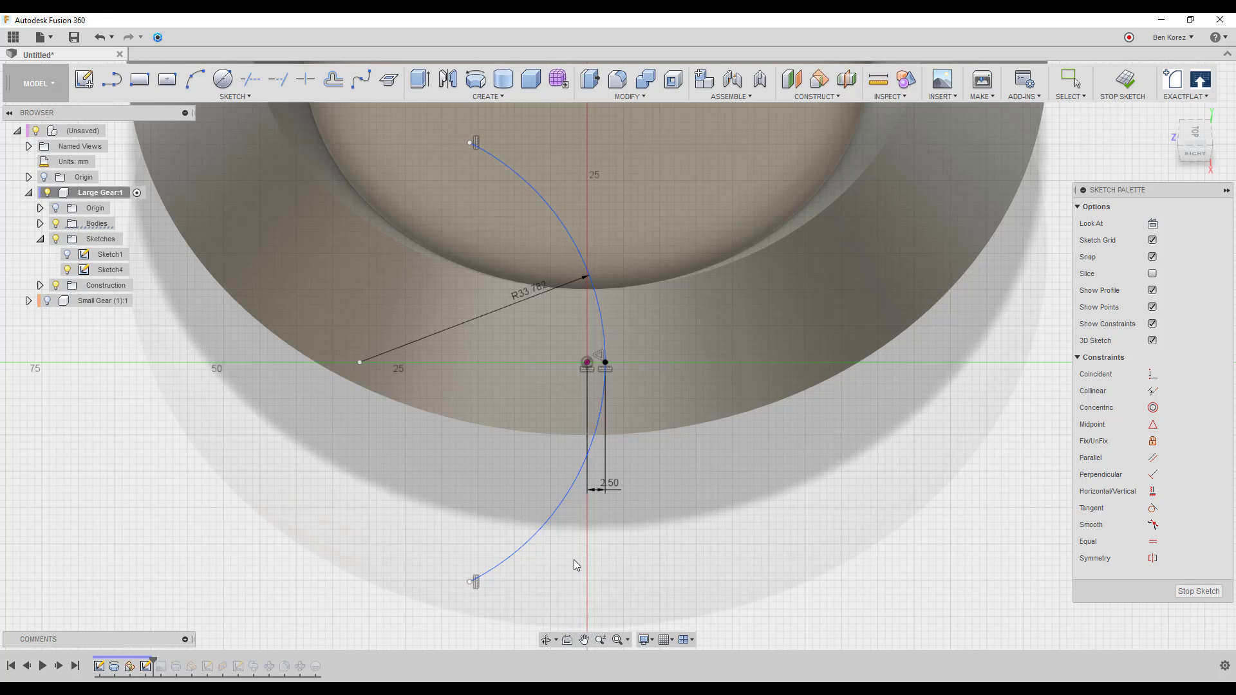
Step: Shorten the arc by pulling its endpoints toward the conical face, and move the radius dimension to the arc's outer half
key("Escape")
left_click_drag(485, 570, 551, 538)
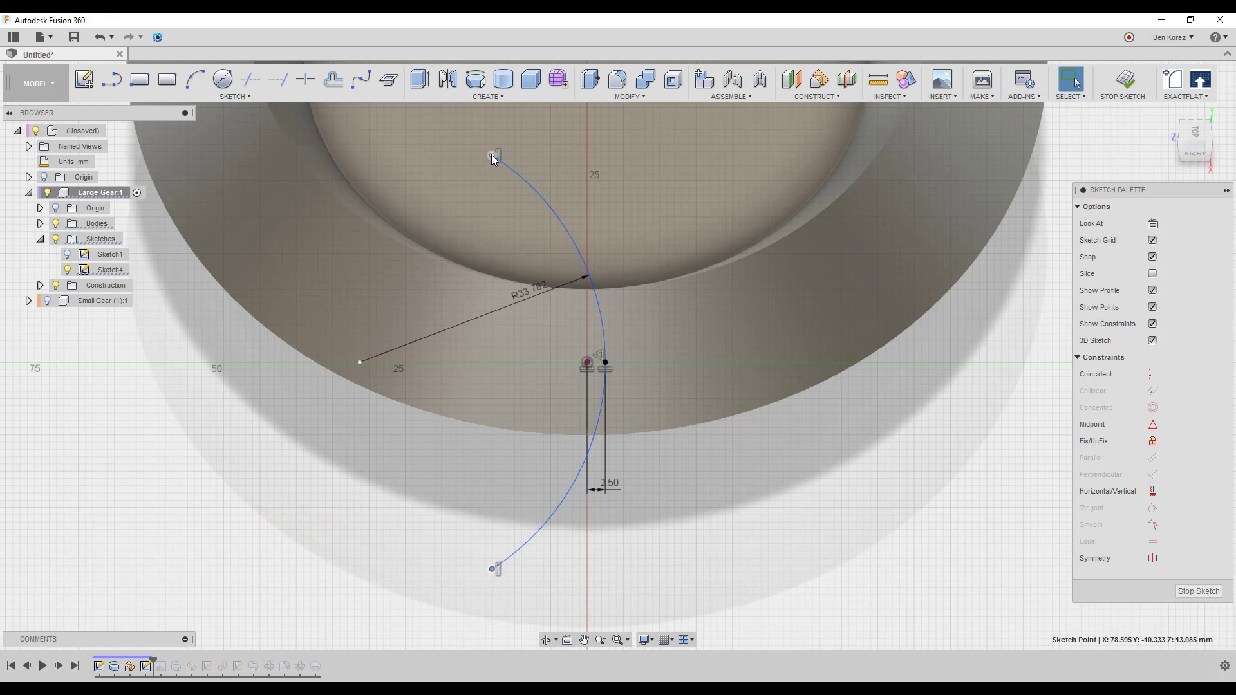
left_click_drag(493, 154, 547, 188)
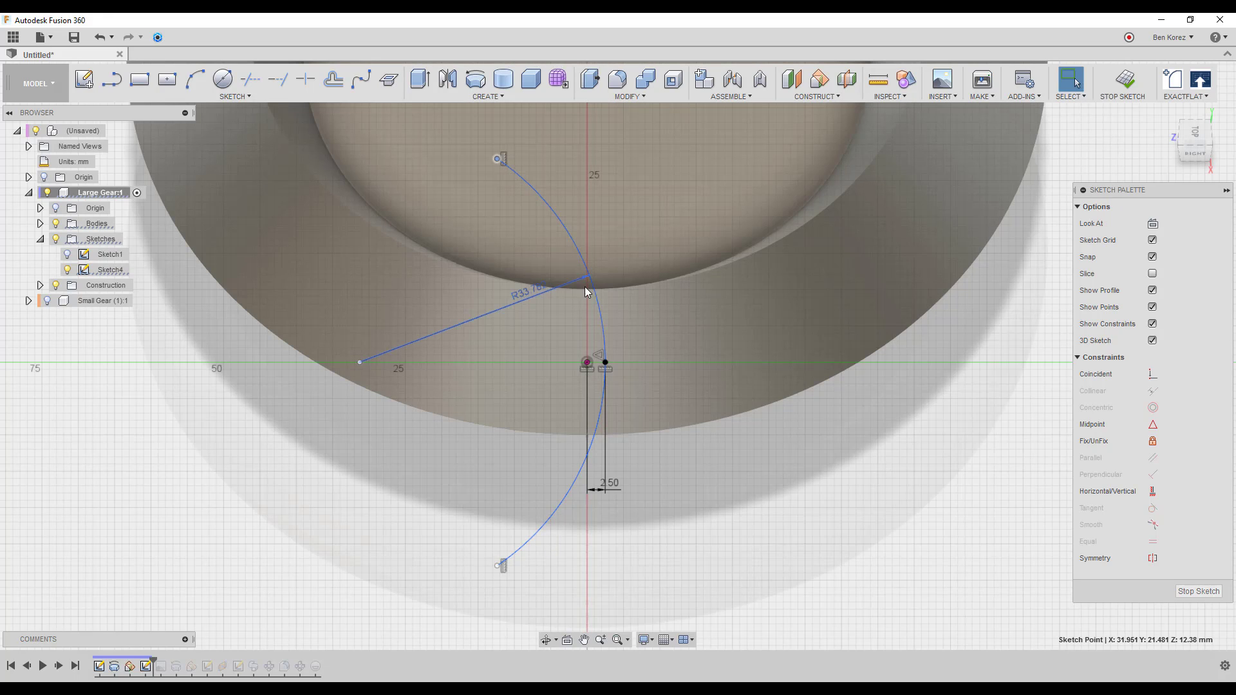
left_click_drag(584, 287, 546, 446)
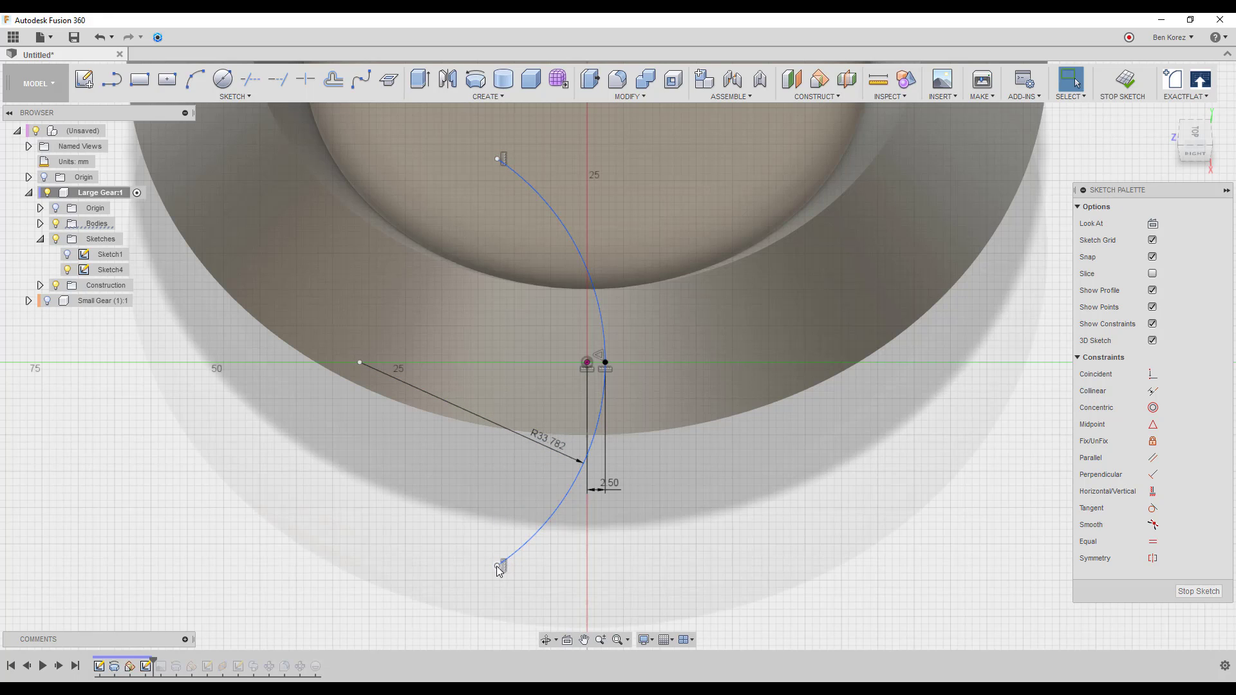
left_click_drag(499, 571, 569, 517)
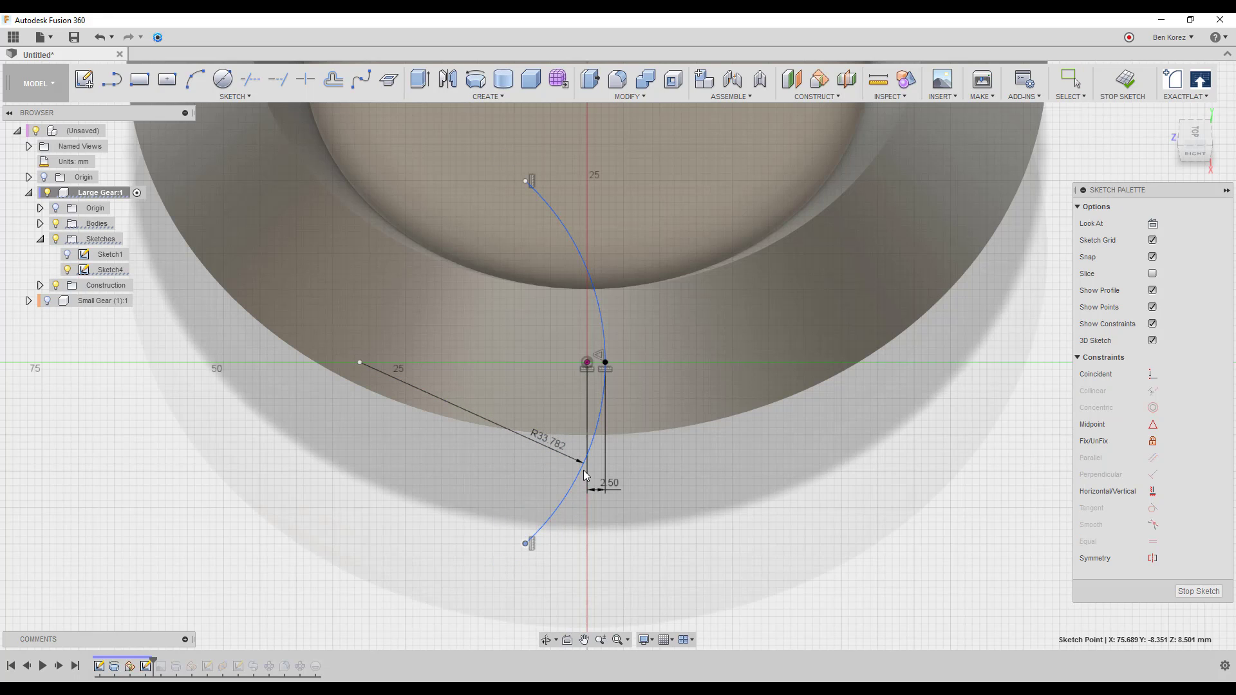
left_click_drag(525, 180, 563, 239)
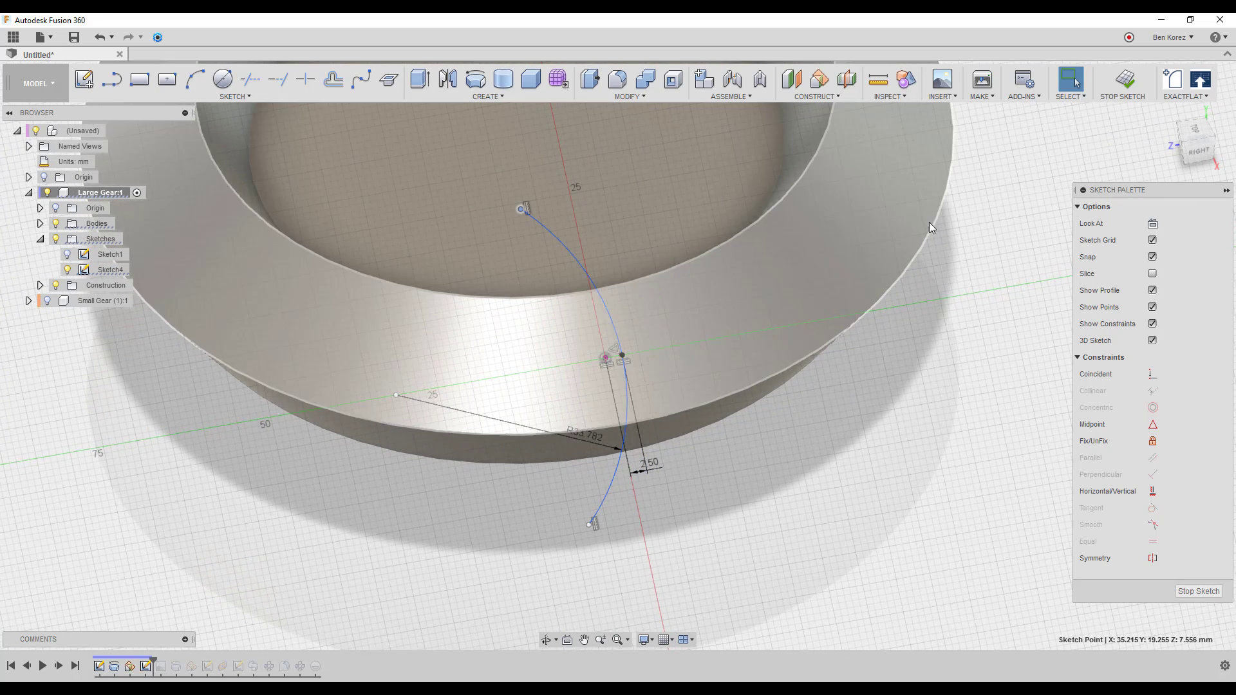
Step: Finish the arc sketch and create a Plane Along Path on the arc at a distance of 1.00, at its outer end
left_click(1123, 81)
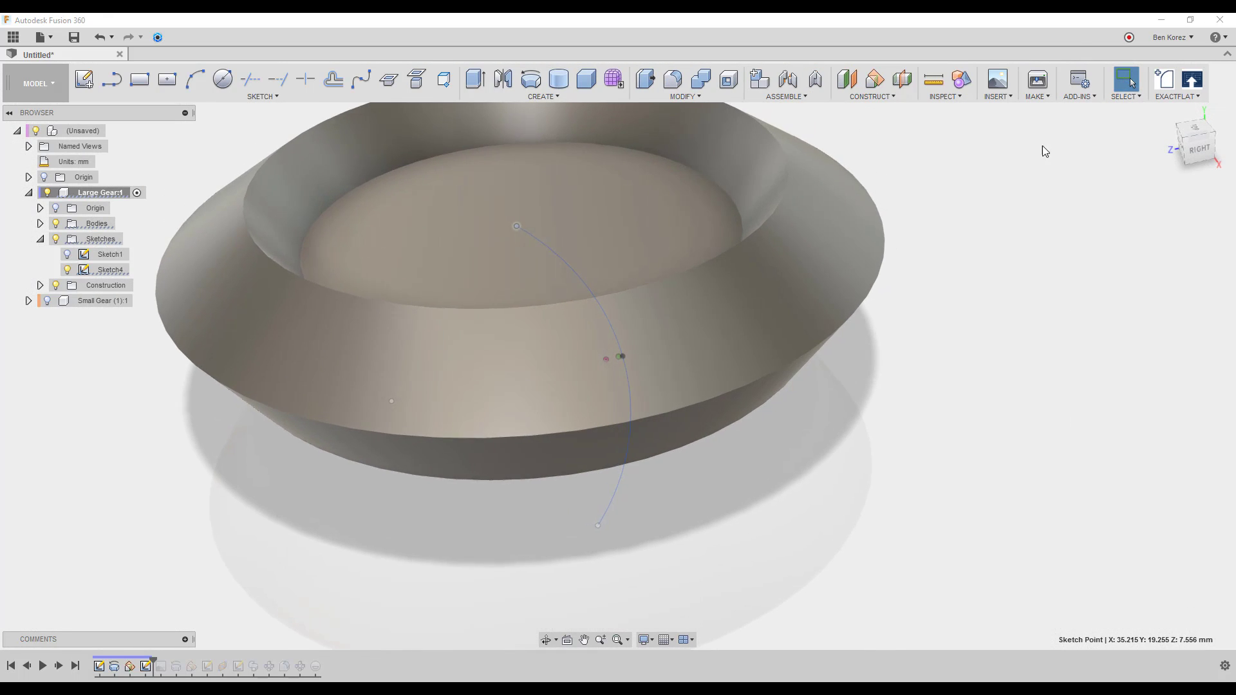
left_click(866, 97)
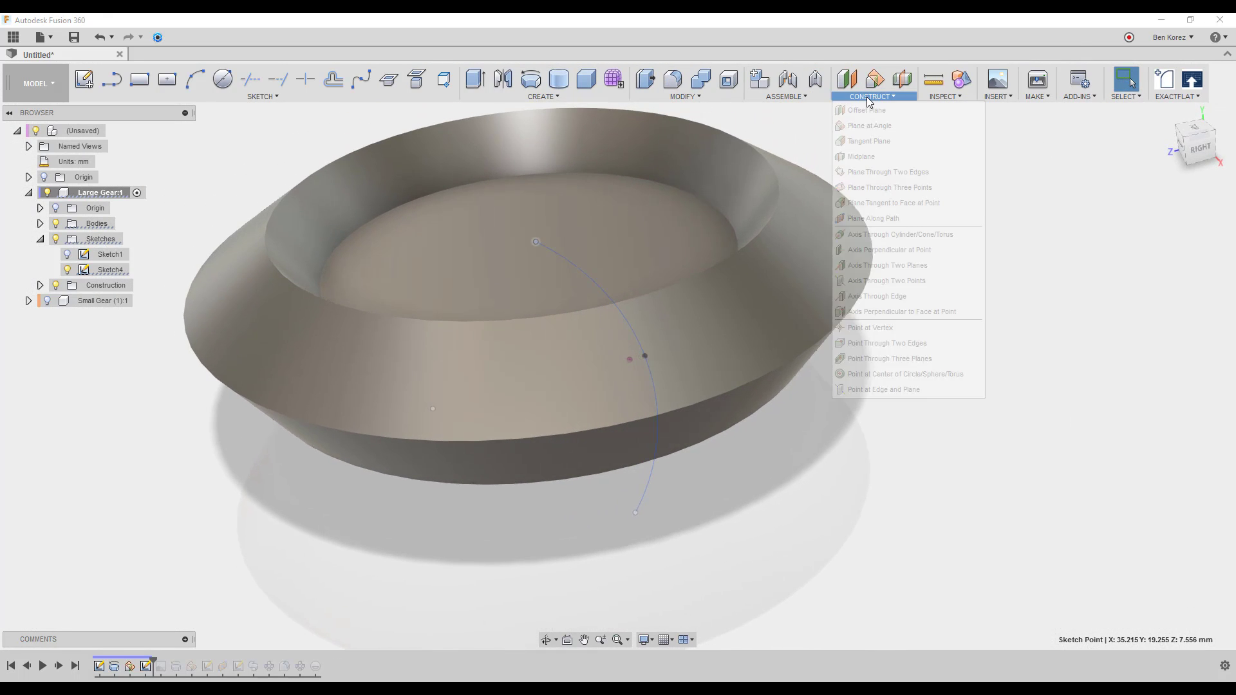
left_click(861, 220)
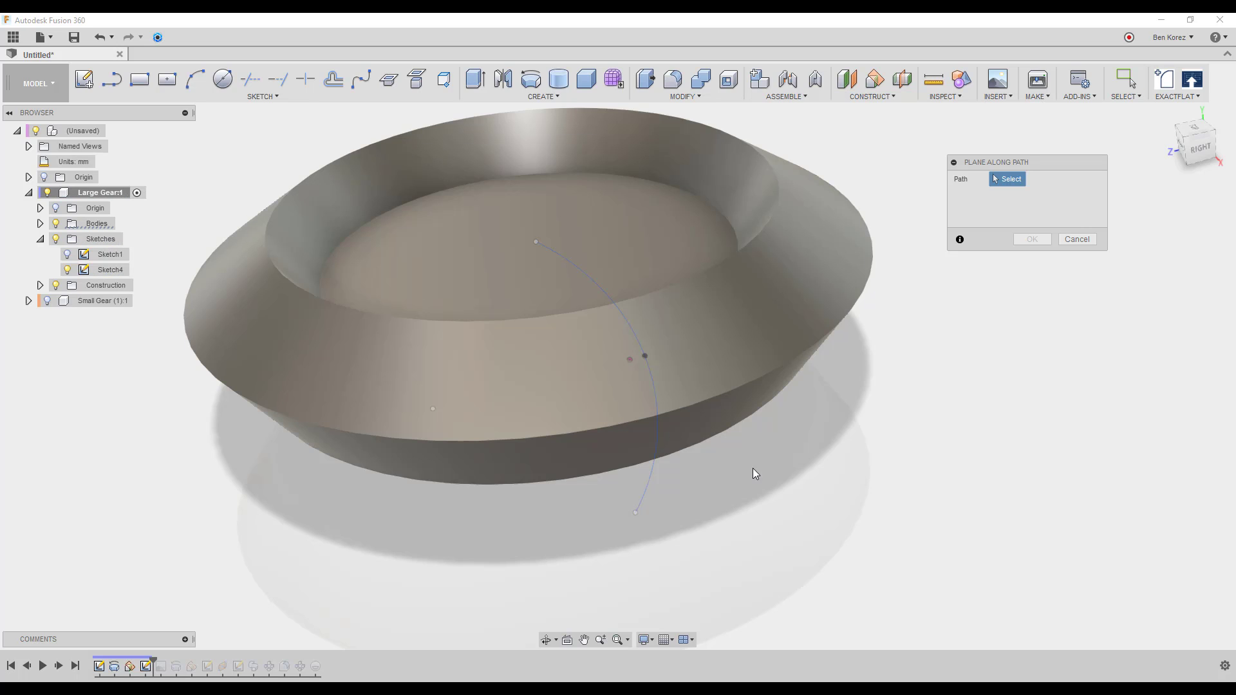
left_click(645, 501)
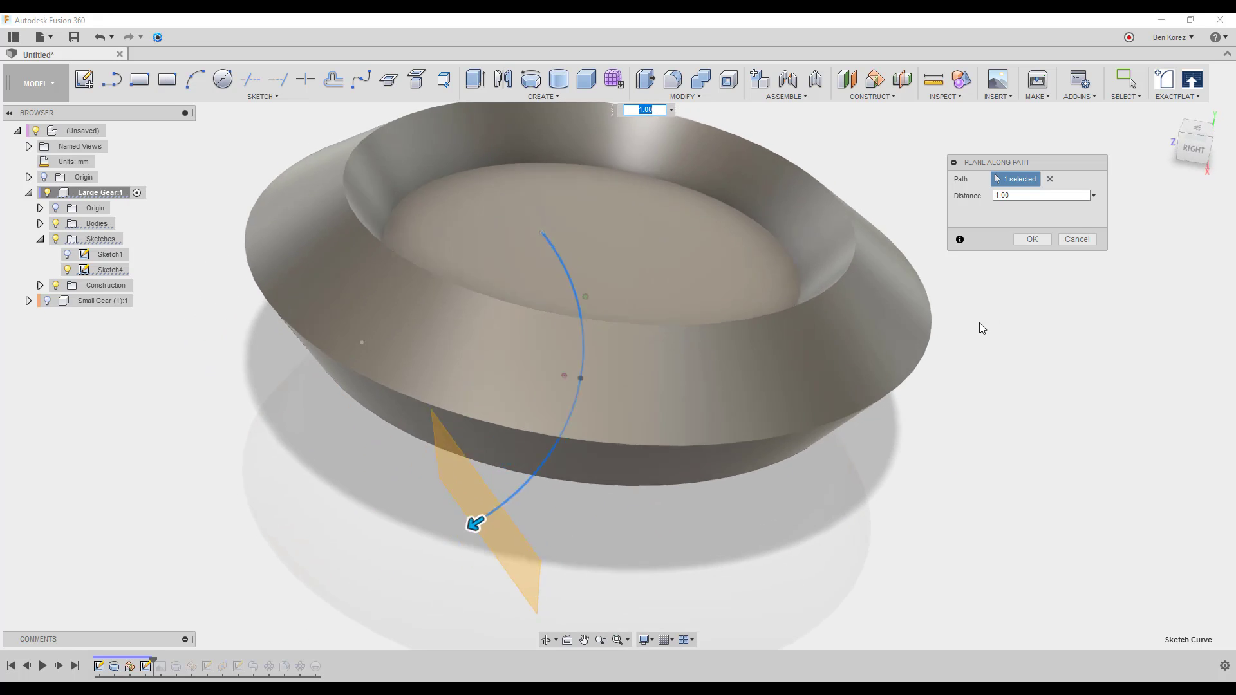
left_click(1031, 240)
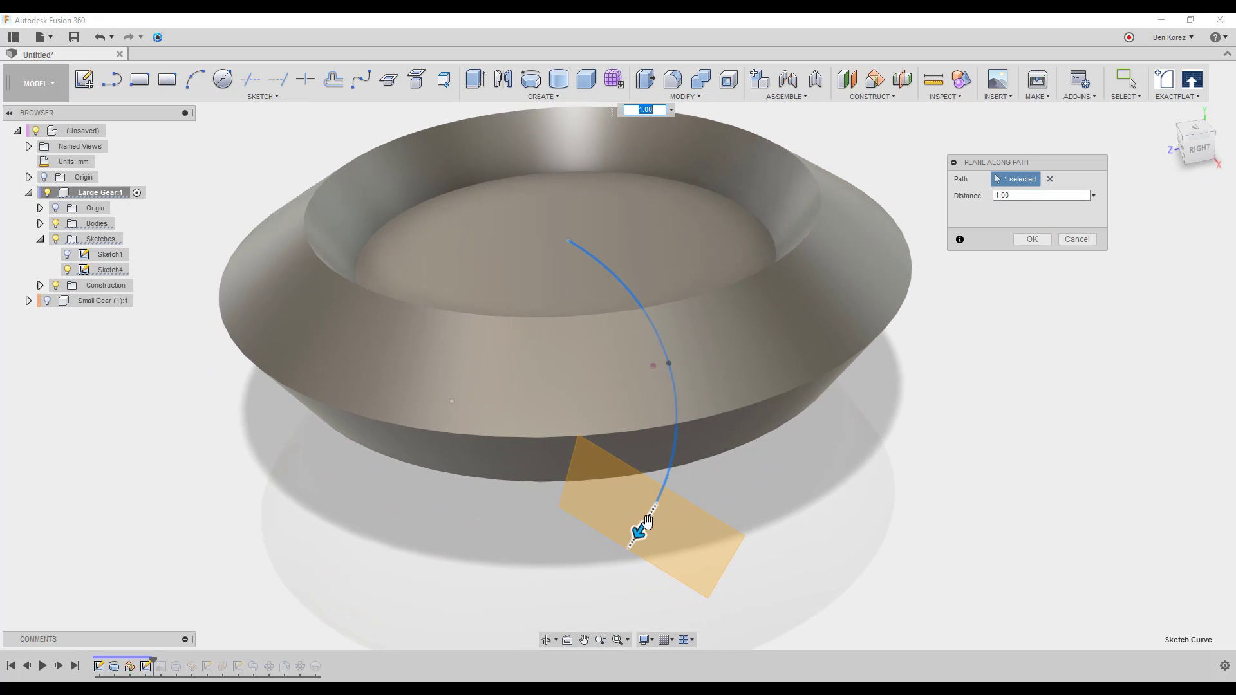
mouse_move(640, 530)
left_mouse_down()
mouse_move(660, 499)
mouse_move(684, 331)
mouse_move(671, 370)
mouse_move(654, 320)
mouse_move(667, 364)
mouse_move(635, 508)
mouse_move(616, 530)
left_mouse_up()
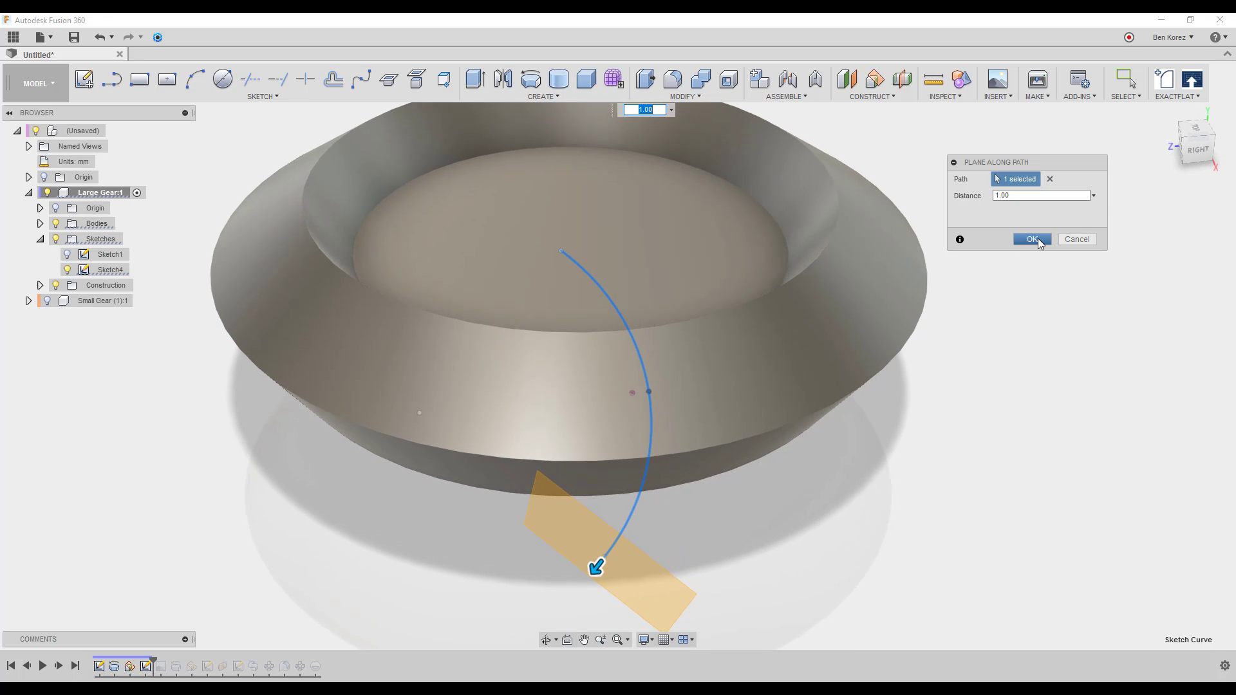
left_click(1032, 239)
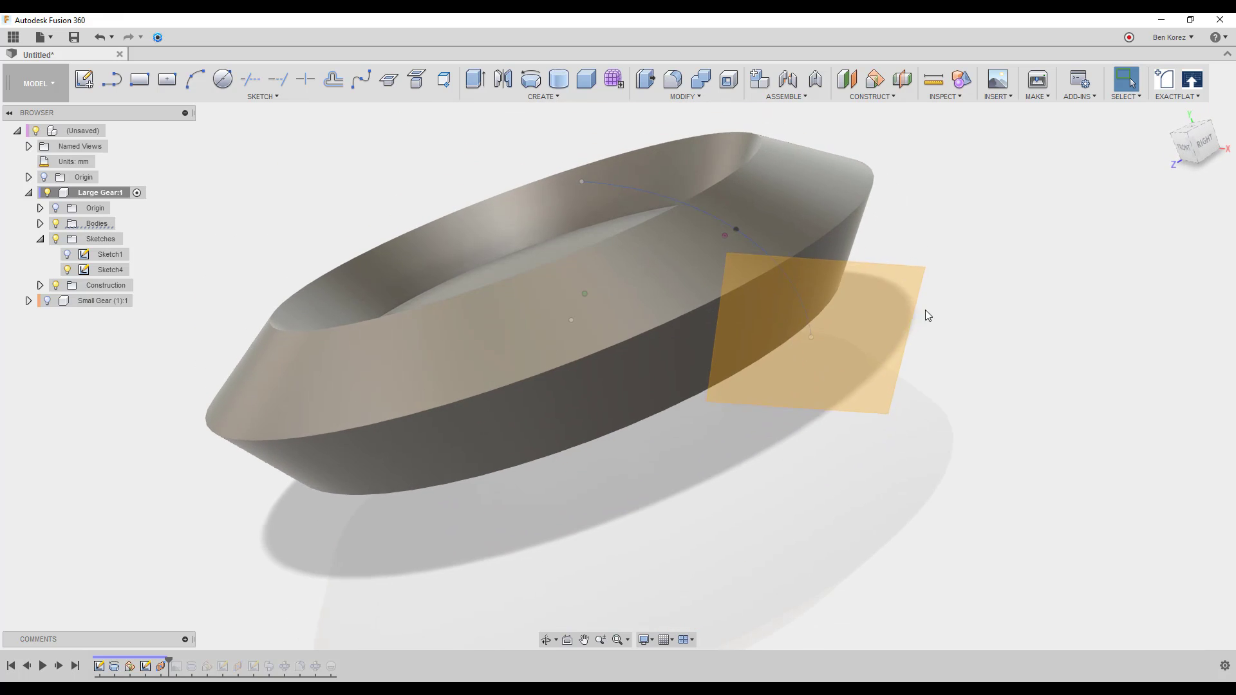
Step: Start a new sketch on the plane at the arc's outer end and hide the large gear's bodies
left_click(845, 316)
right_click(844, 315)
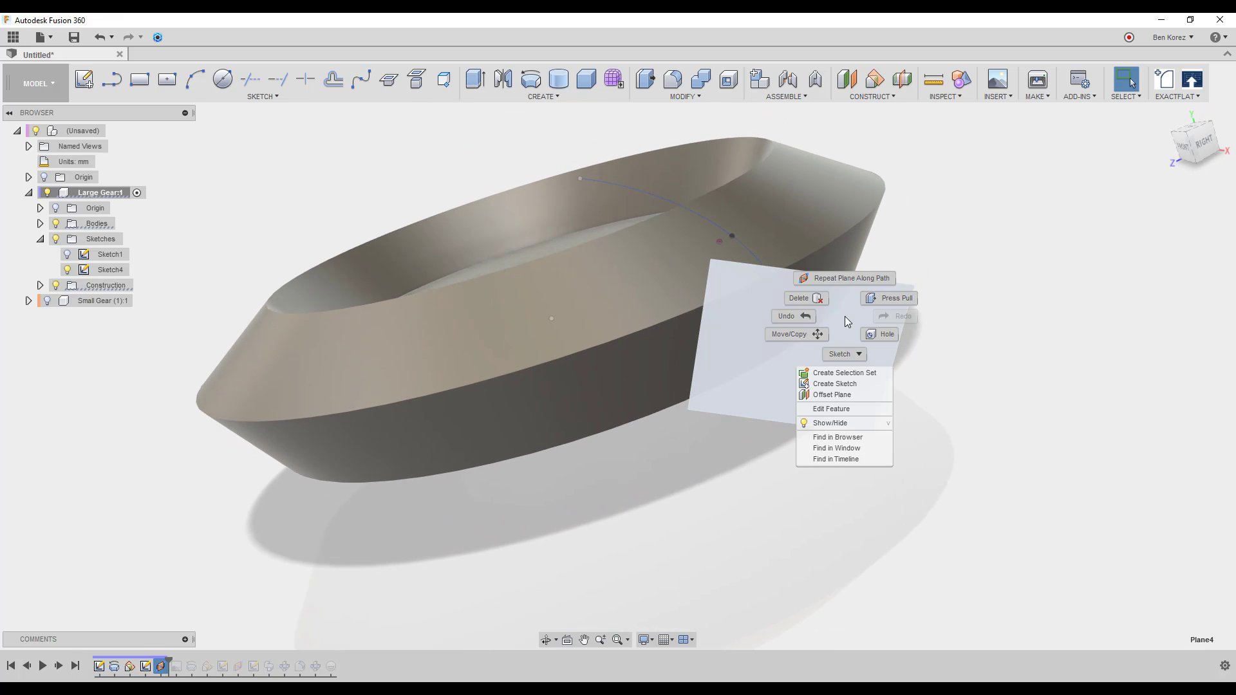
left_click(834, 384)
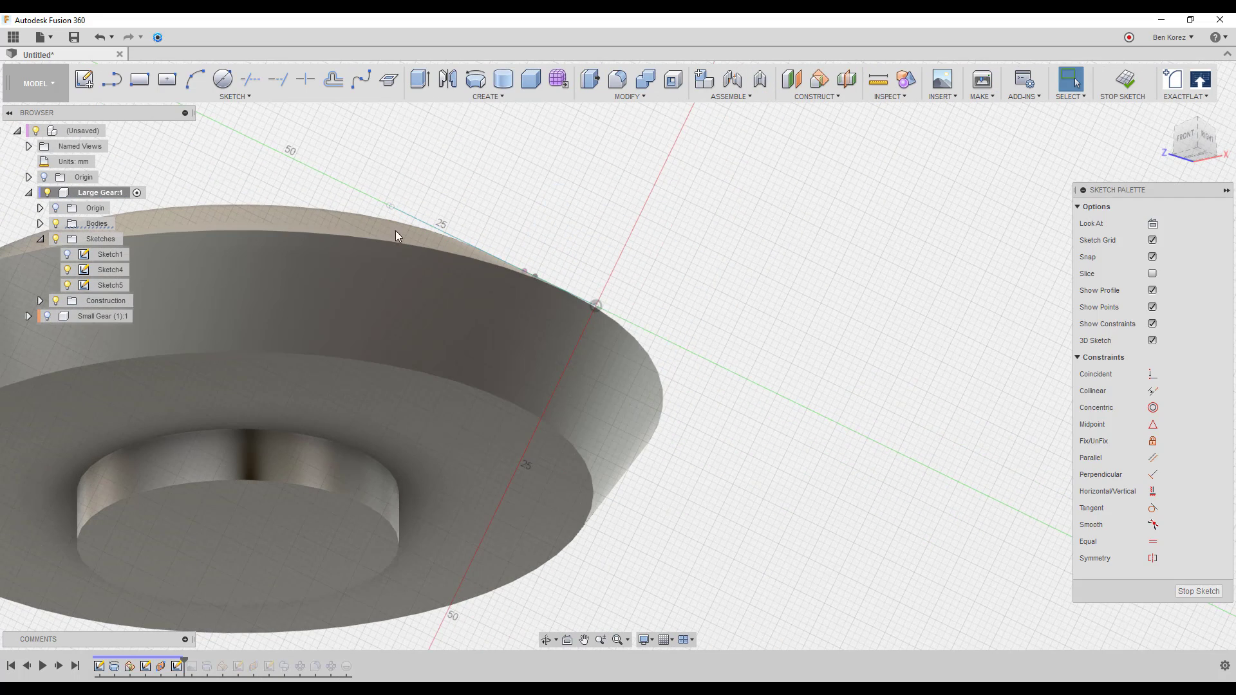
left_click(55, 223)
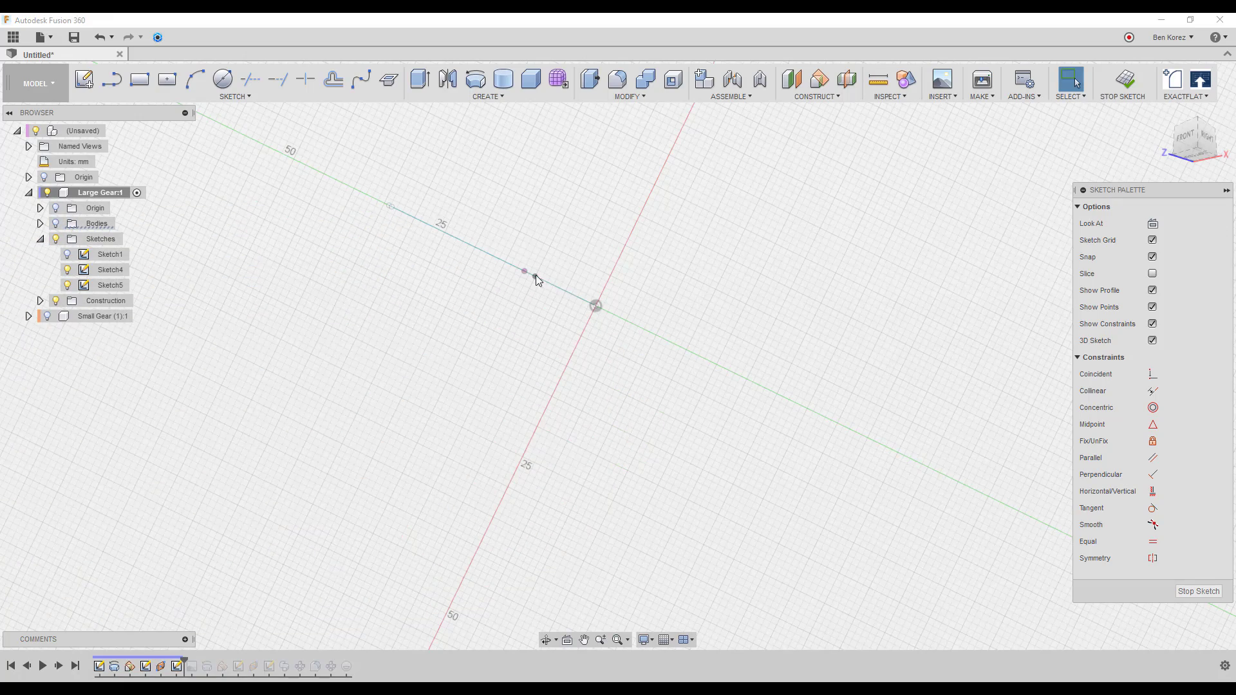
Step: Sketch a line about 10 mm long along the green axis and center it on the sketch origin with a Midpoint constraint
scroll(569, 296, "up", 2)
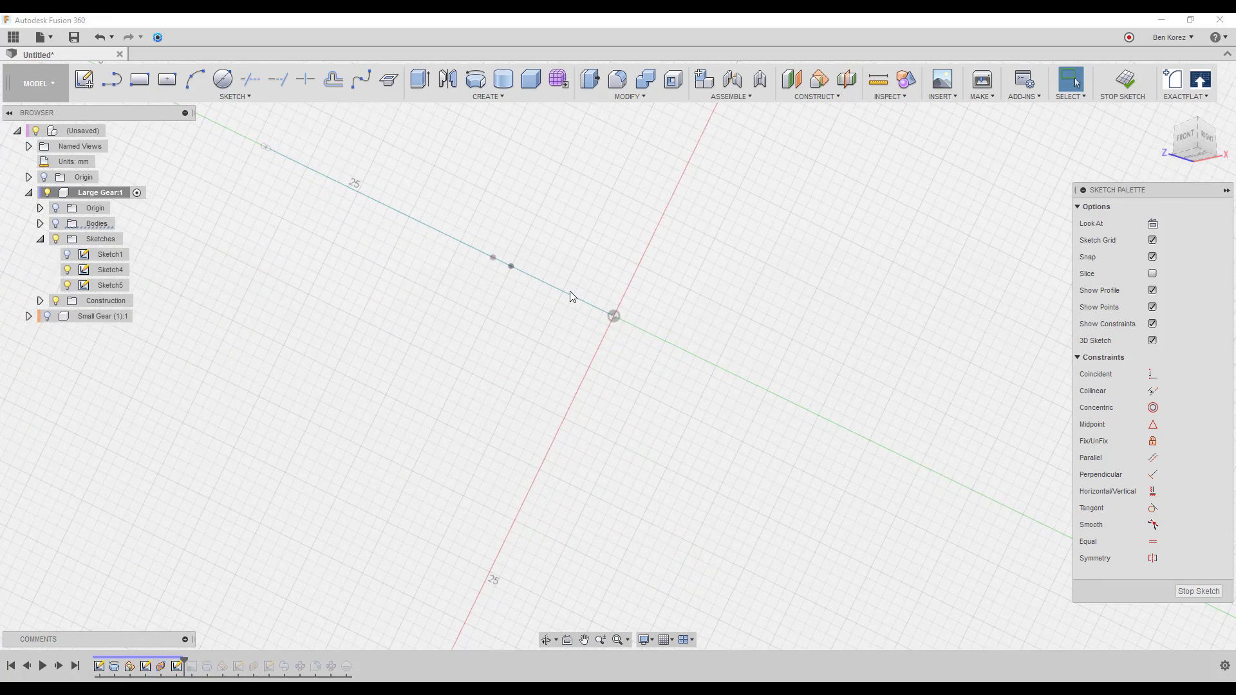
scroll(575, 293, "up", 3)
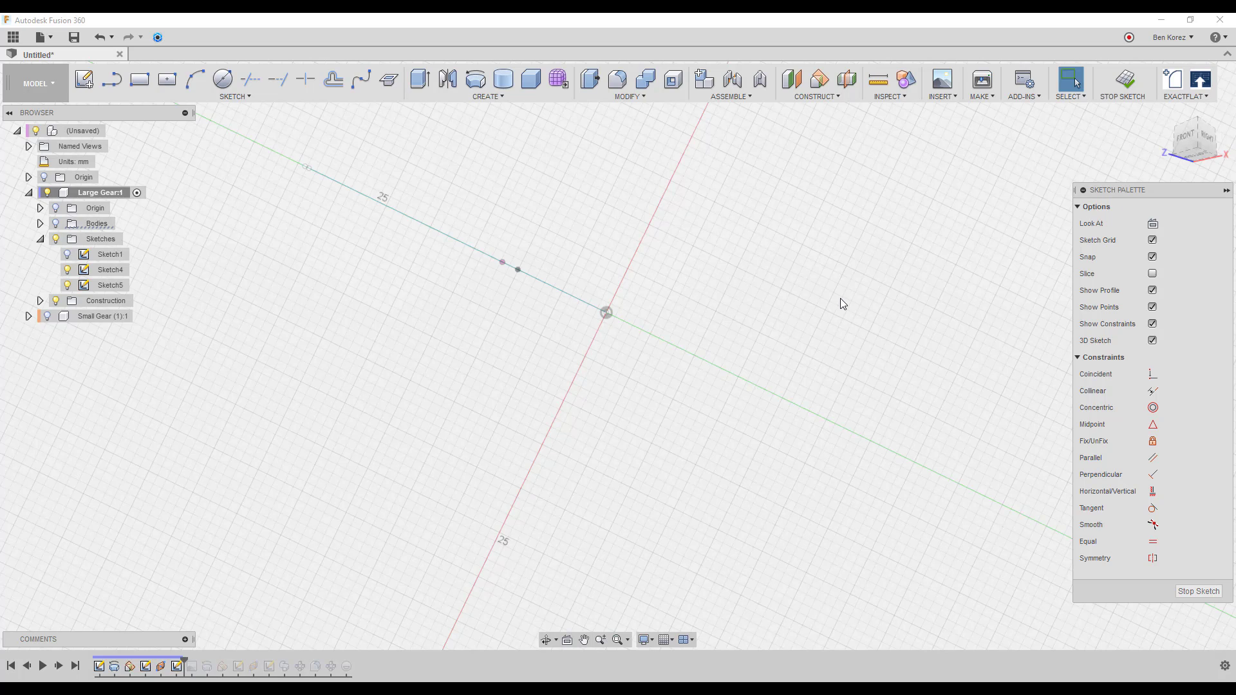
key("l")
left_click(571, 296)
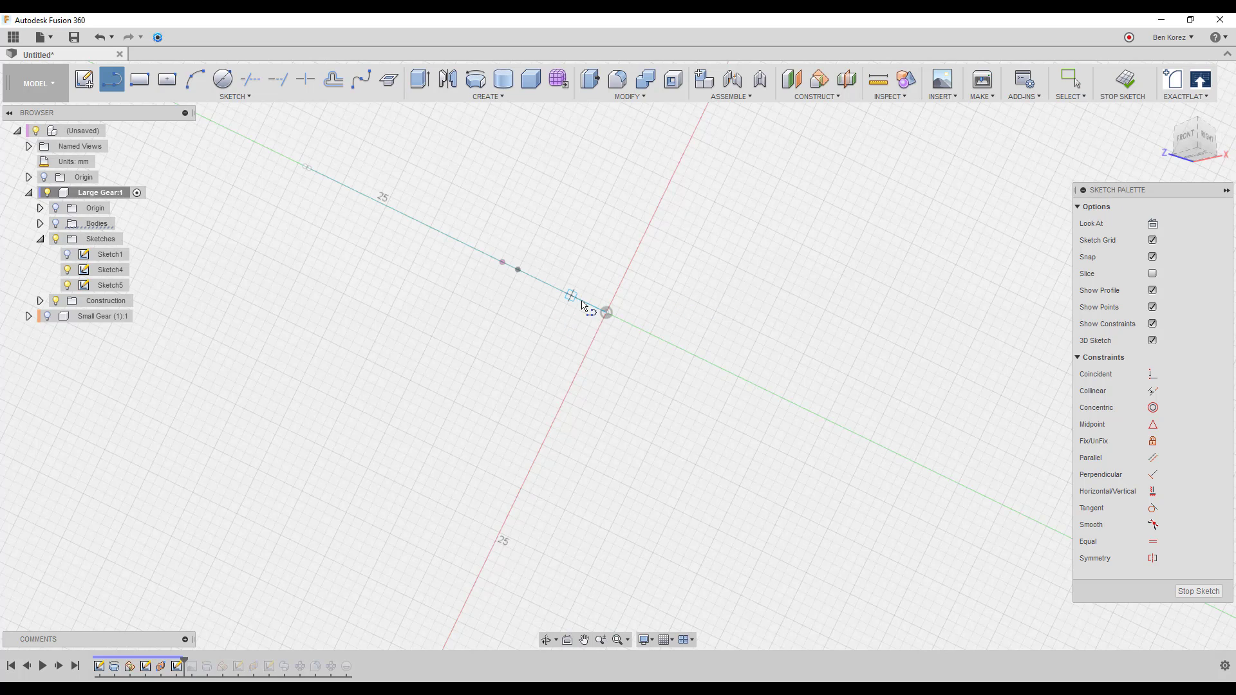
left_click(660, 336)
left_click(1153, 425)
left_click(618, 326)
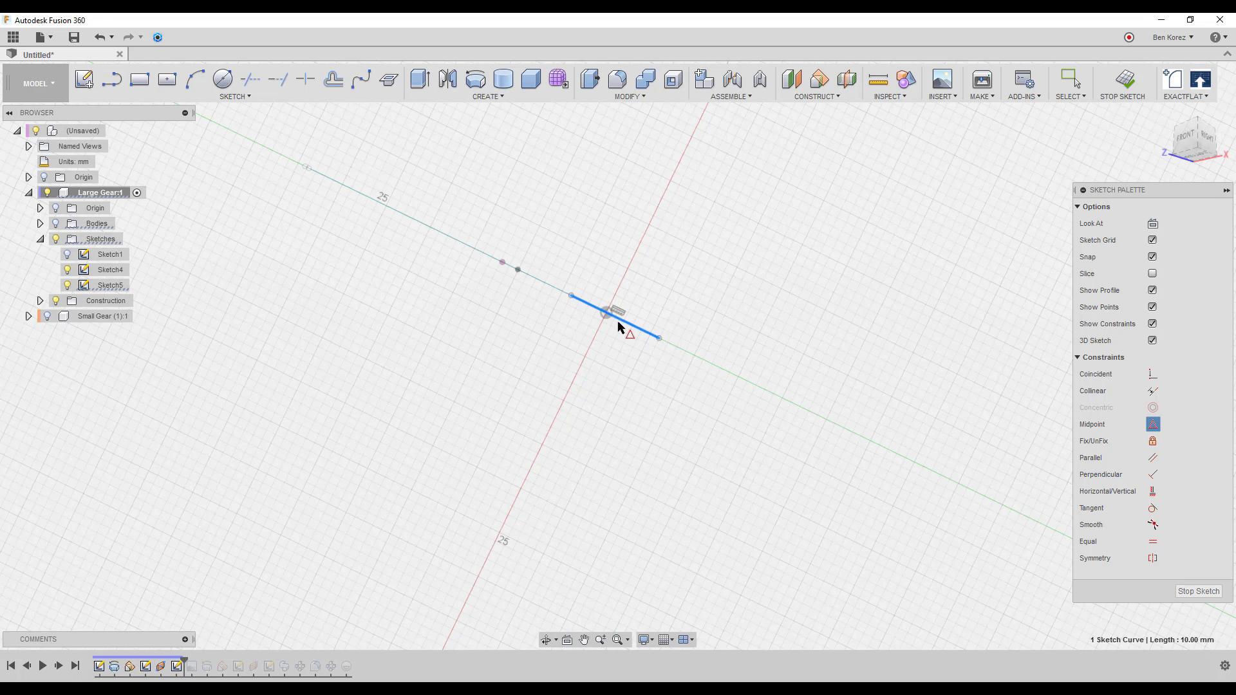
left_click(606, 313)
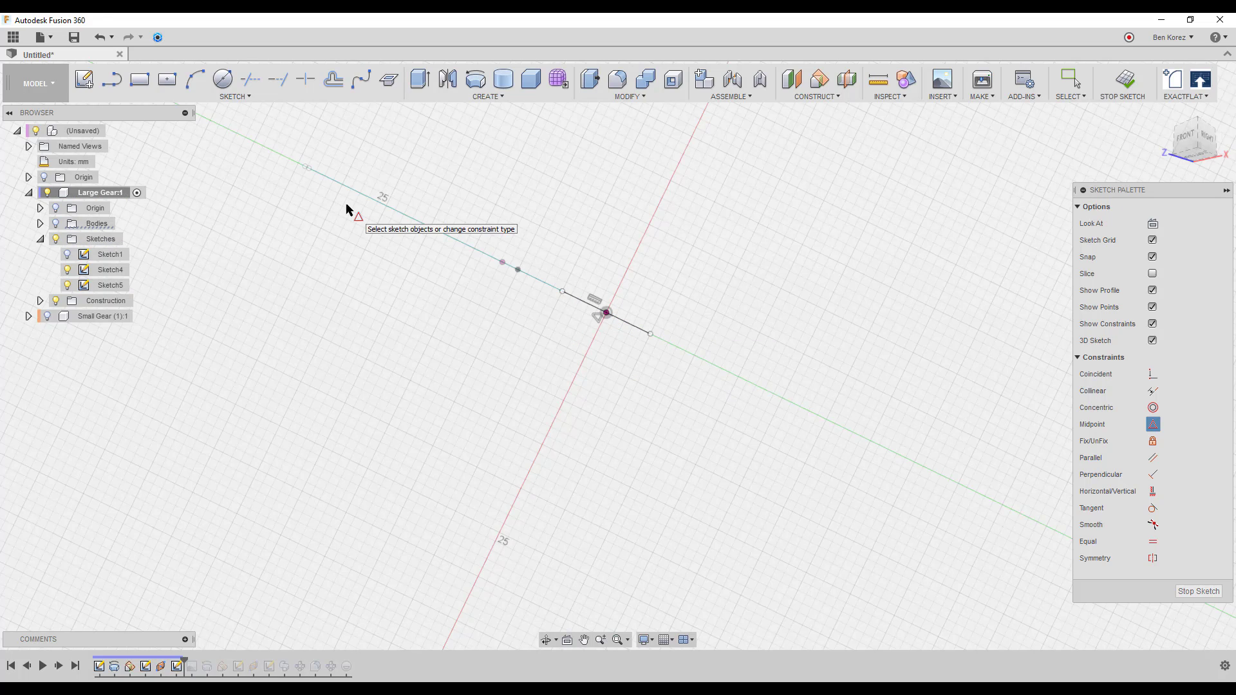
Step: Sketch a shorter parallel line below the first one and align its midpoint with the sketch origin using a Horizontal/Vertical constraint
left_click(109, 87)
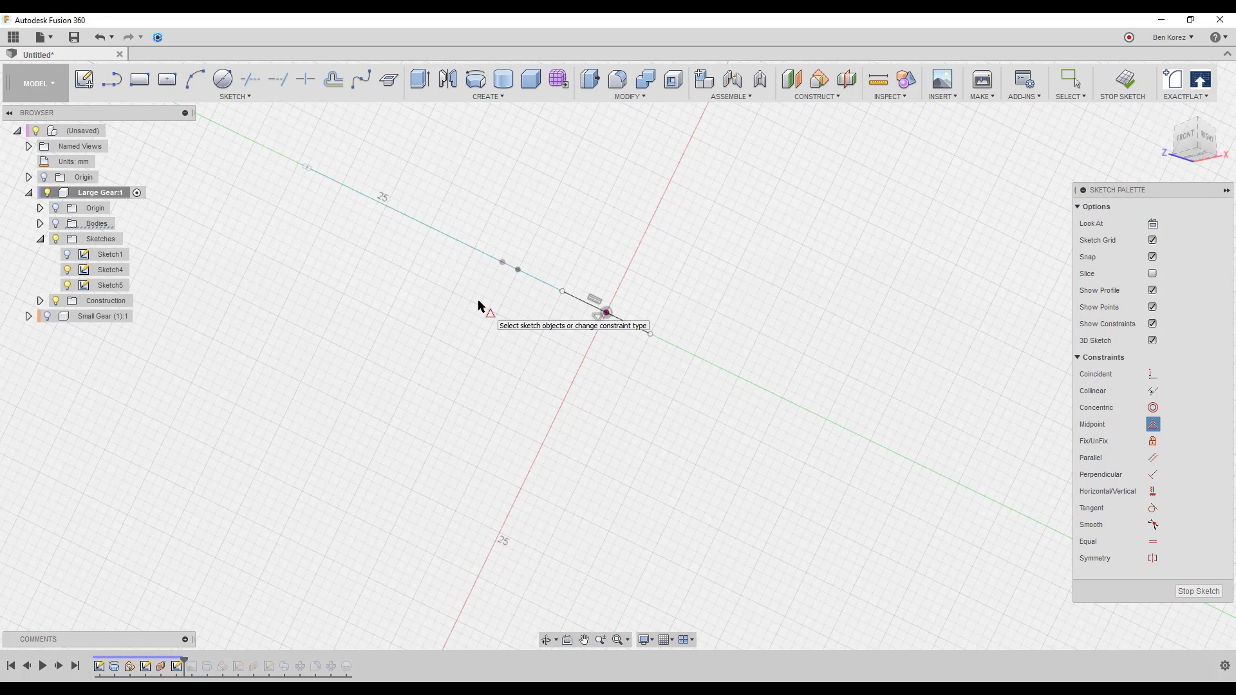
left_click(550, 361)
left_click(593, 383)
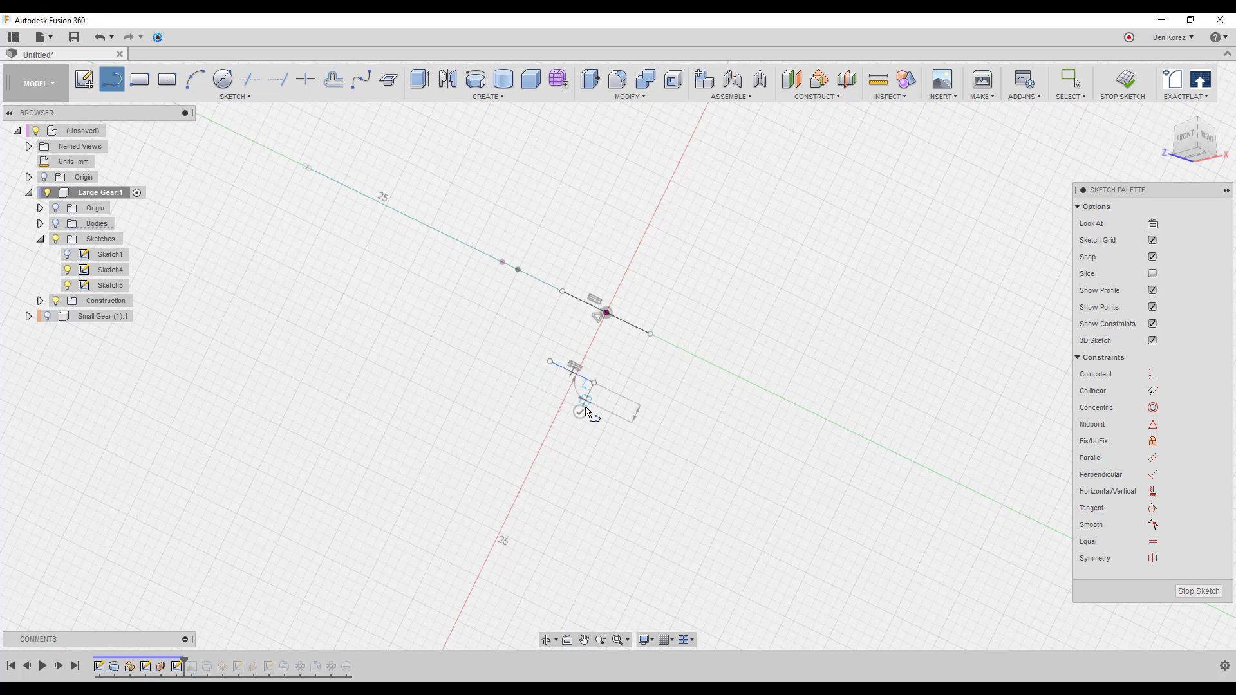
key("Escape")
key("Escape")
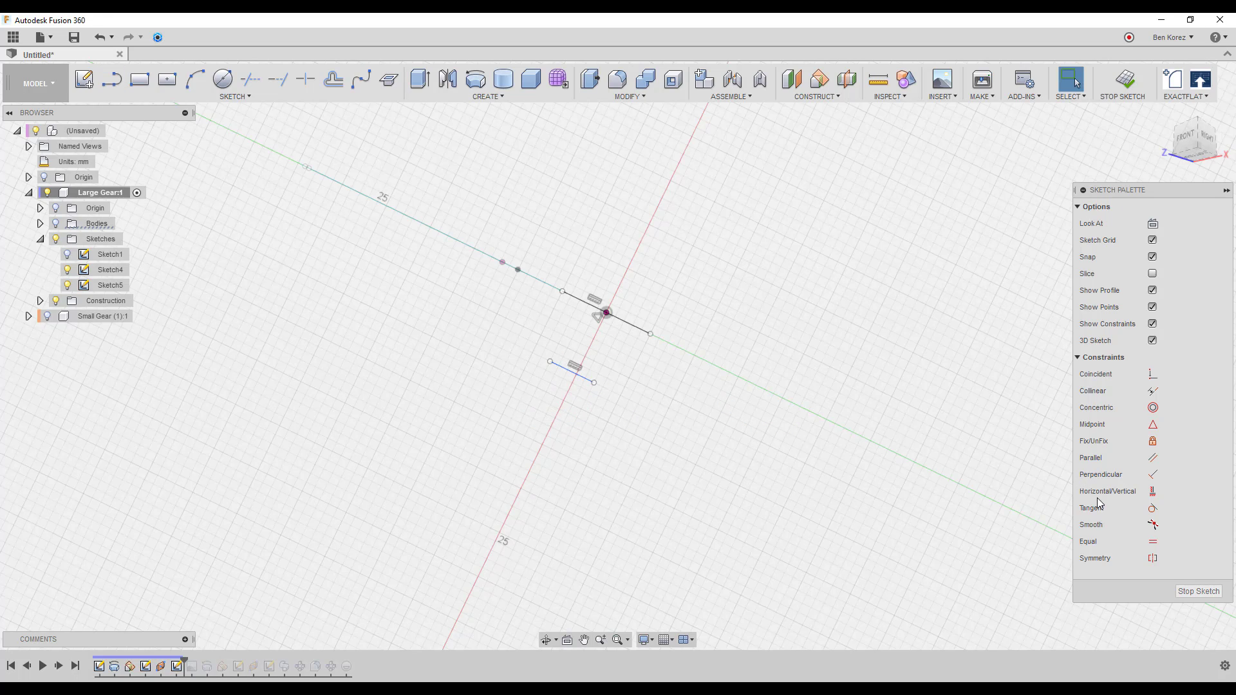
left_click(1148, 493)
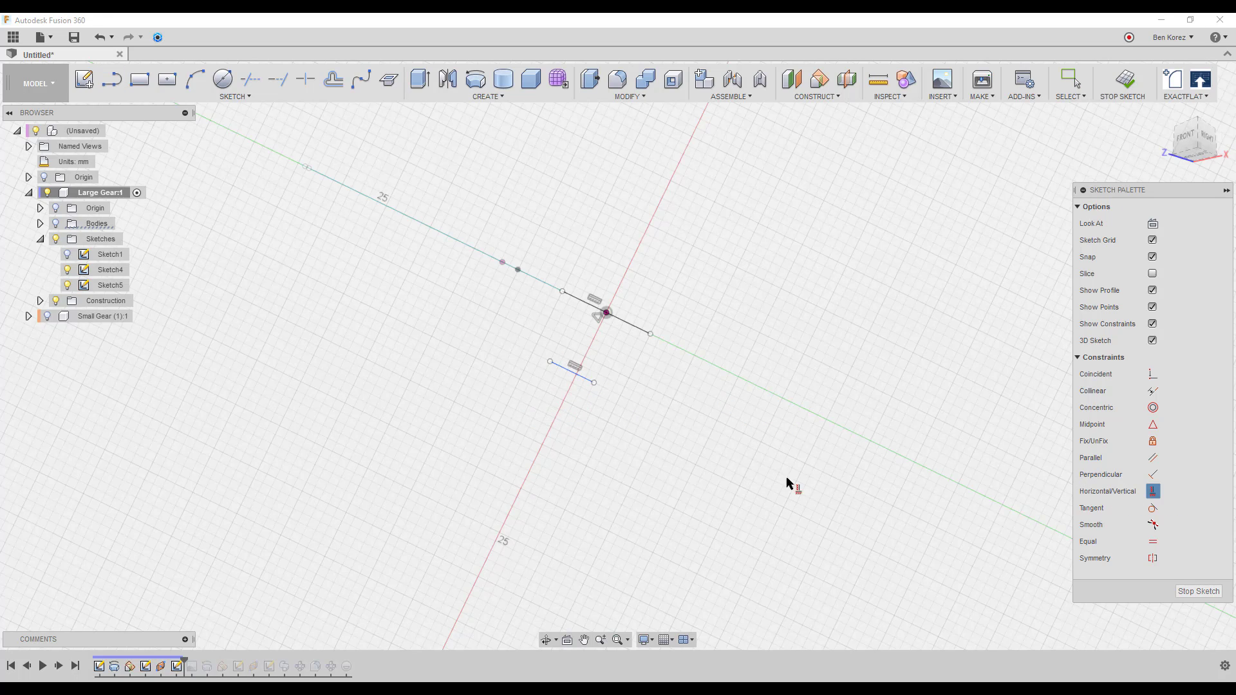
left_click(573, 376)
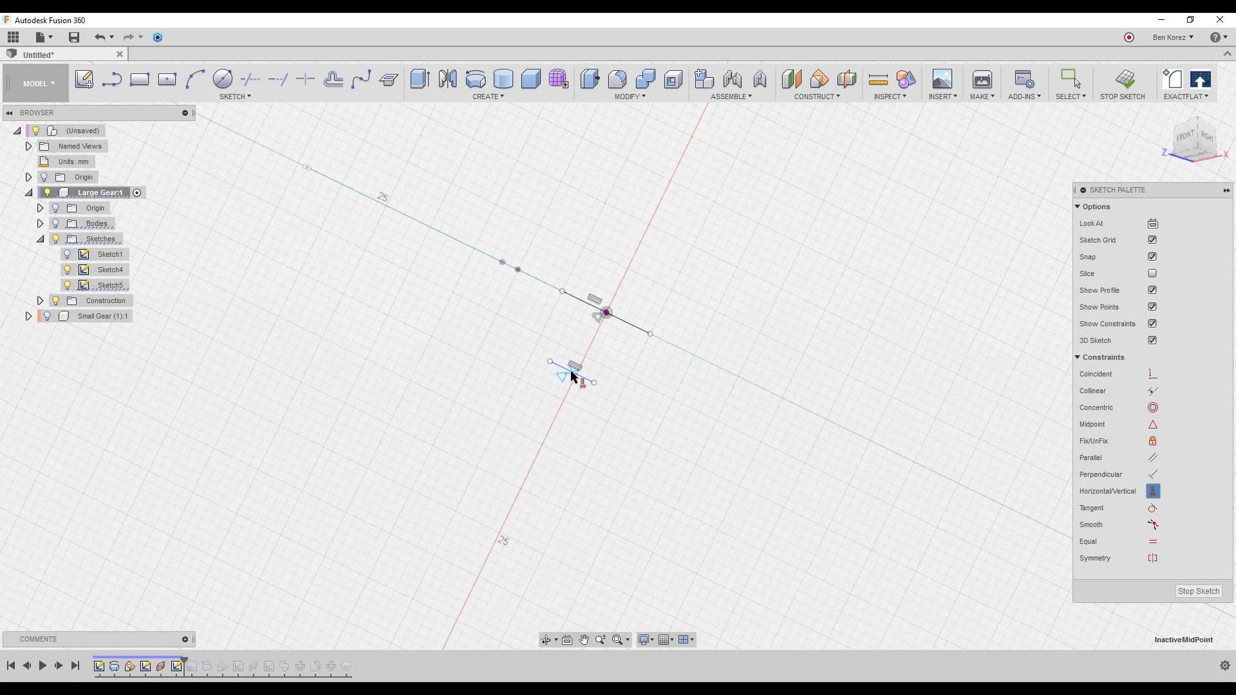
left_click(605, 315)
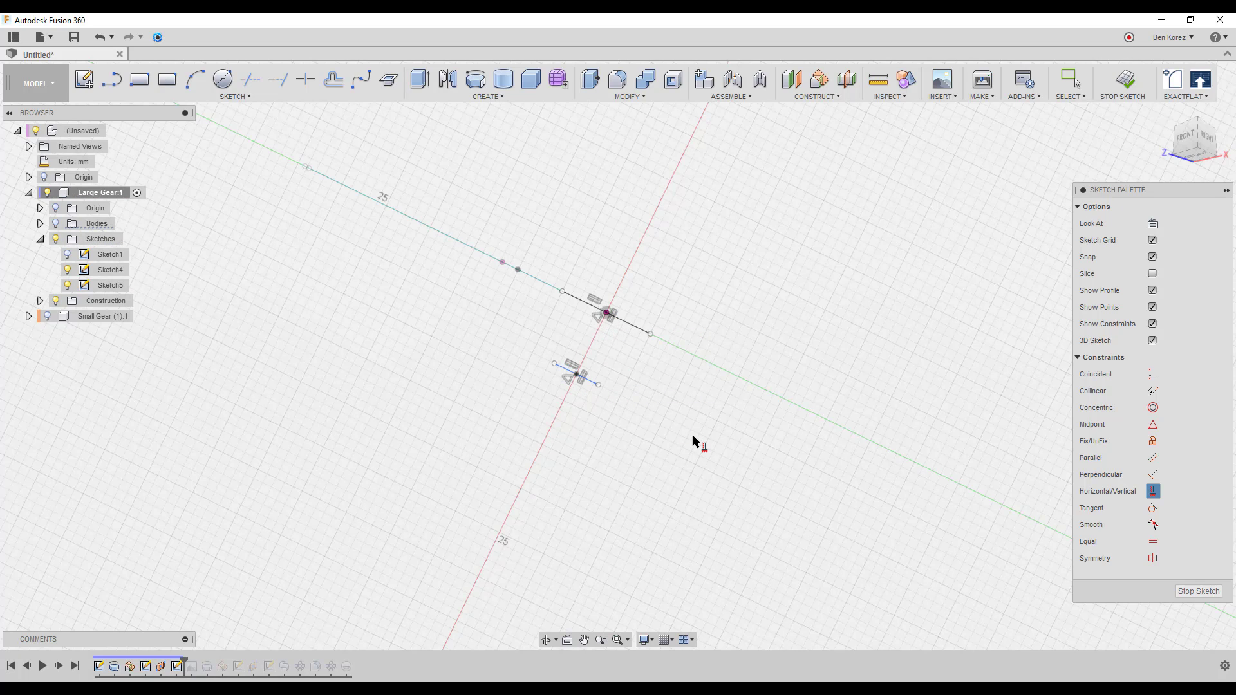
key("Escape")
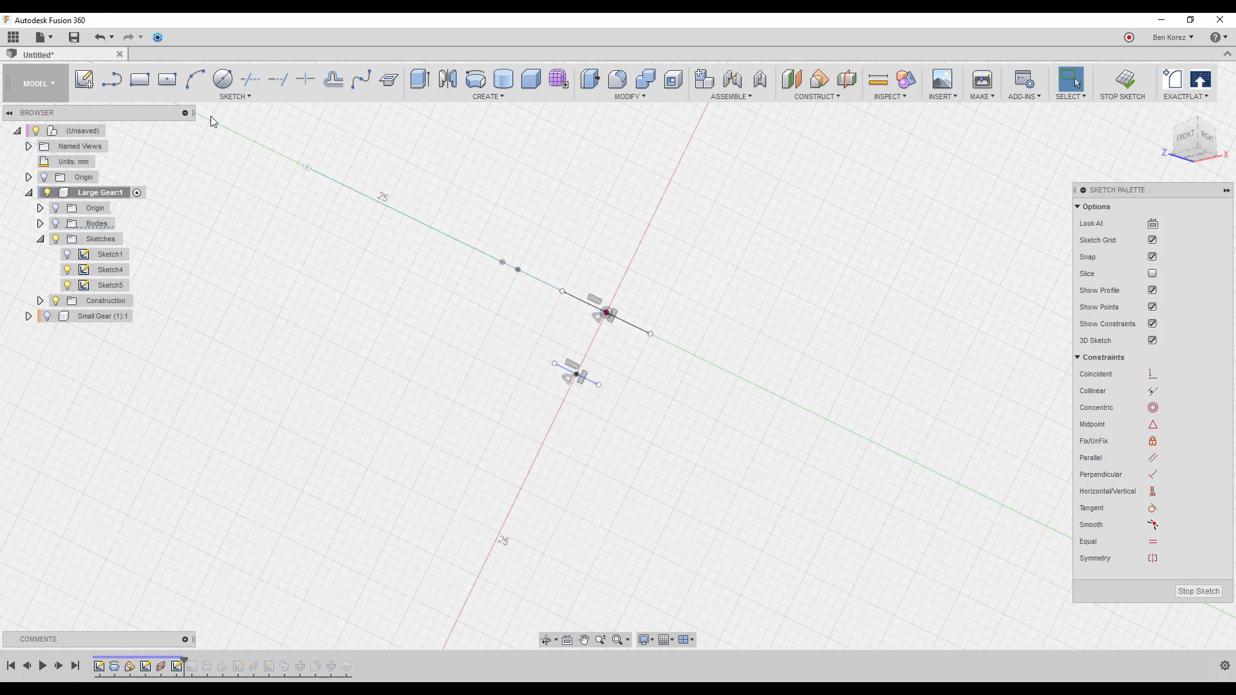
Step: Connect the matching ends of the two parallel lines with two slanted lines to close the trapezoidal tooth profile
left_click(111, 78)
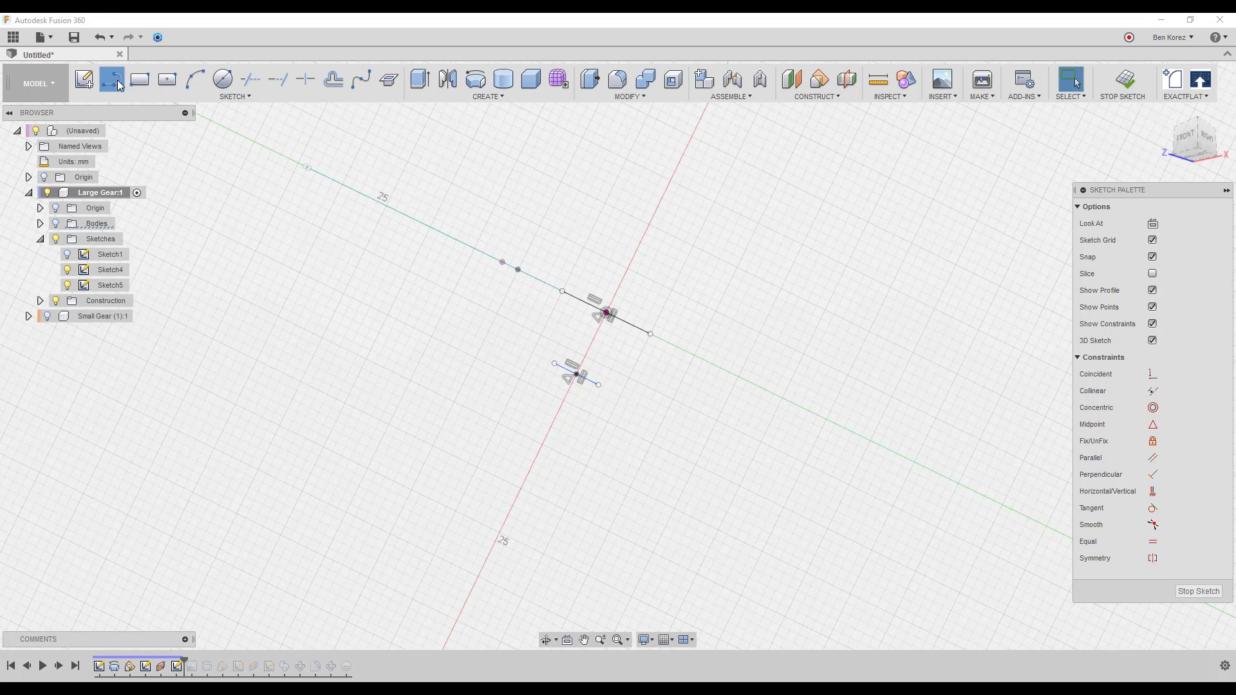
left_click(562, 291)
left_click(555, 365)
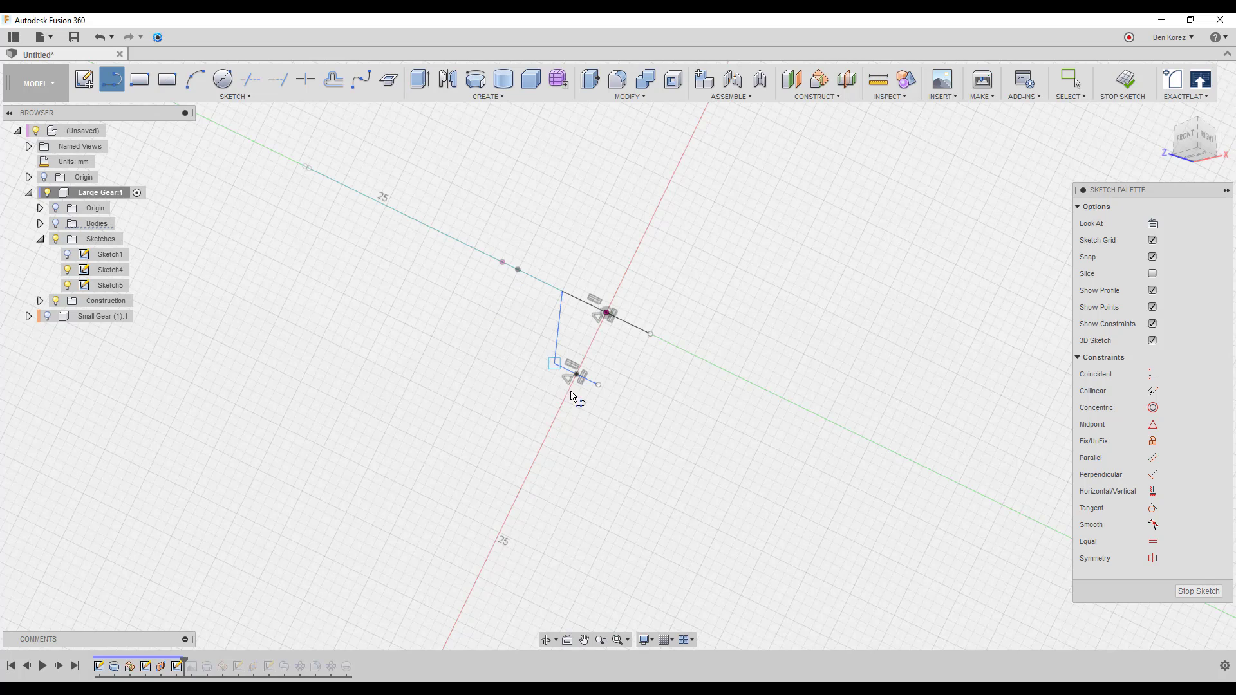
left_click(599, 384)
left_click(651, 340)
key("Escape")
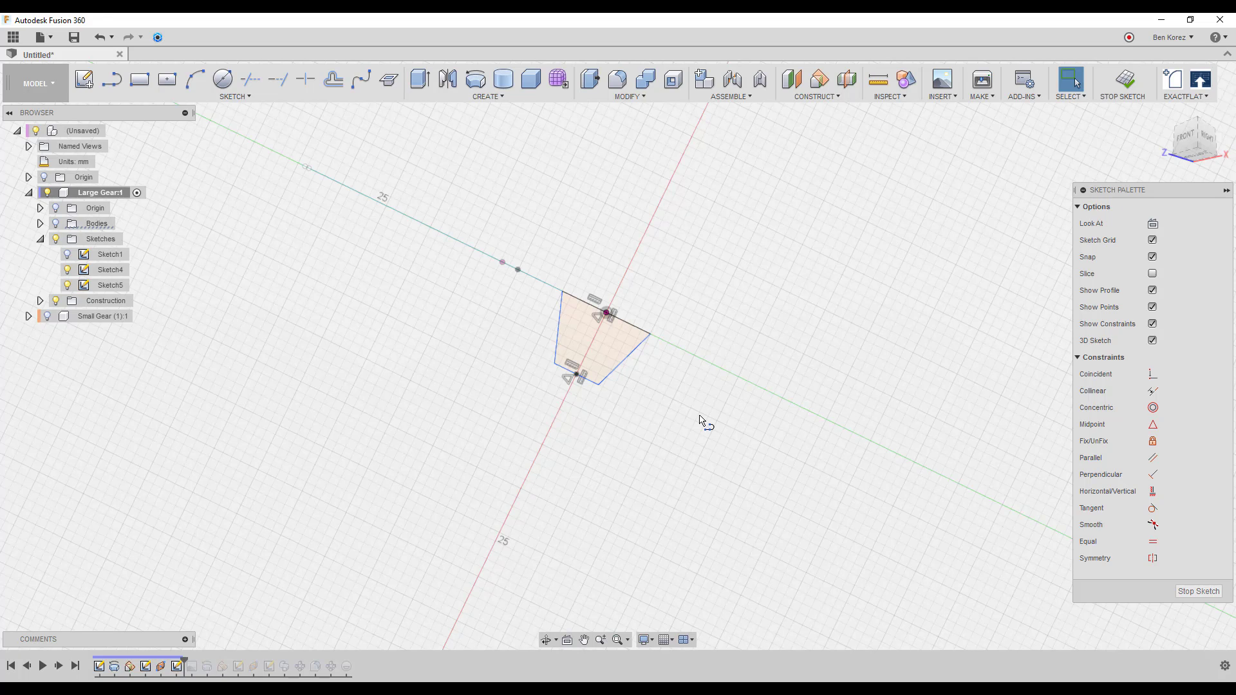
Step: Dimension the longer parallel line at 10 mm and set the distance between the two parallel lines to 9 mm
key("d")
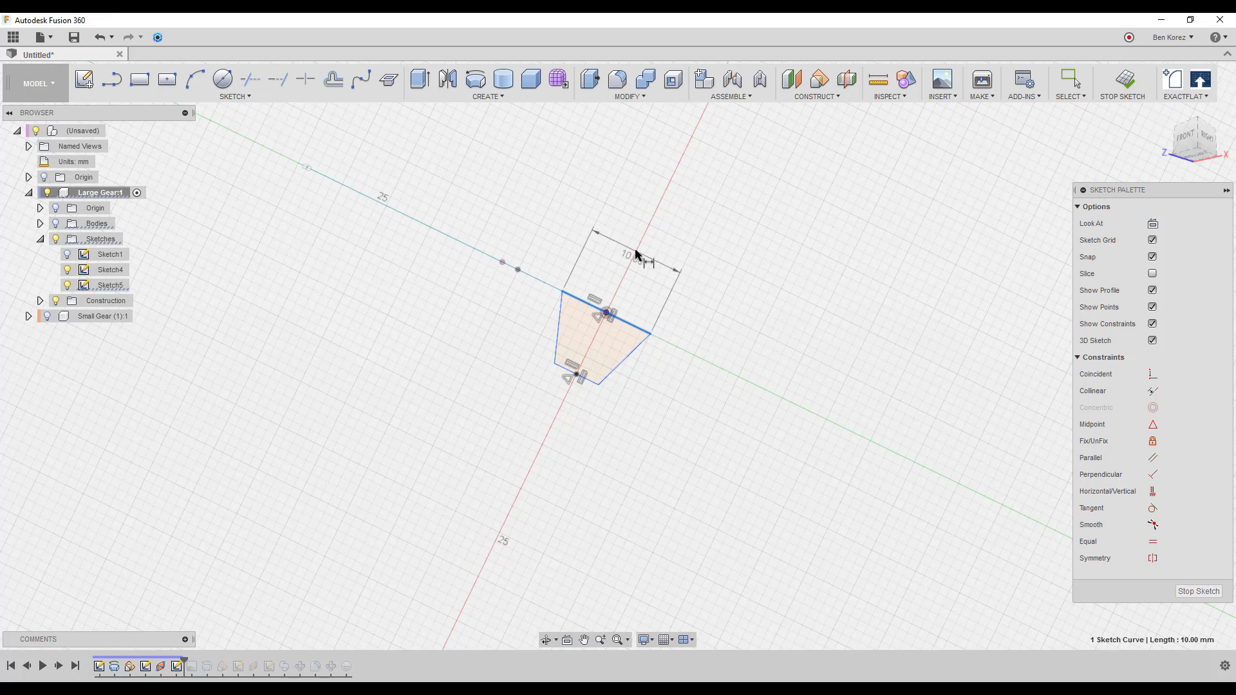
left_click(636, 253)
key("Return")
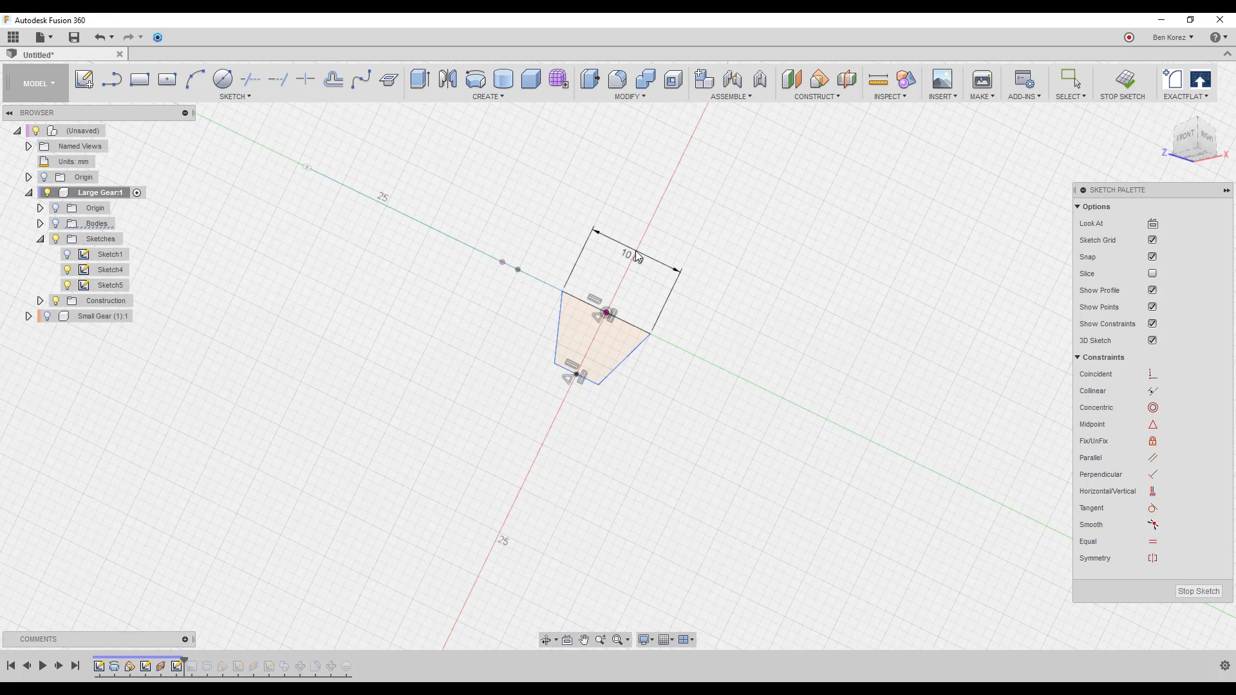
left_click(640, 333)
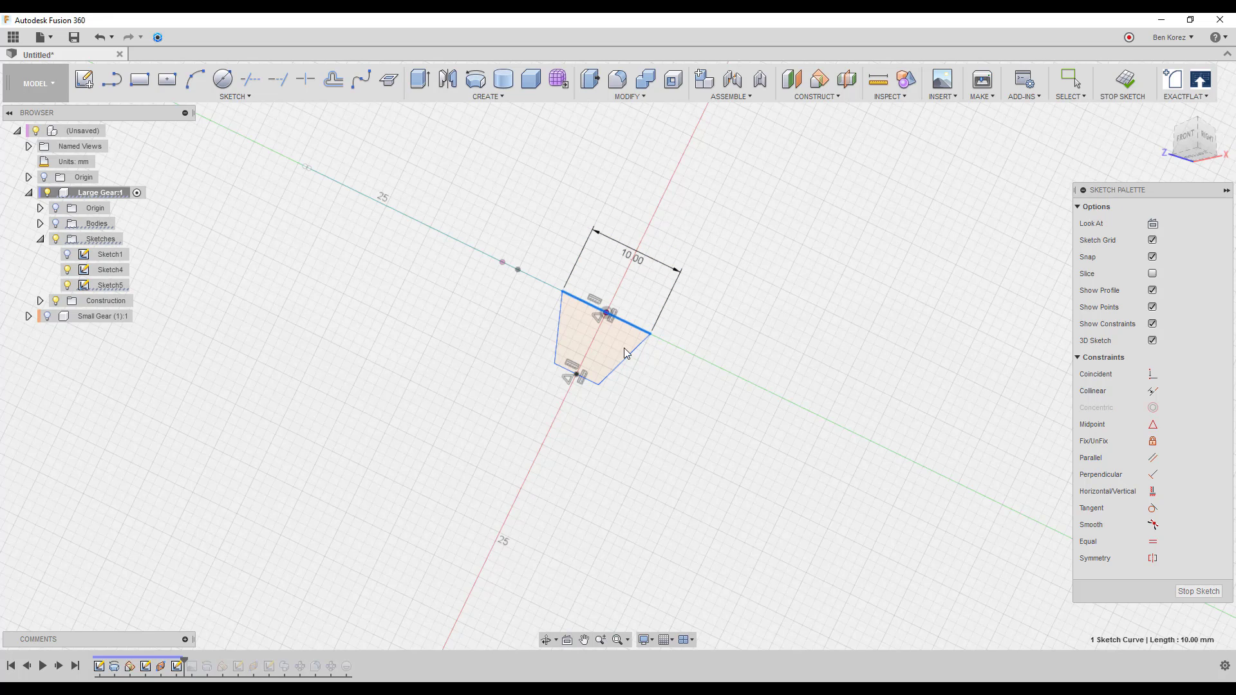
left_click(590, 380)
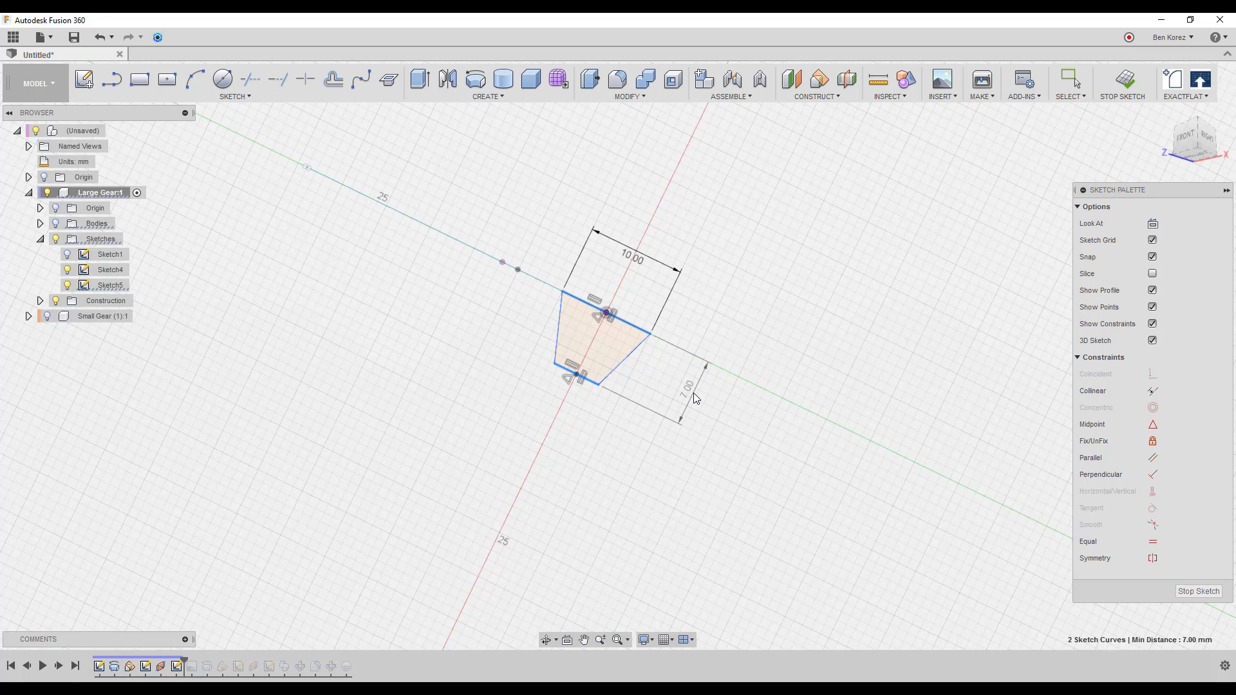
left_click(694, 394)
type("9")
key("Return")
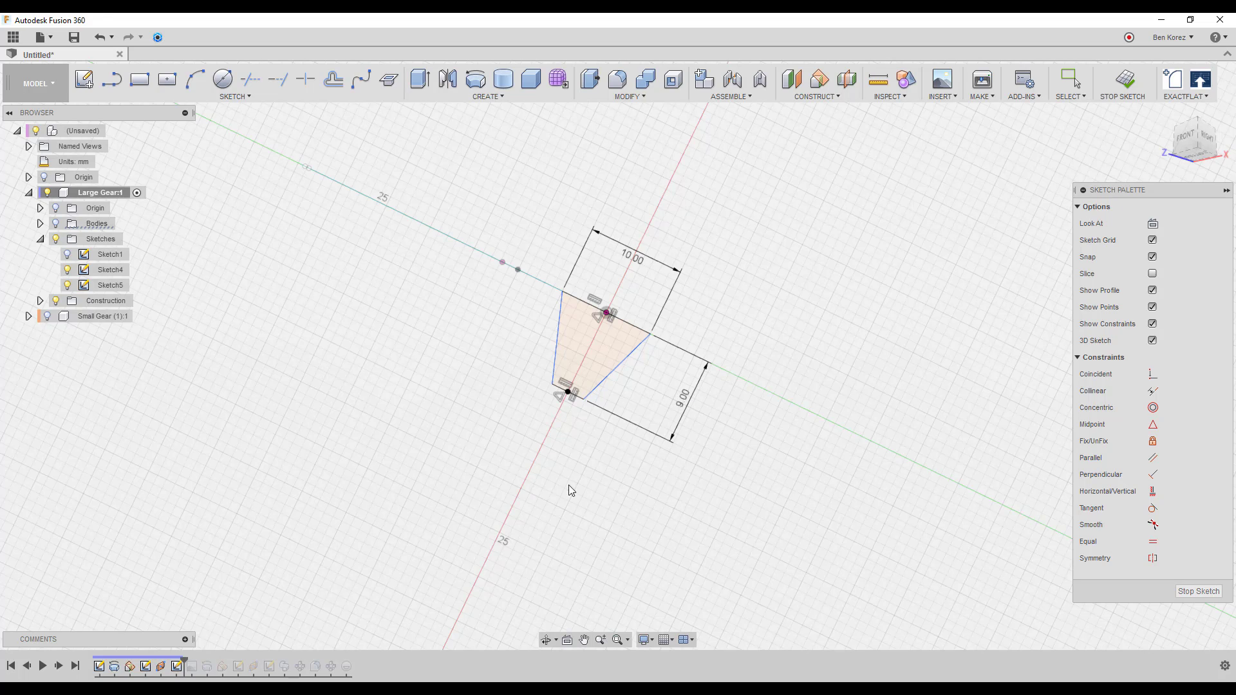
Step: Set the length of the trapezoid's shorter parallel line to 5 mm
left_click(568, 393)
left_click(554, 449)
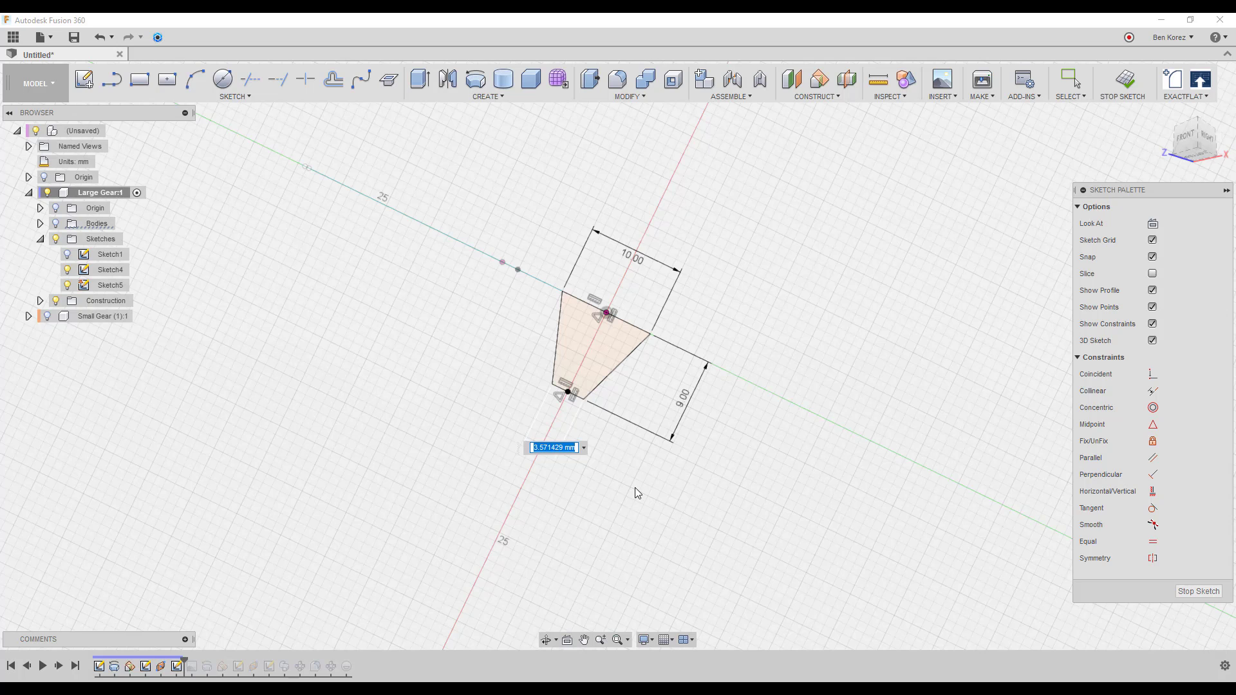
type("5")
key("Return")
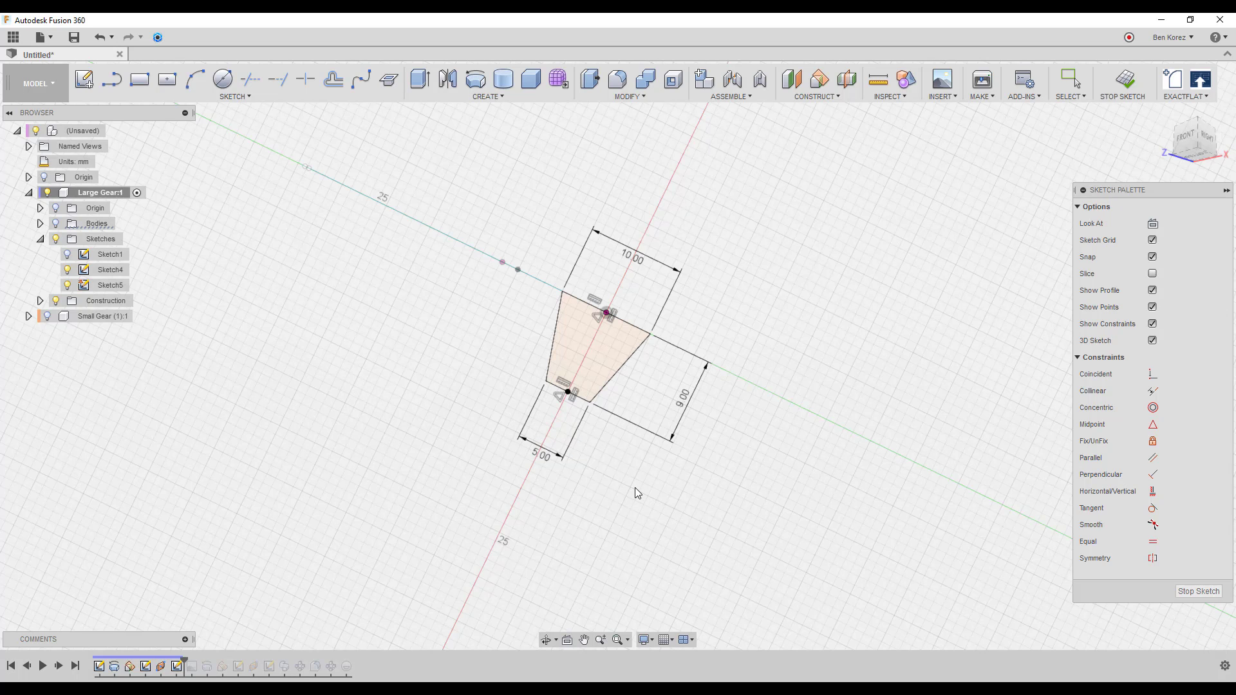
Step: Fillet the two corners at the short side of the trapezoid with a 2 mm radius
scroll(554, 380, "up", 2)
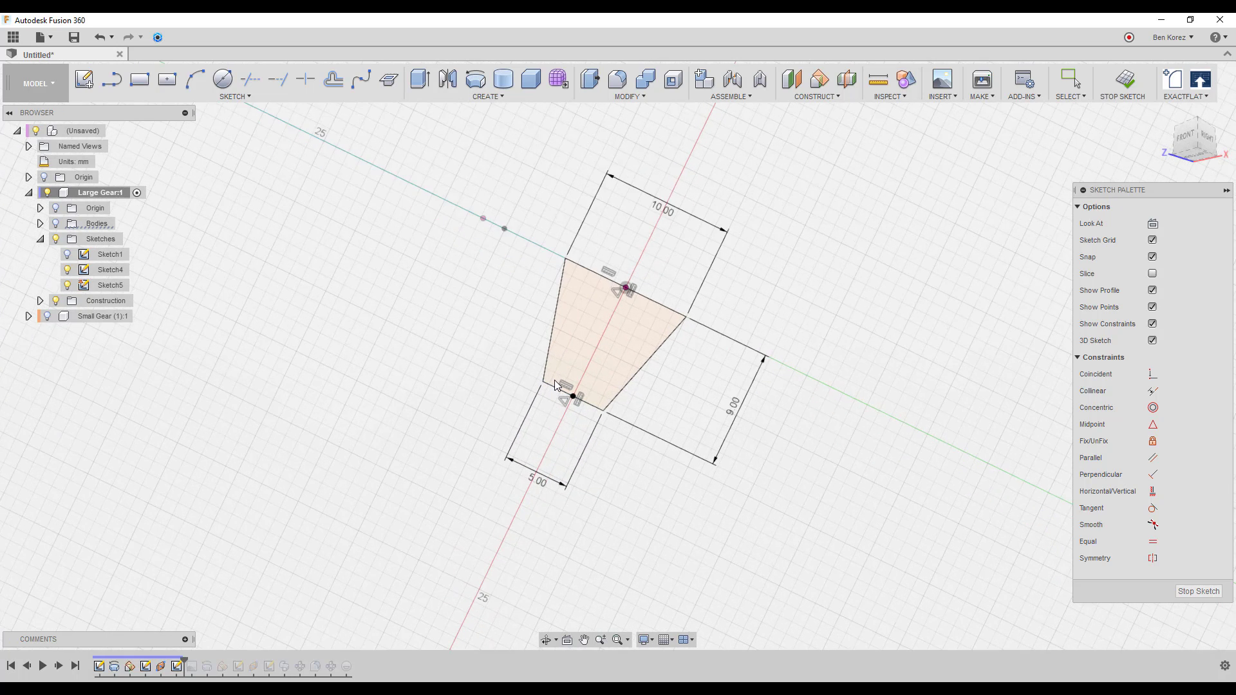
scroll(554, 379, "up", 2)
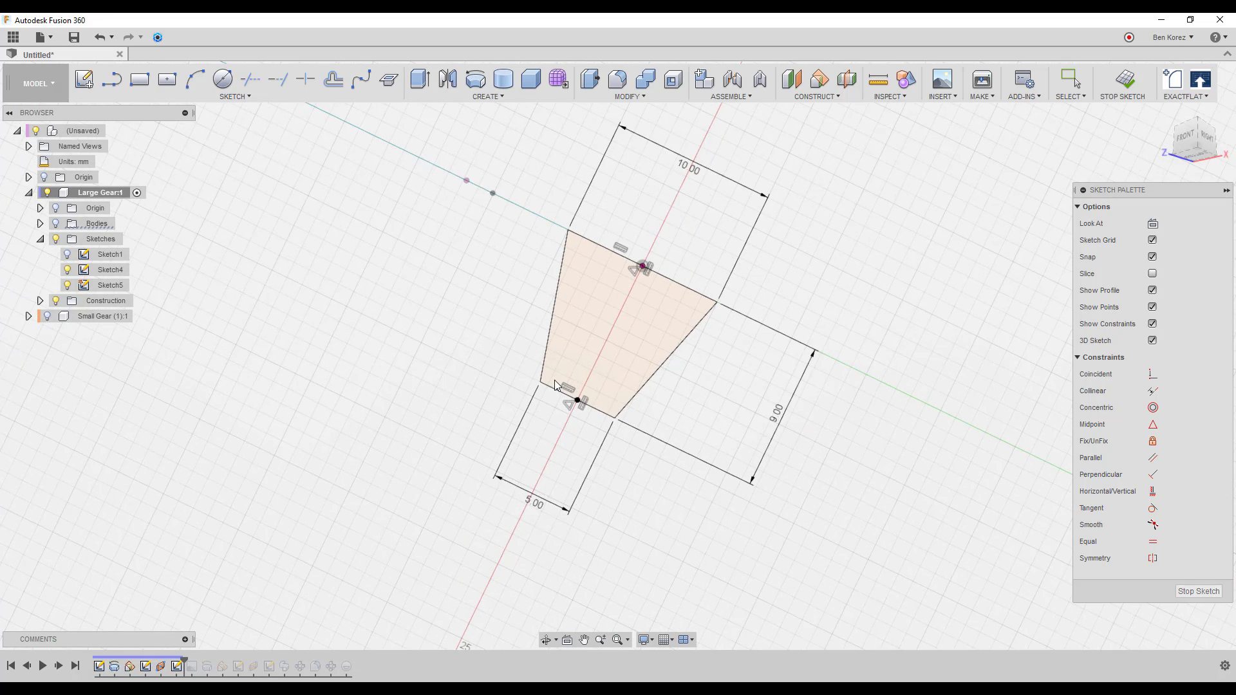
left_click(241, 99)
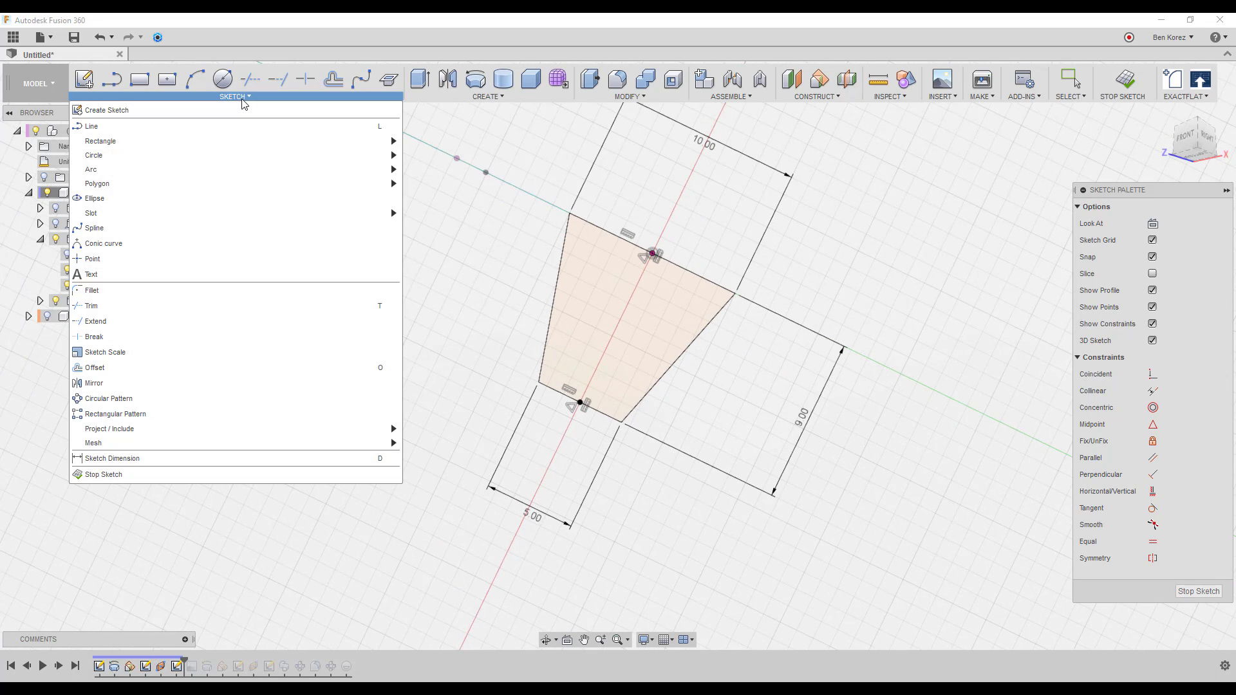
left_click(204, 290)
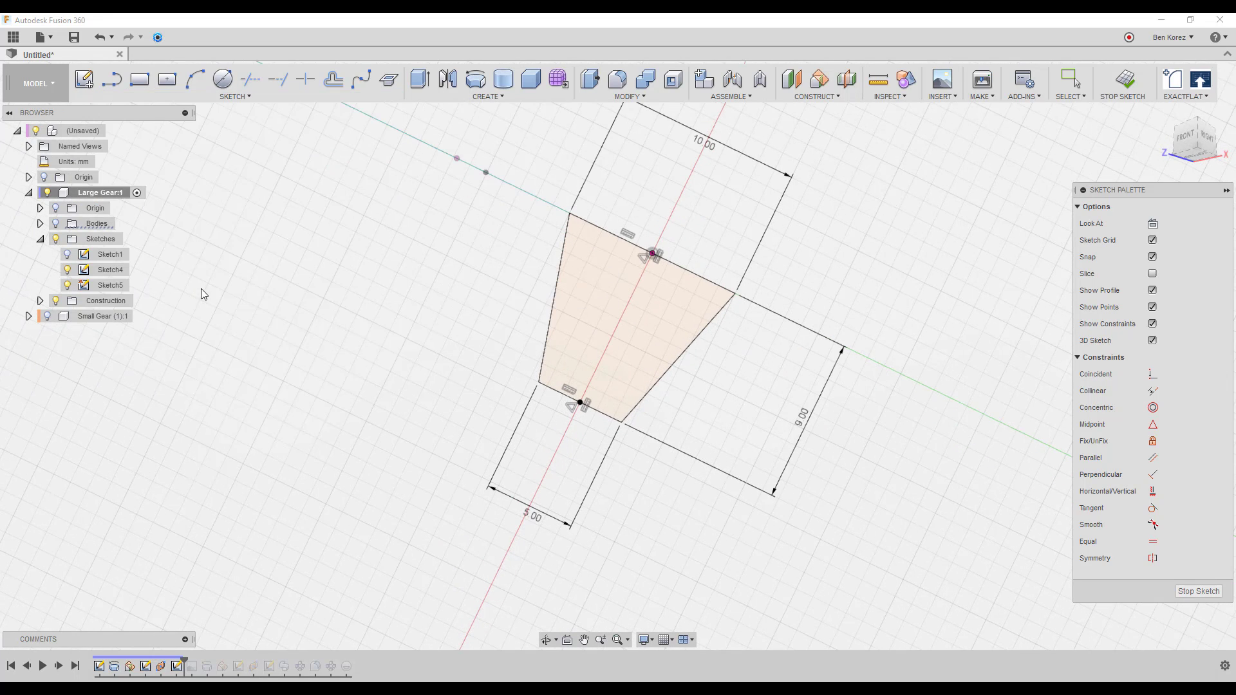
left_click(539, 386)
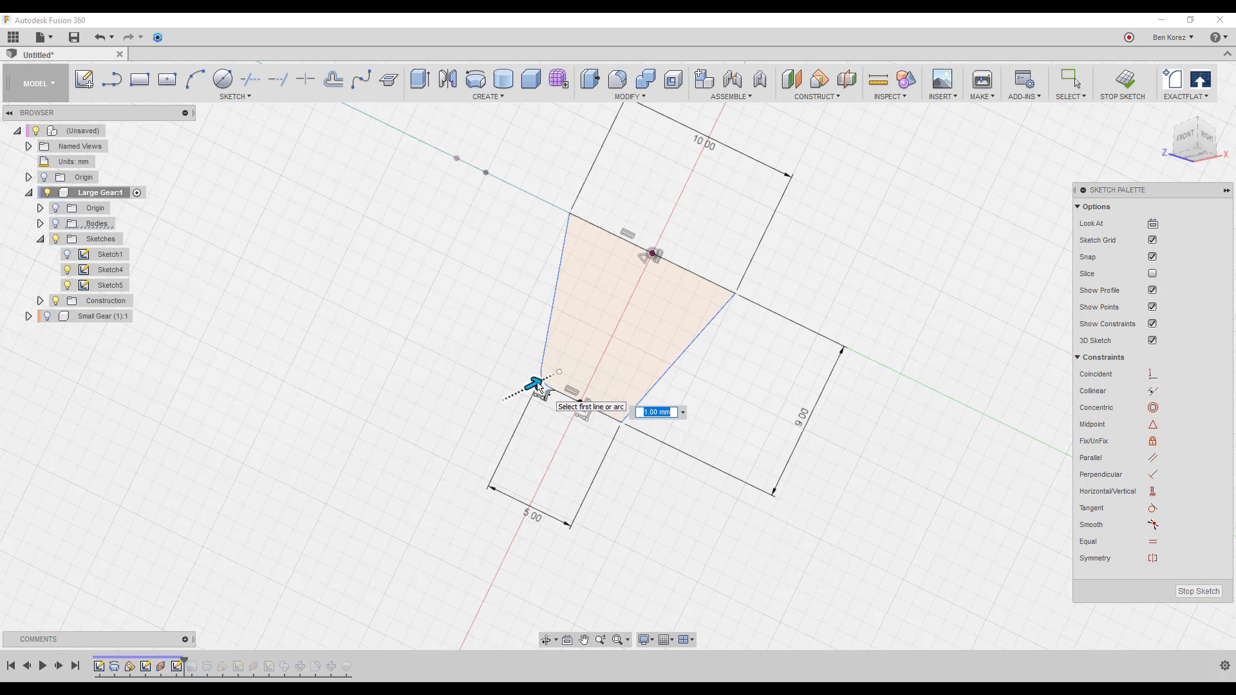
left_click(623, 424)
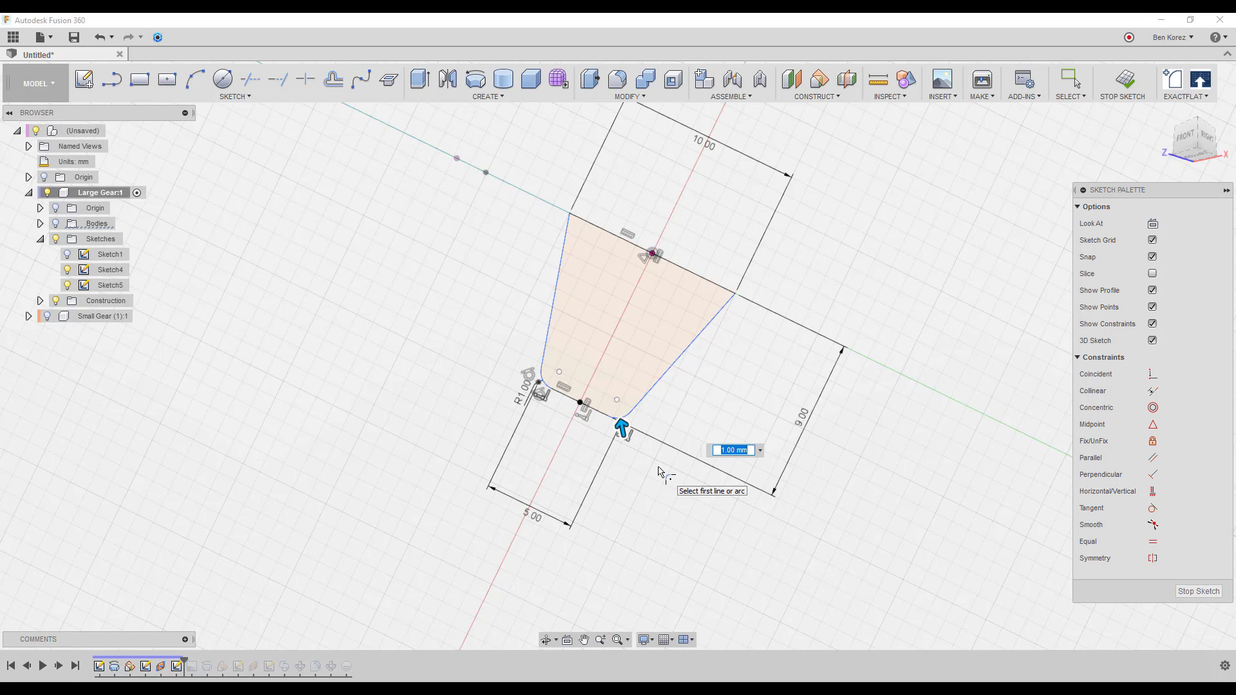
type("2")
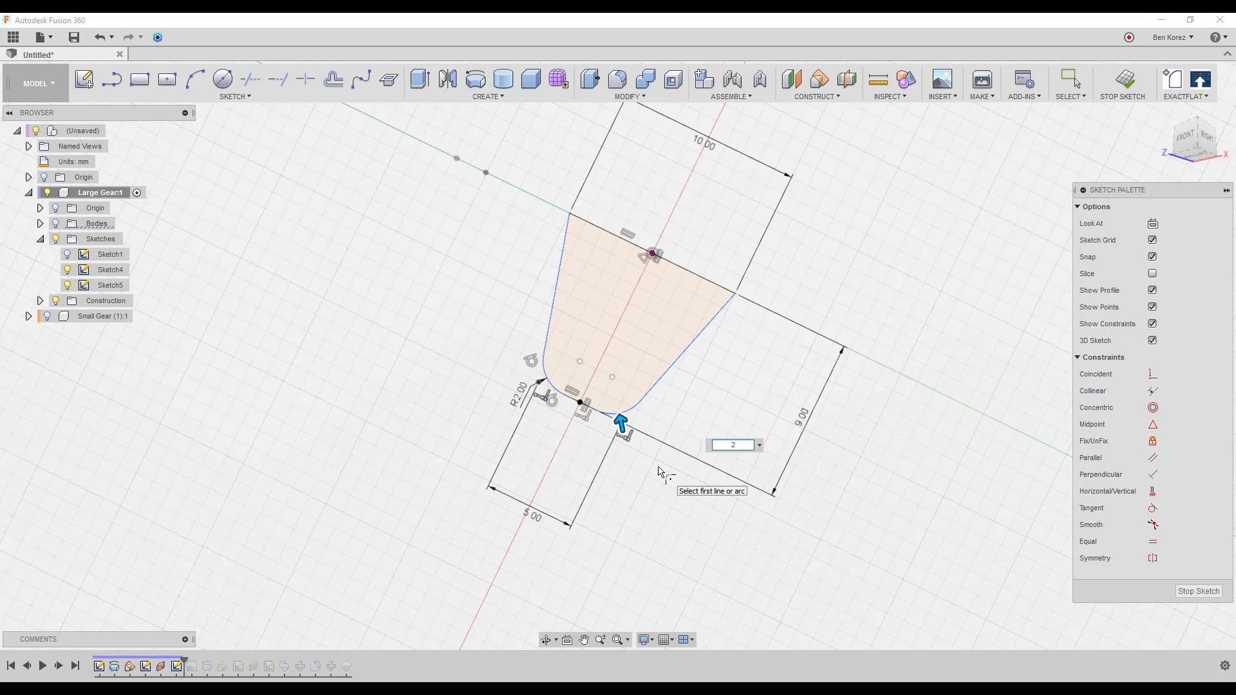
key("Return")
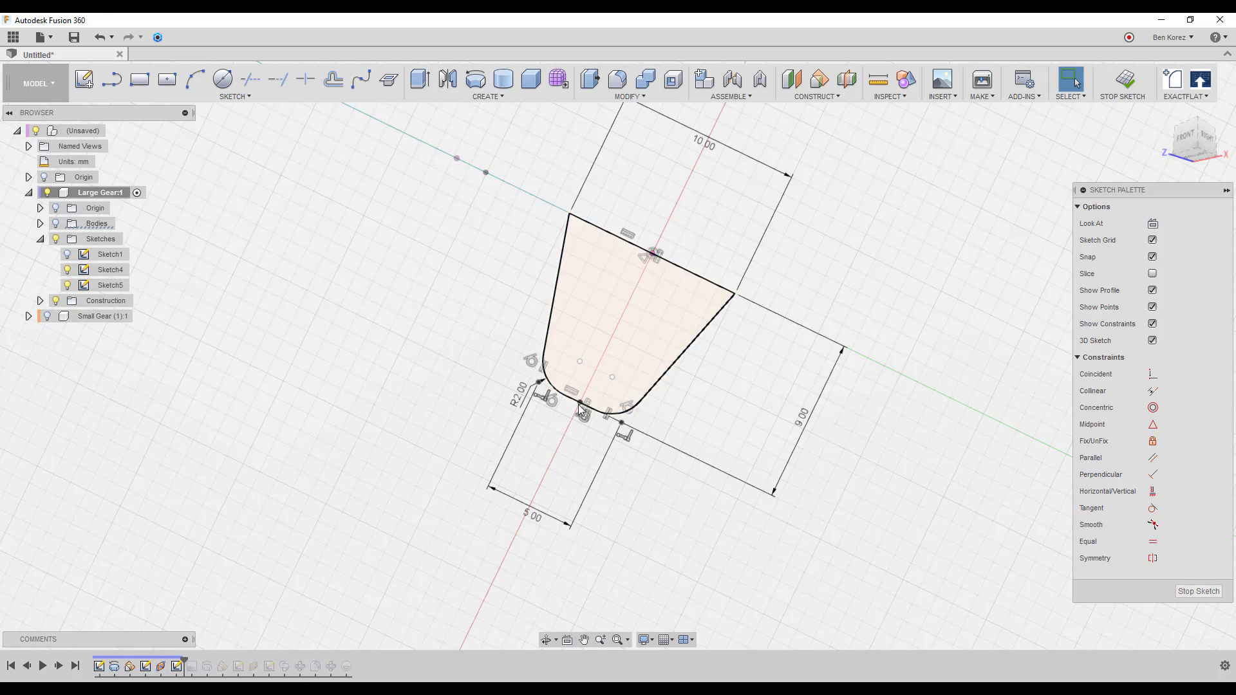
Step: Finish the tooth profile sketch and show the large gear's bodies
scroll(599, 406, "down", 2)
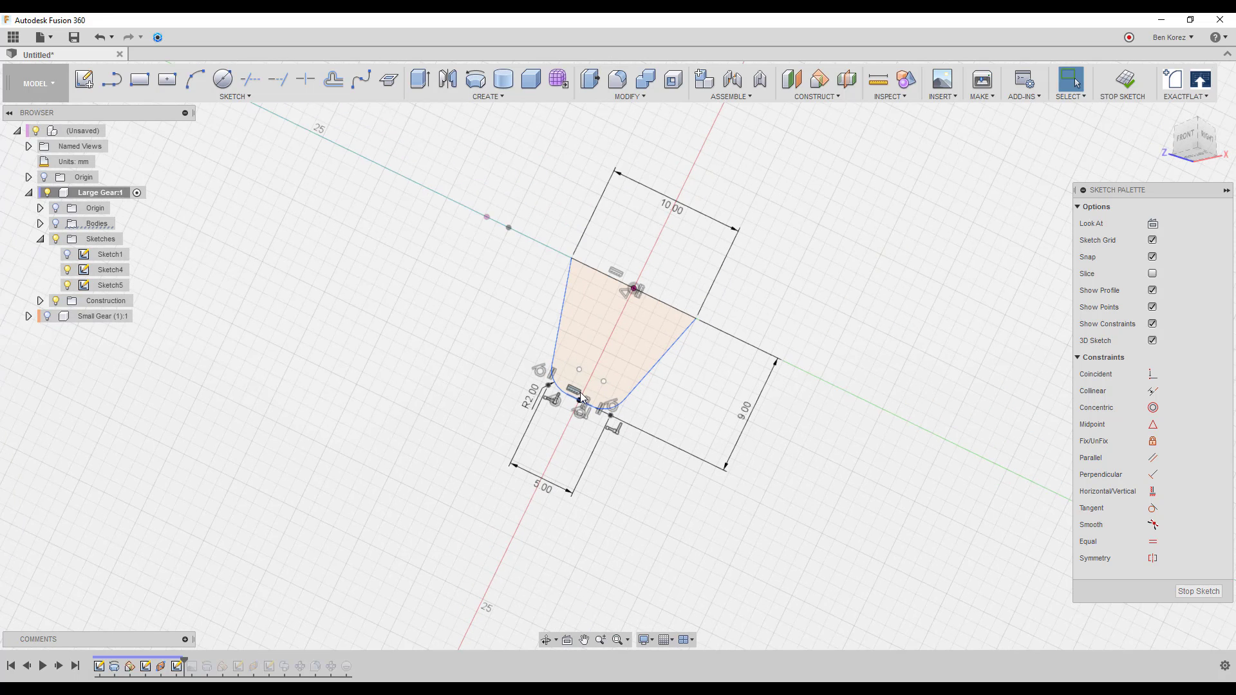
scroll(581, 397, "down", 2)
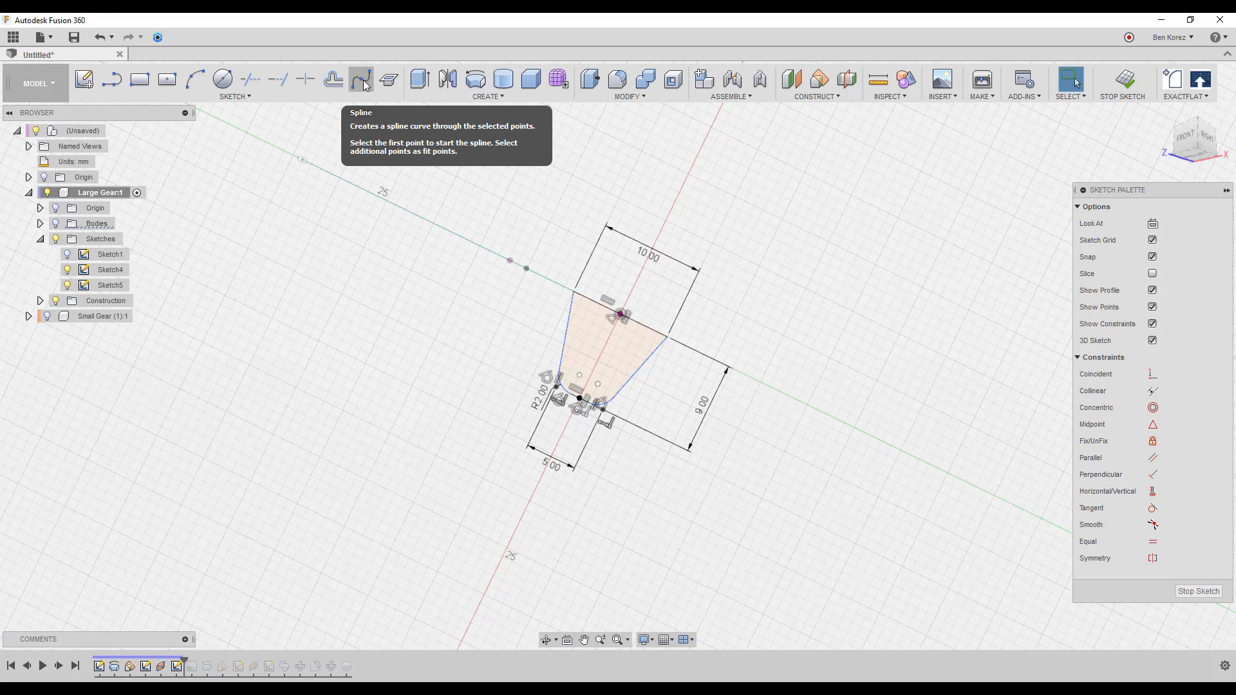
left_click(1128, 80)
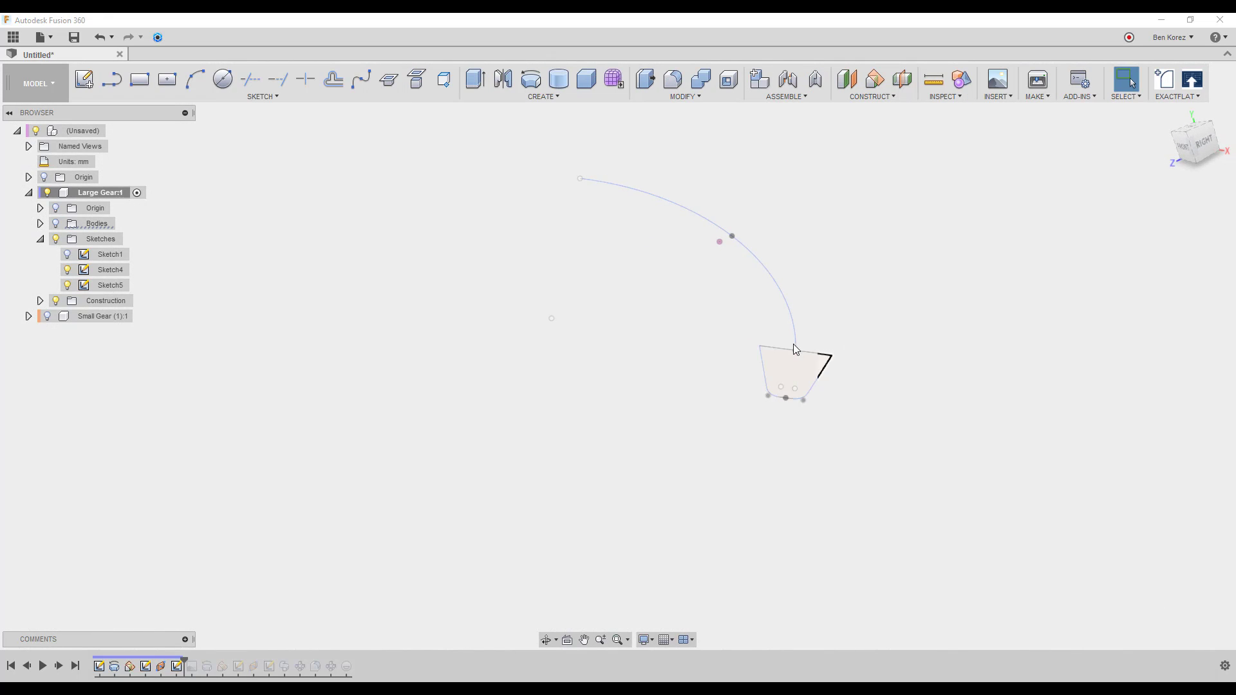
left_click(55, 223)
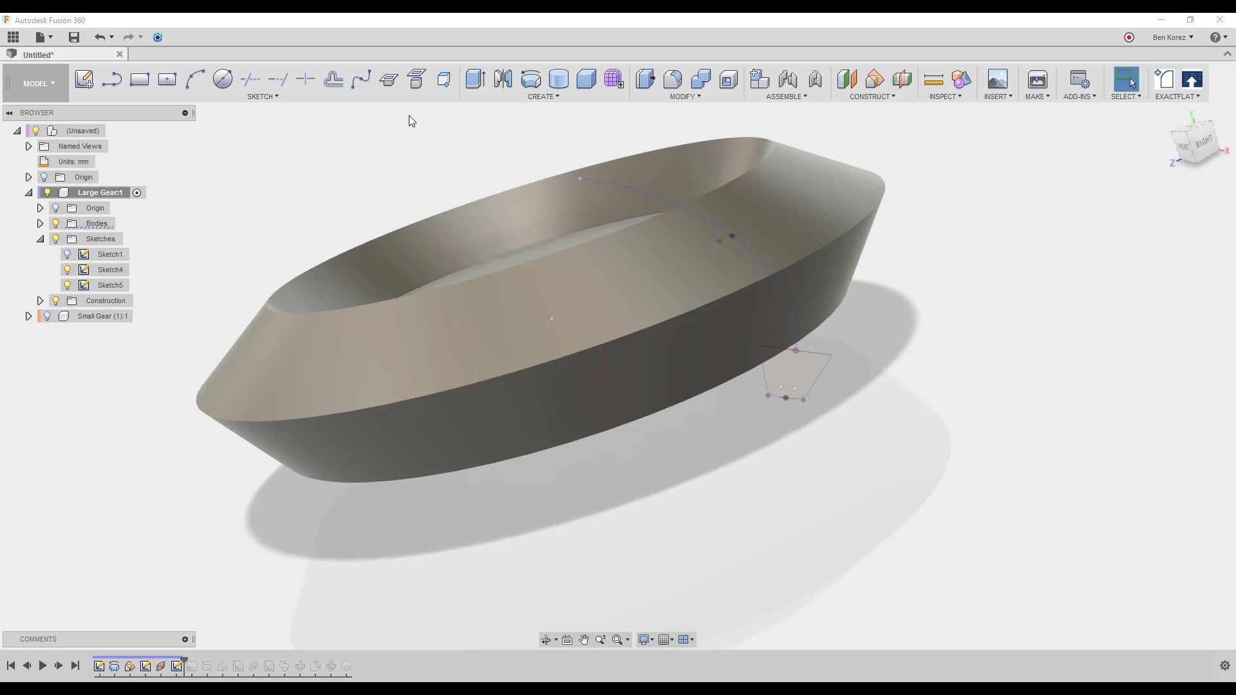
Step: Sweep the tooth profile along the spiral arc as a Cut through the large gear, with distance 1.00 and Perpendicular orientation
left_click(538, 97)
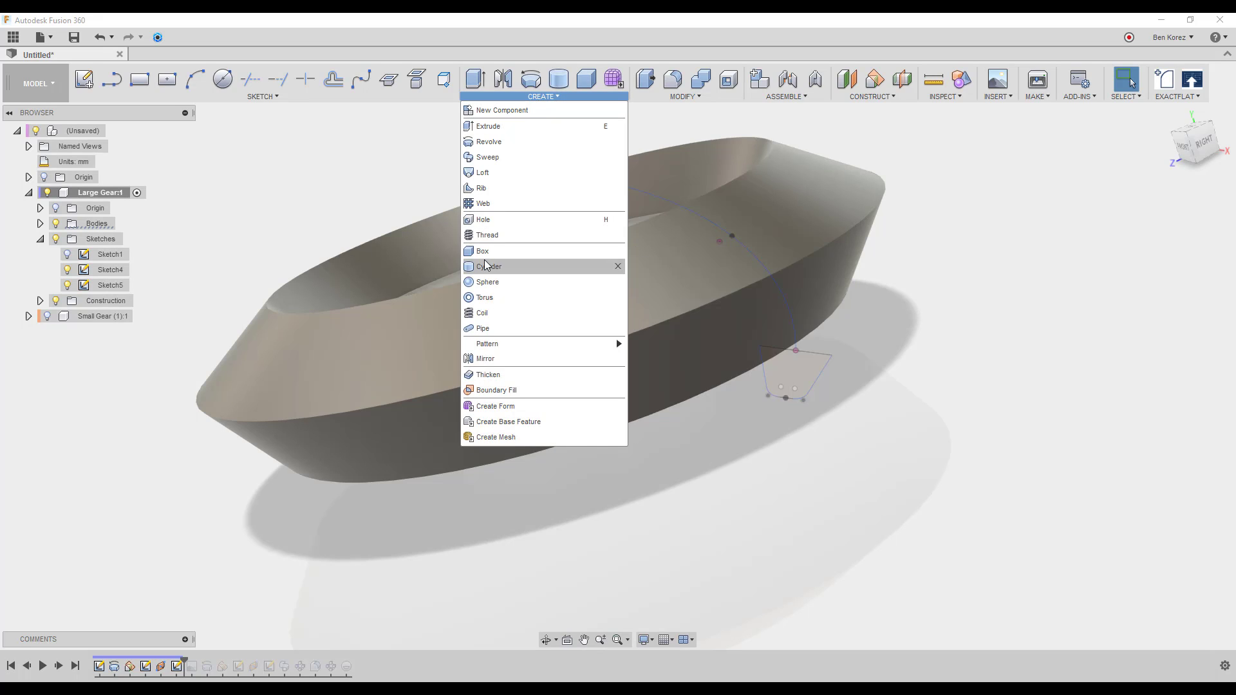
left_click(505, 157)
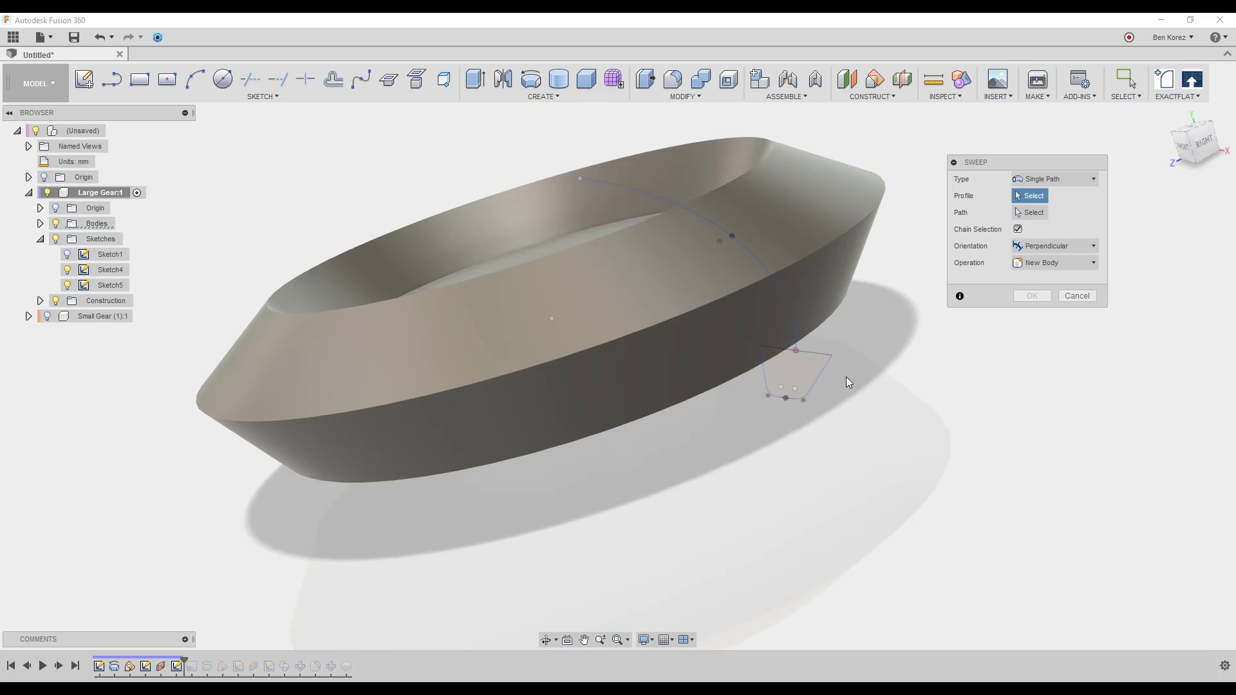
left_click(798, 376)
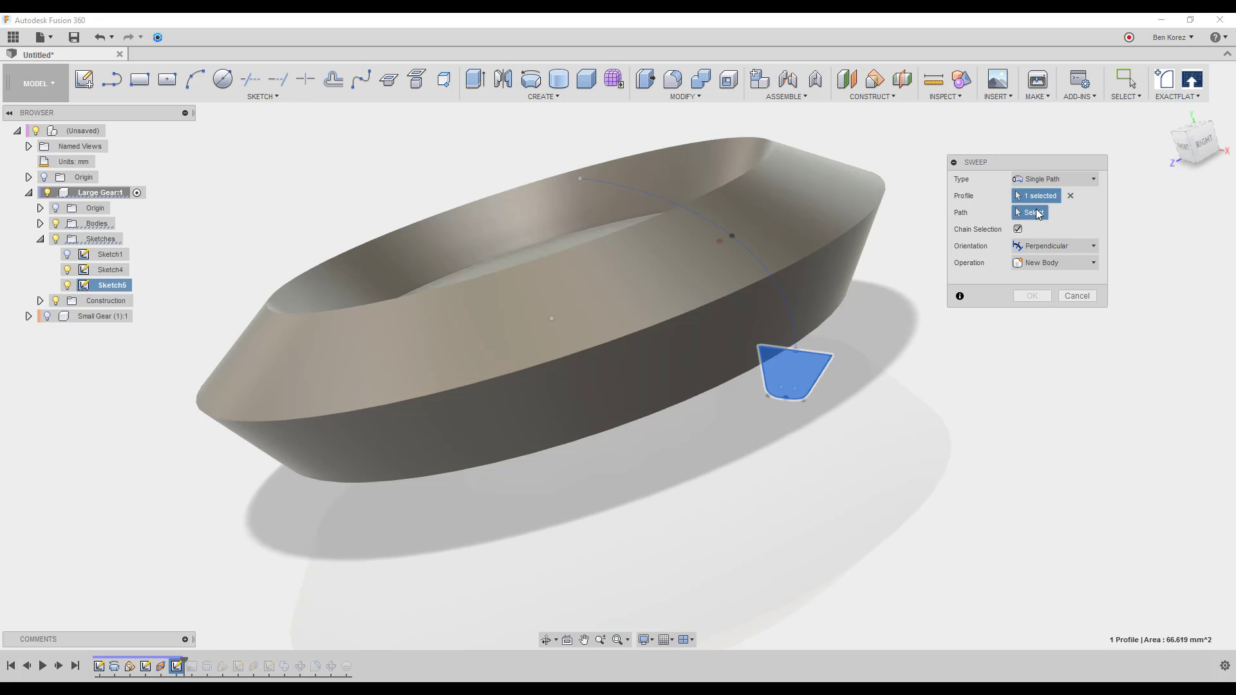
left_click(790, 323)
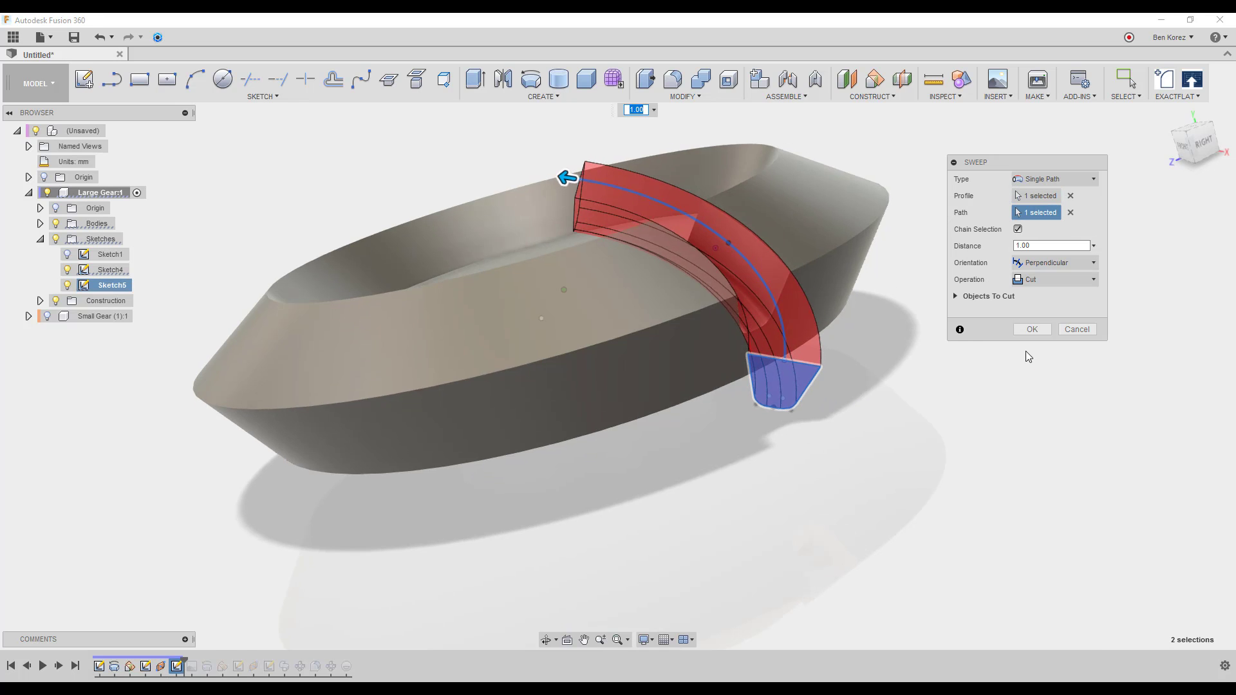
left_click(1050, 266)
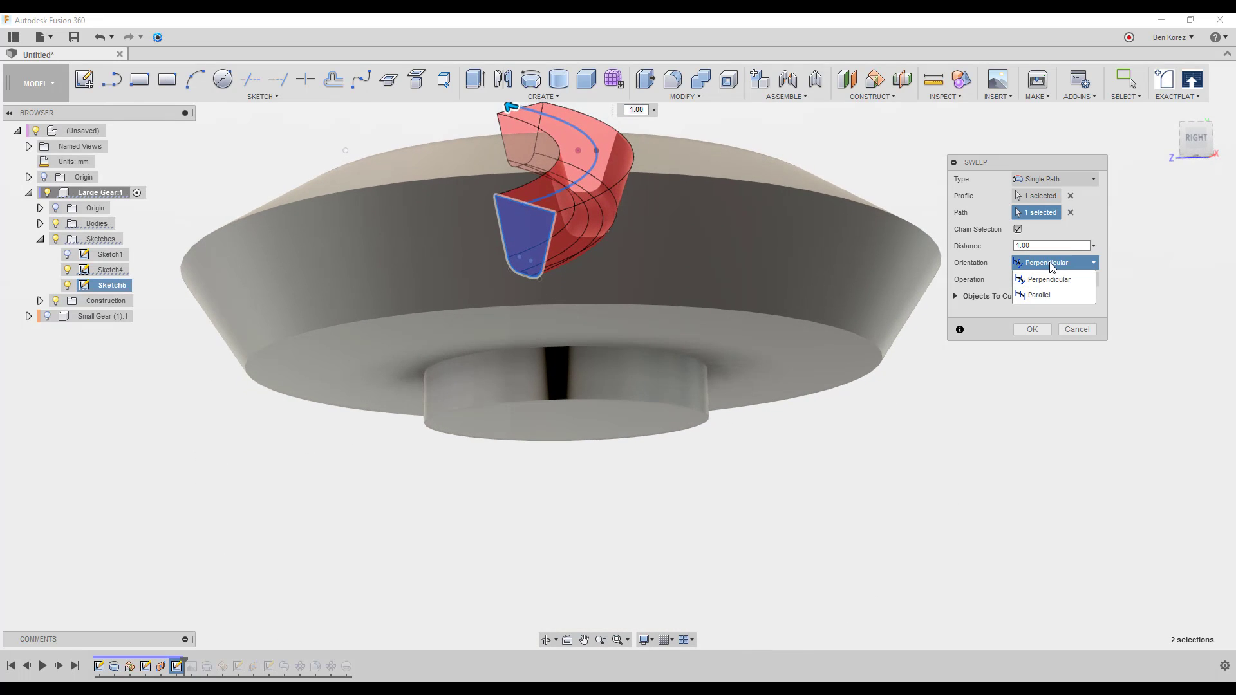
left_click(1043, 296)
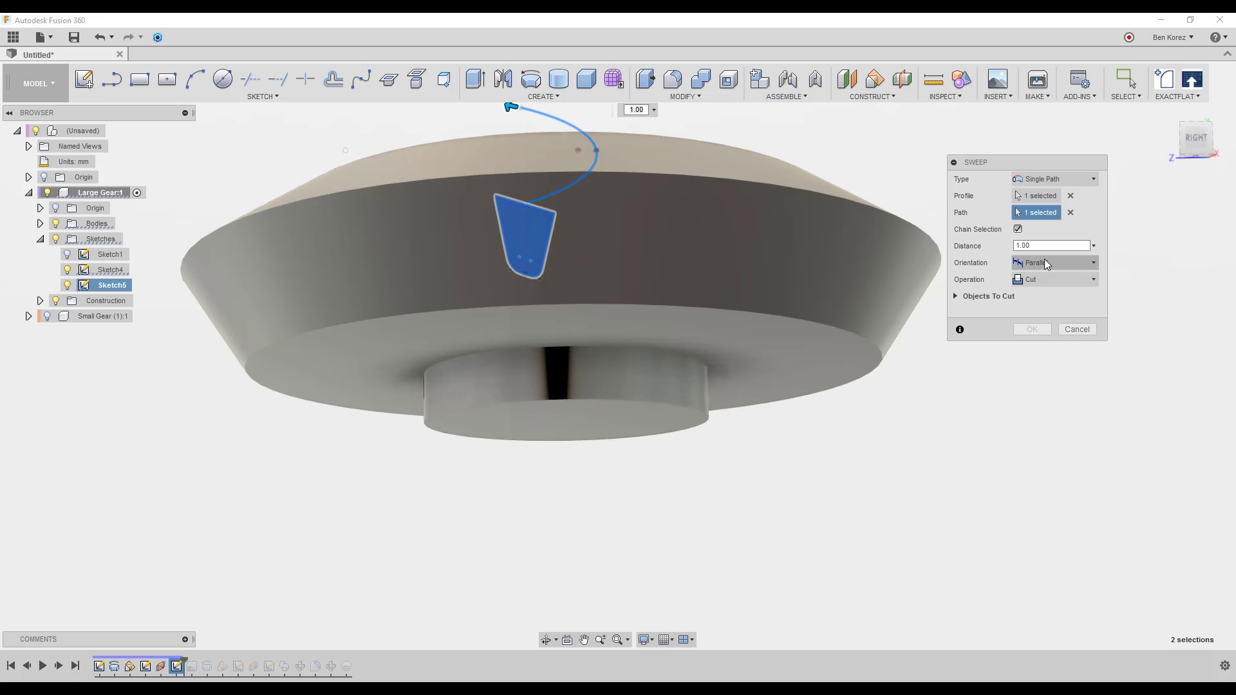
left_click(1046, 271)
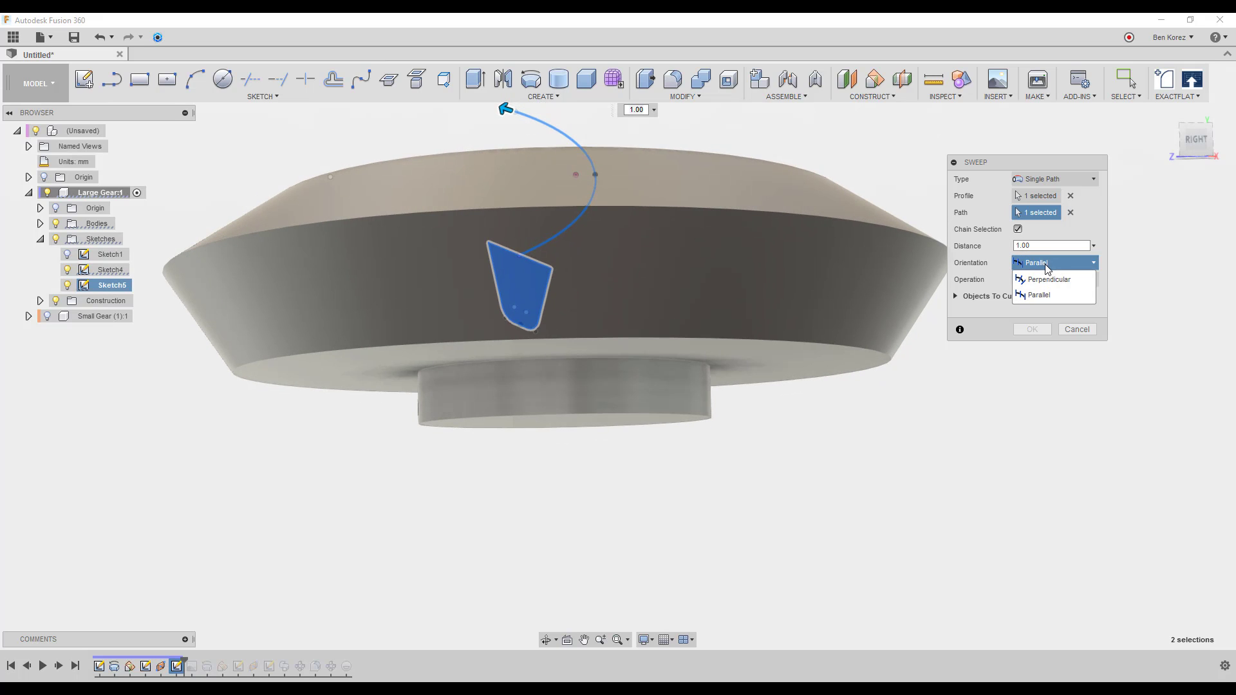
left_click(1045, 278)
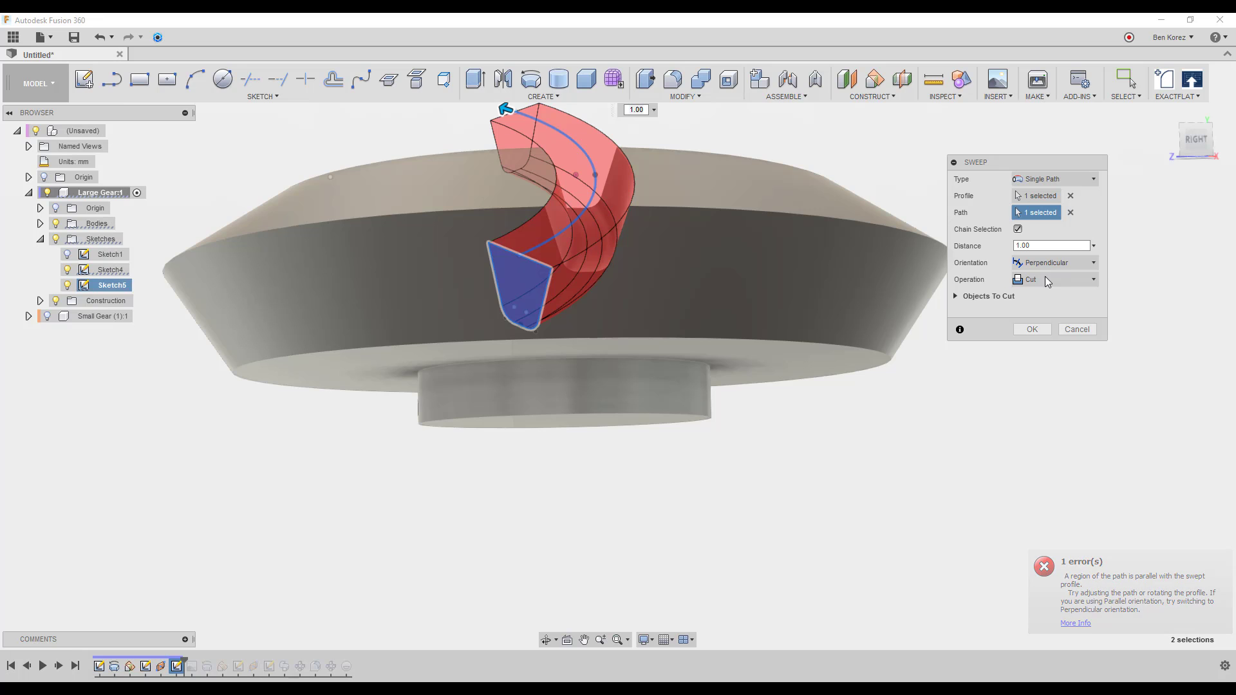
left_click(1032, 329)
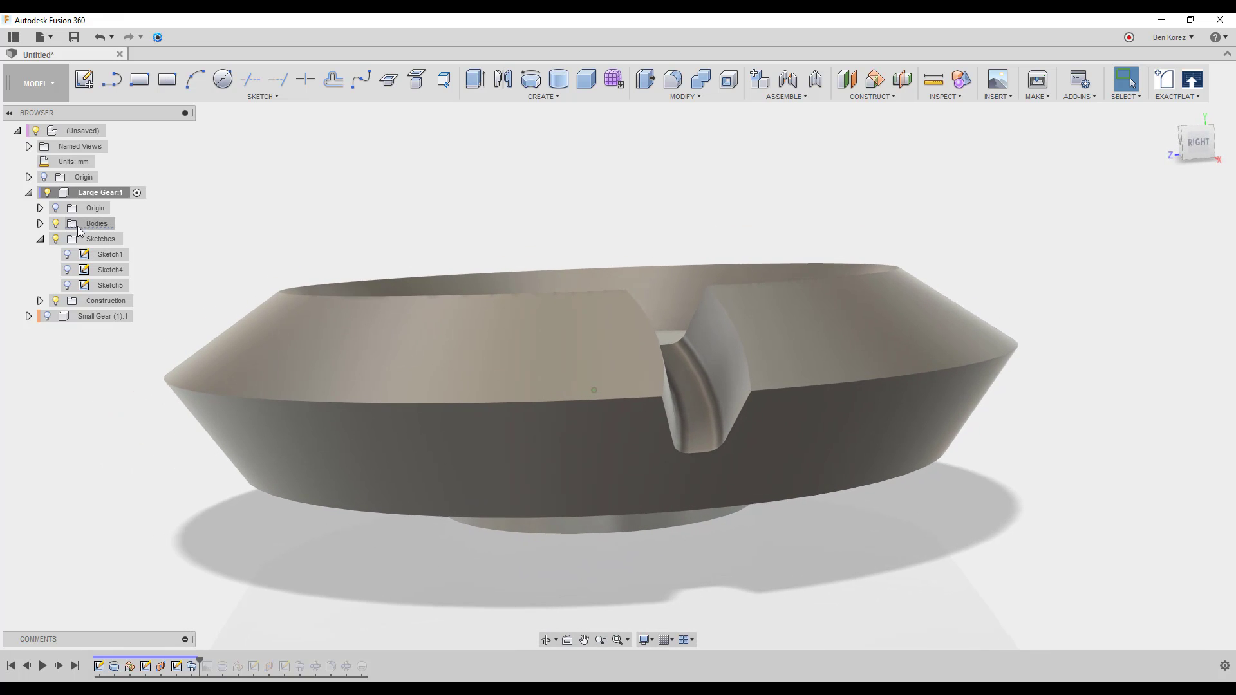
Step: Show the large gear's arc and tooth profile sketches together with the small gear, and activate the Small Gear component
left_click(67, 285)
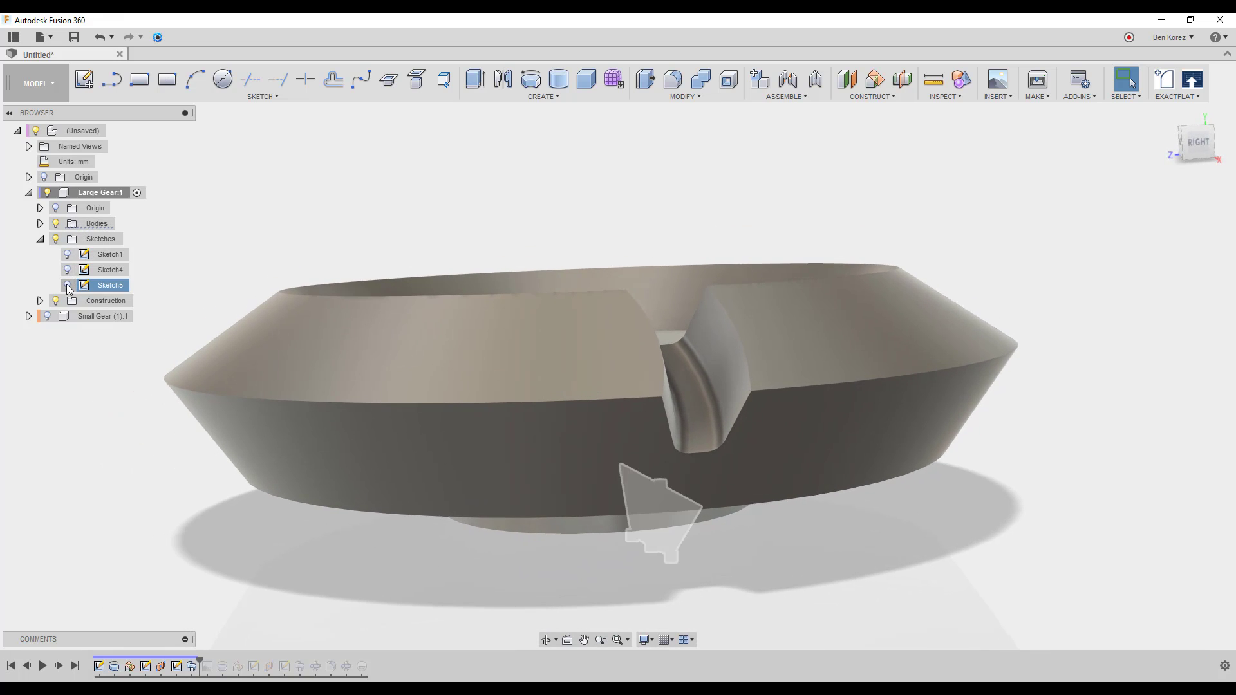
left_click(67, 270)
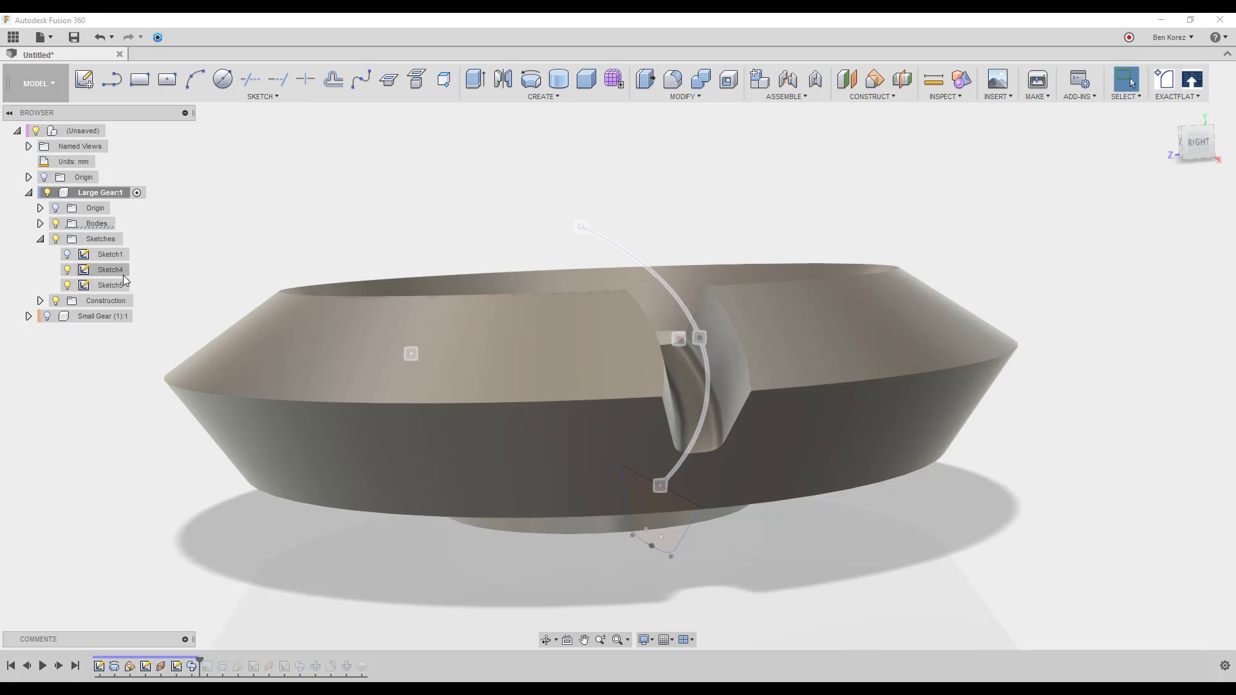
left_click(45, 317)
left_click(47, 317)
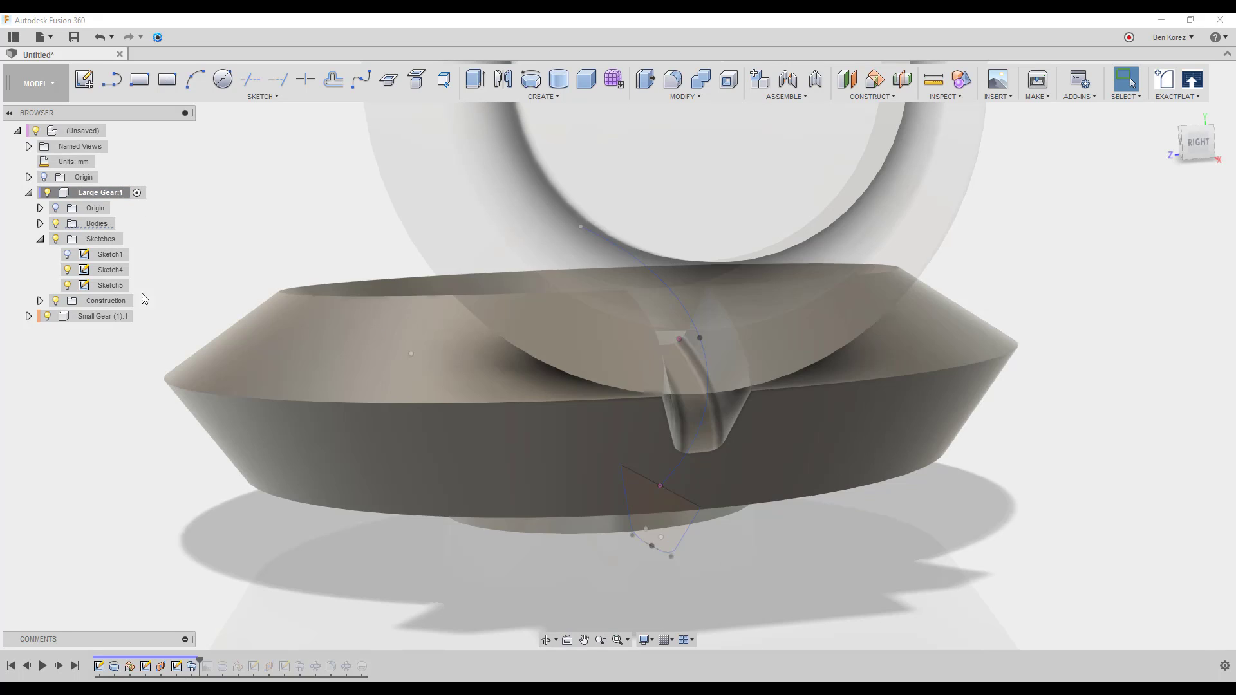
left_click(141, 316)
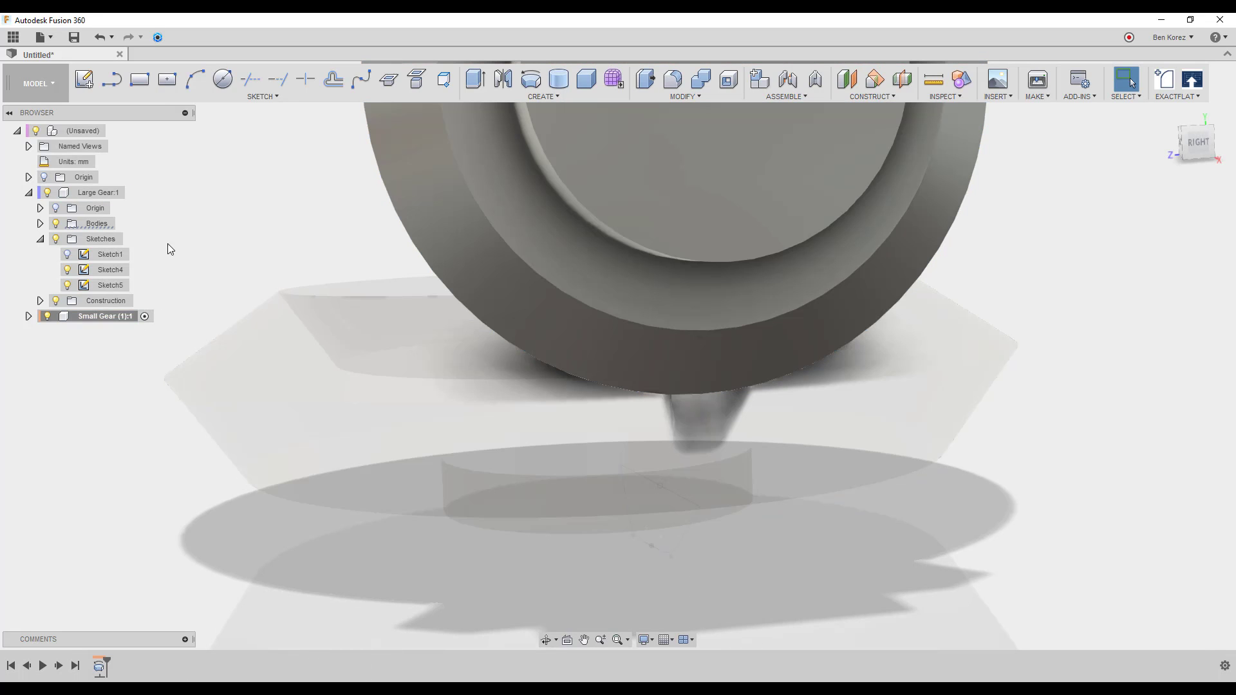
Step: Hide the large gear's bodies and sweep the tooth profile along the spiral arc as a New Body, with distance 1.00 and Perpendicular orientation
left_click(57, 224)
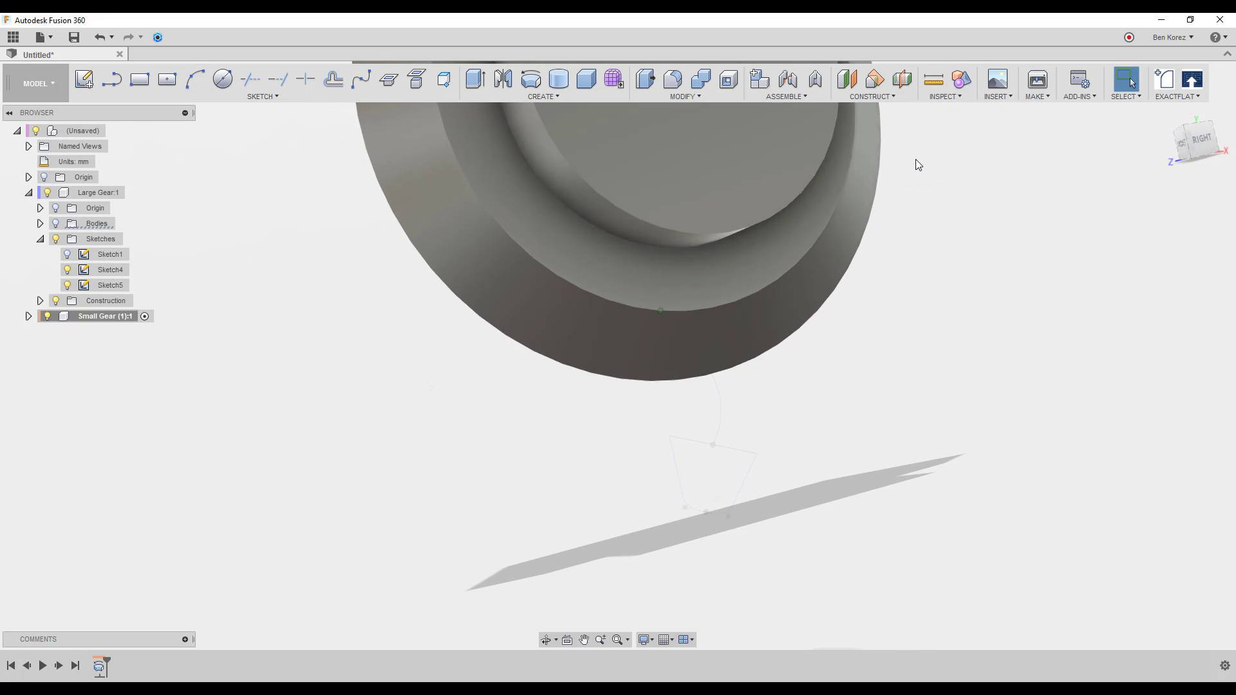
left_click(538, 98)
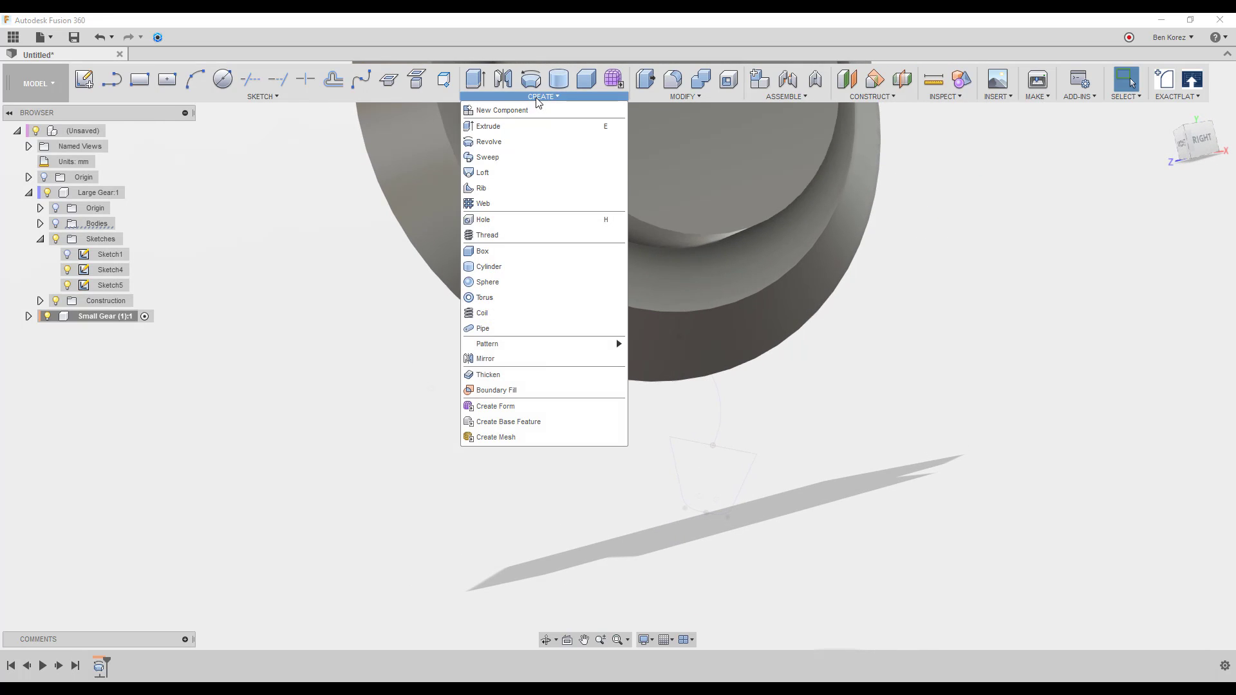
left_click(512, 156)
left_click(694, 468)
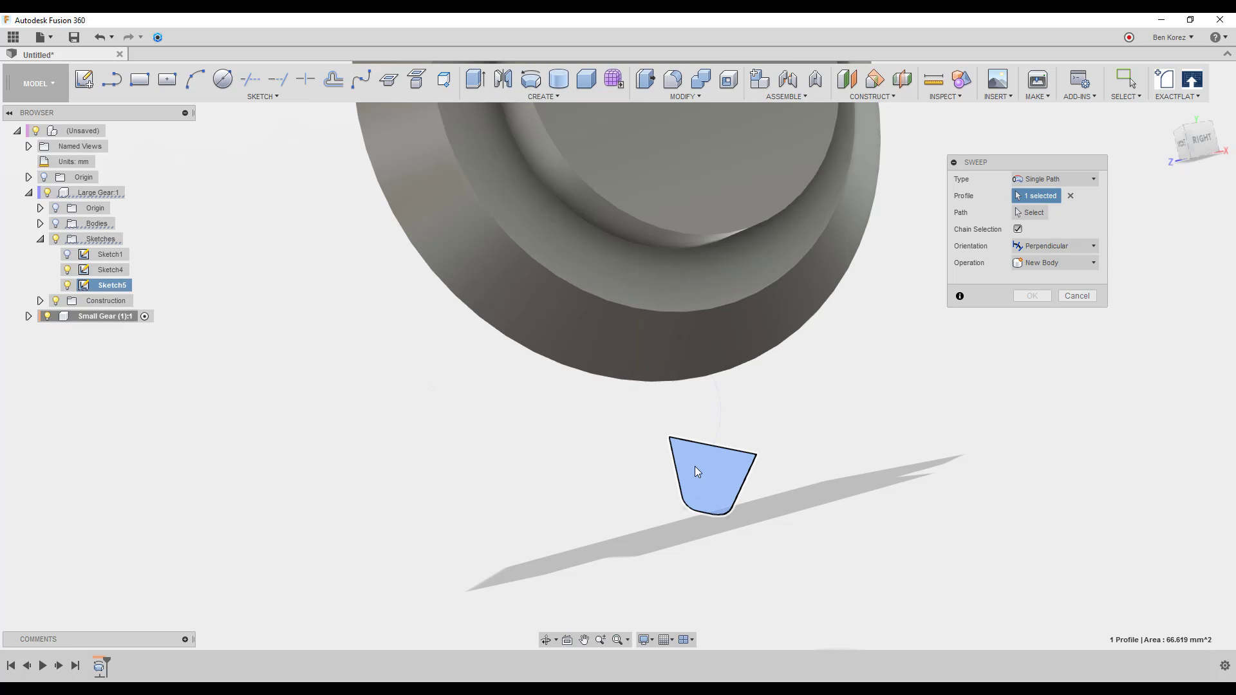
left_click(1037, 213)
left_click(722, 416)
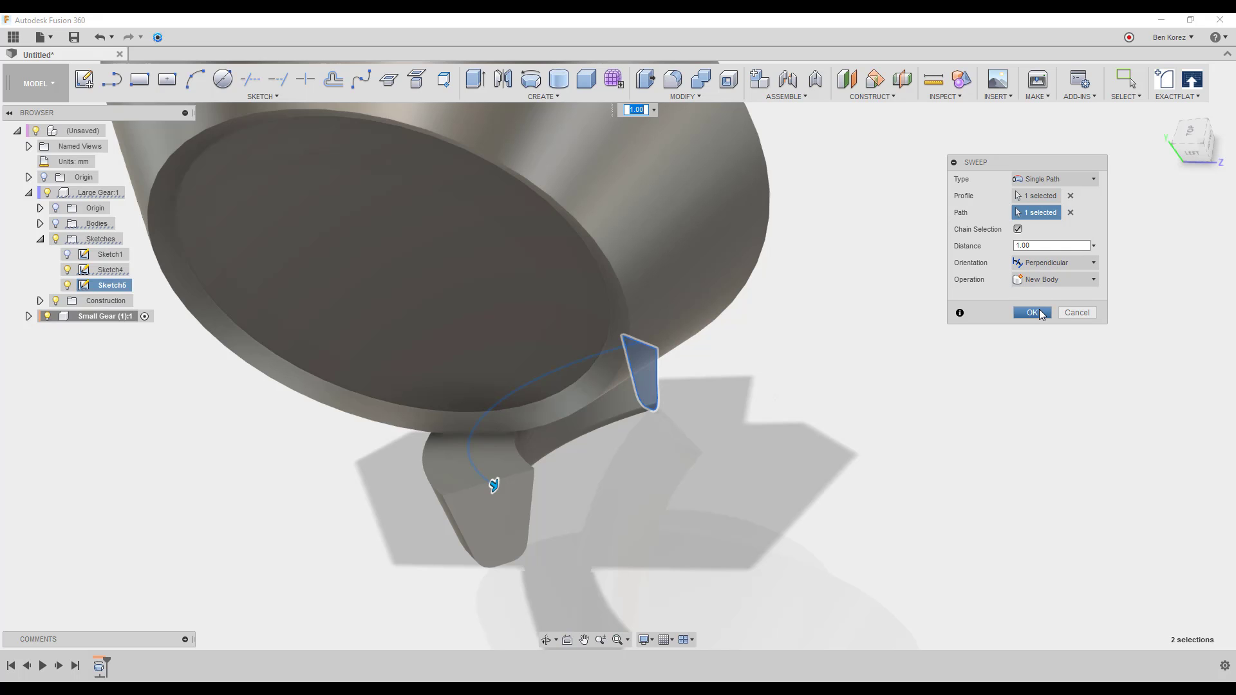
left_click(1039, 311)
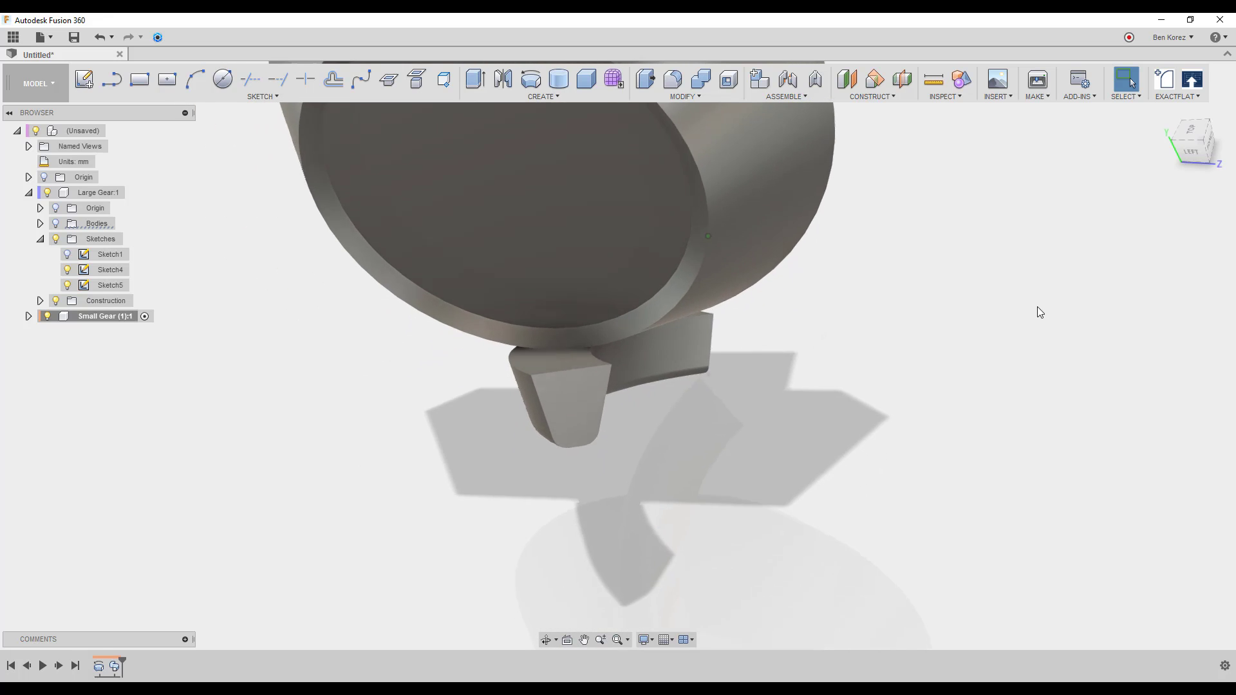
Step: Split the swept tooth body with the small gear's wide-end conical face, with the splitting tool extended
left_click(56, 224)
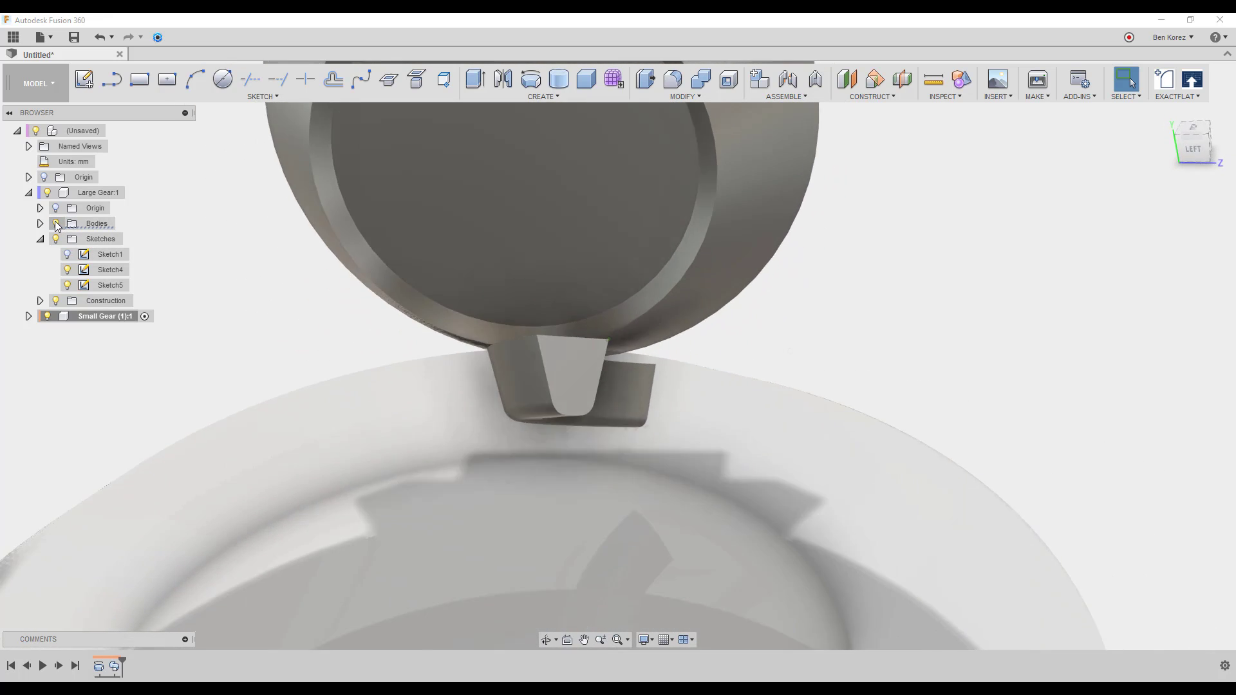
left_click(57, 225)
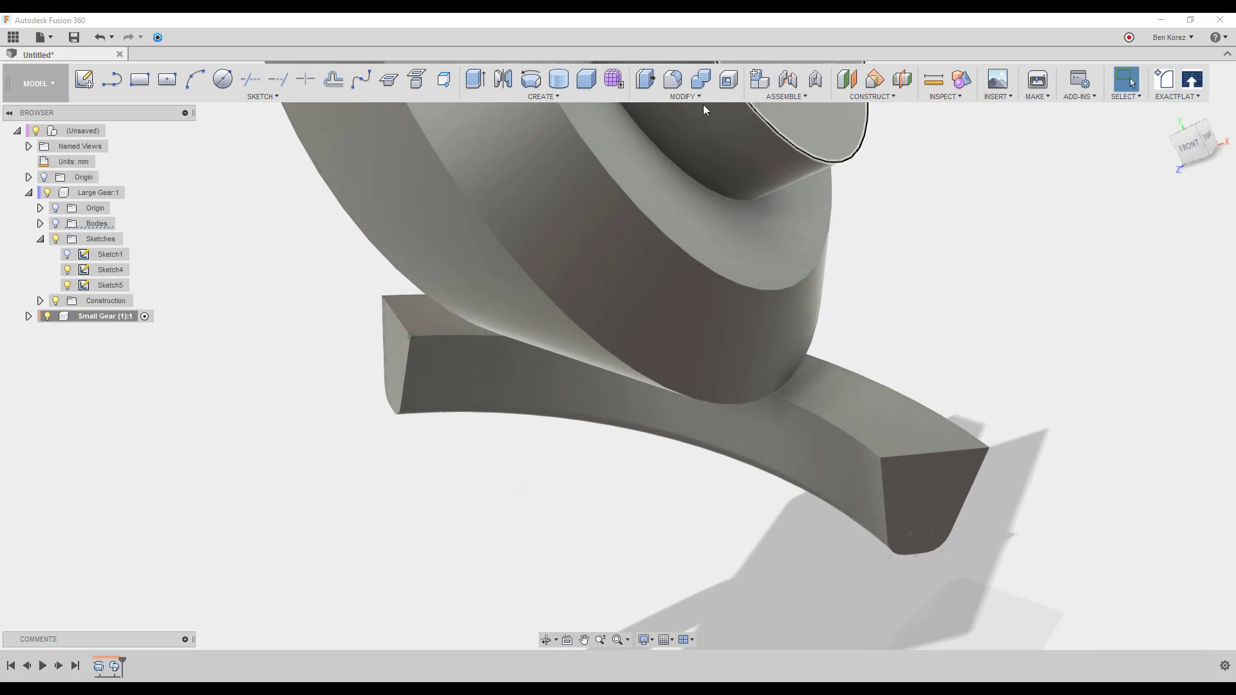
left_click(682, 96)
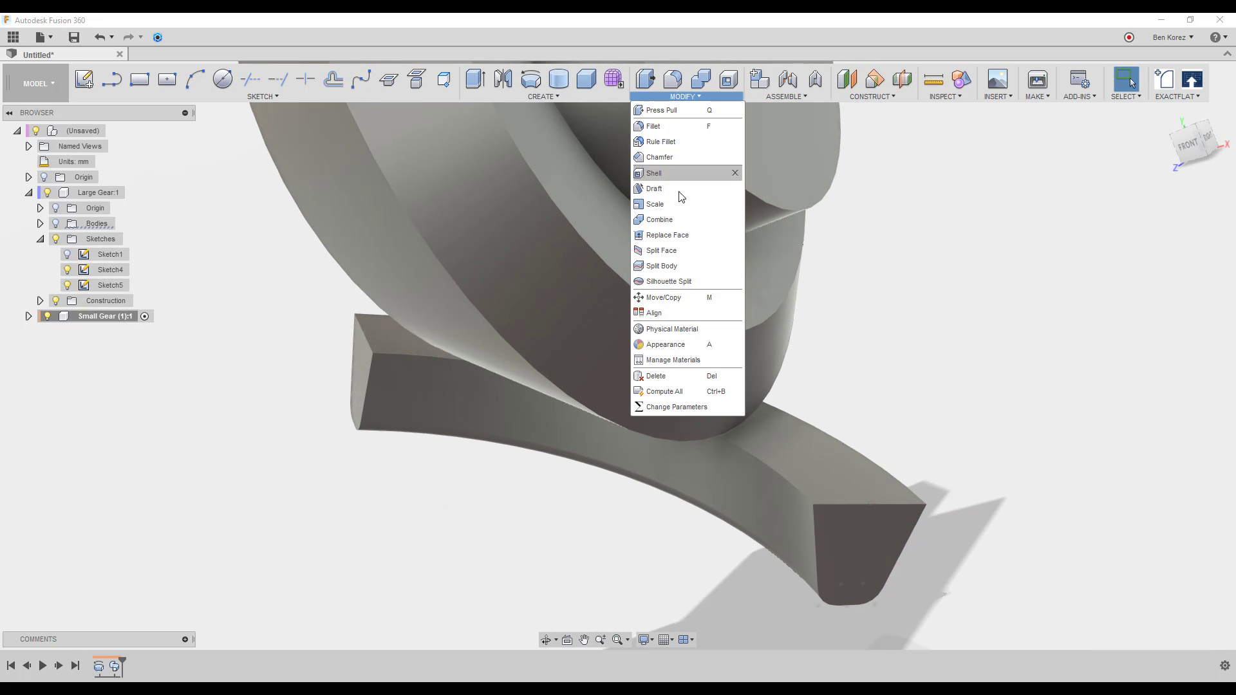
left_click(669, 265)
left_click(830, 474)
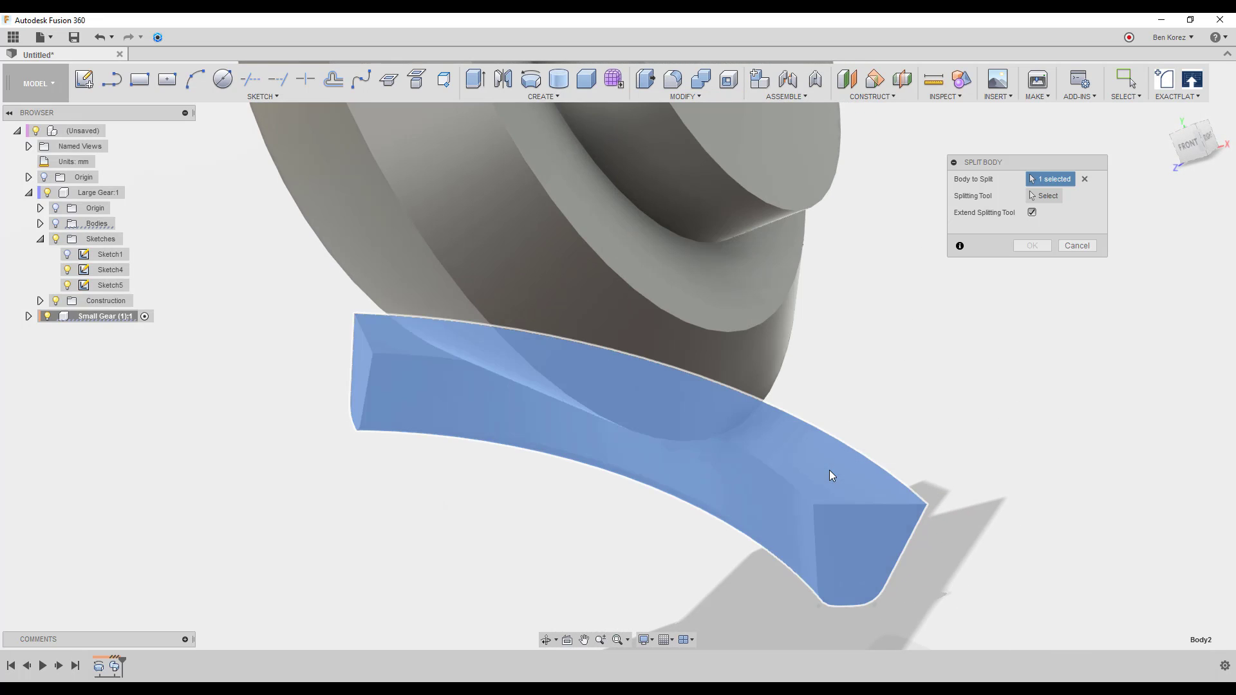
left_click(1039, 196)
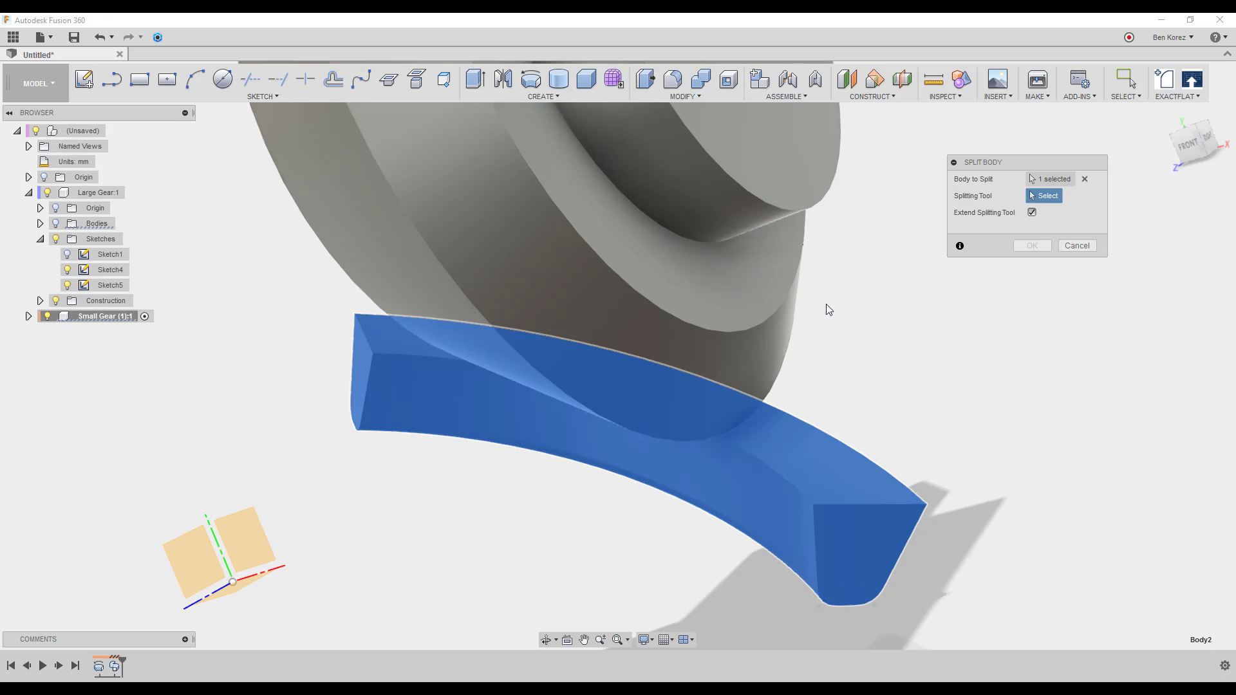
left_click(768, 356)
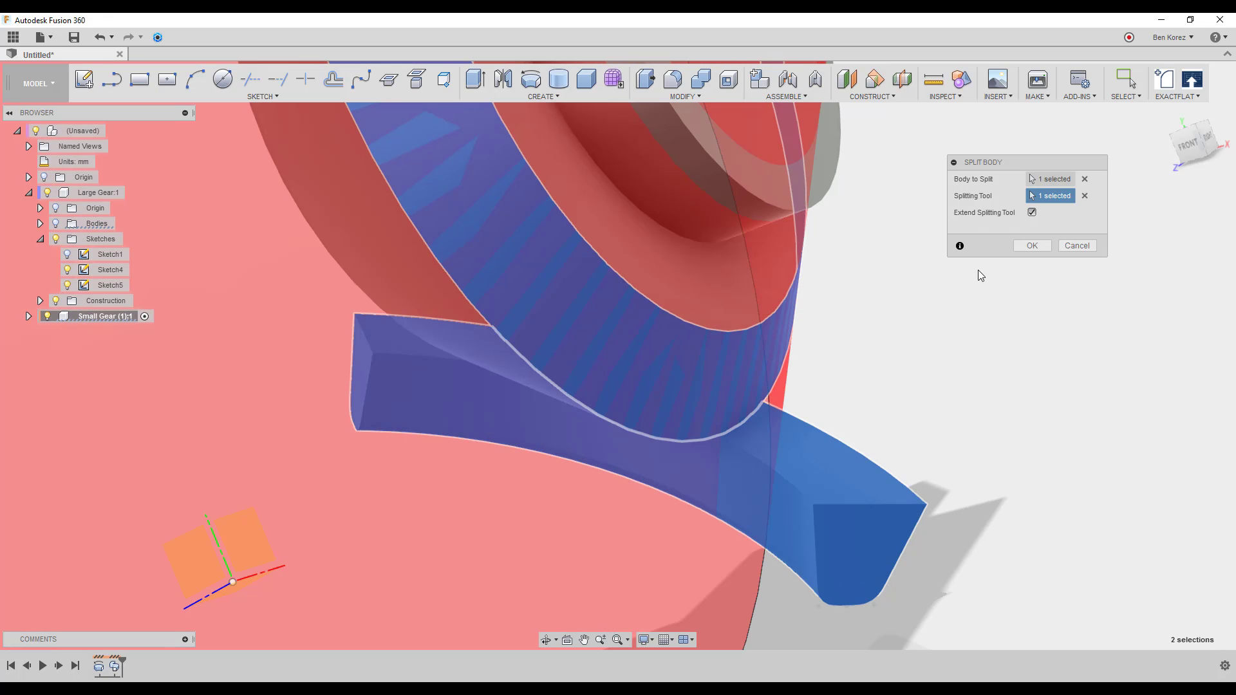
left_click(1030, 246)
middle_click_drag(1029, 246, 939, 280, "shift")
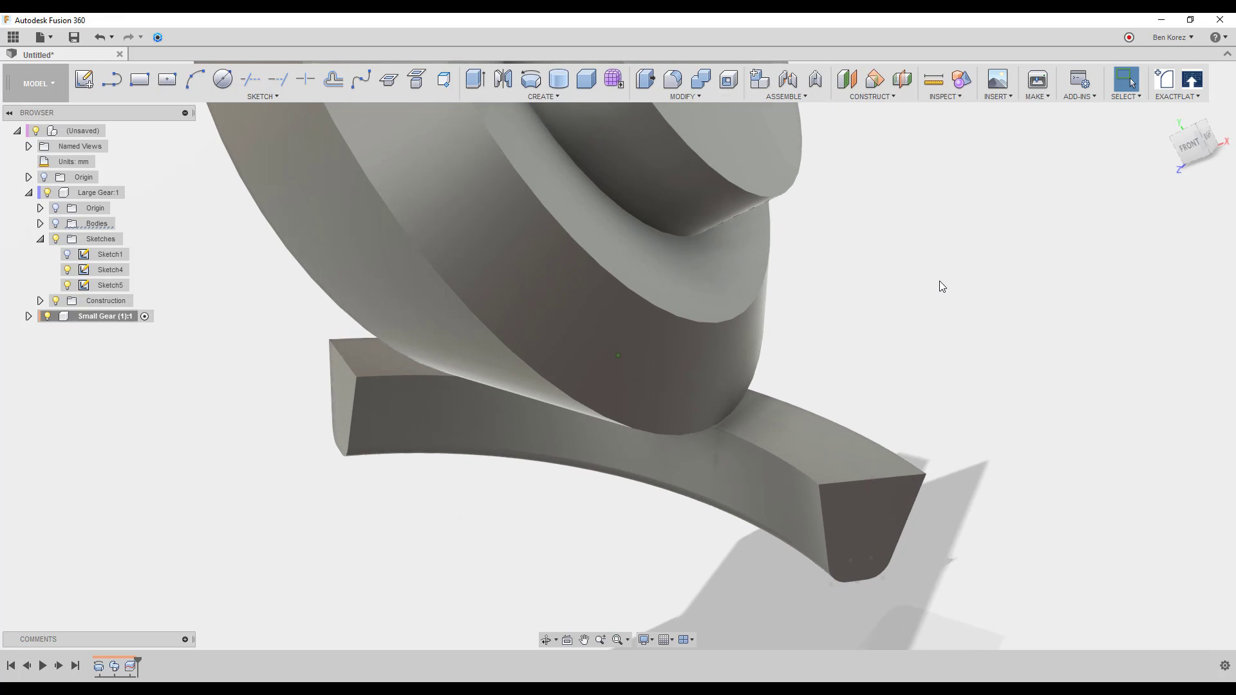
Step: Split the remaining long piece of the swept tooth with the small gear's narrow-end rim face, with the splitting tool extended
right_click(940, 281)
left_click(942, 243)
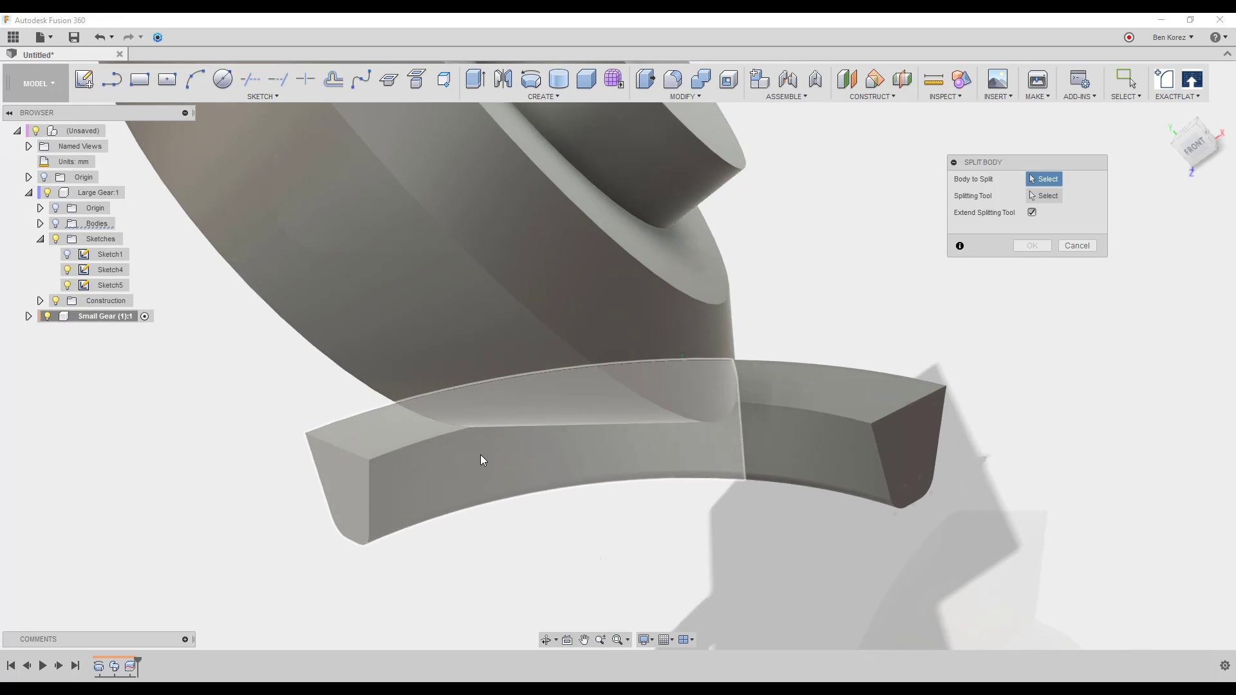
left_click(437, 455)
middle_click_drag(469, 449, 512, 432, "shift")
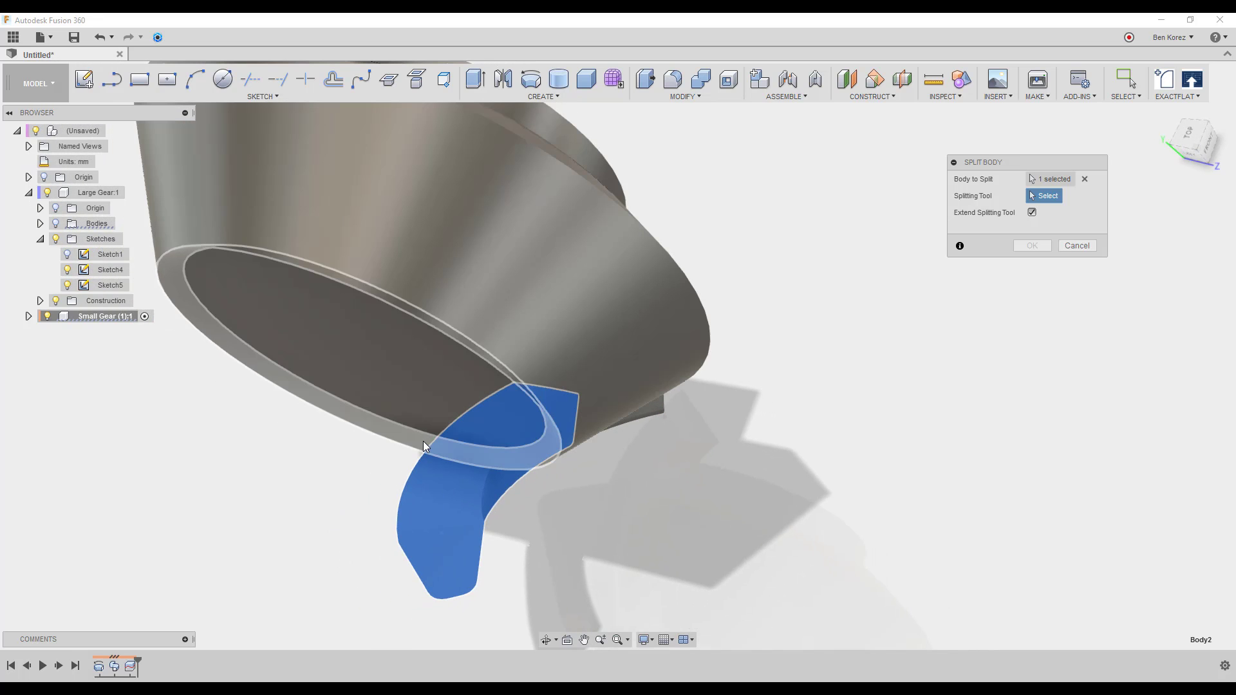
left_click(423, 442)
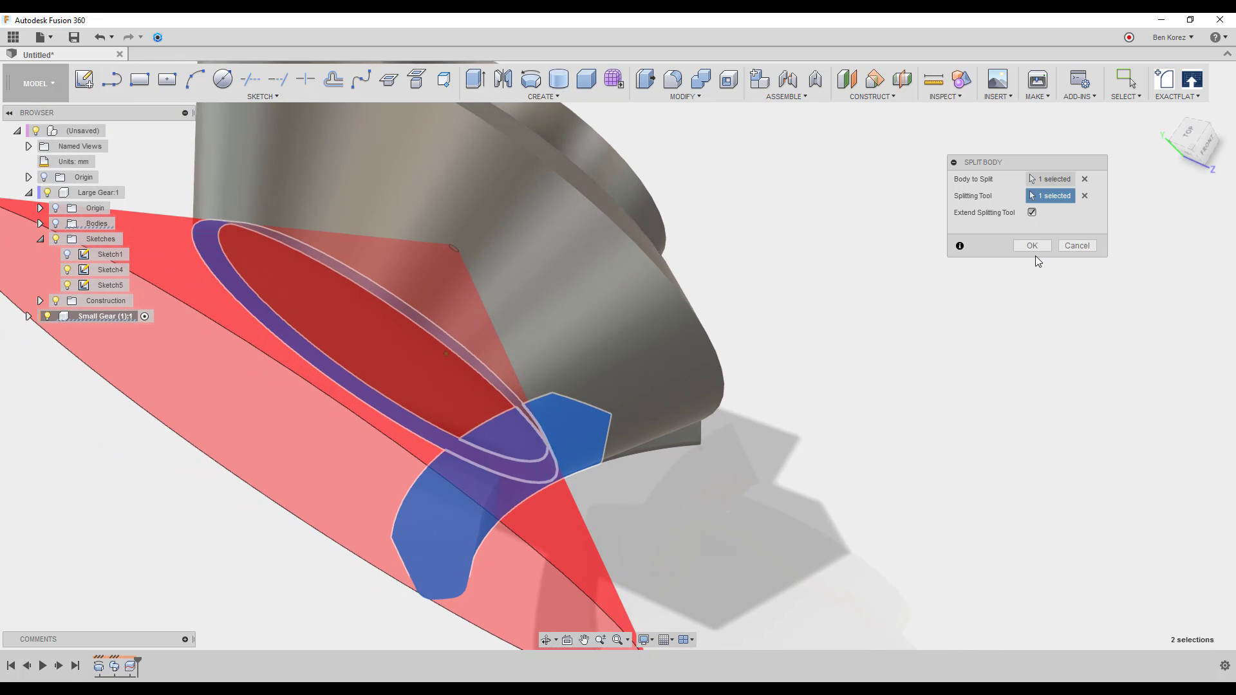
left_click(1032, 246)
middle_click_drag(1033, 242, 535, 522, "shift")
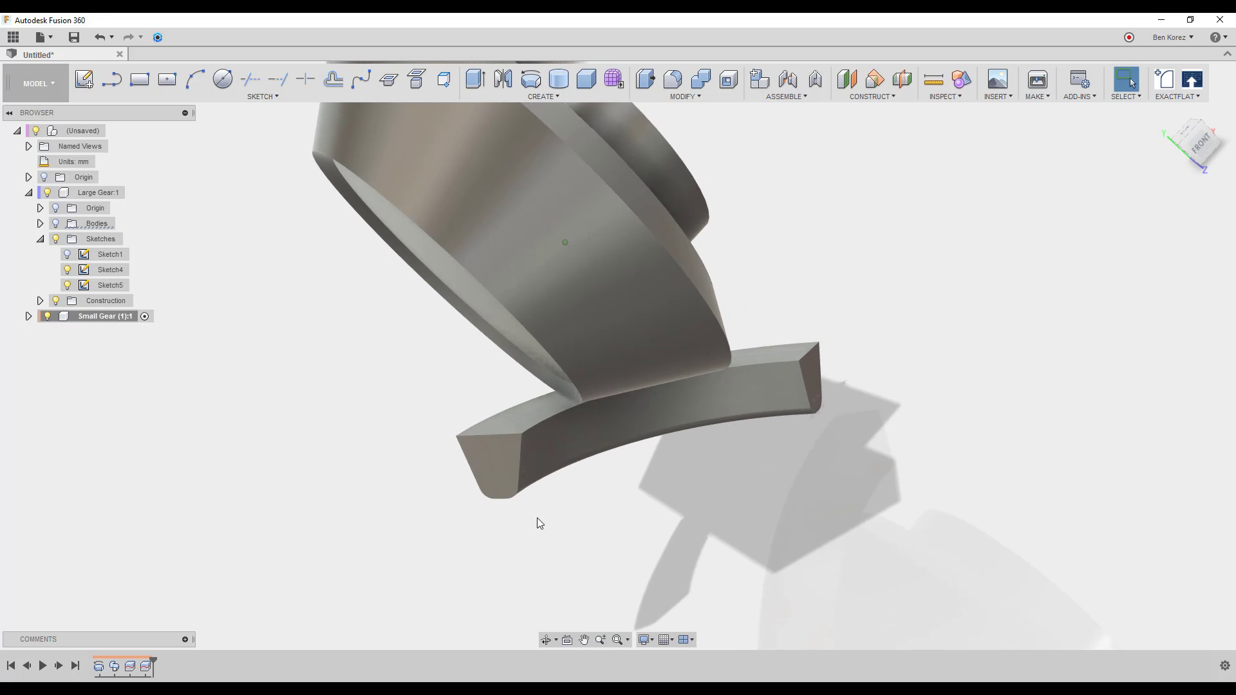
Step: Hide the two cut-off ends of the swept tooth and the large gear's arc and tooth profile sketches
left_click(497, 465)
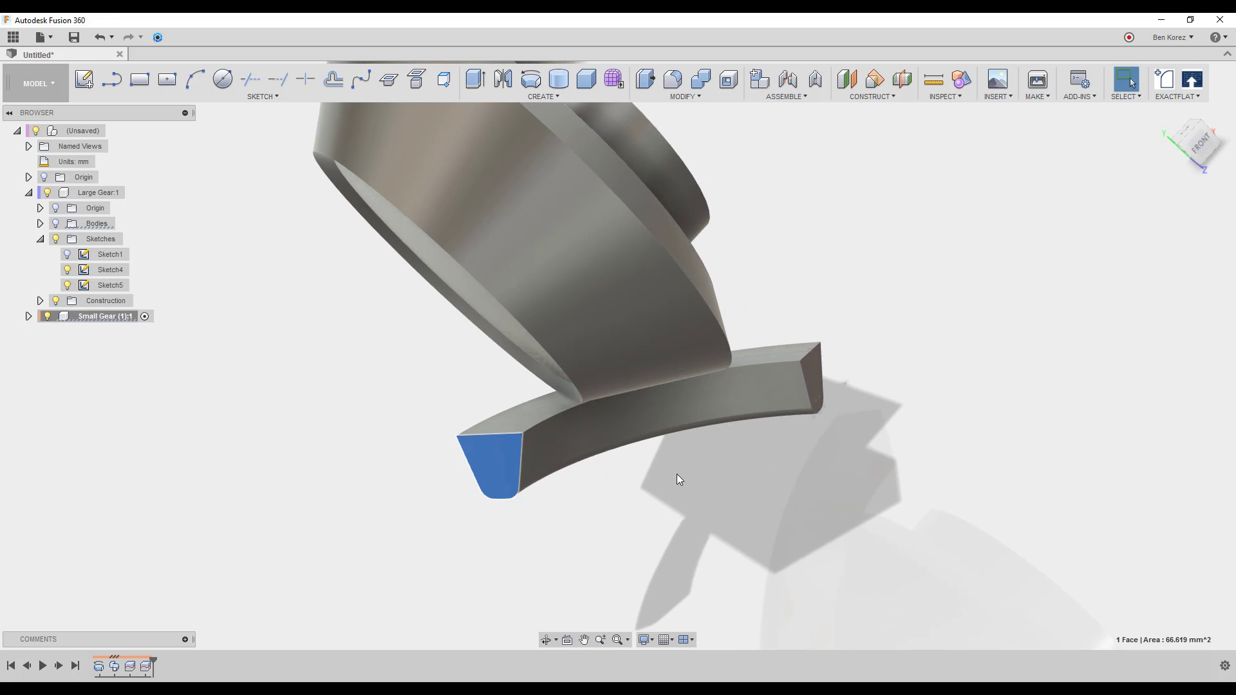
left_click(789, 388)
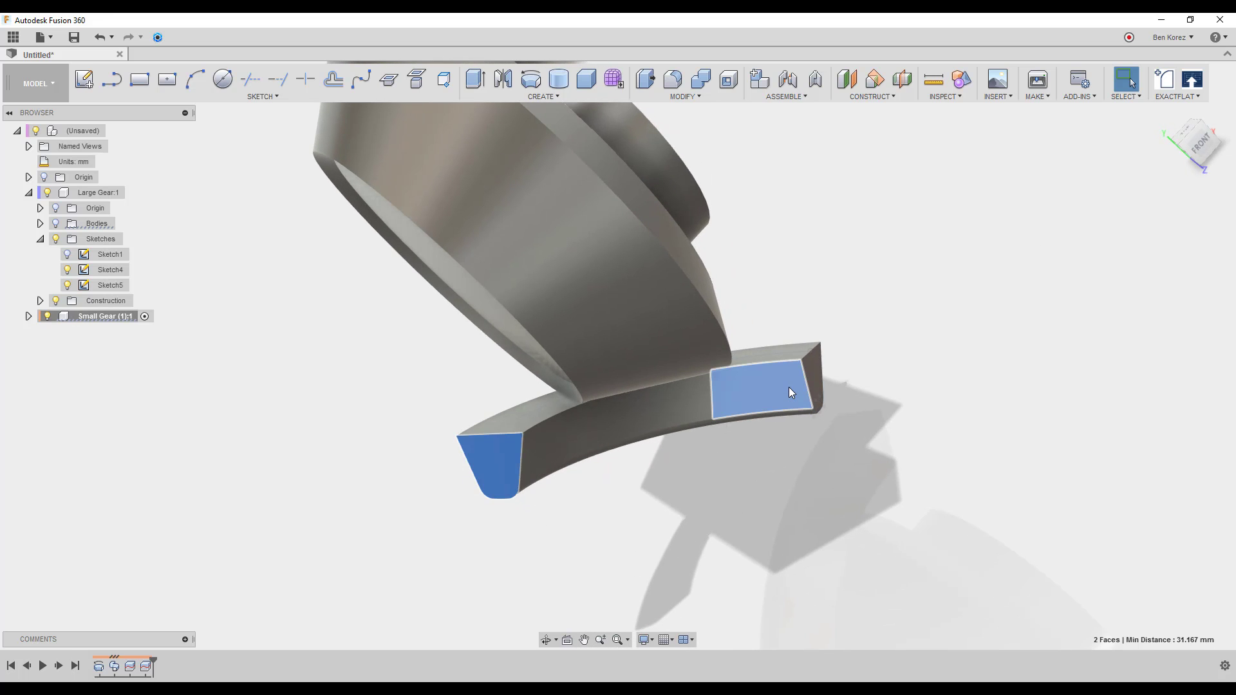
key("Delete")
left_click(872, 202)
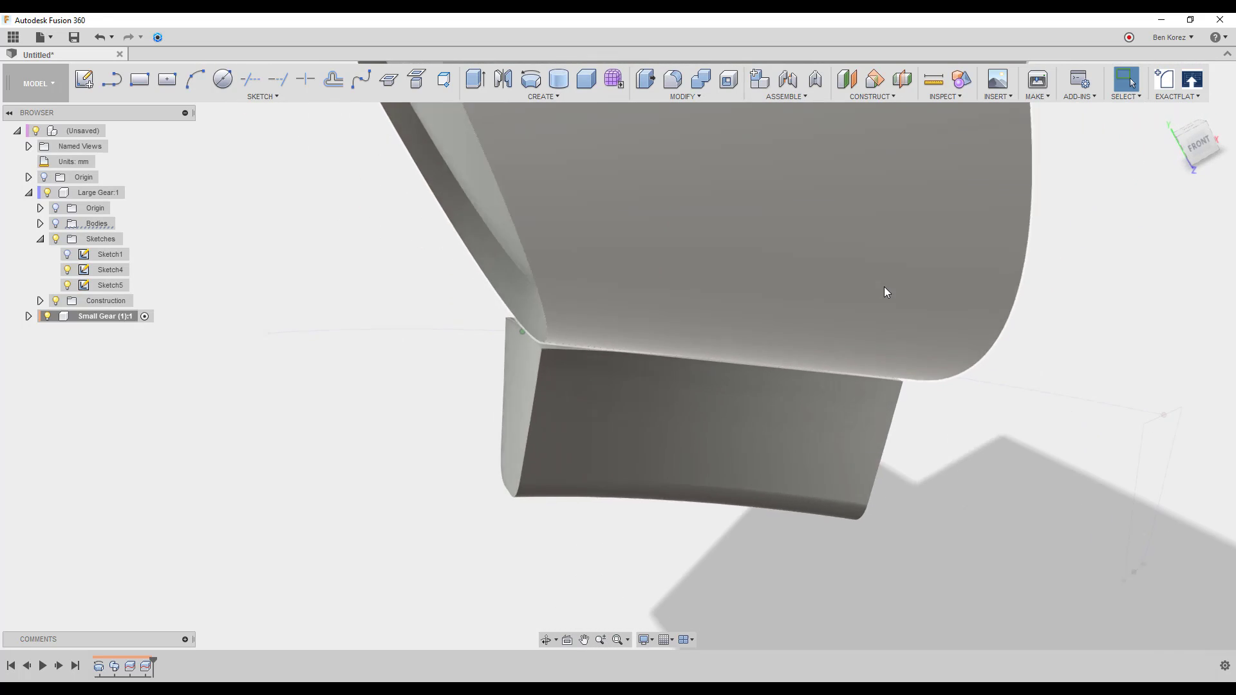
left_click(67, 286)
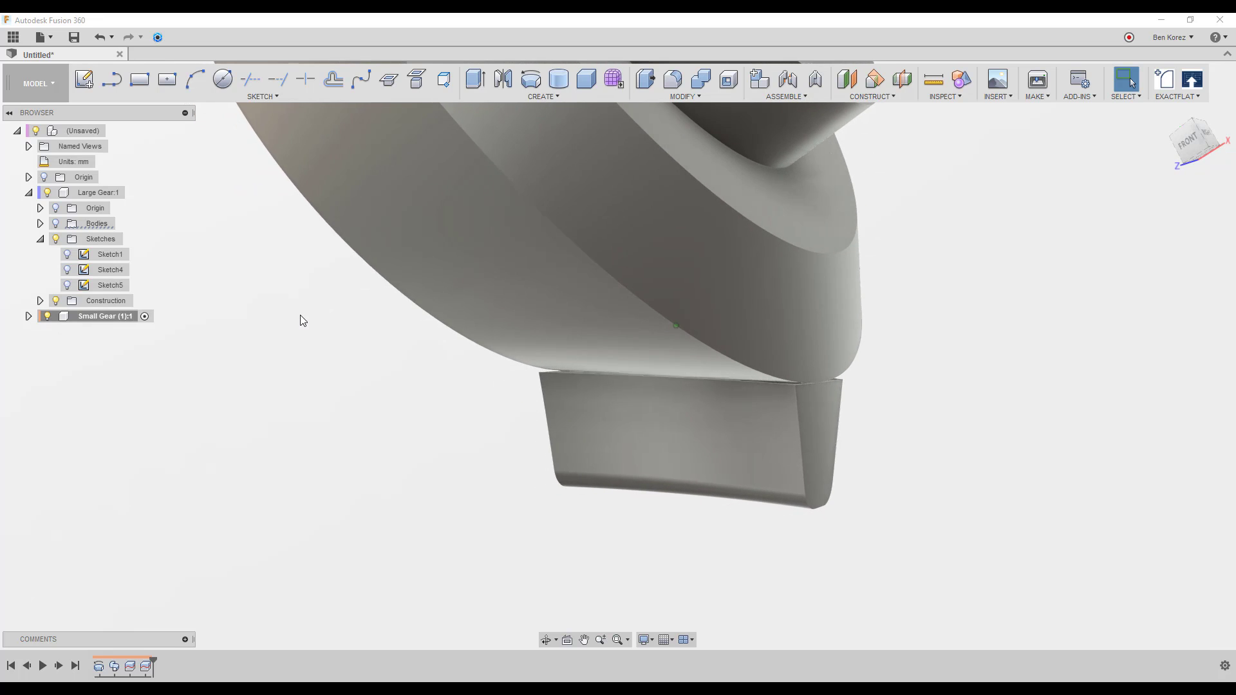
Step: Offset the tooth's inner face into the small gear's body with Press Pull, hiding the gear body temporarily to select the face
left_click(646, 80)
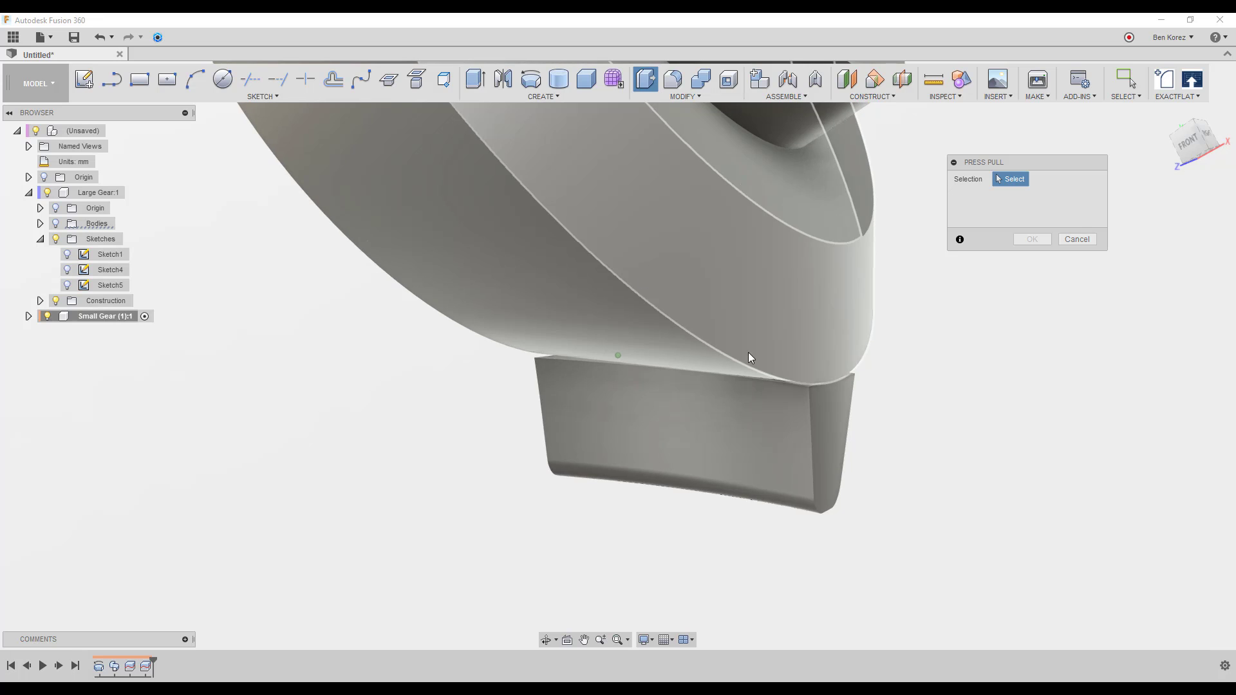
scroll(792, 397, "up", 3)
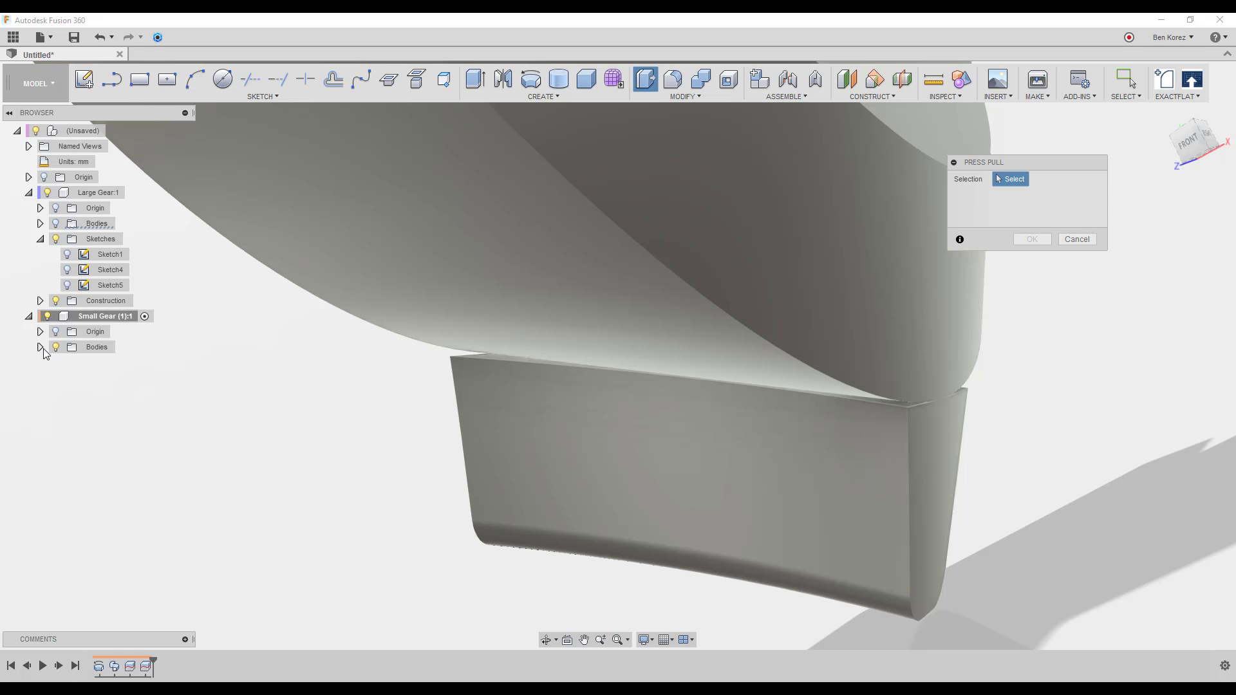
left_click(68, 362)
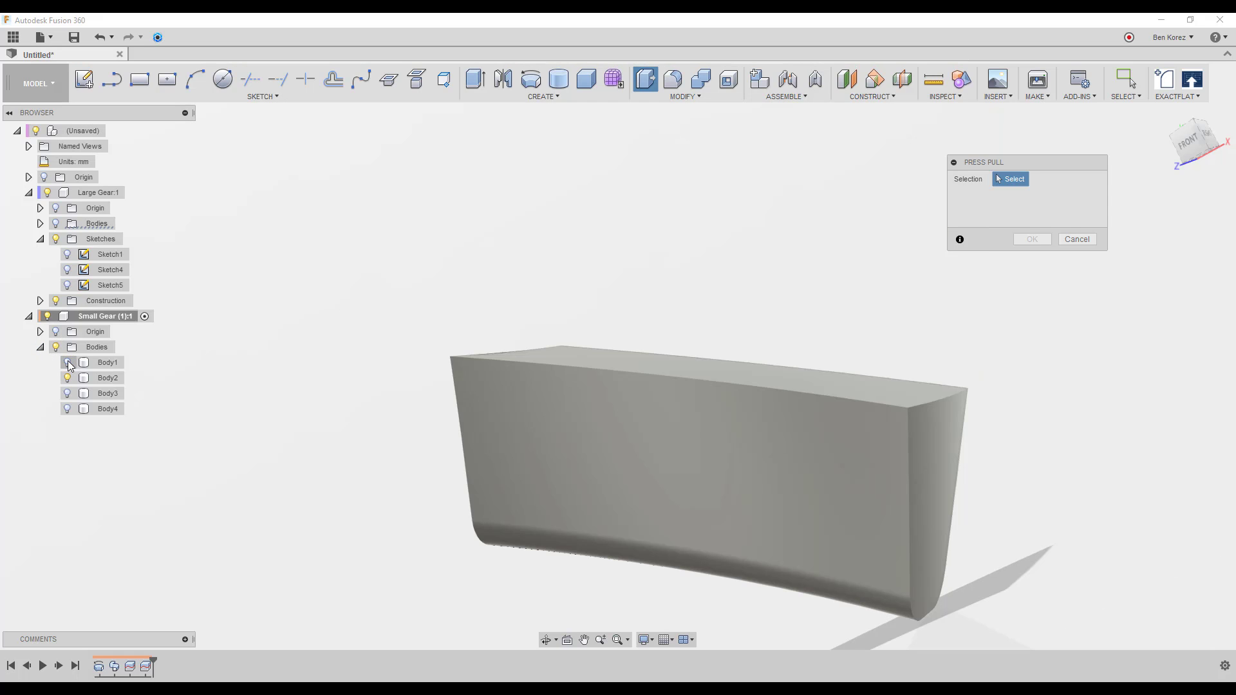
left_click(667, 358)
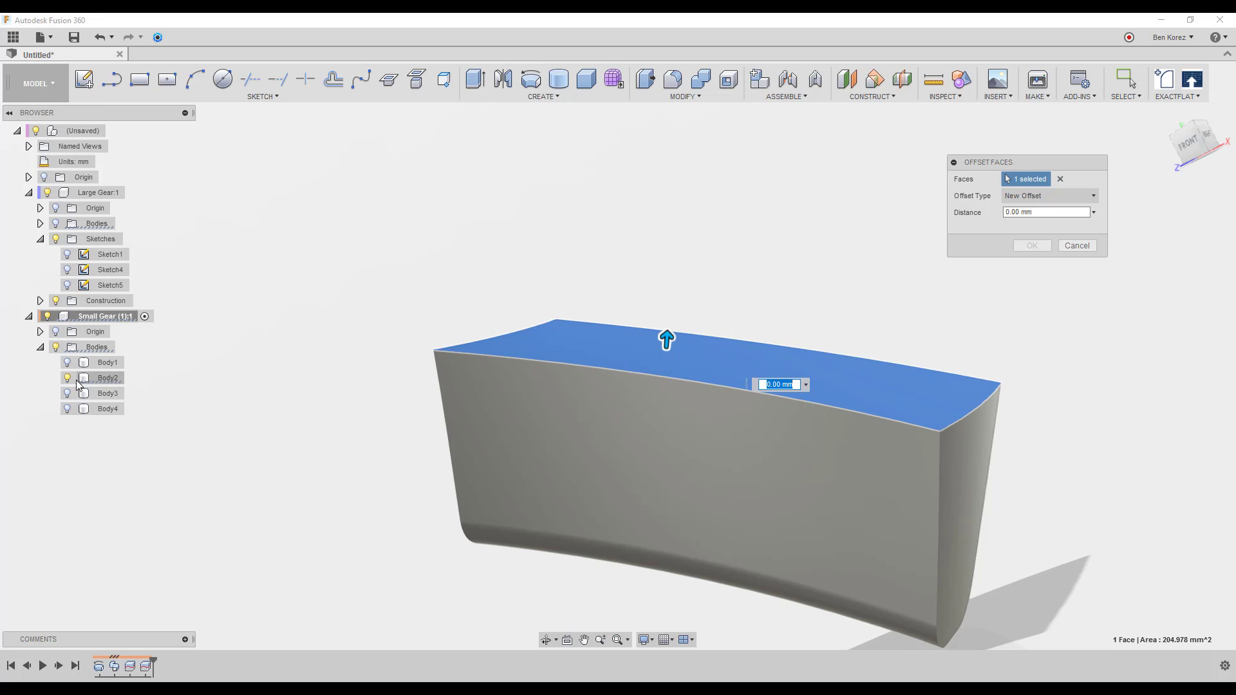
left_click(68, 363)
middle_click_drag(399, 315, 616, 320, "shift")
left_click_drag(620, 325, 618, 301)
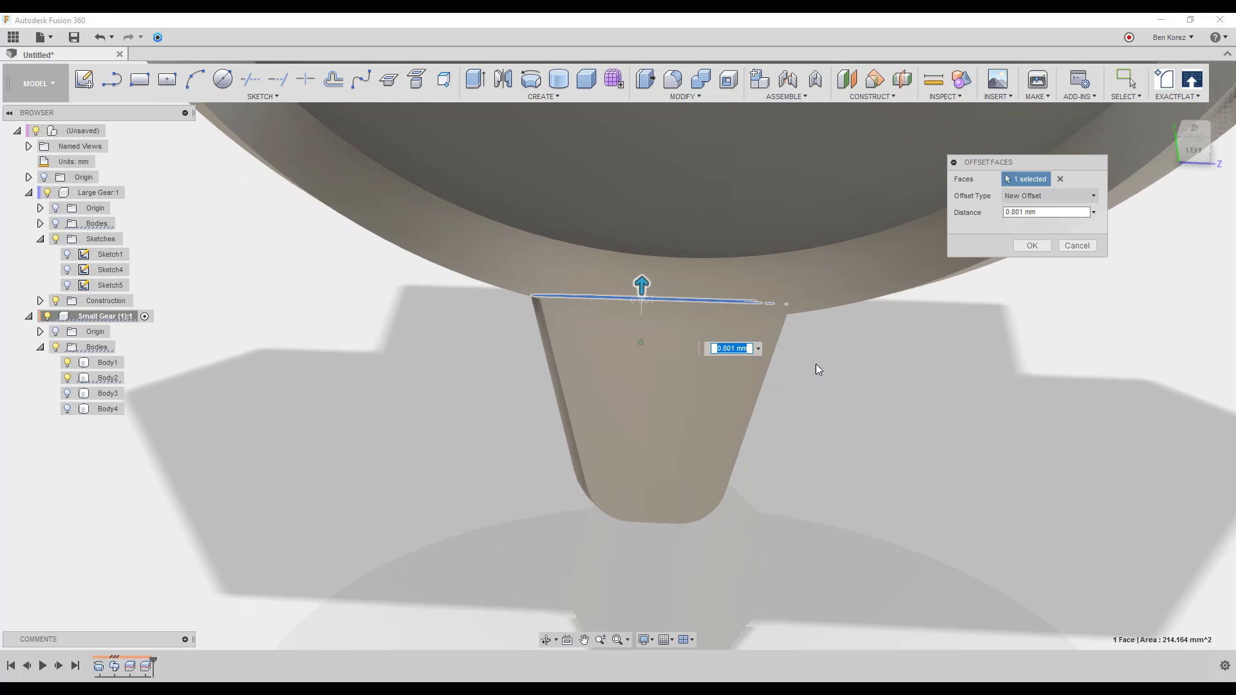
left_click_drag(638, 281, 638, 274)
key("Return")
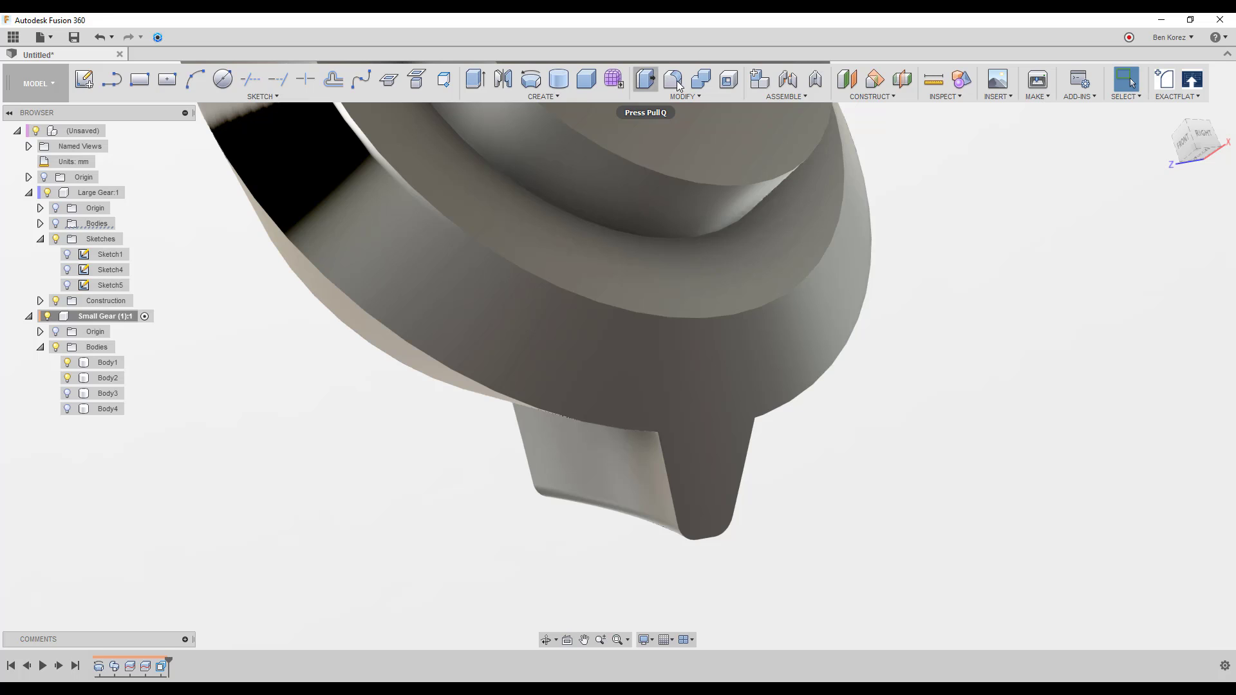
Step: Combine the small gear's body with the tooth body using the Join operation, without keeping the tool body
left_click(701, 80)
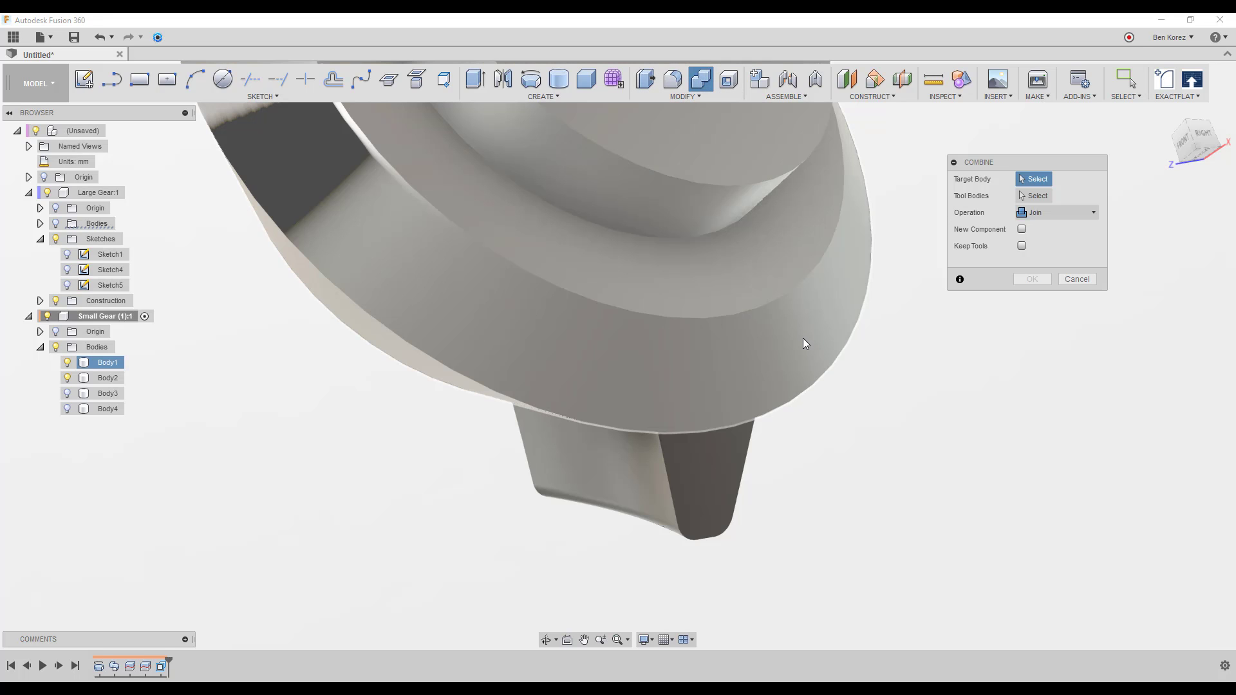
left_click(802, 338)
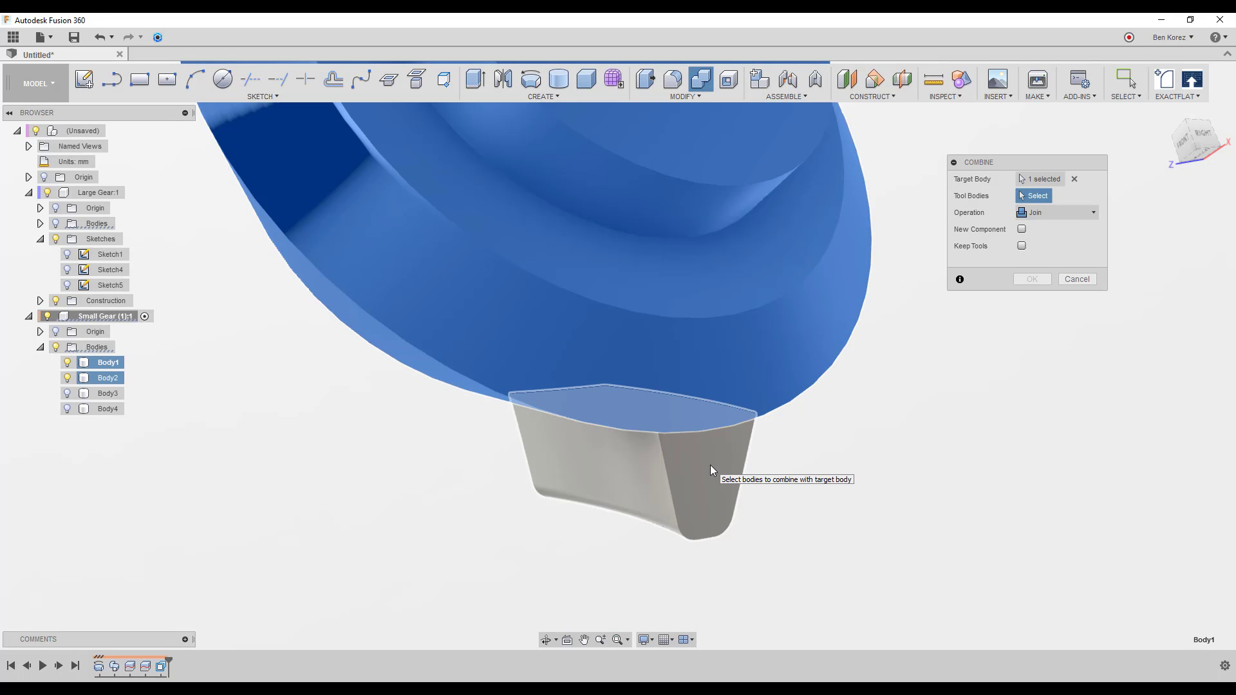
left_click(709, 464)
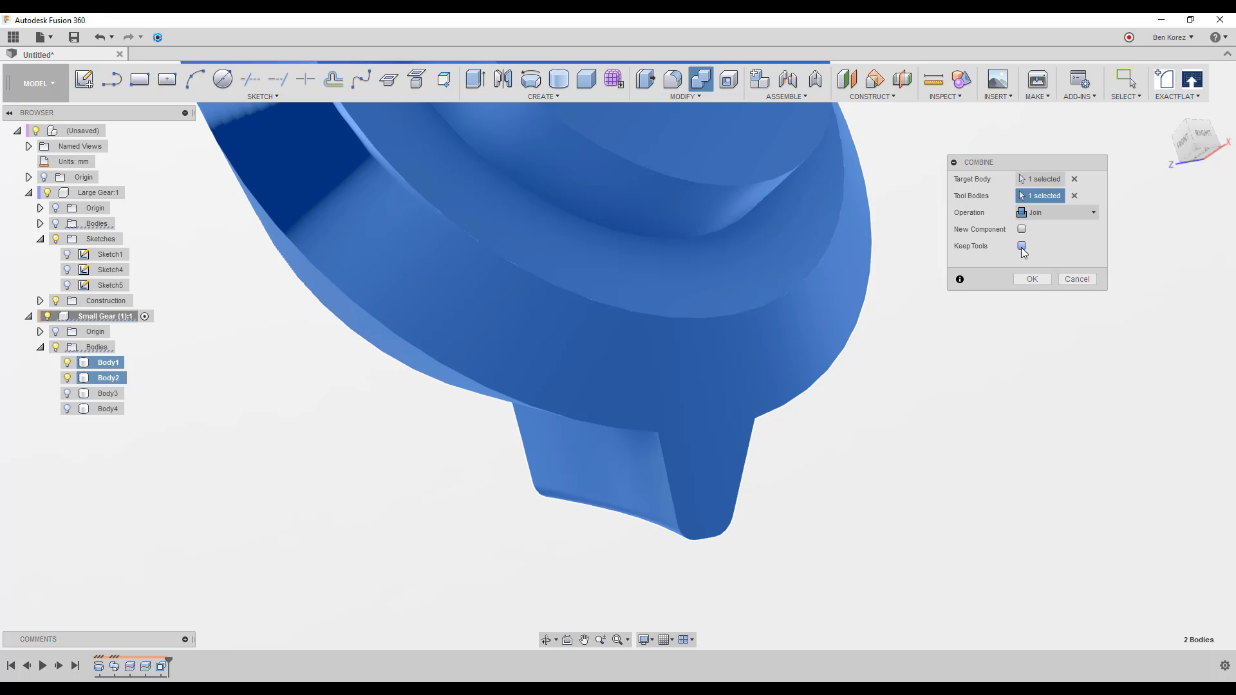
left_click(1032, 281)
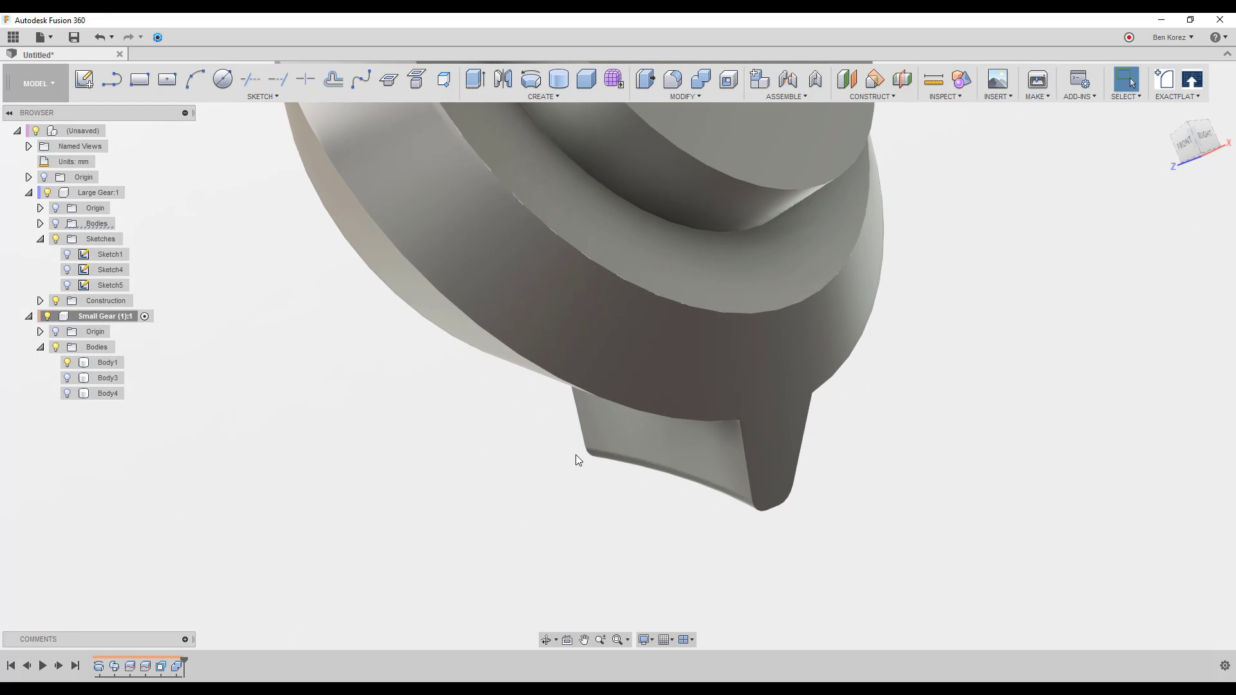
Step: Show the large gear's bodies, activate the top-level component, and hide the Large Gear component
left_click(56, 223)
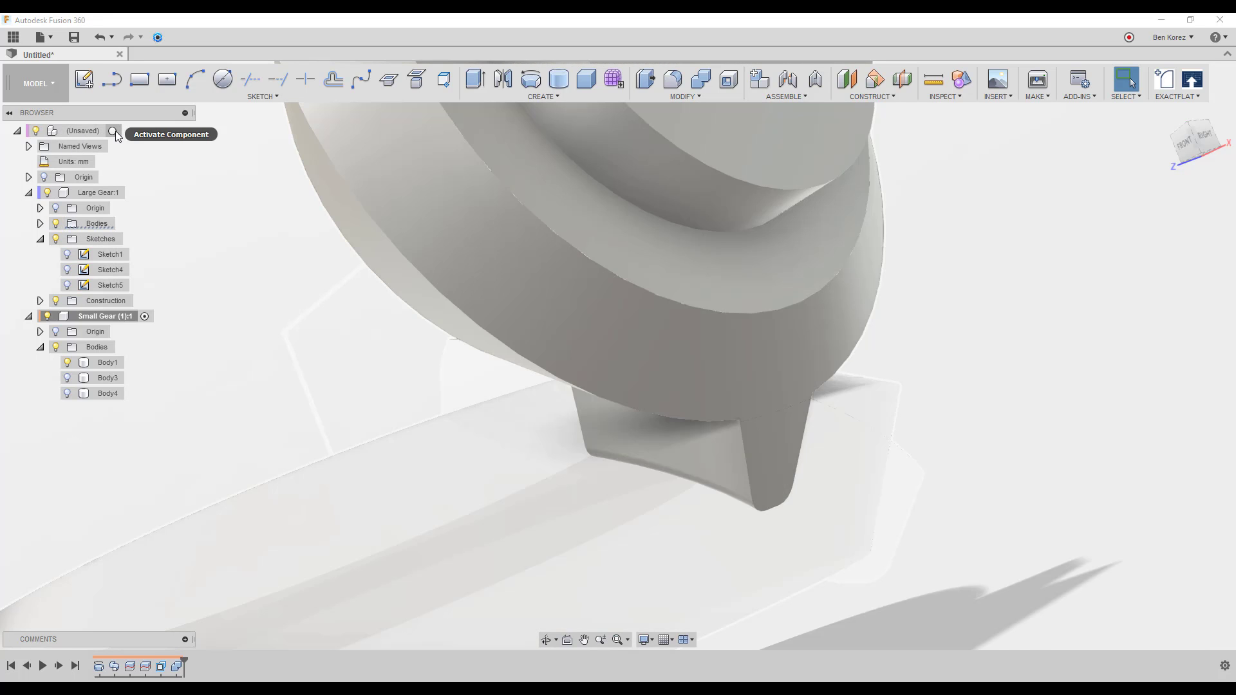
left_click(114, 132)
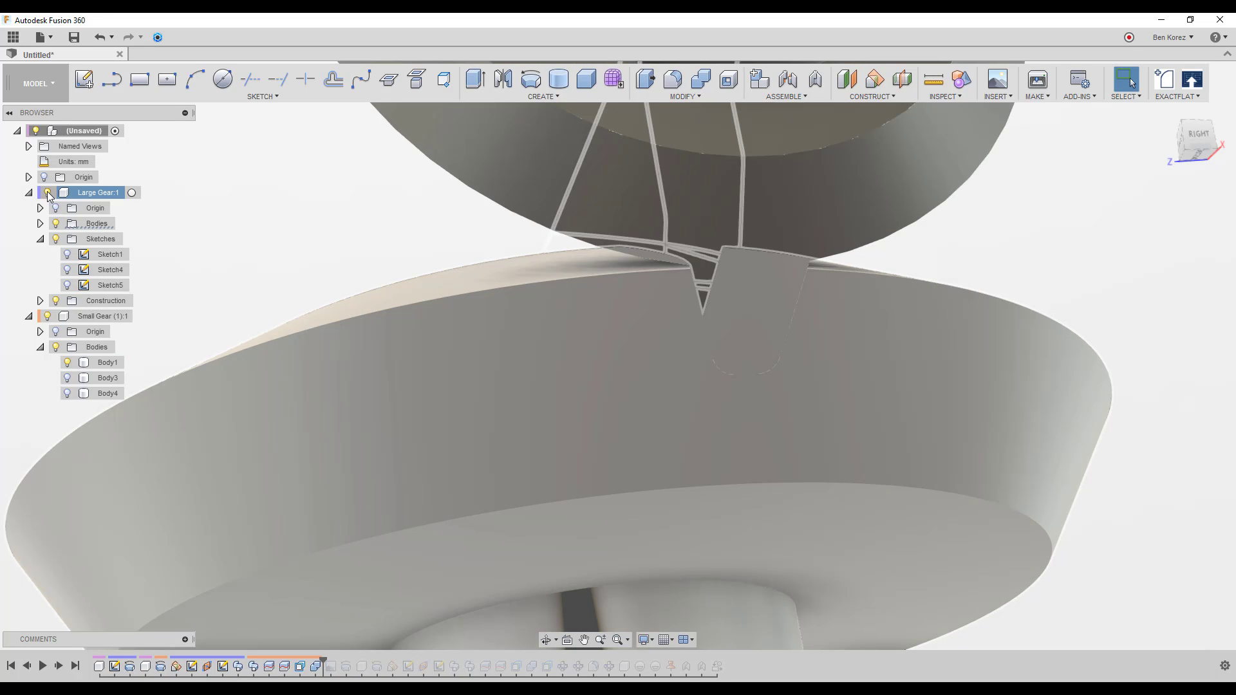
left_click(47, 191)
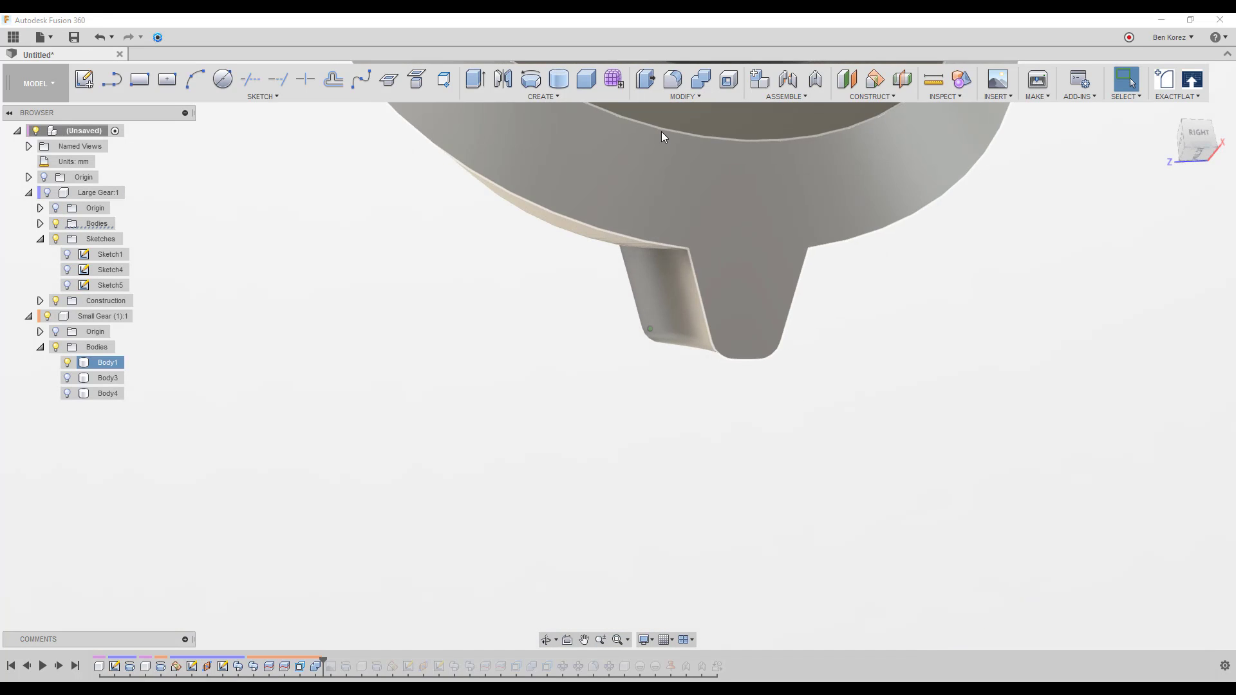
Step: Offset the small gear tooth's five flank, fillet and tip faces by -0.2 mm with Press Pull
left_click(648, 80)
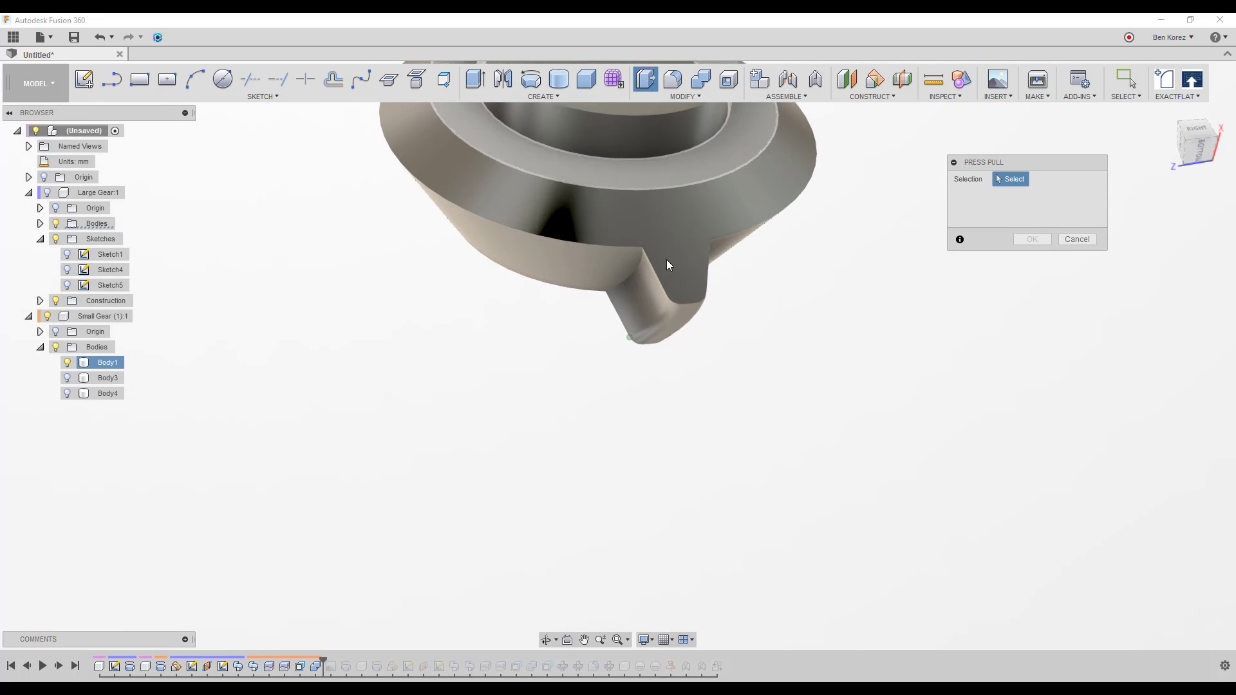
left_click(646, 299)
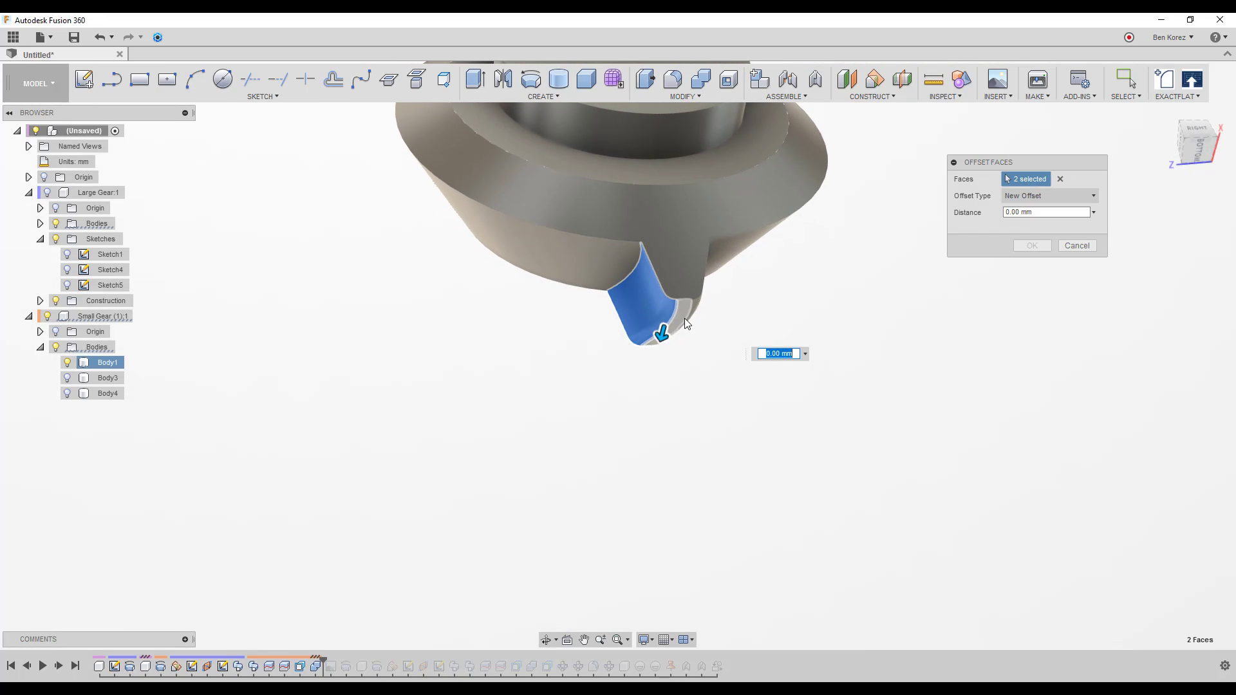
middle_click_drag(684, 318, 985, 281, "shift")
left_click(690, 310)
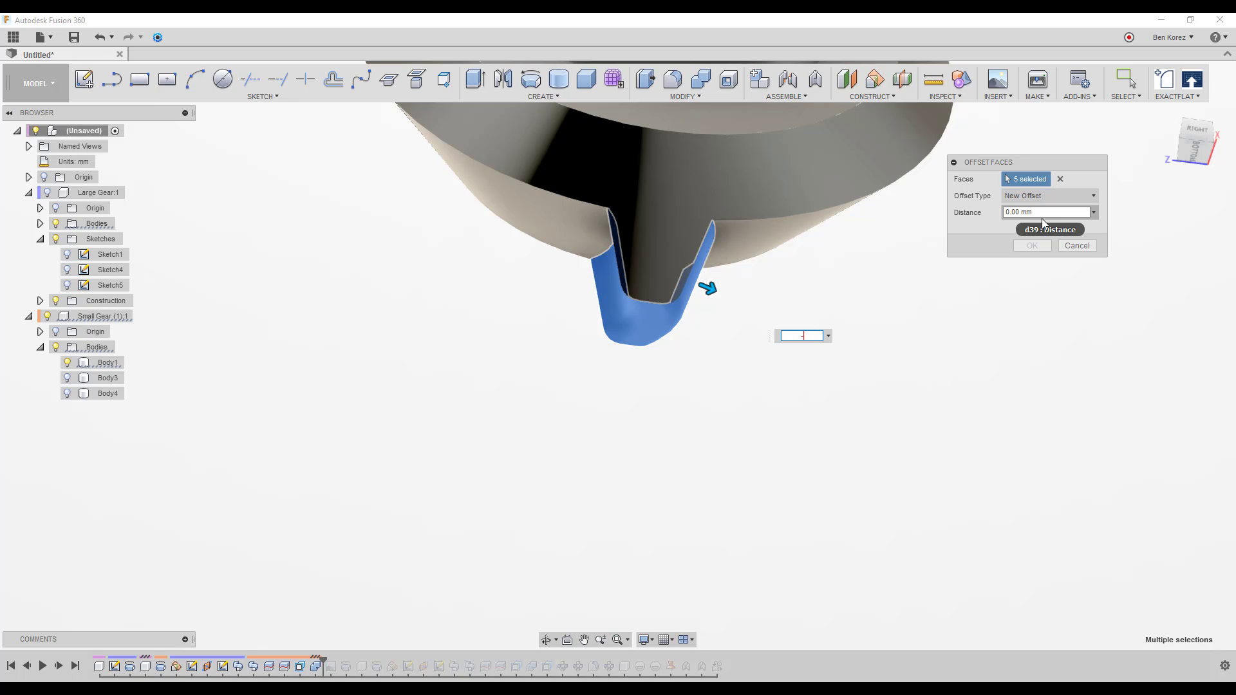
key("Return")
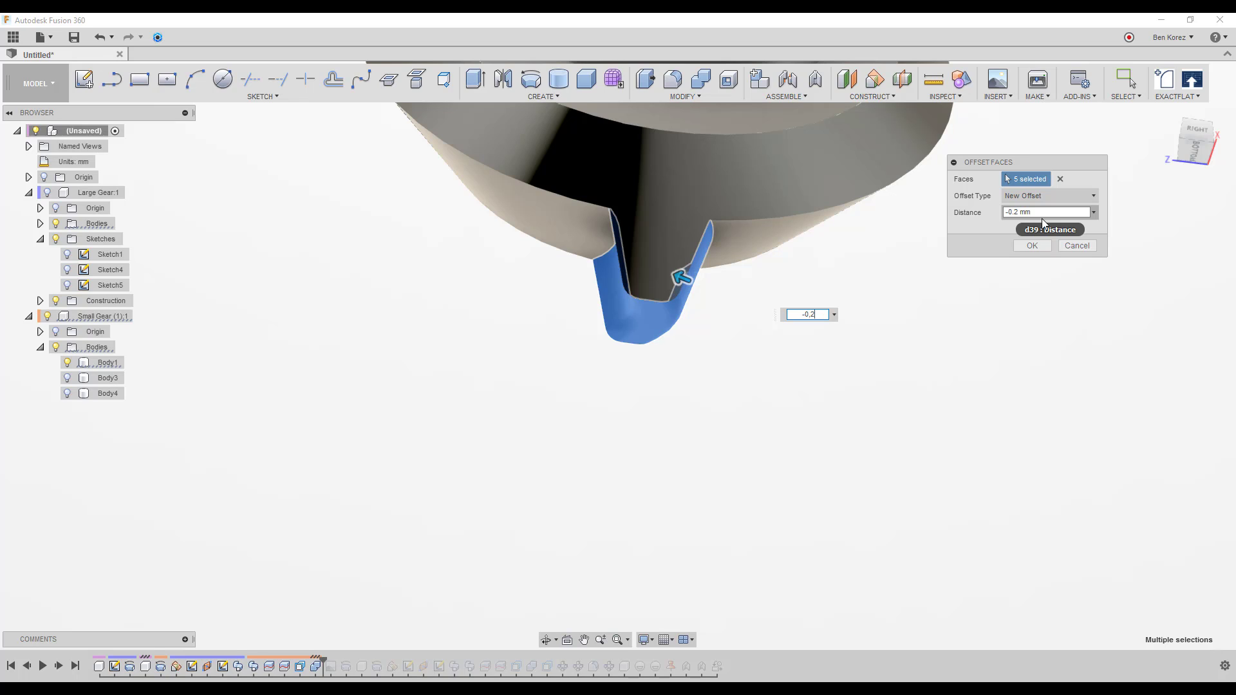
key("Return")
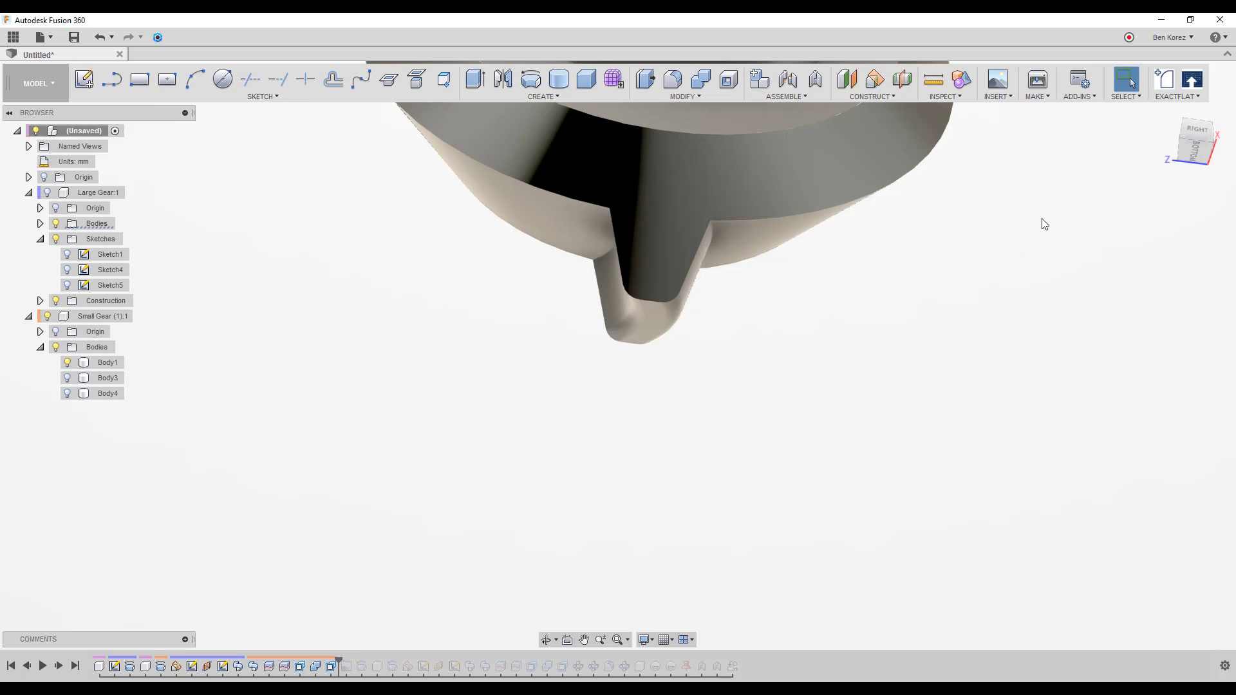
Step: Show the large gear, hide the small gear, and offset the tooth gap's five faces by -0.2 mm with Press Pull
left_click(48, 193)
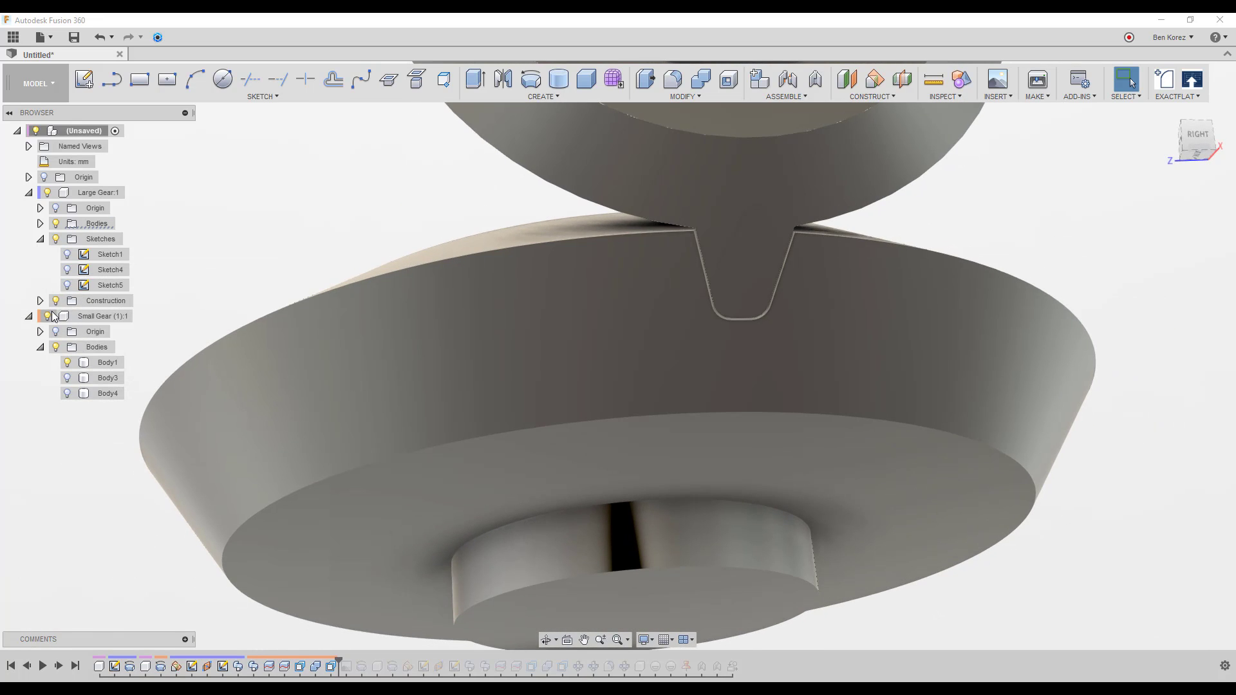
left_click(47, 316)
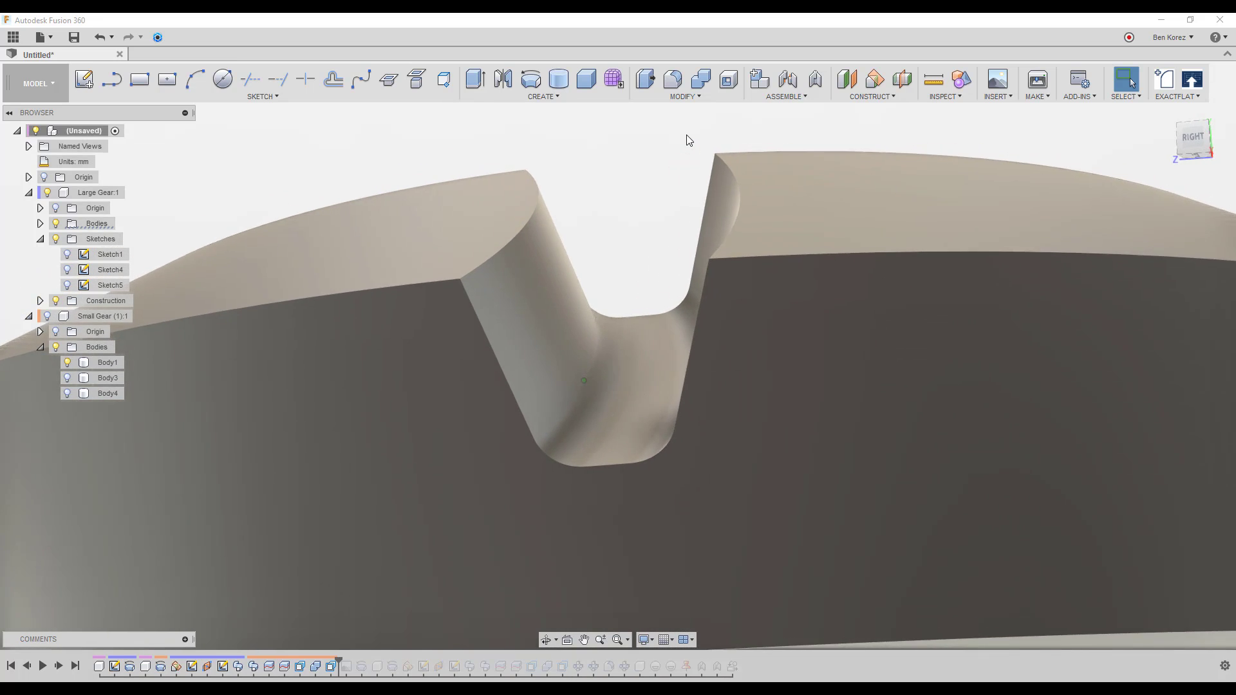
left_click(645, 80)
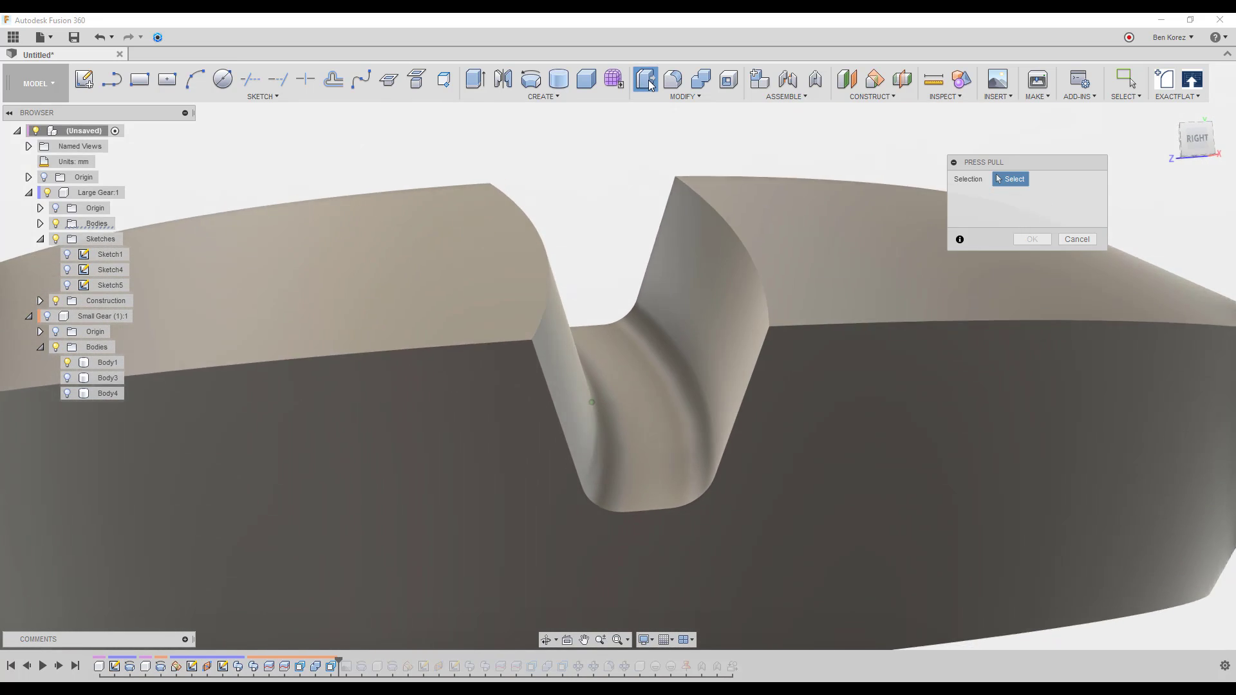
left_click(689, 249)
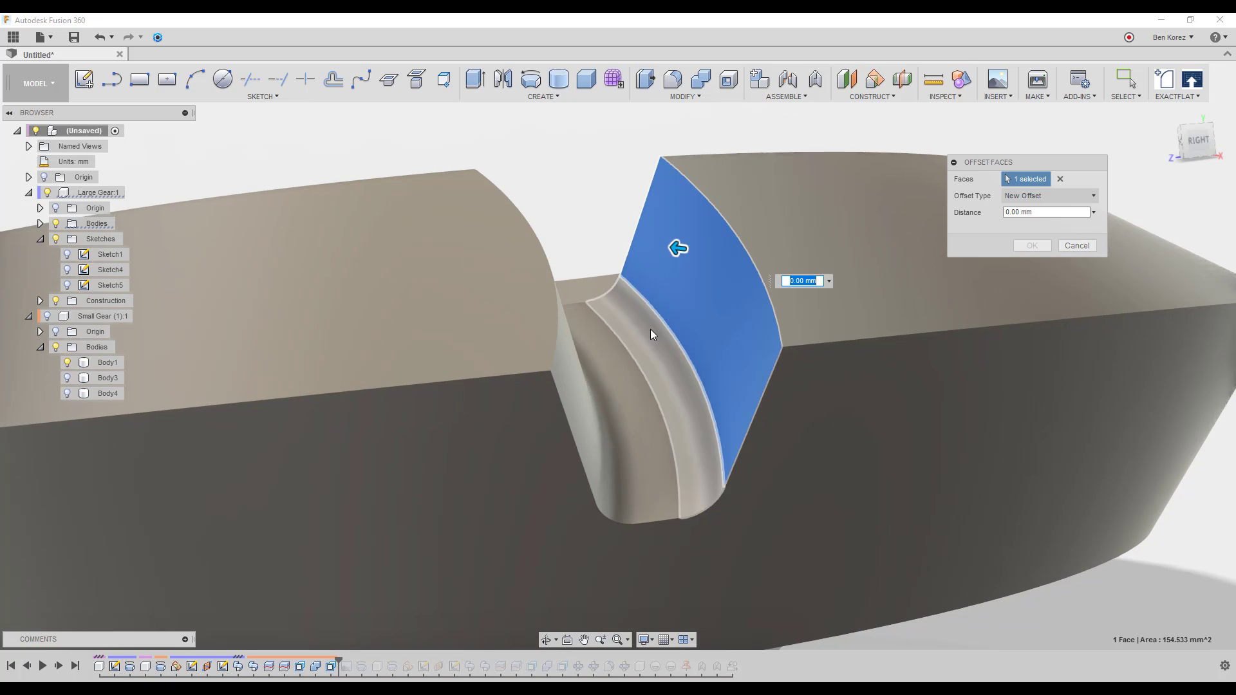
left_click(622, 359)
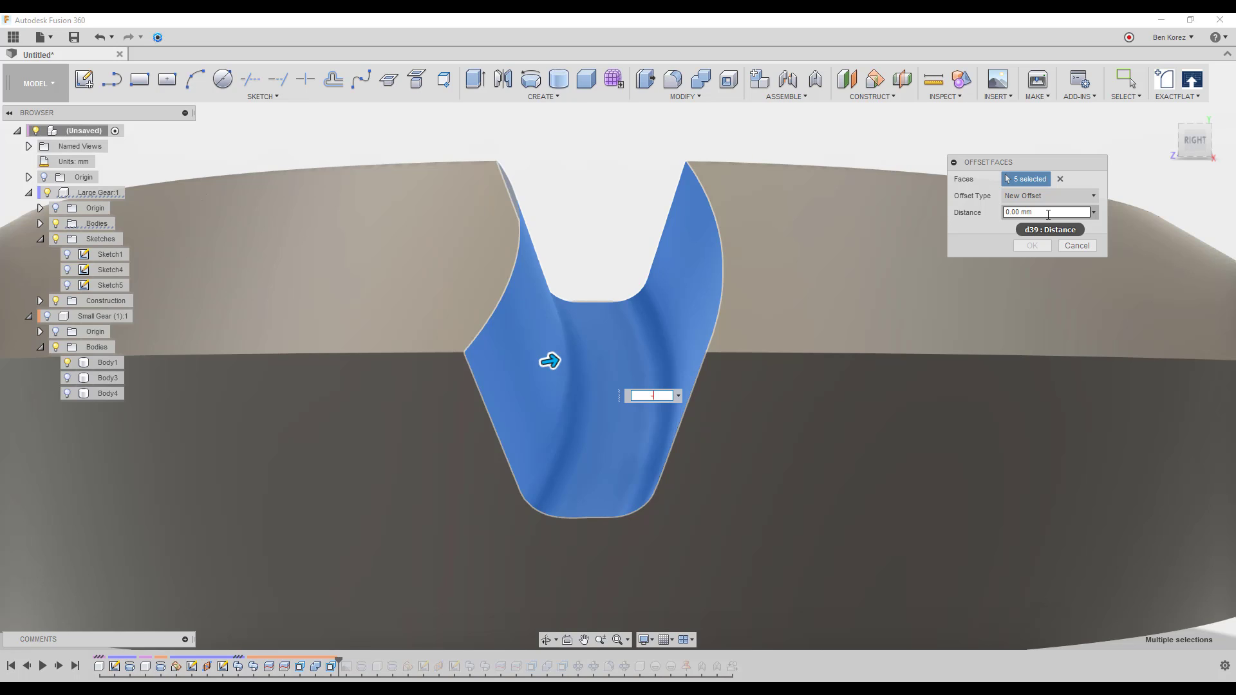
key("Return")
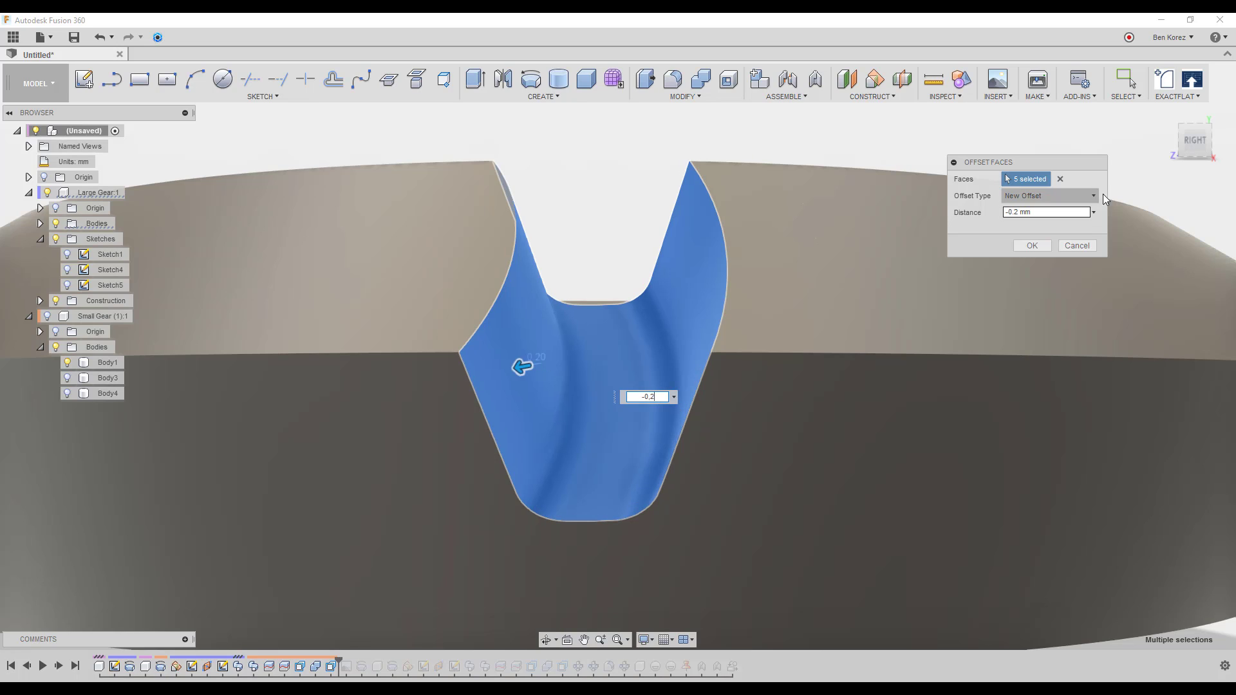
left_click(1032, 248)
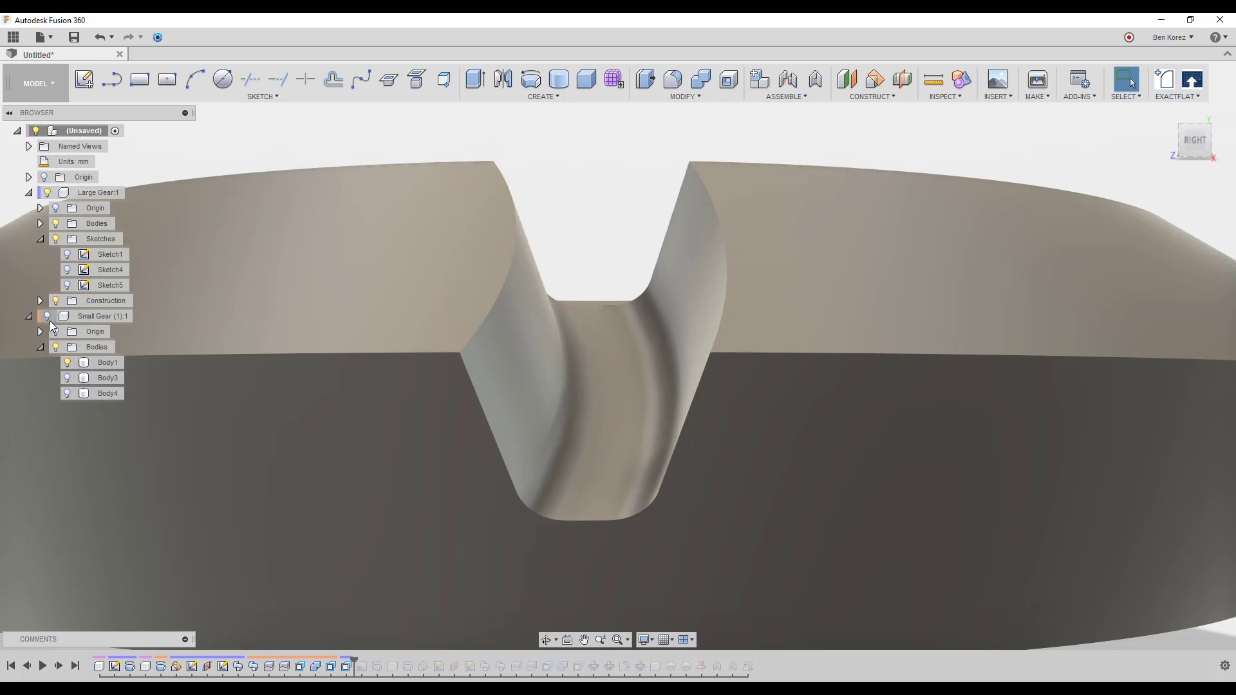
Step: Show the small gear and examine the clearance between its tooth and the large gear's gap
left_click(51, 320)
left_click(49, 316)
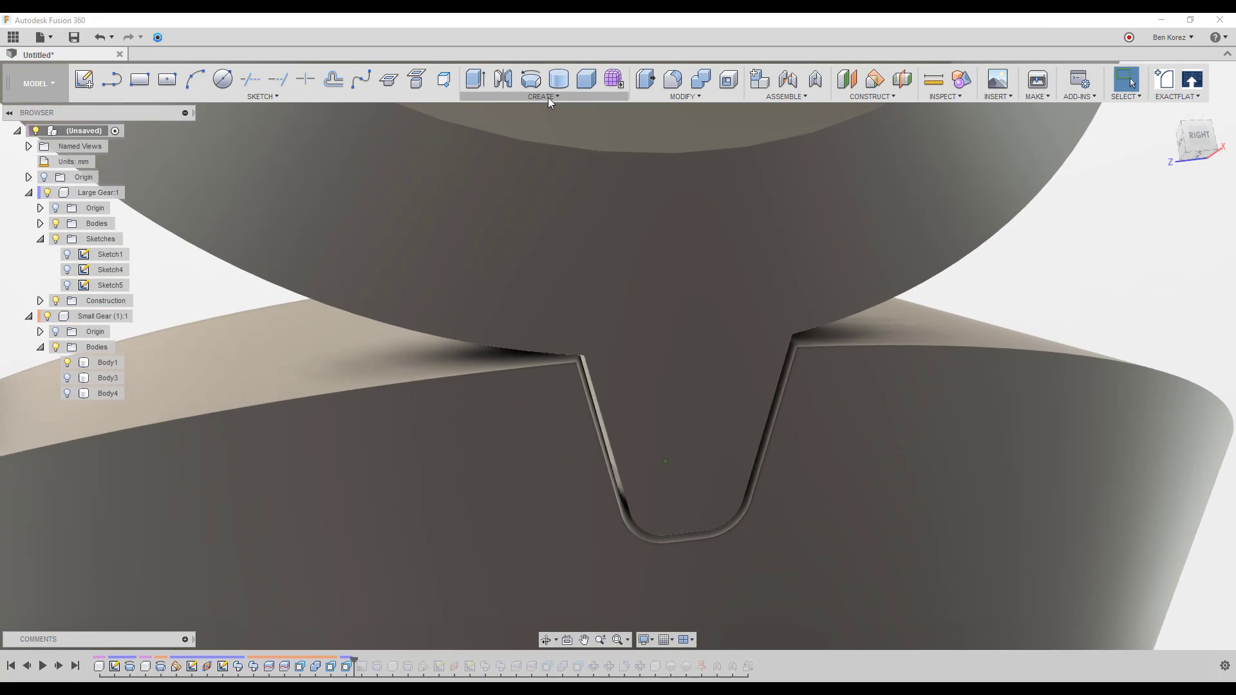
left_click(586, 97)
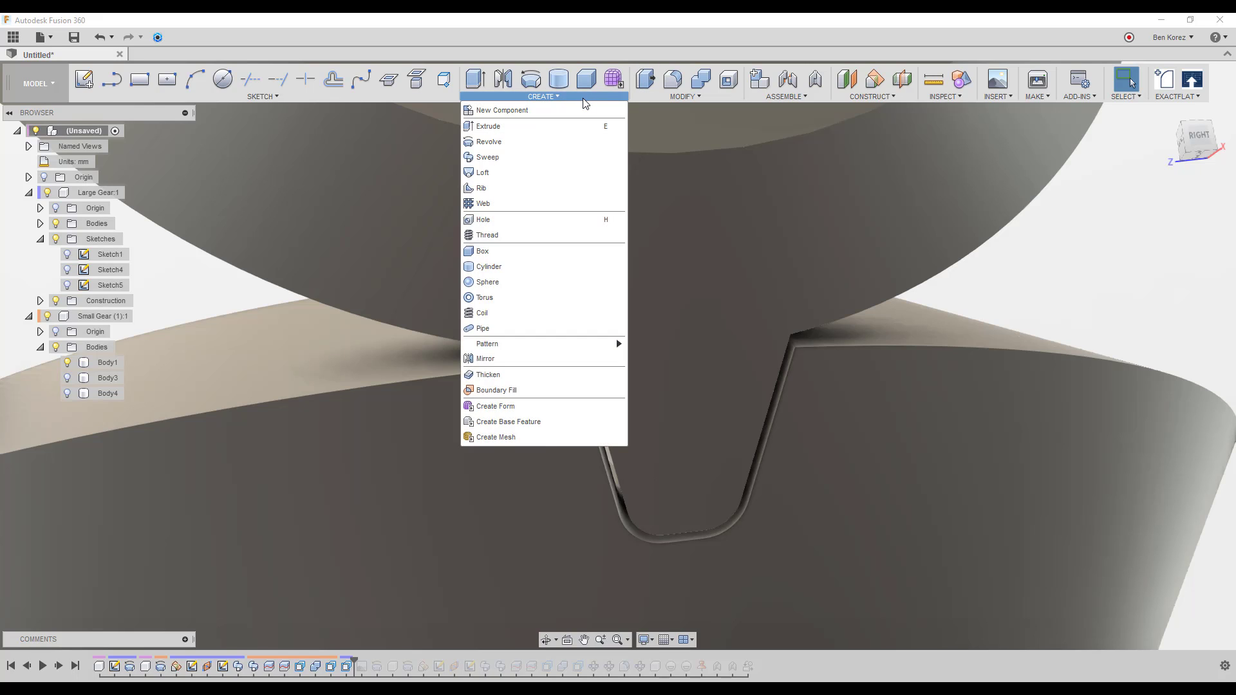
mouse_move(659, 100)
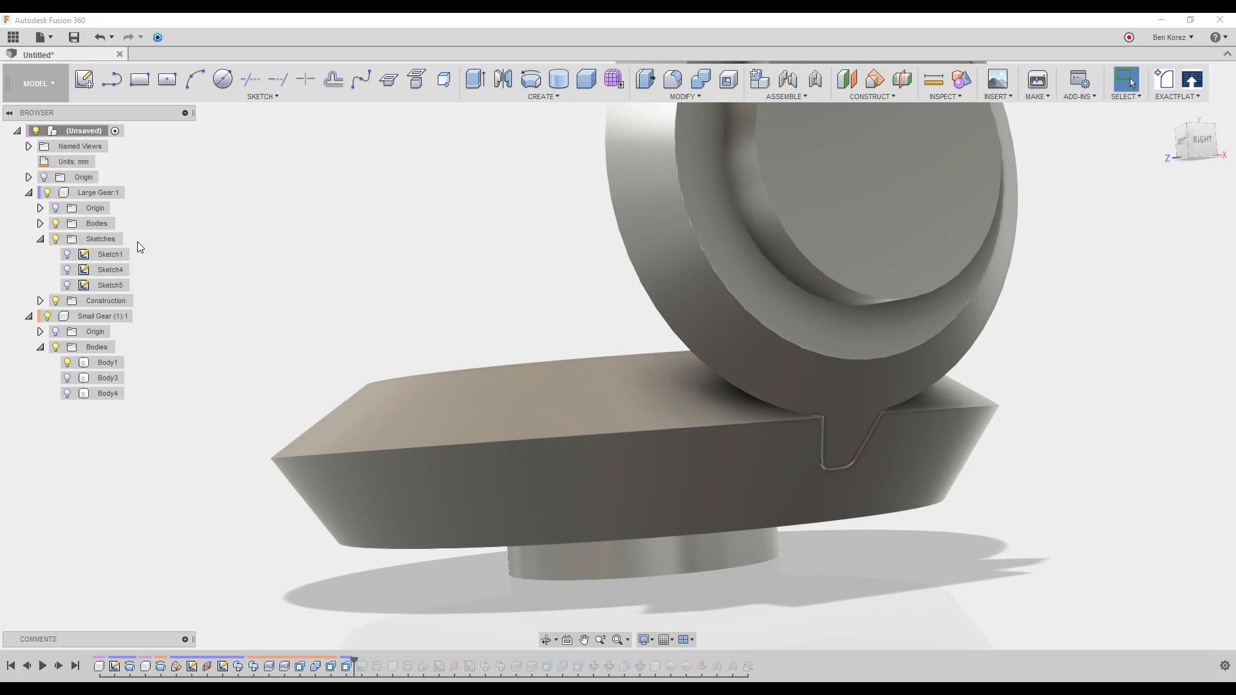
Step: Activate the Large Gear component and hide the Small Gear component
left_click(136, 193)
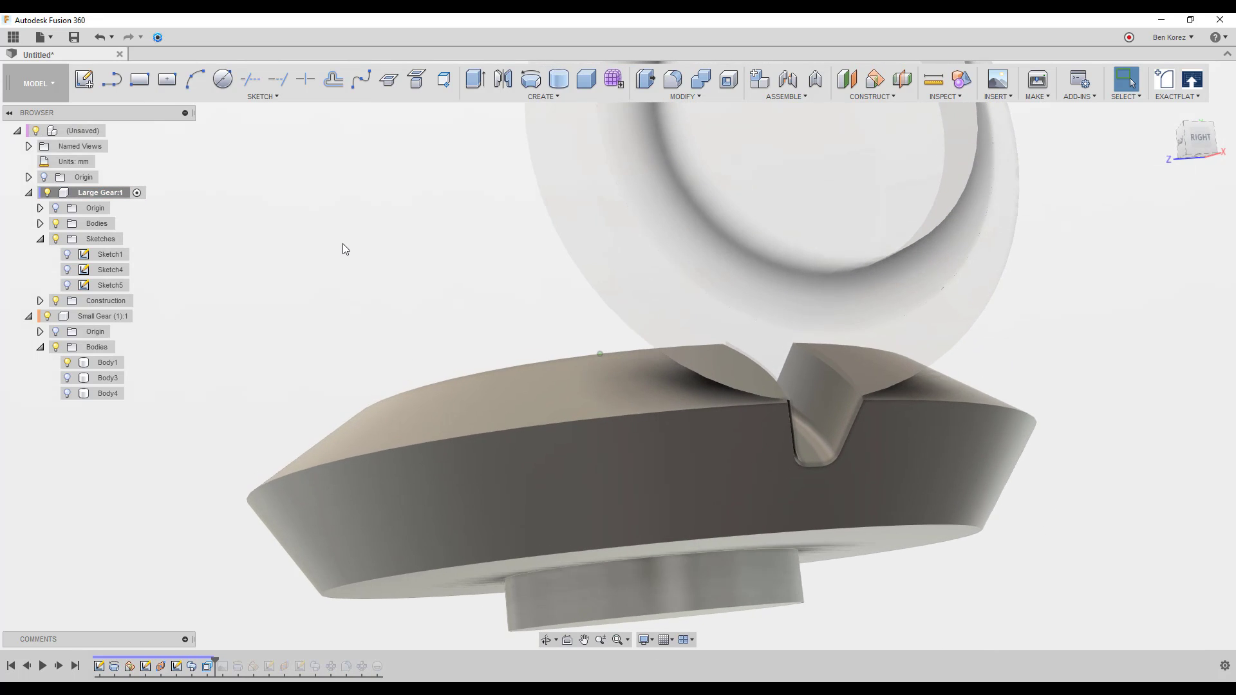
left_click(48, 316)
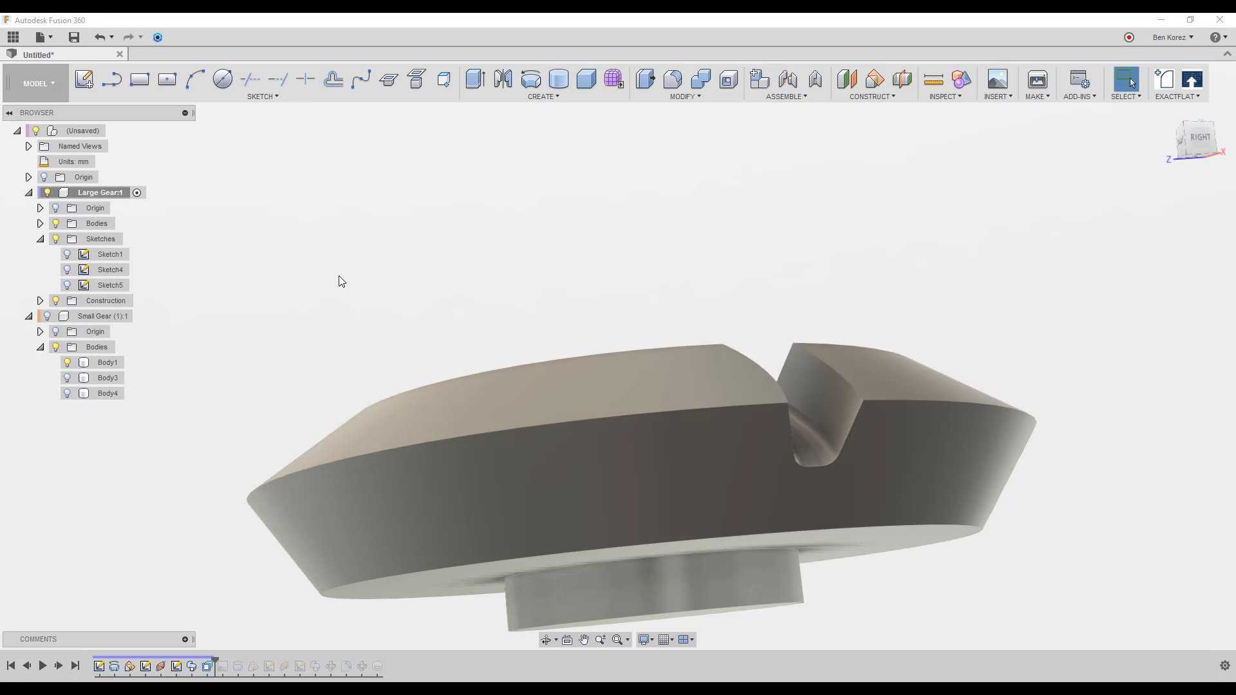
Step: Circular-pattern the tooth gap's five faces around the large gear's axis, using the Faces pattern type, Full type and a quantity of 21
left_click(533, 97)
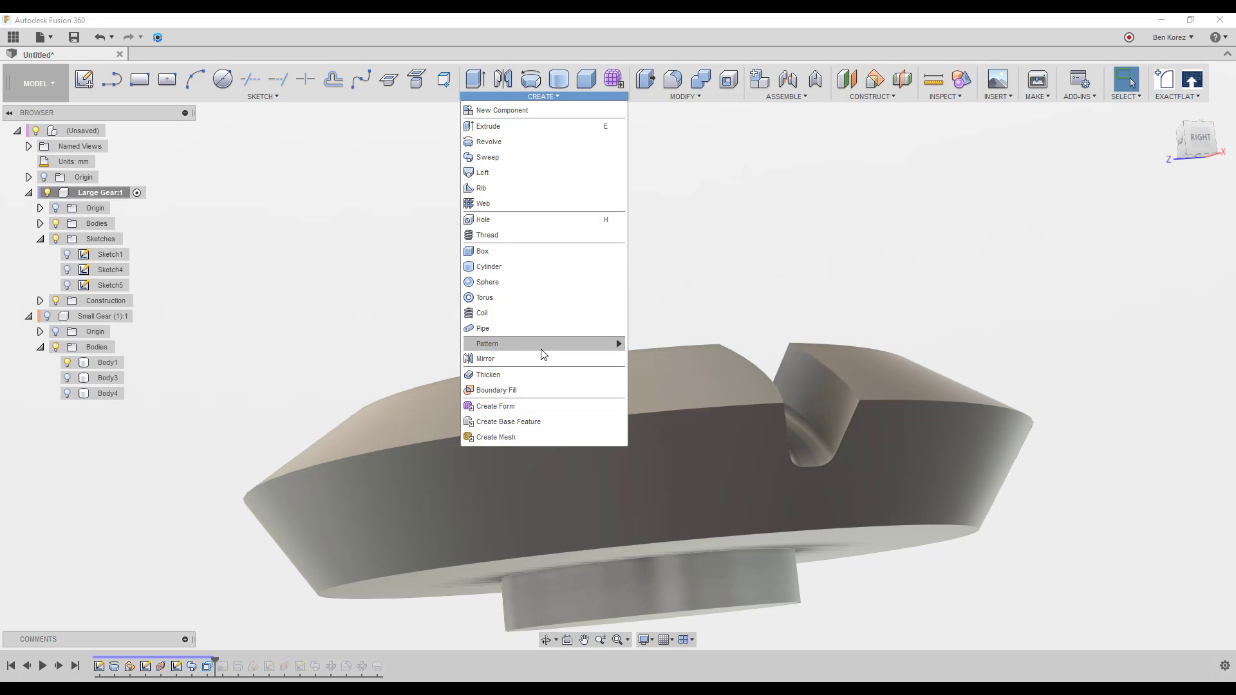
mouse_move(542, 353)
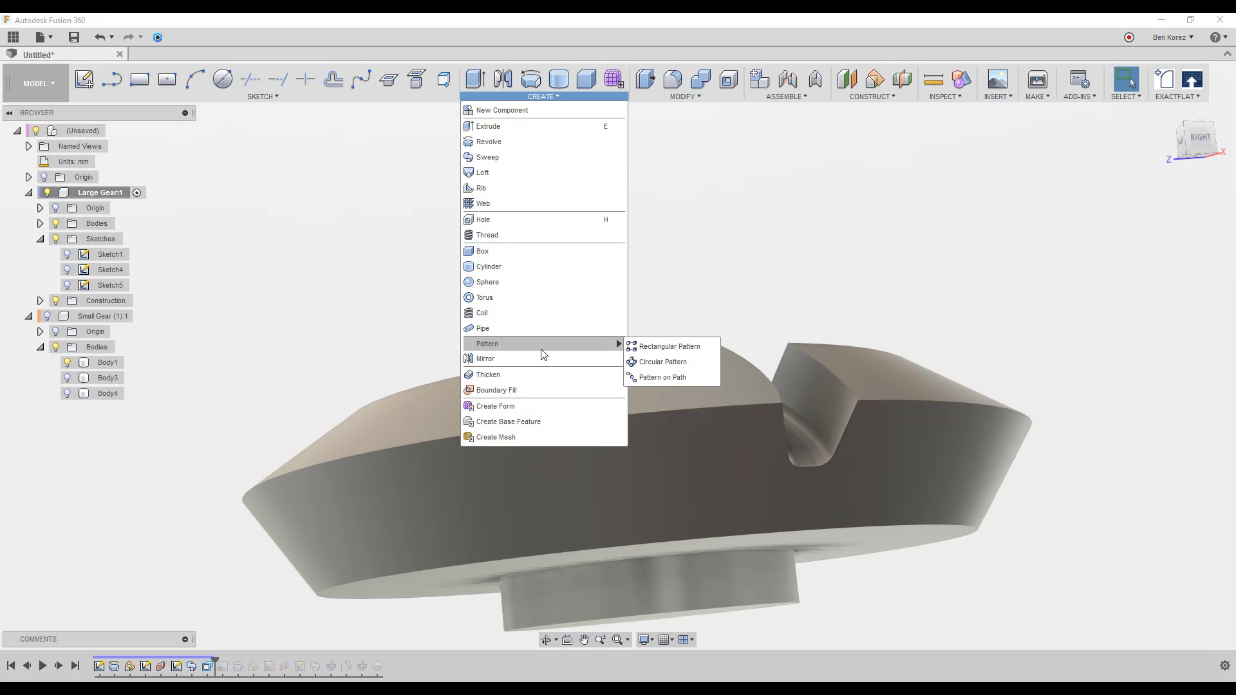
left_click(654, 365)
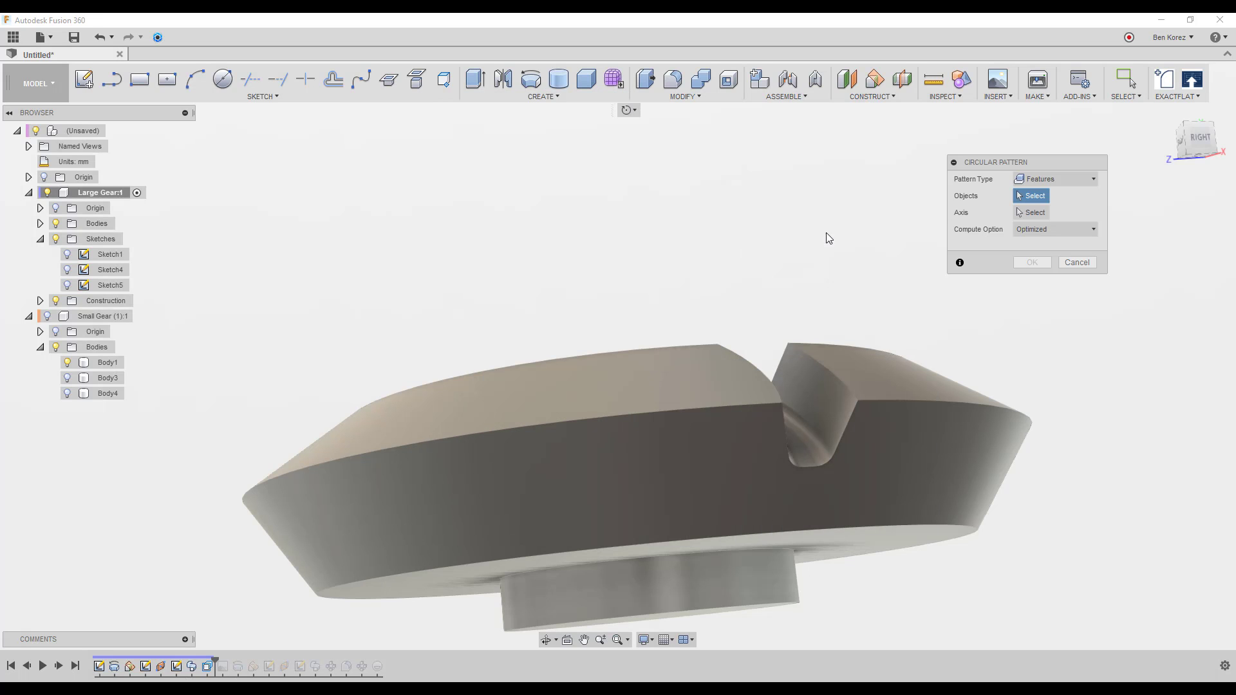
left_click(1058, 197)
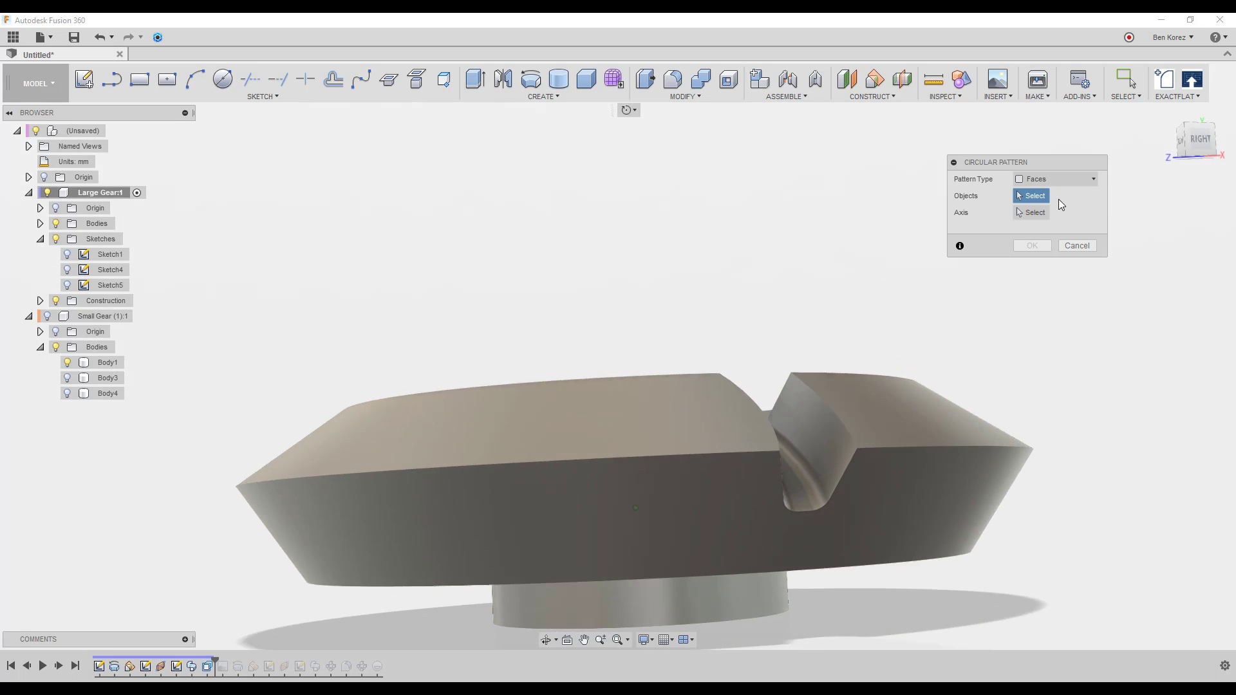
left_click(754, 491)
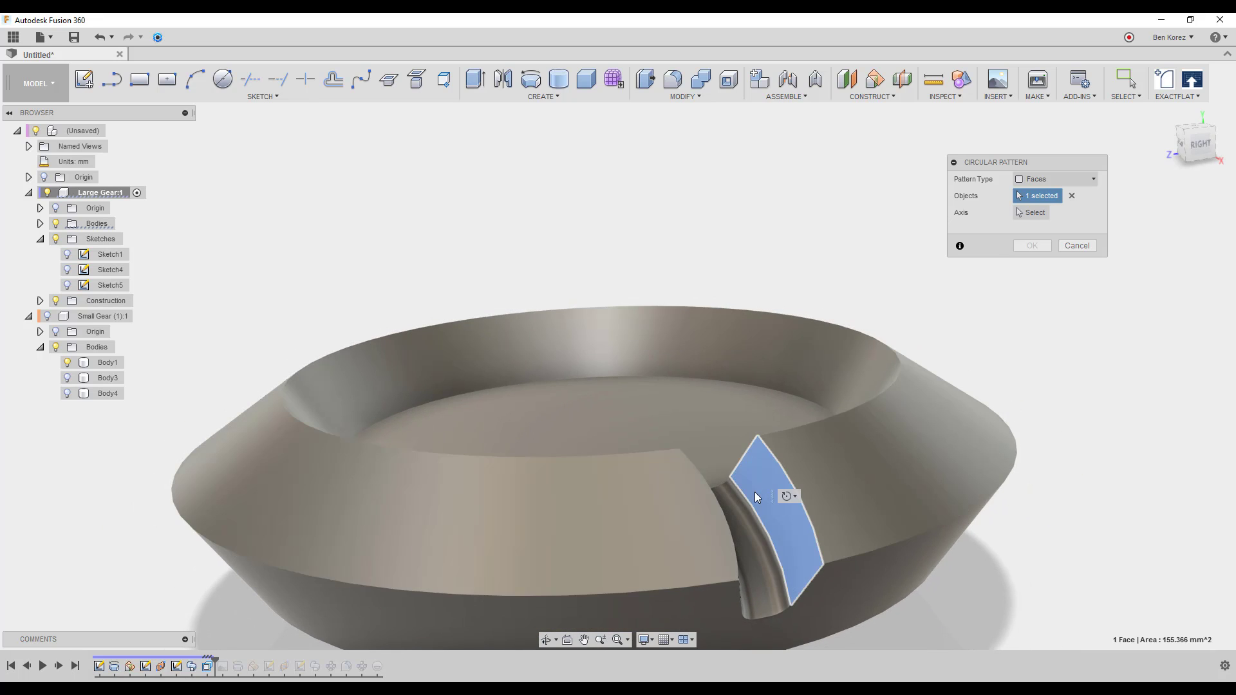
left_click(746, 505)
middle_click_drag(747, 505, 569, 513, "shift")
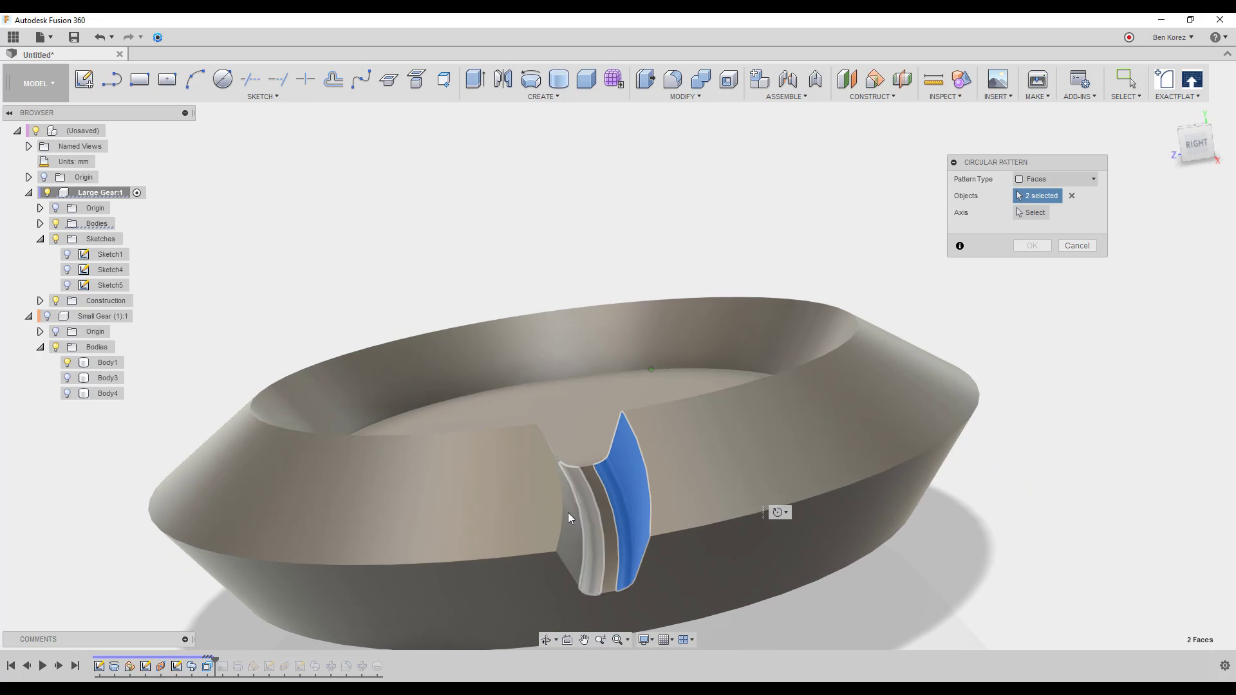
left_click(602, 527)
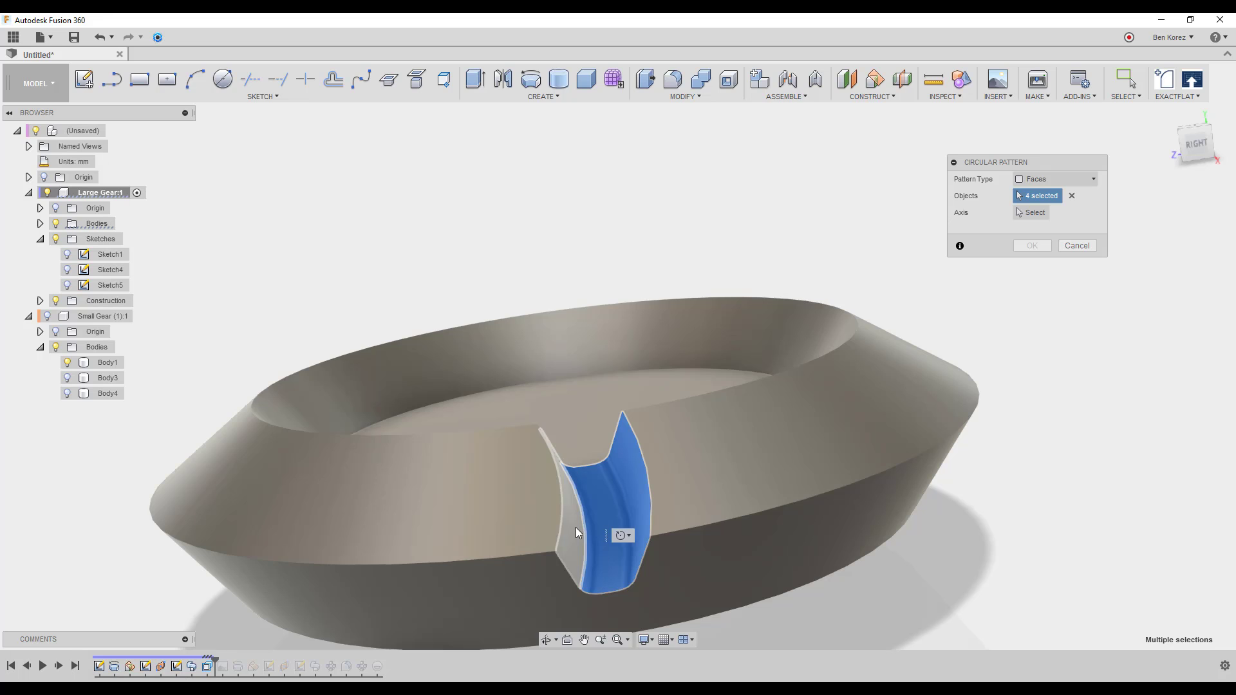
left_click(576, 527)
left_click(1028, 215)
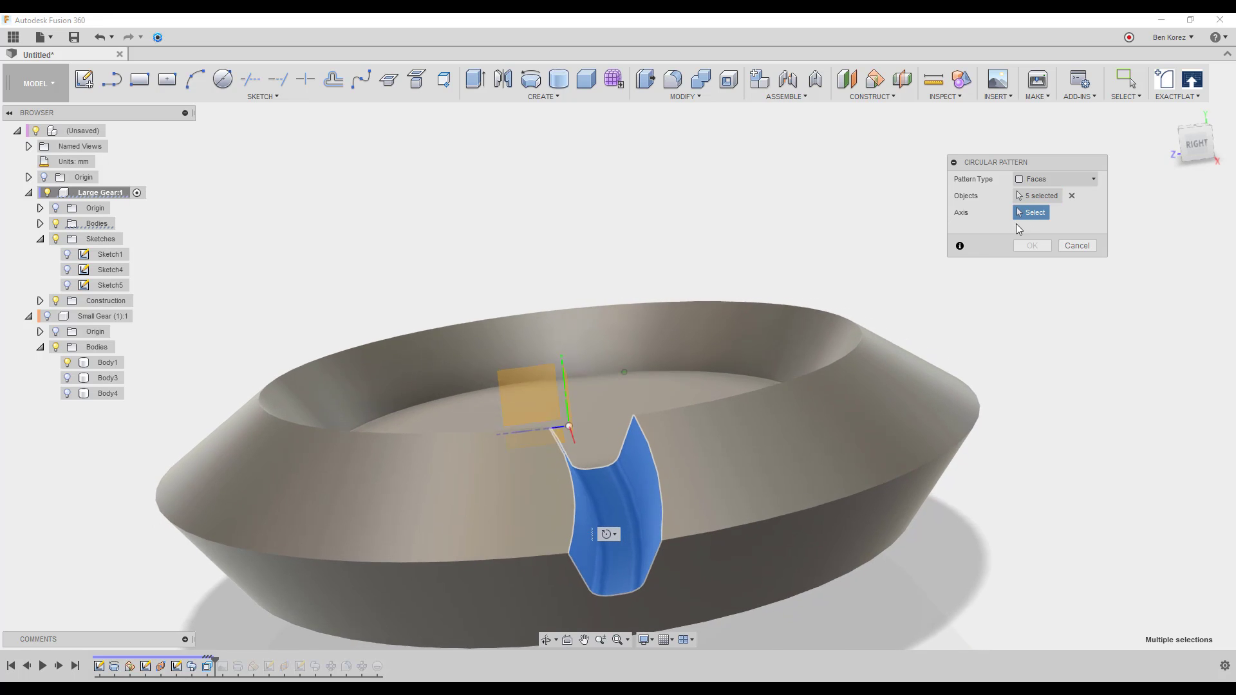
left_click(866, 376)
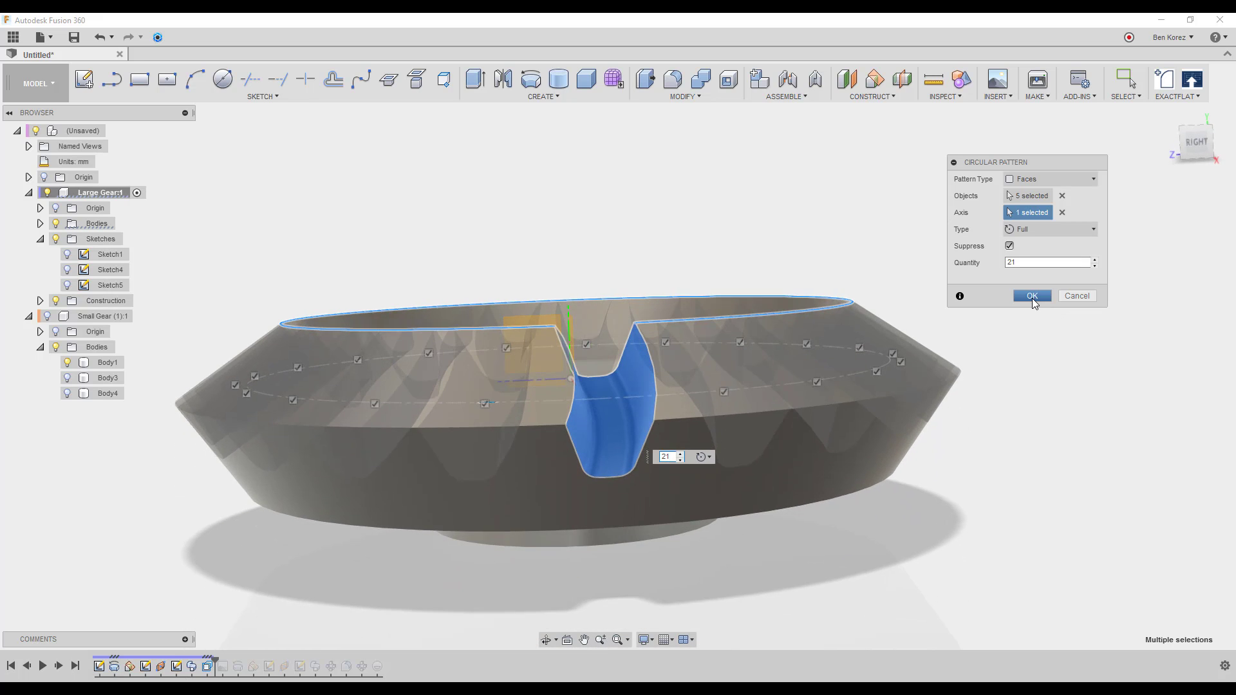
left_click(1033, 296)
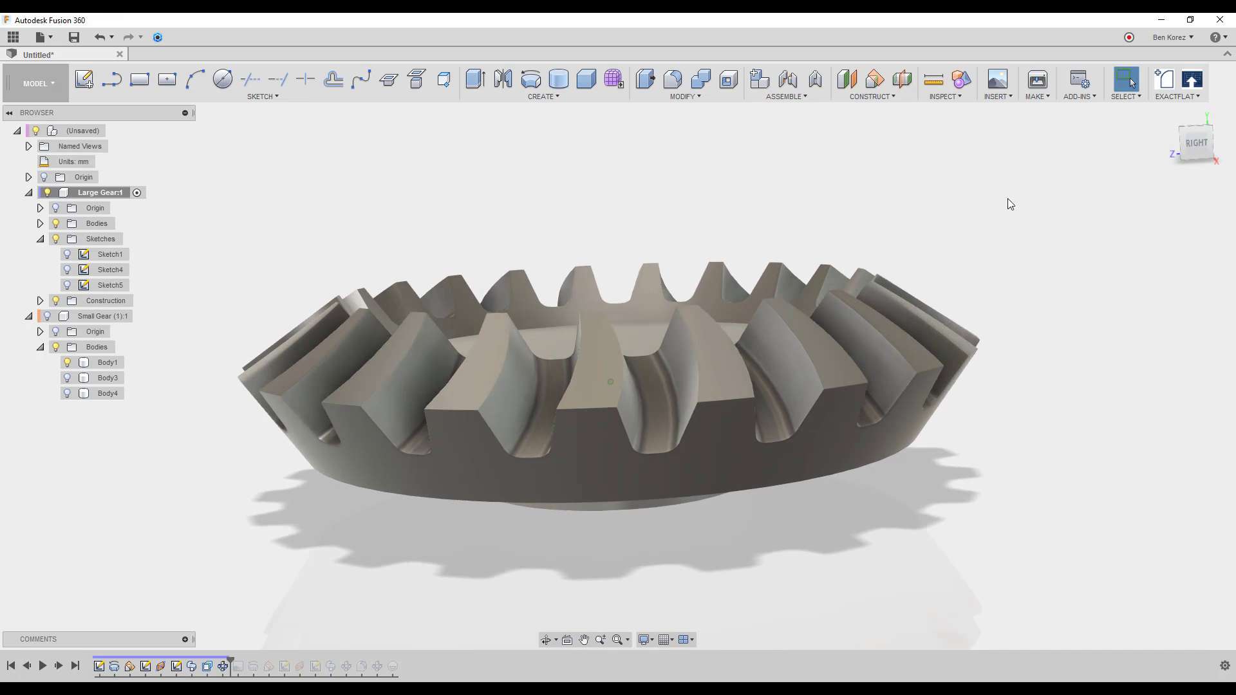
Step: Show the large gear's Sketch1 briefly for reference and hide it again
left_click(68, 256)
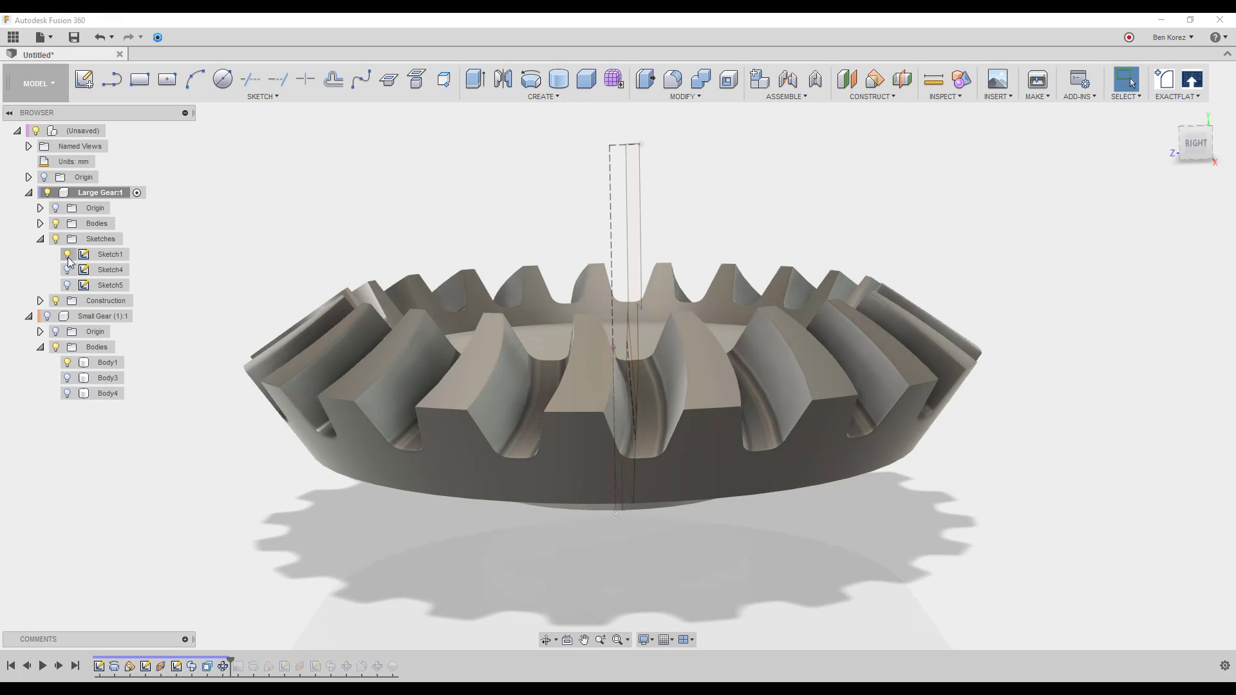
left_click(68, 256)
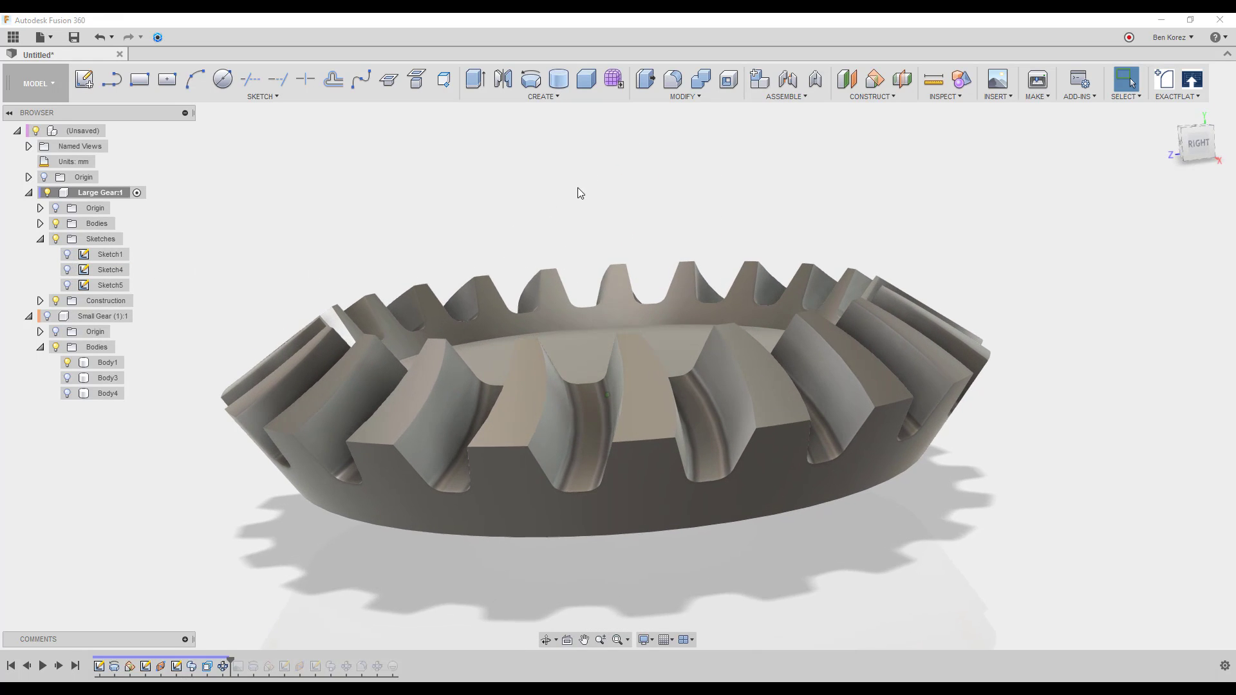
Step: Fillet the two long curved top edges of one large gear tooth with a 2 mm constant radius
left_click(674, 81)
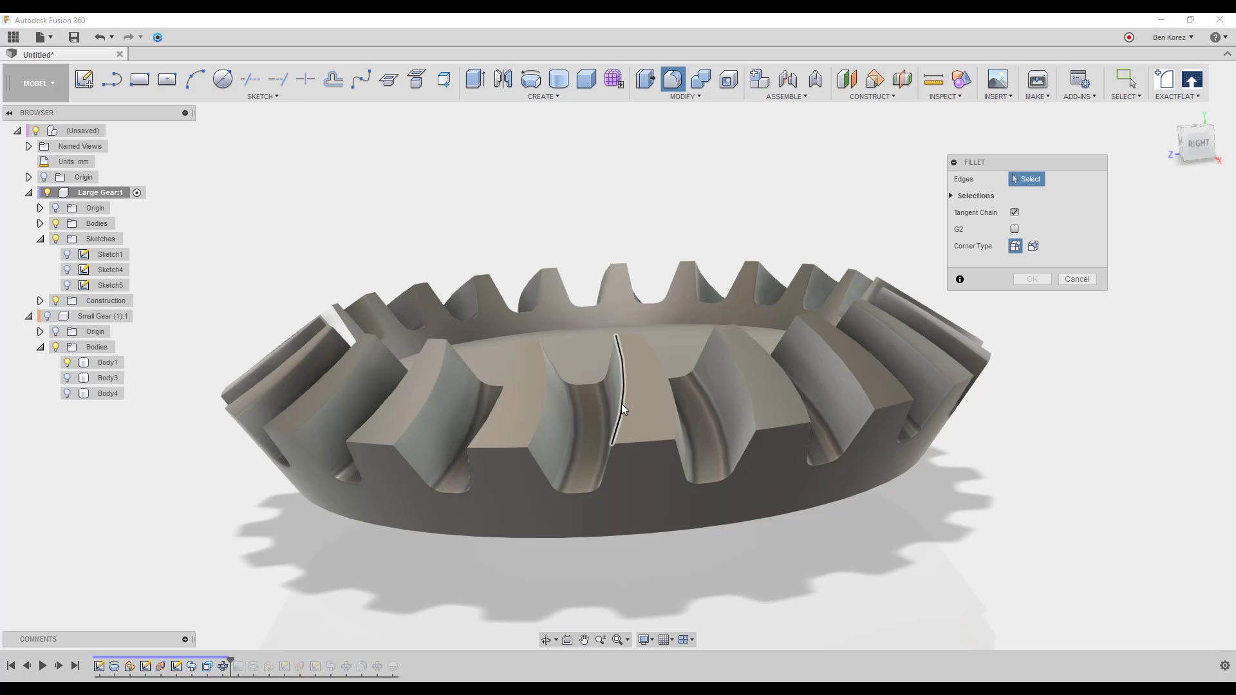
left_click(618, 422)
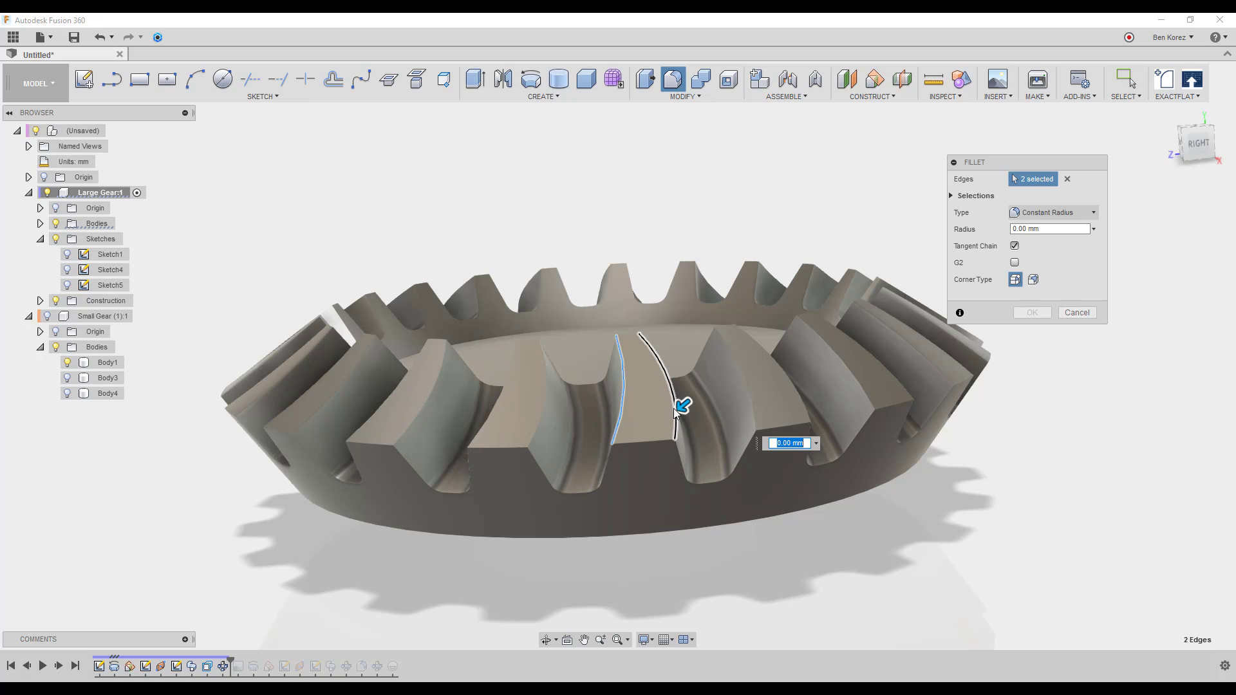
type("2")
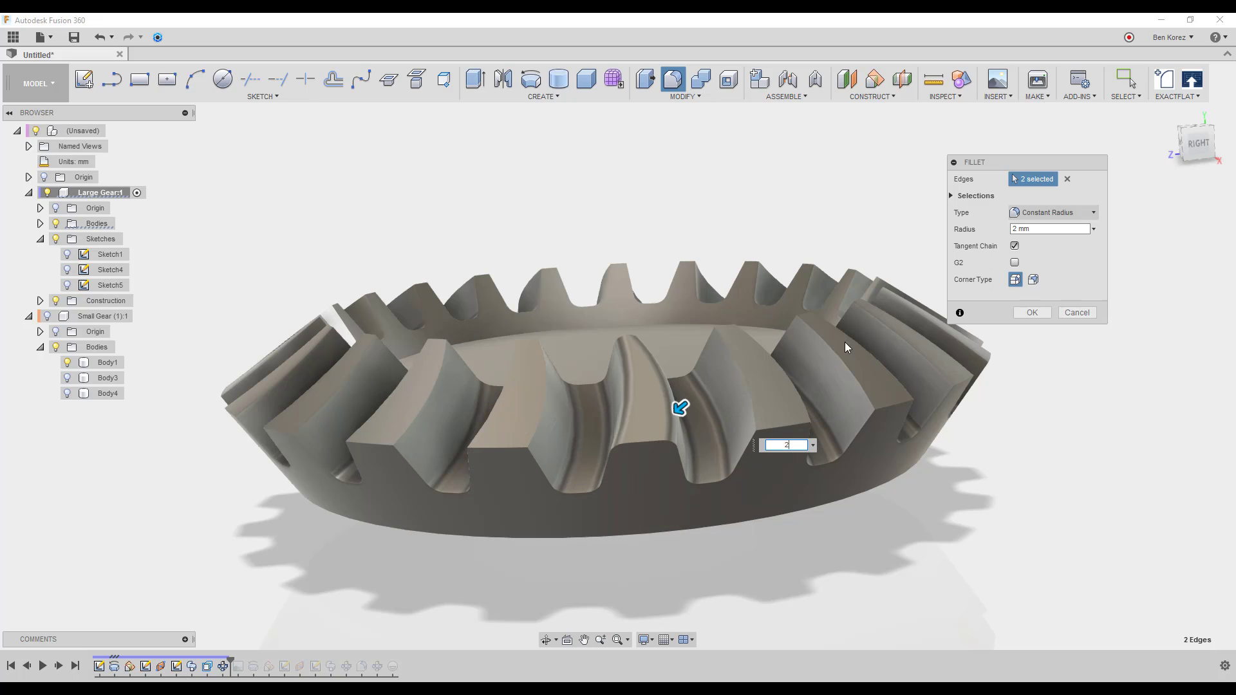
left_click(1027, 313)
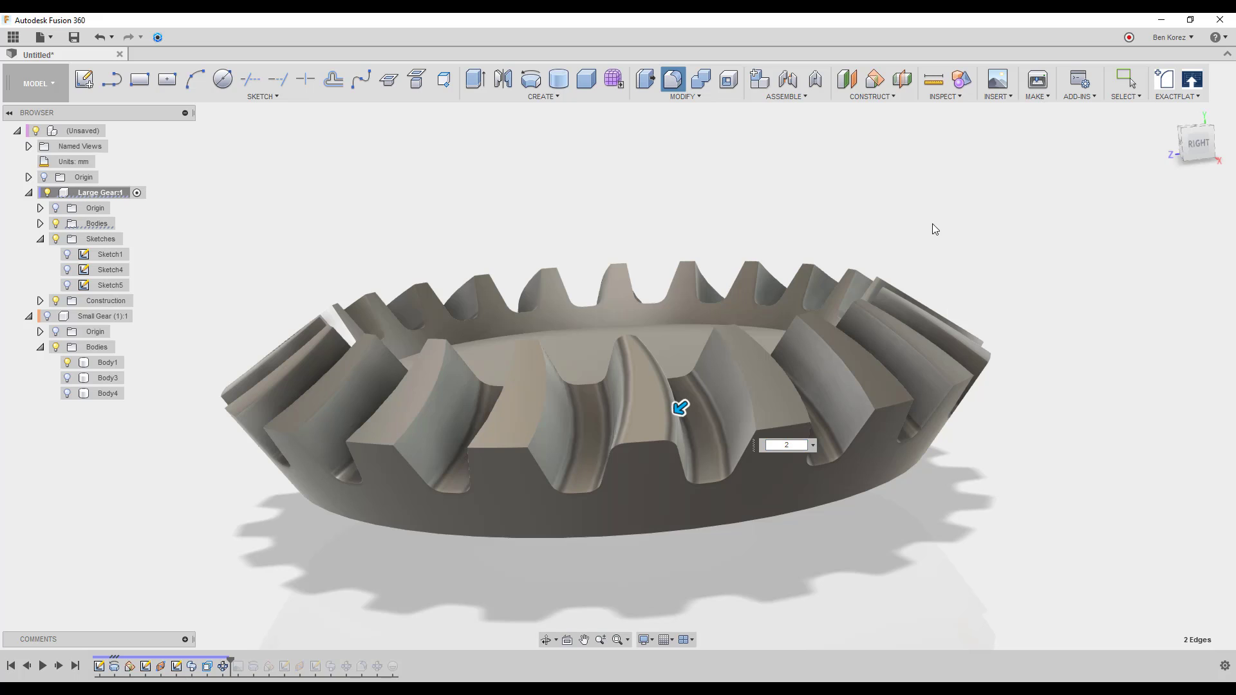
Step: Circular-pattern the tooth-edge fillet around the large gear's axis, using the Features pattern type, Full type, Optimized compute and a quantity of 21
left_click(562, 99)
mouse_move(590, 343)
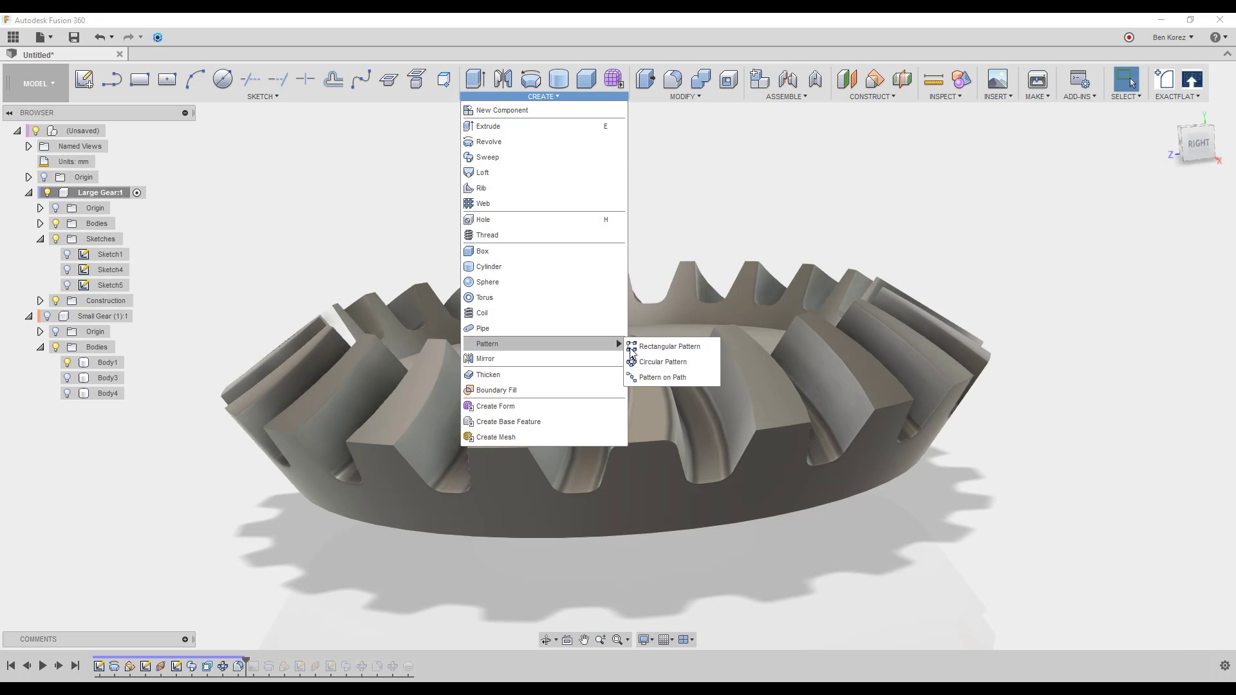
left_click(663, 361)
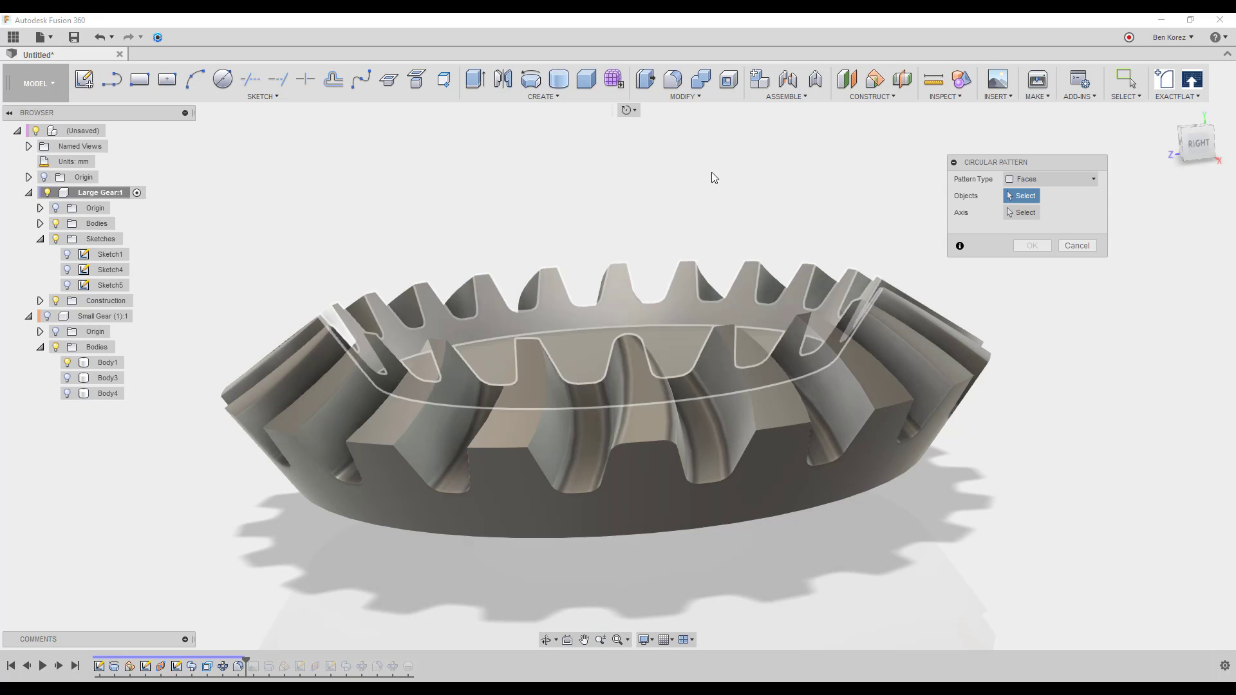
left_click(1043, 181)
left_click(1041, 223)
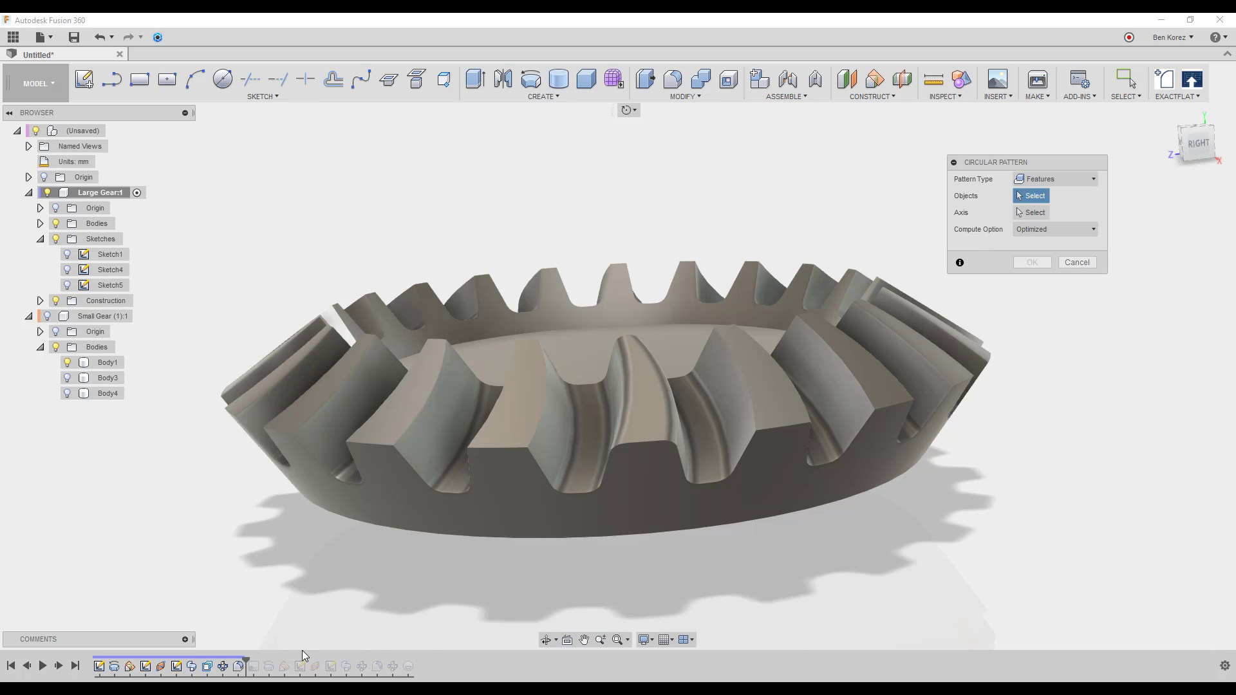
left_click(238, 668)
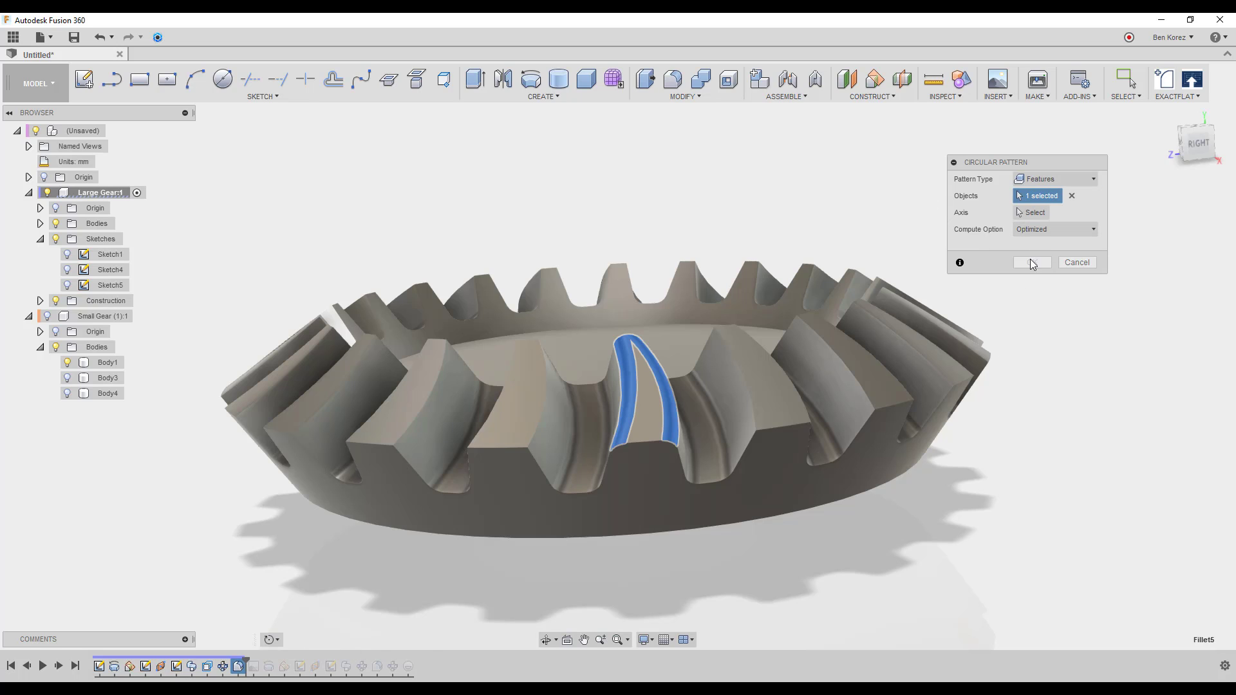
left_click(1033, 213)
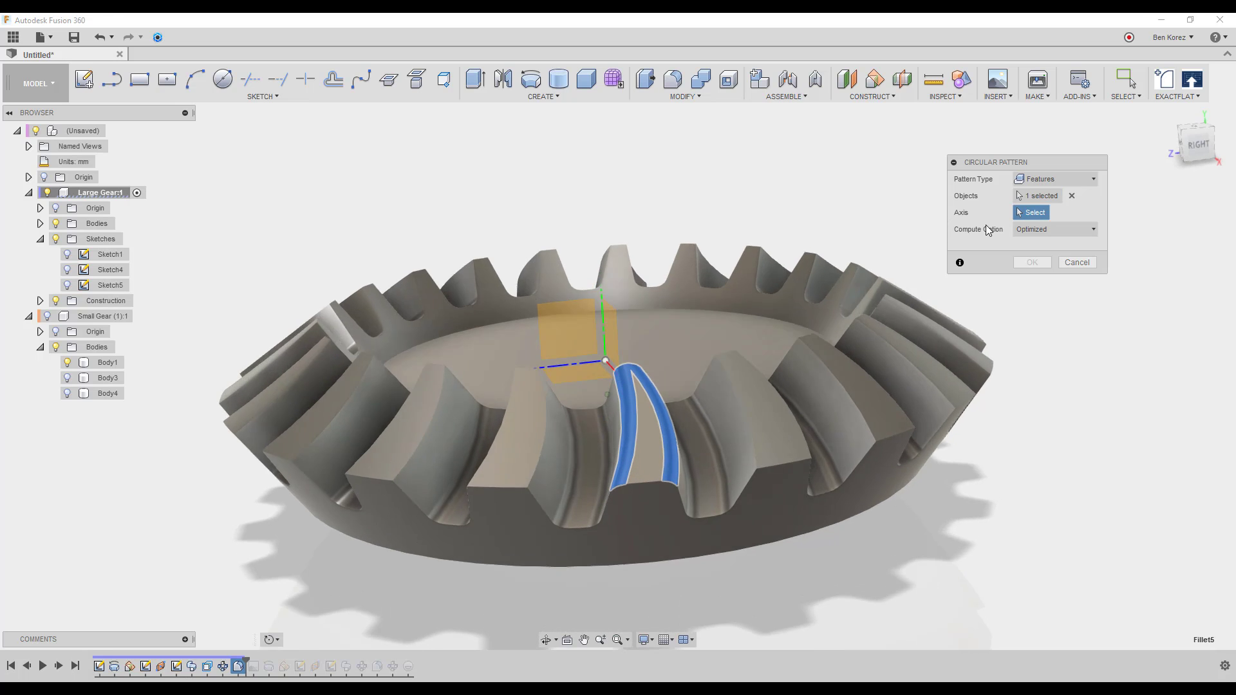
middle_click_drag(986, 225, 944, 372, "shift")
left_click(860, 417)
middle_click_drag(1044, 394, 1078, 266, "shift")
left_click(1077, 265)
type("21")
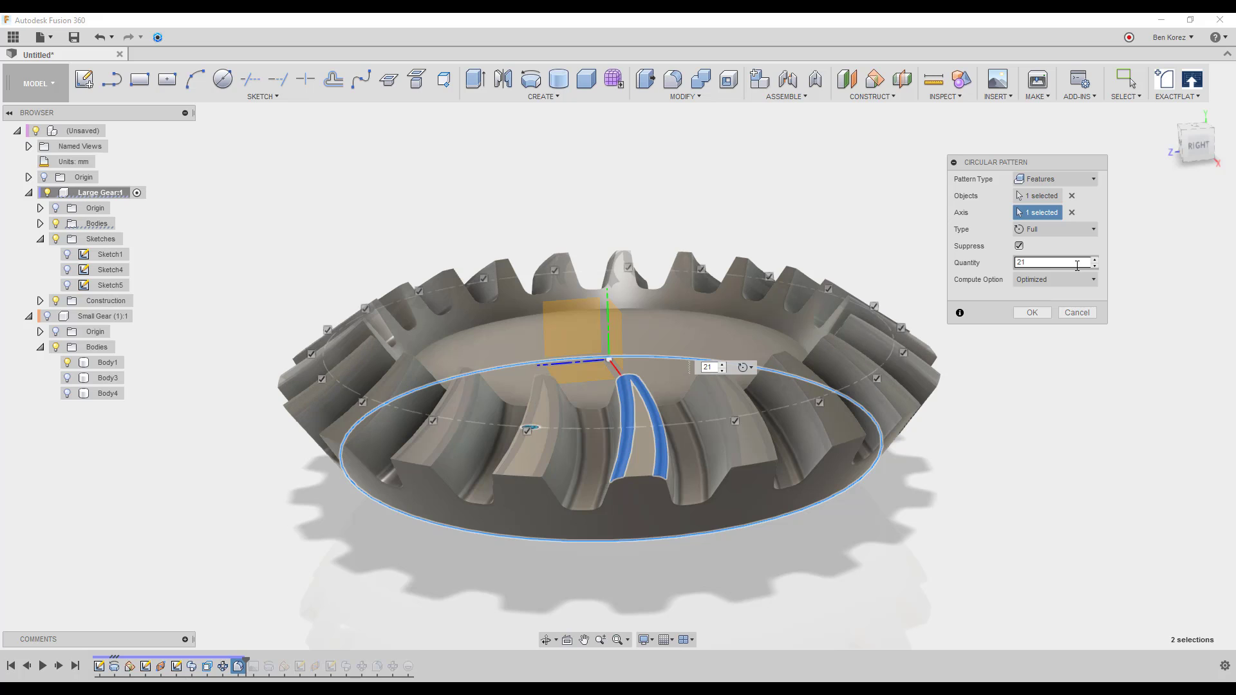
left_click(1034, 313)
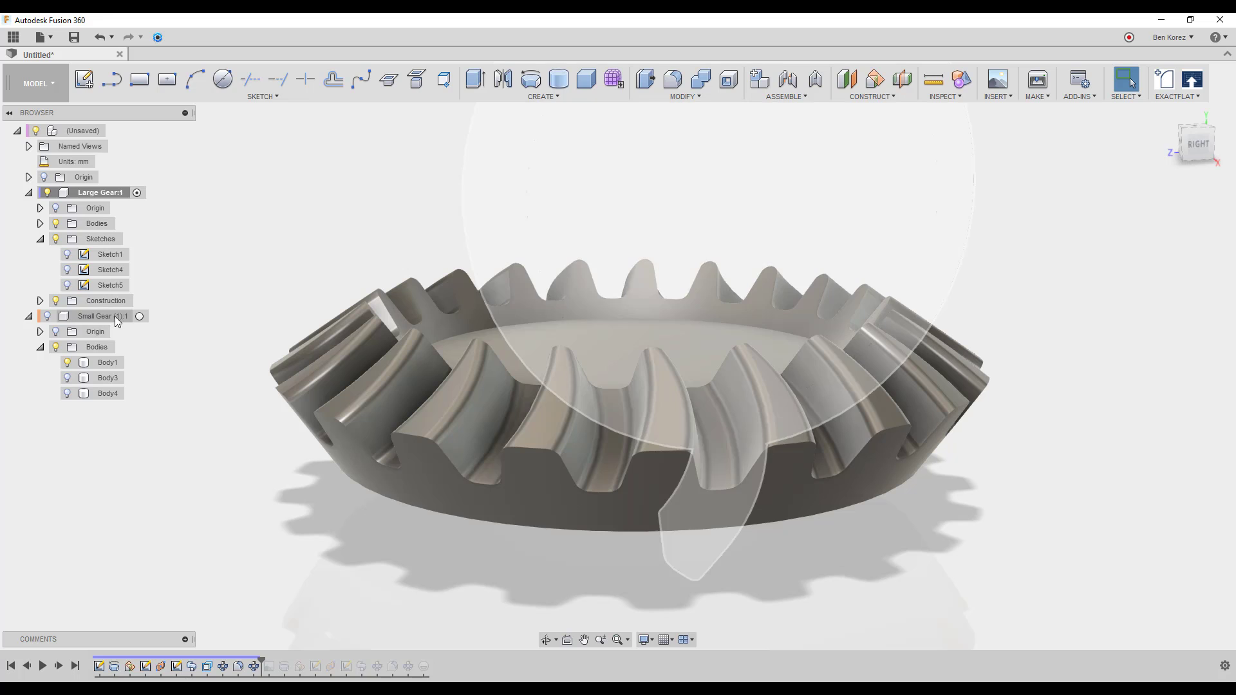
Step: Show and activate the Small Gear component, and hide the Large Gear component
left_click(47, 316)
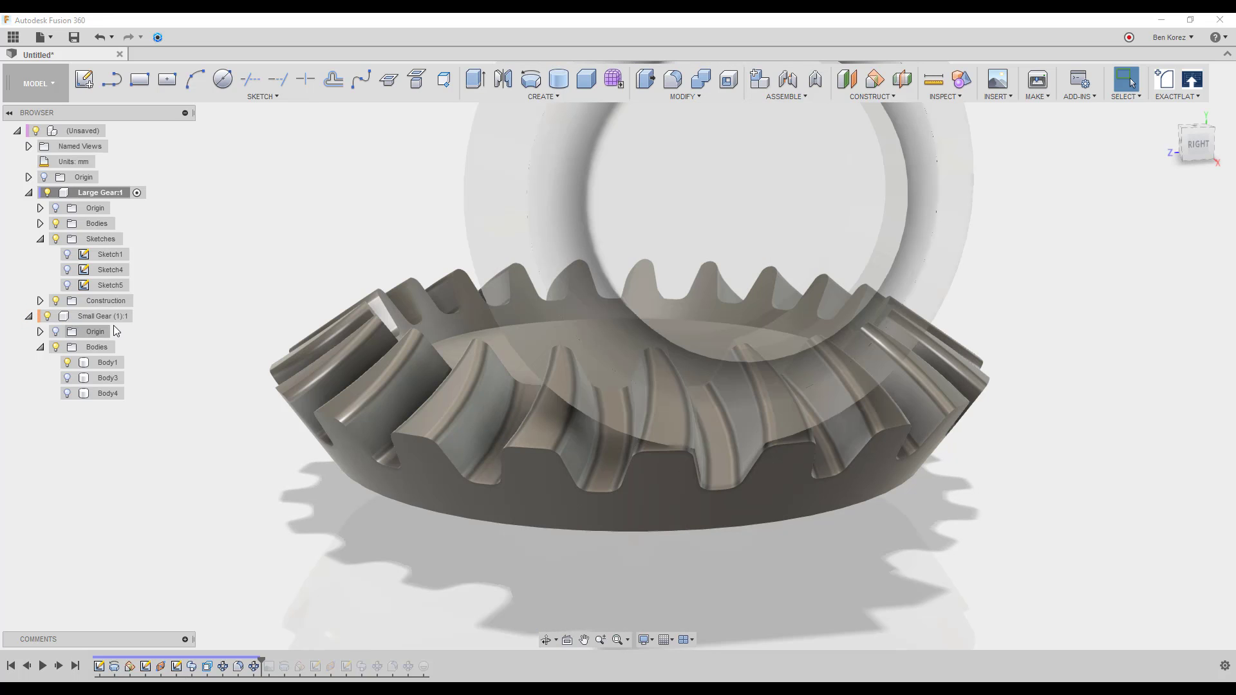
left_click(138, 317)
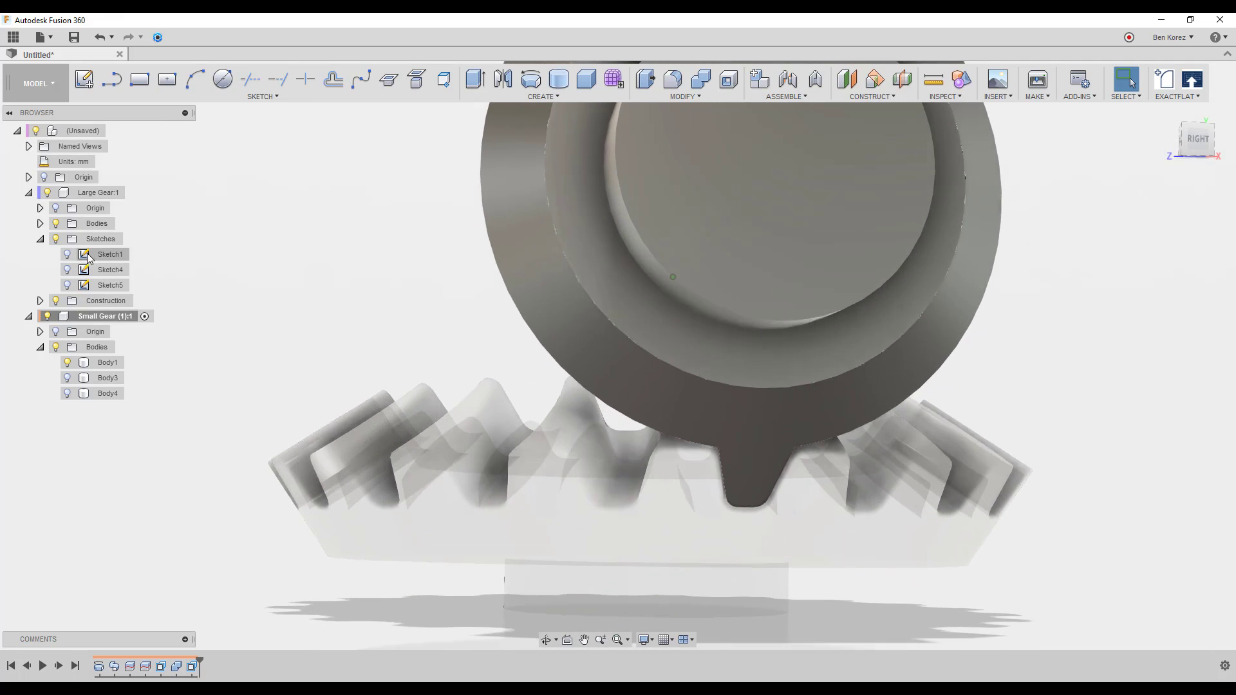
left_click(47, 193)
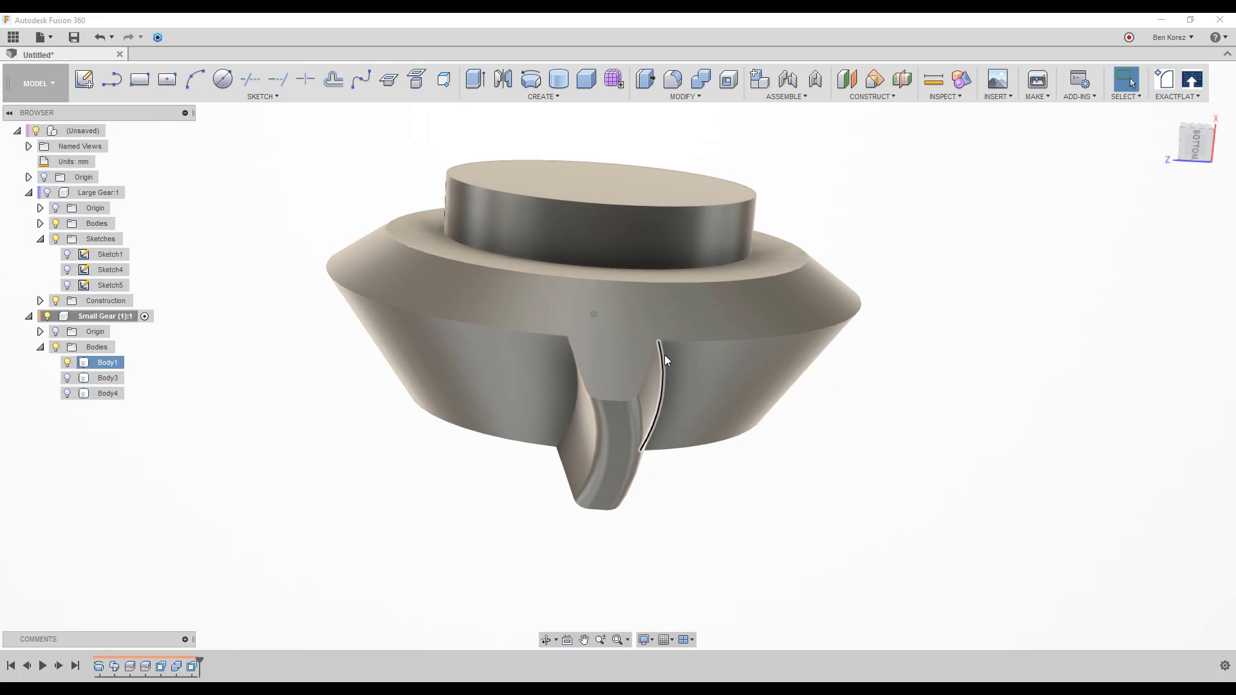
Step: Fillet the two curved root edges where the small gear's tooth meets the body with a 2 mm constant radius
left_click(664, 354)
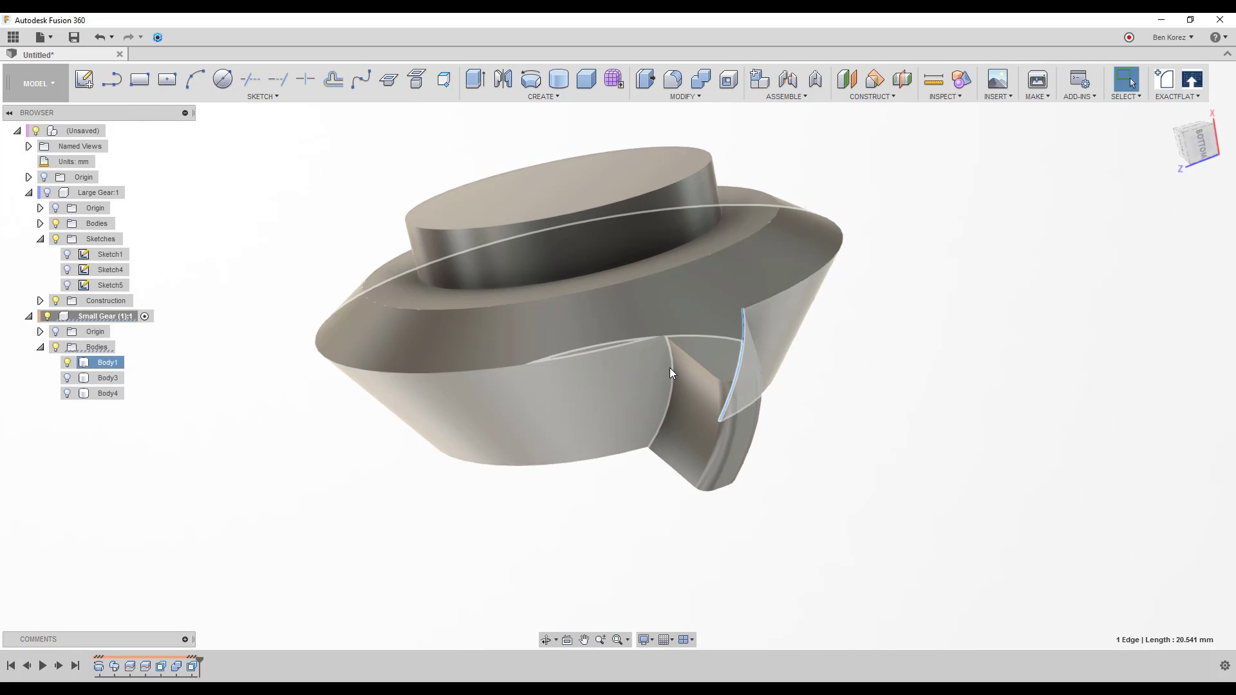
left_click(670, 369, "ctrl")
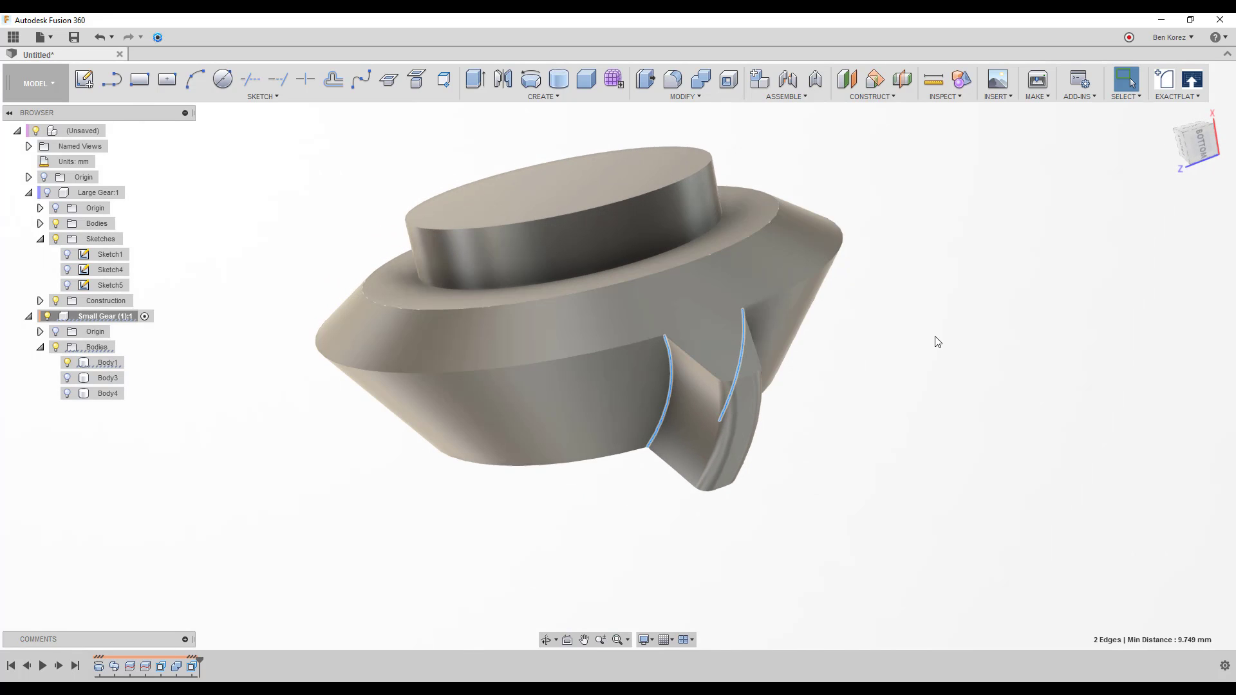
left_click(675, 83)
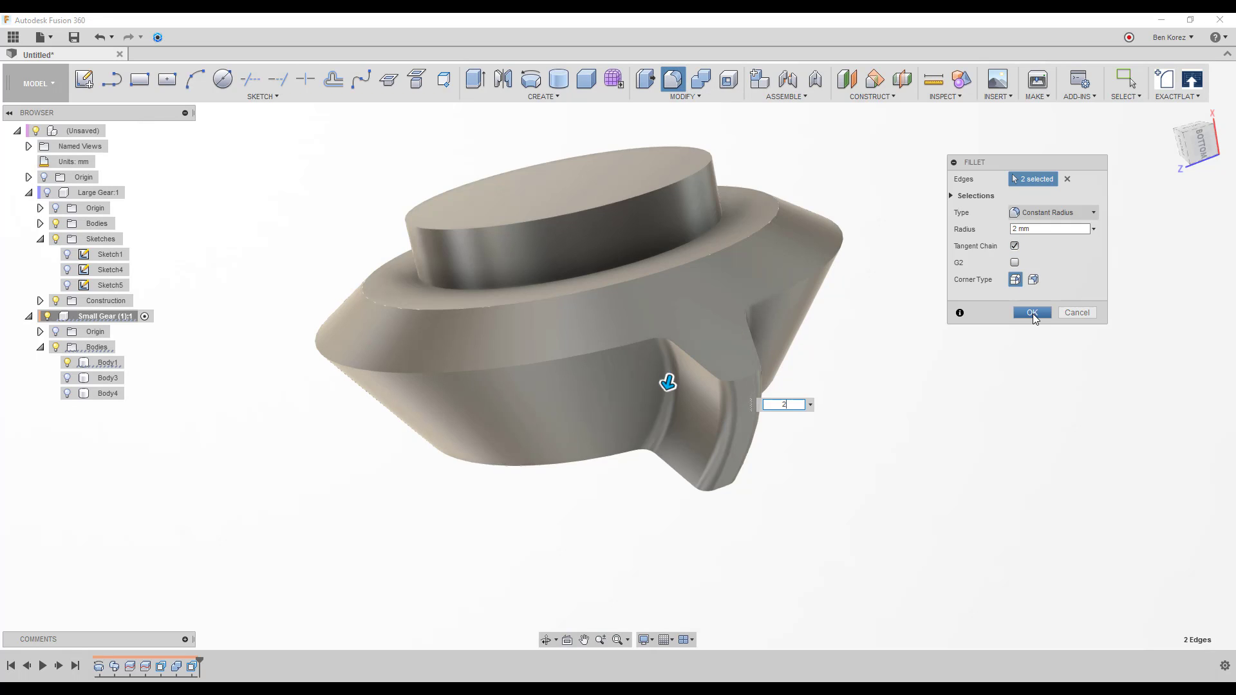
left_click(1033, 313)
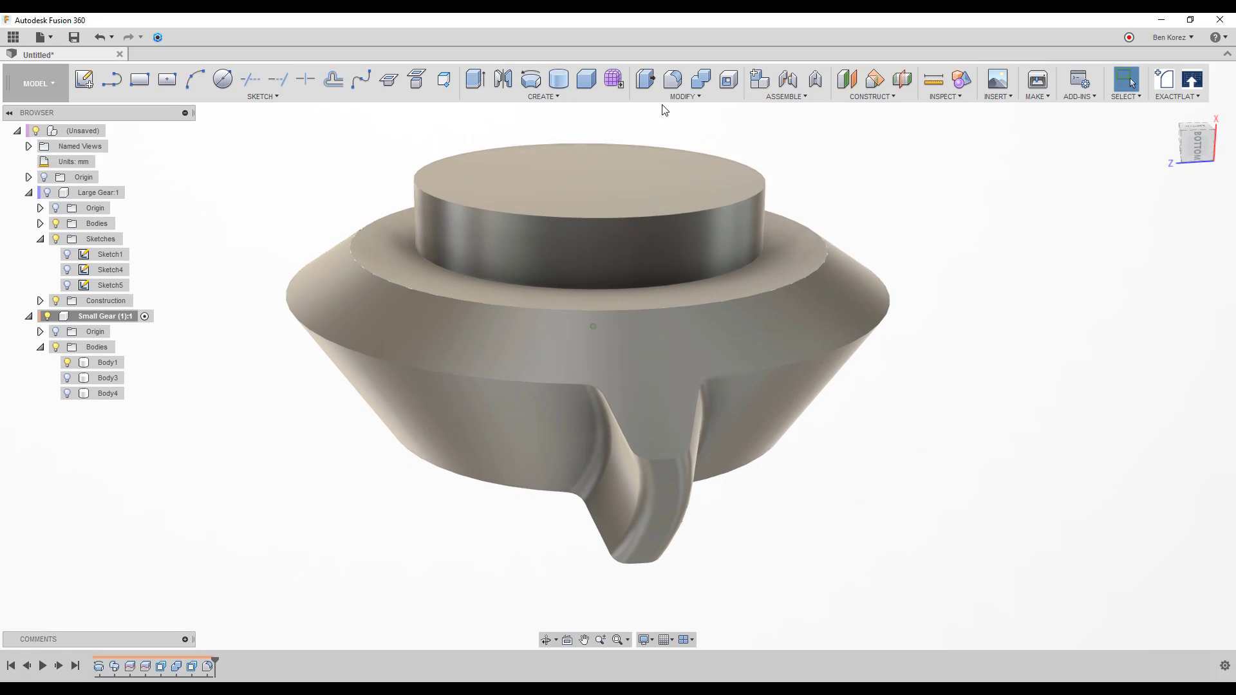
Step: Start a circular pattern with the Faces pattern type and select the small gear tooth's seven flank, tip and fillet faces as objects
left_click(577, 98)
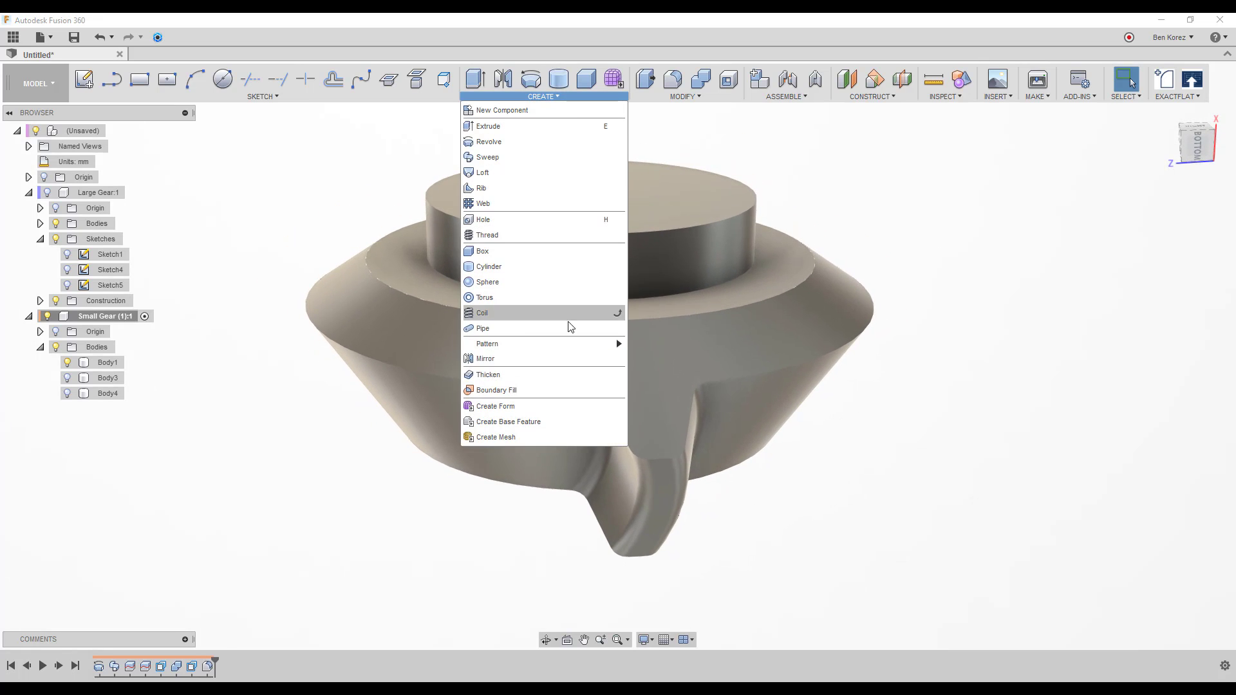
mouse_move(611, 346)
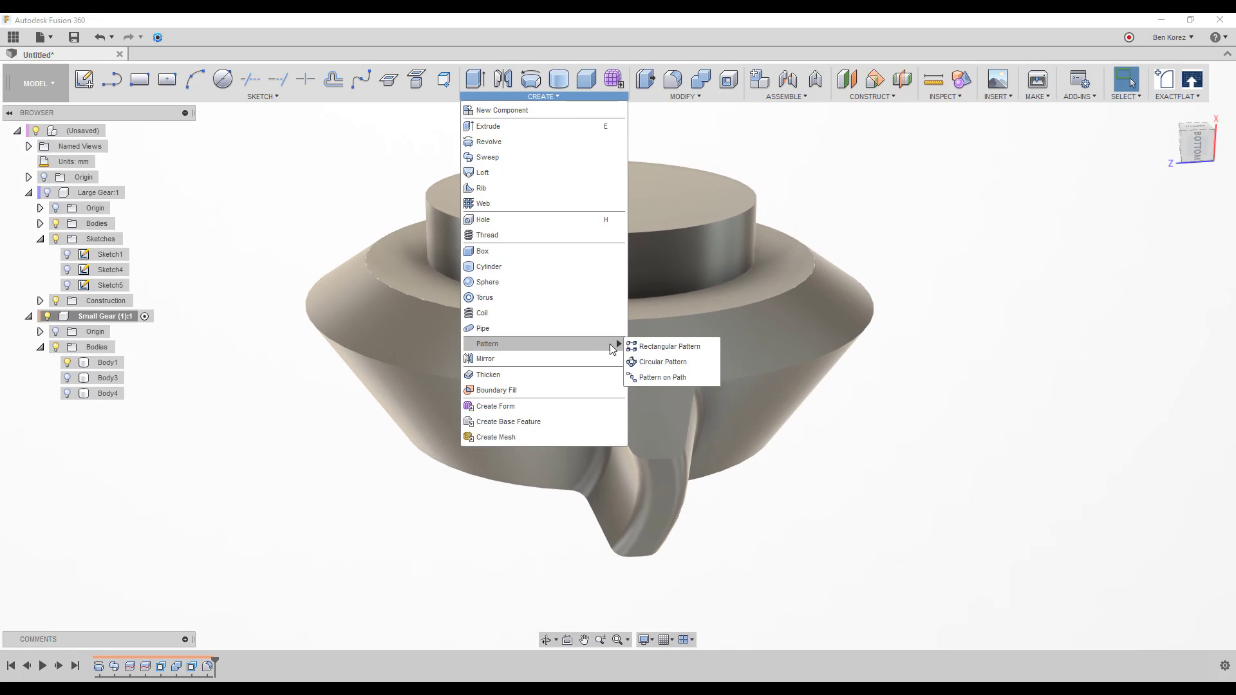
left_click(664, 361)
left_click(1072, 180)
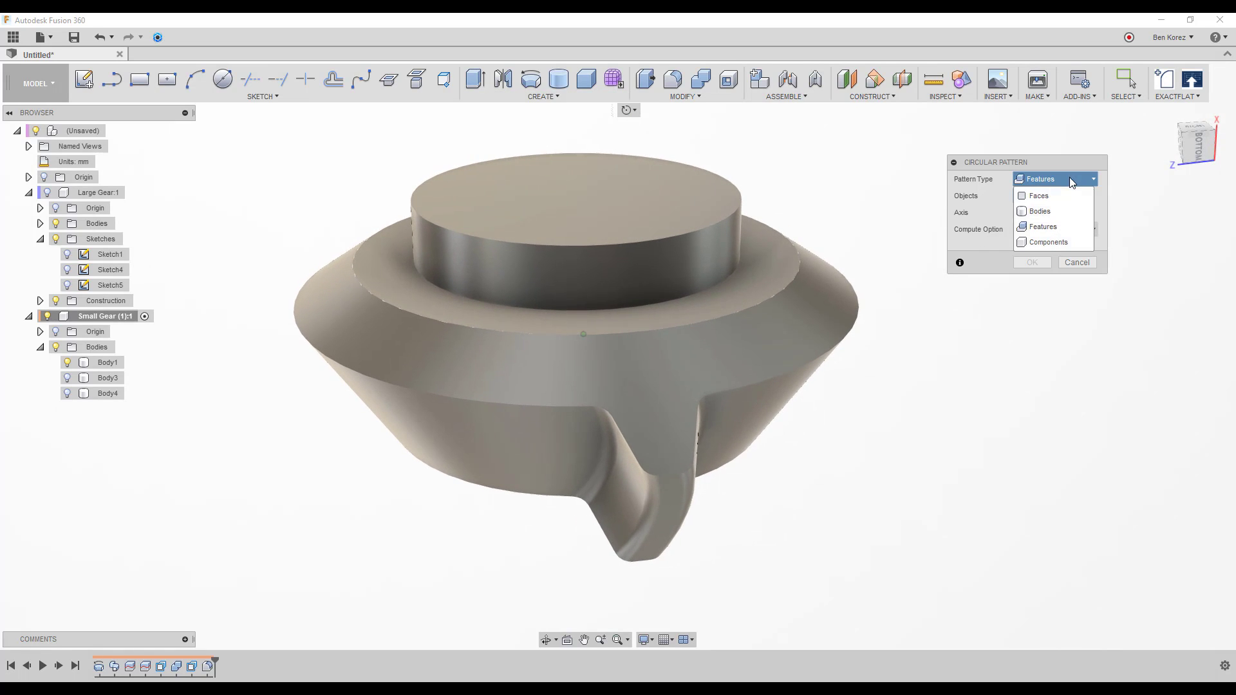
left_click(1052, 196)
middle_click_drag(750, 589, 603, 547, "shift")
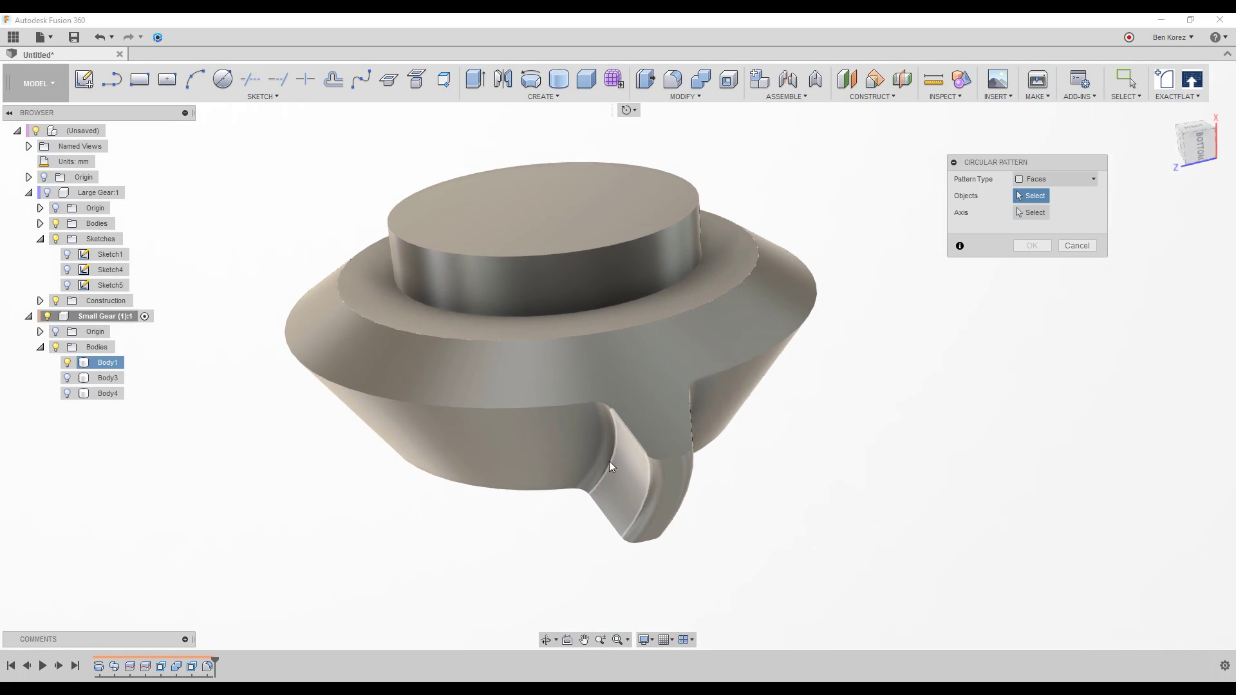
left_click(609, 456)
left_click(637, 478)
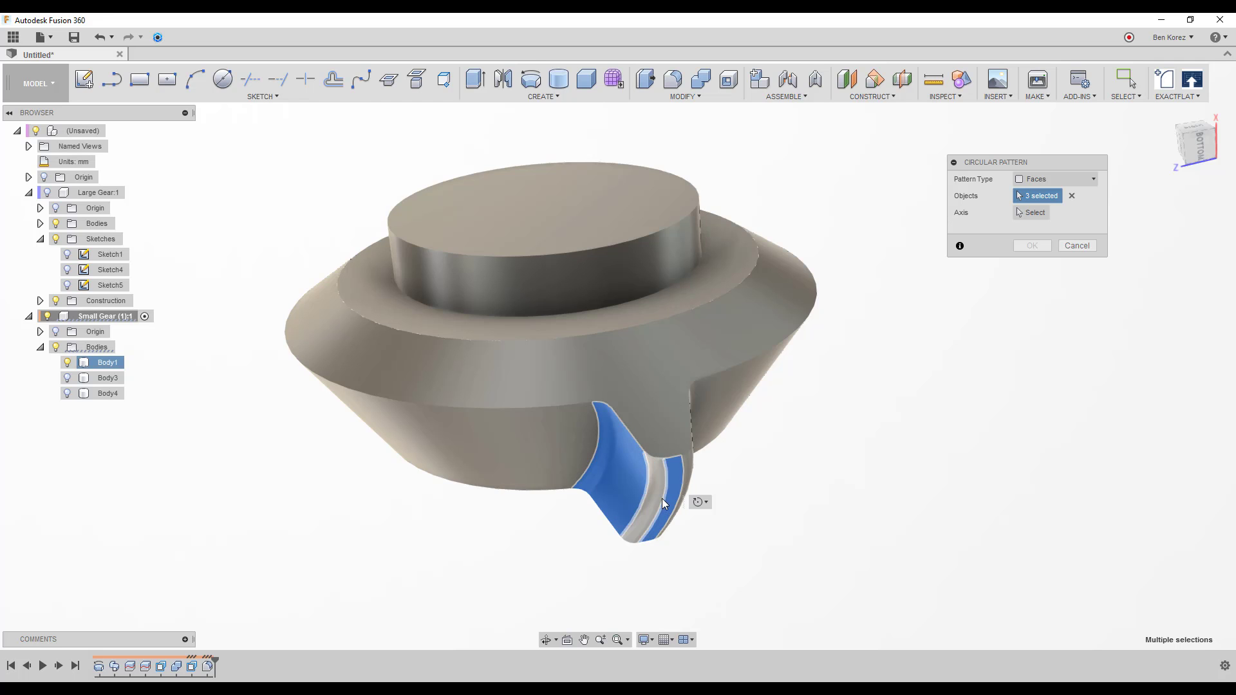
left_click(661, 499)
middle_click_drag(681, 488, 567, 502, "shift")
left_click(542, 501)
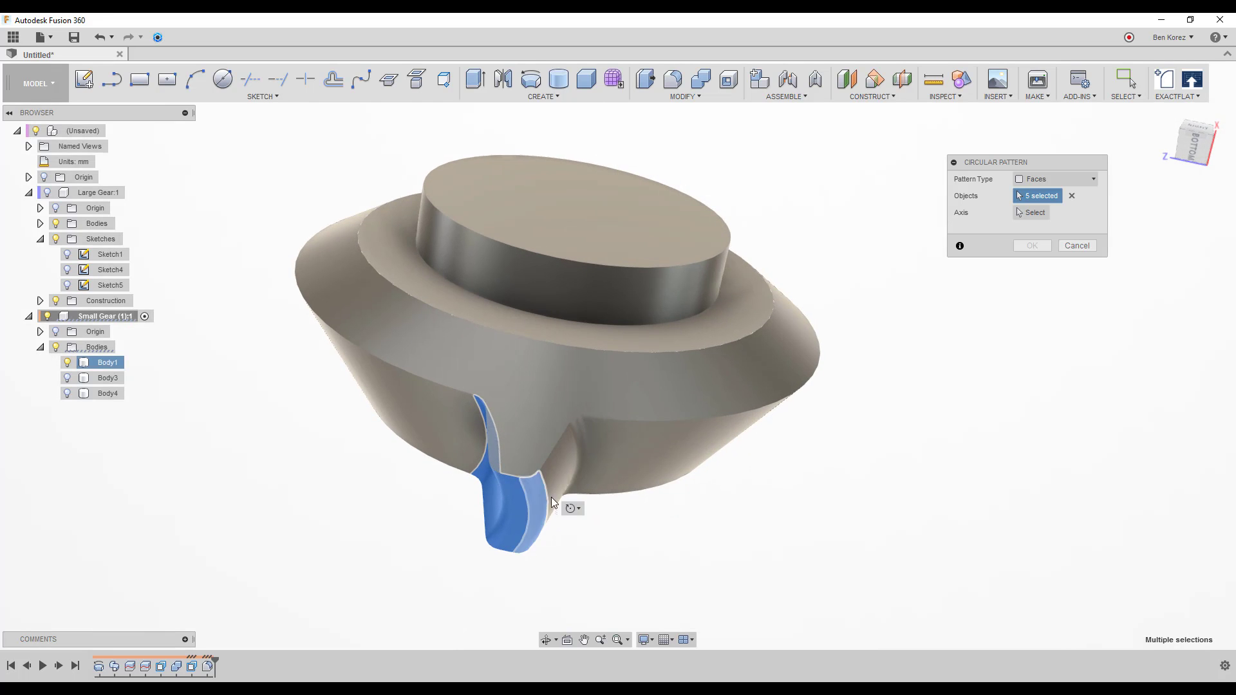
left_click(564, 459)
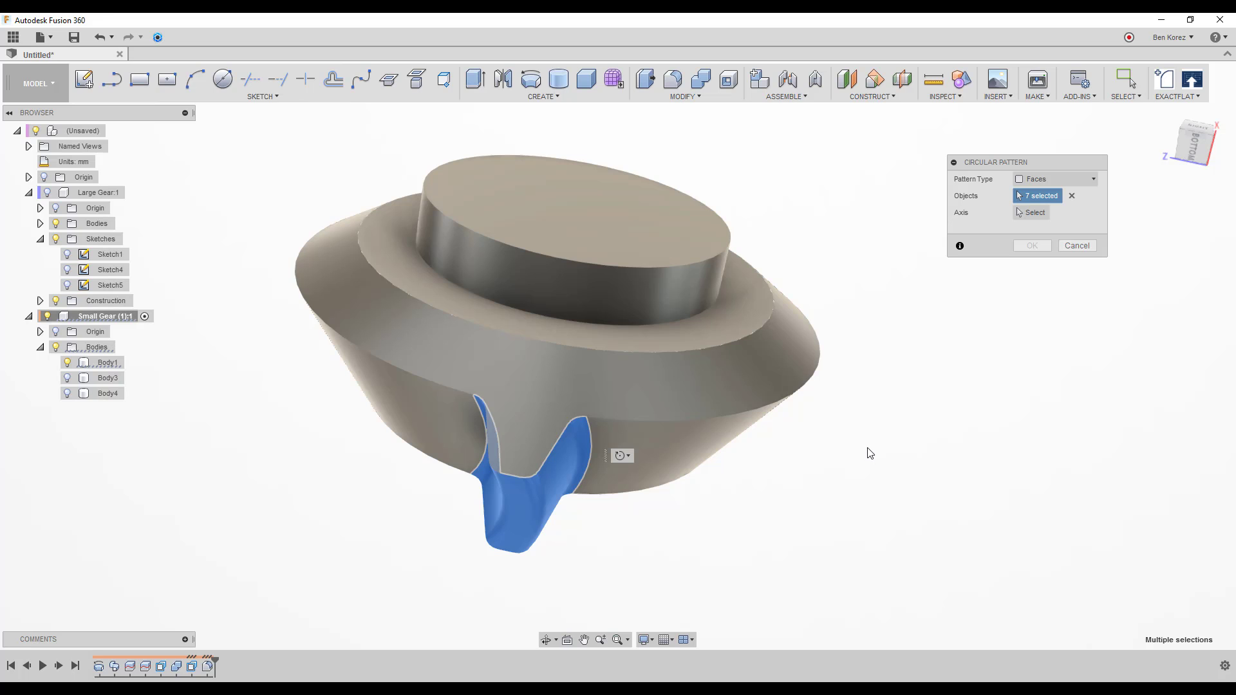
Step: Use the small gear's outer circular edge as the pattern axis and raise the quantity to 8 with the Full type
left_click(1025, 213)
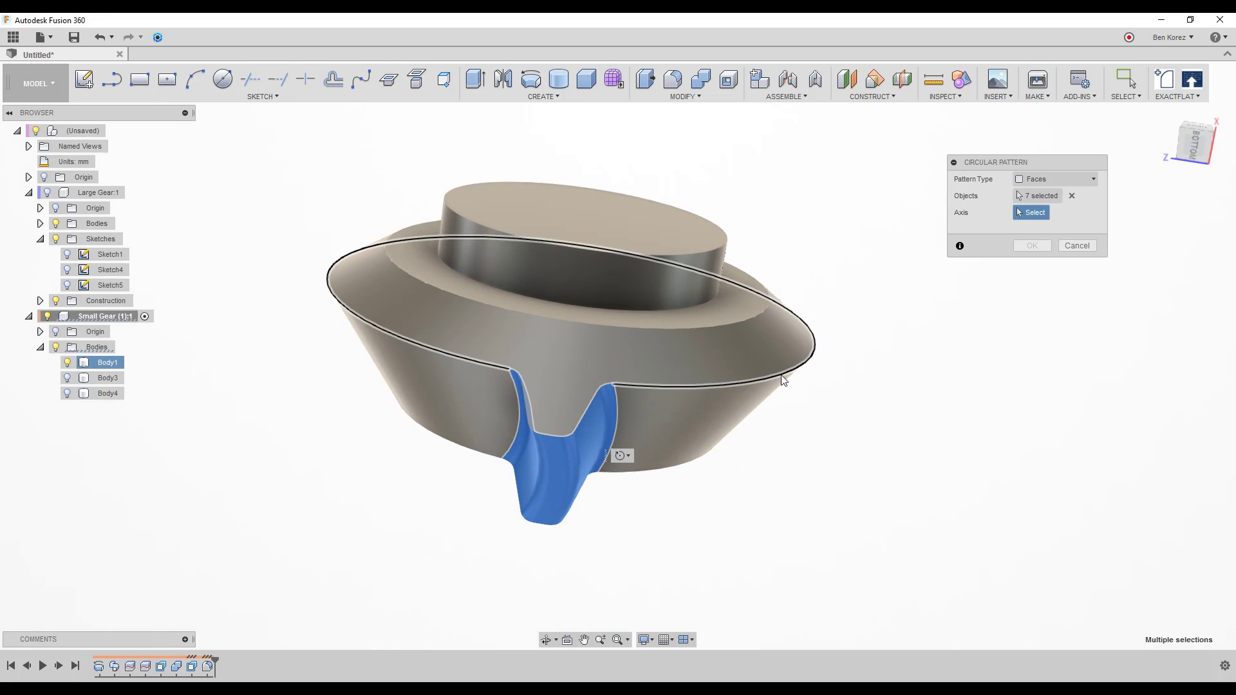
left_click(783, 380)
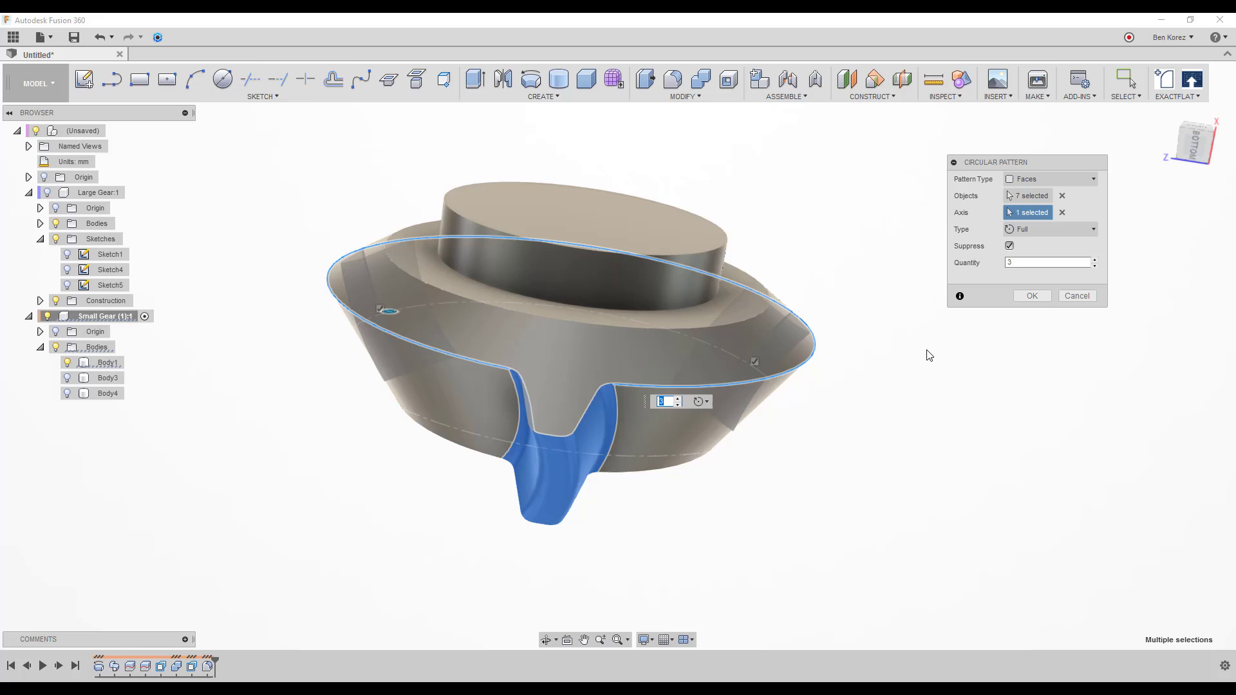
left_click(1095, 260)
left_click(1095, 260)
left_click(1095, 260)
left_click(1095, 260)
left_click(1095, 260)
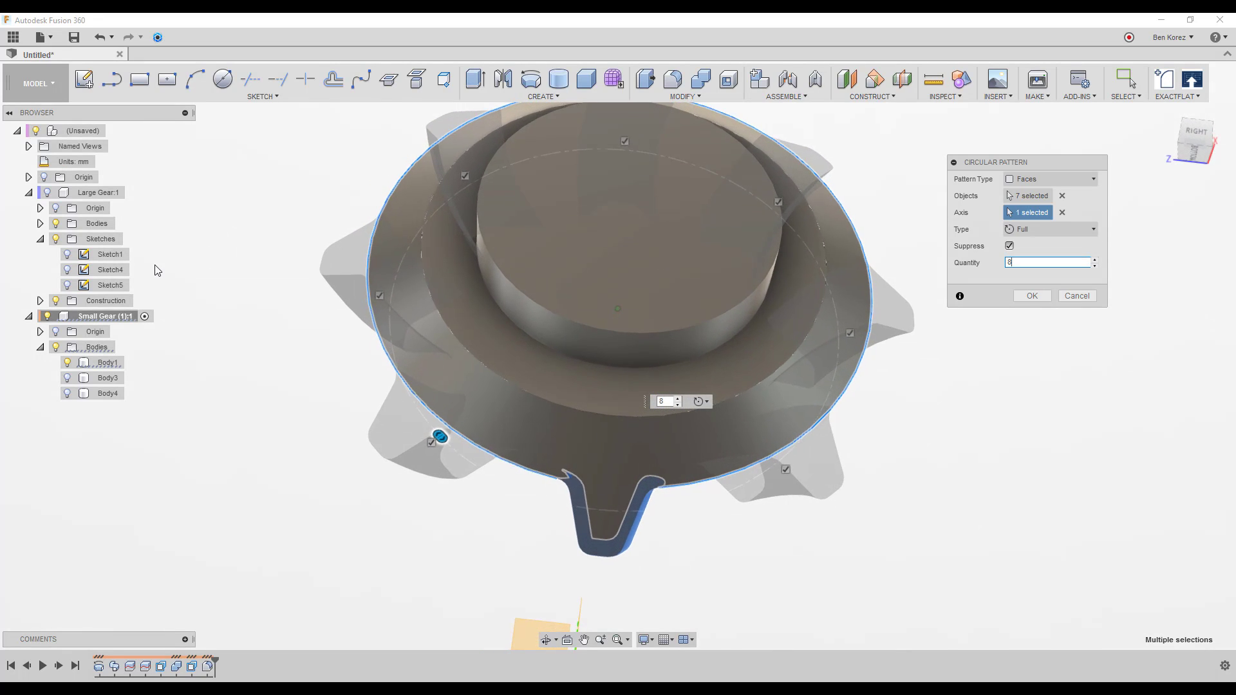
Step: Show the Large Gear component to compare tooth spacing, set the small gear's pattern quantity to 12 and complete the pattern
left_click(47, 193)
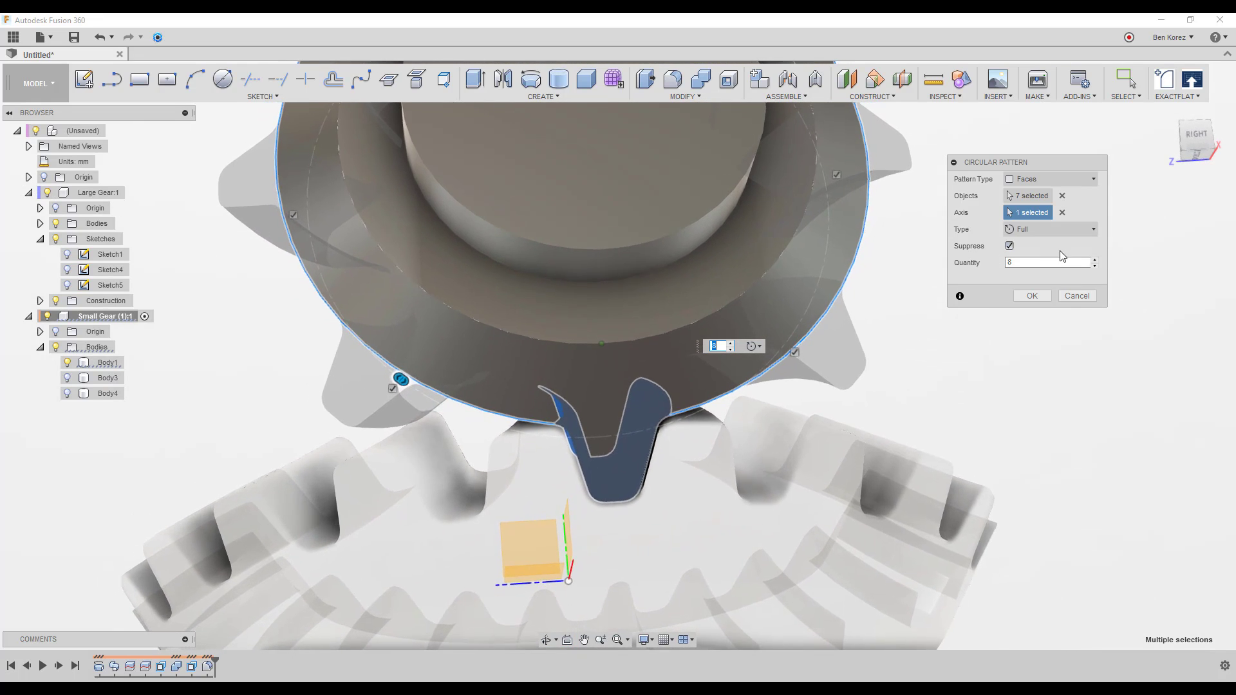
left_click(1095, 260)
left_click(1095, 260)
left_click(1094, 260)
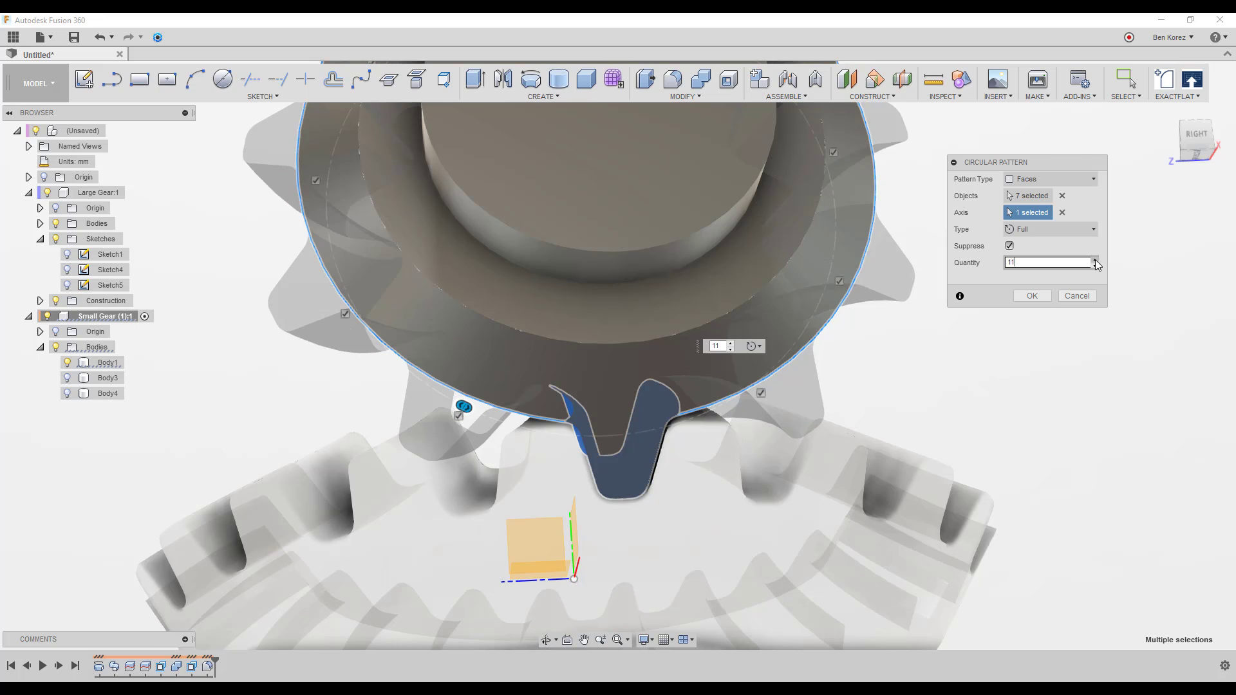
left_click(1095, 260)
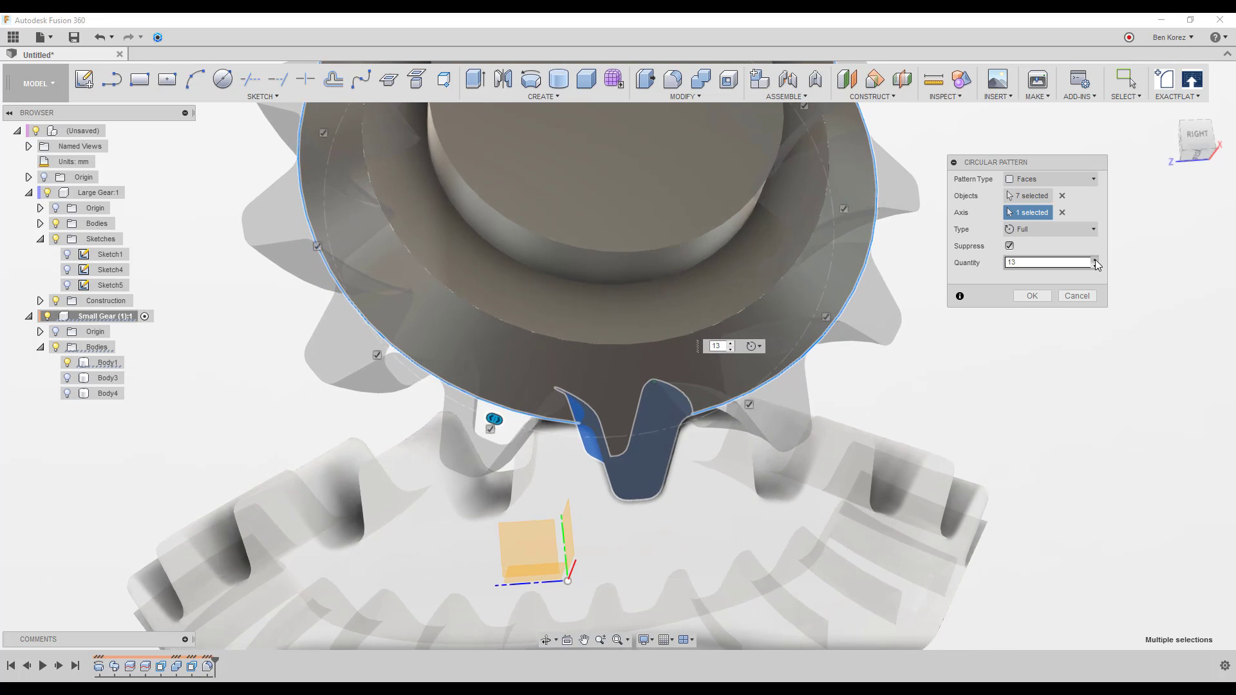
left_click(1095, 261)
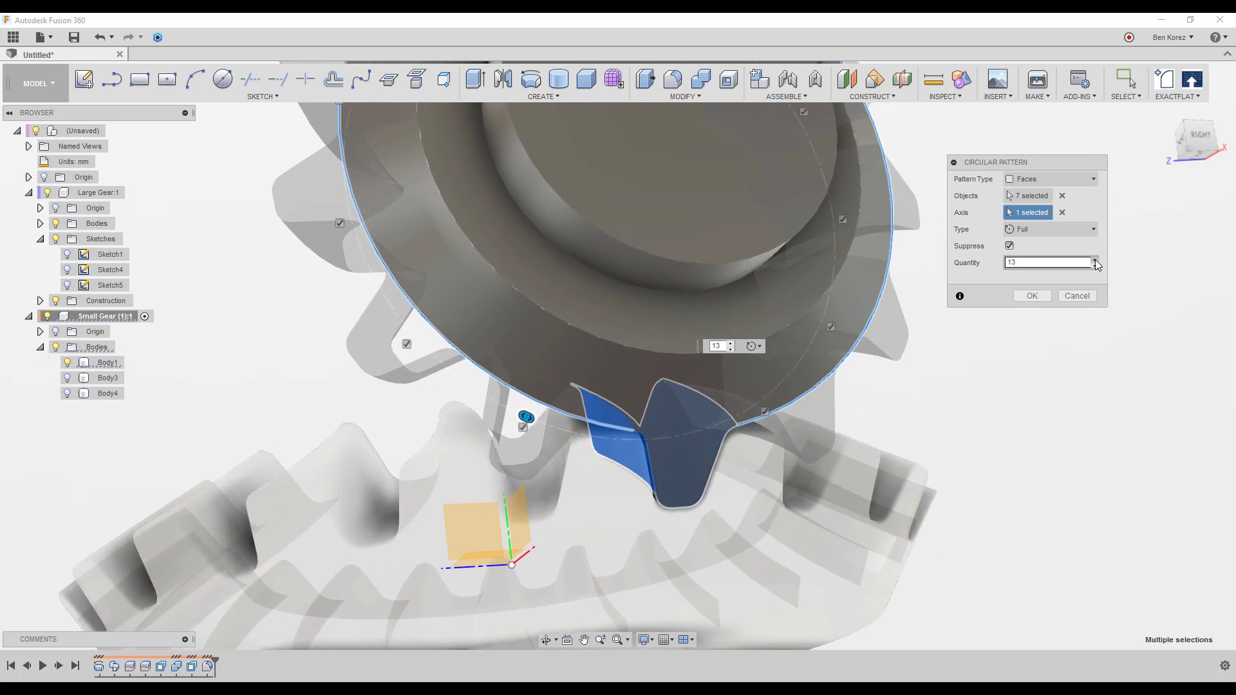
left_click(1095, 260)
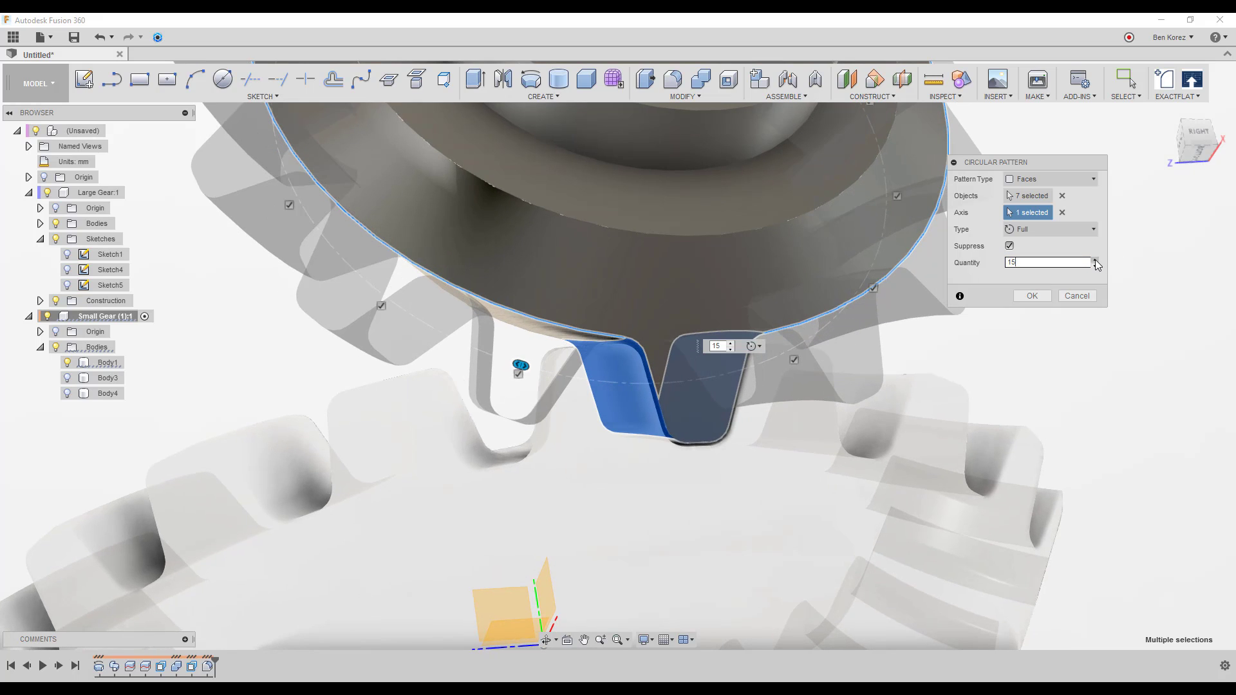
left_click(1095, 266)
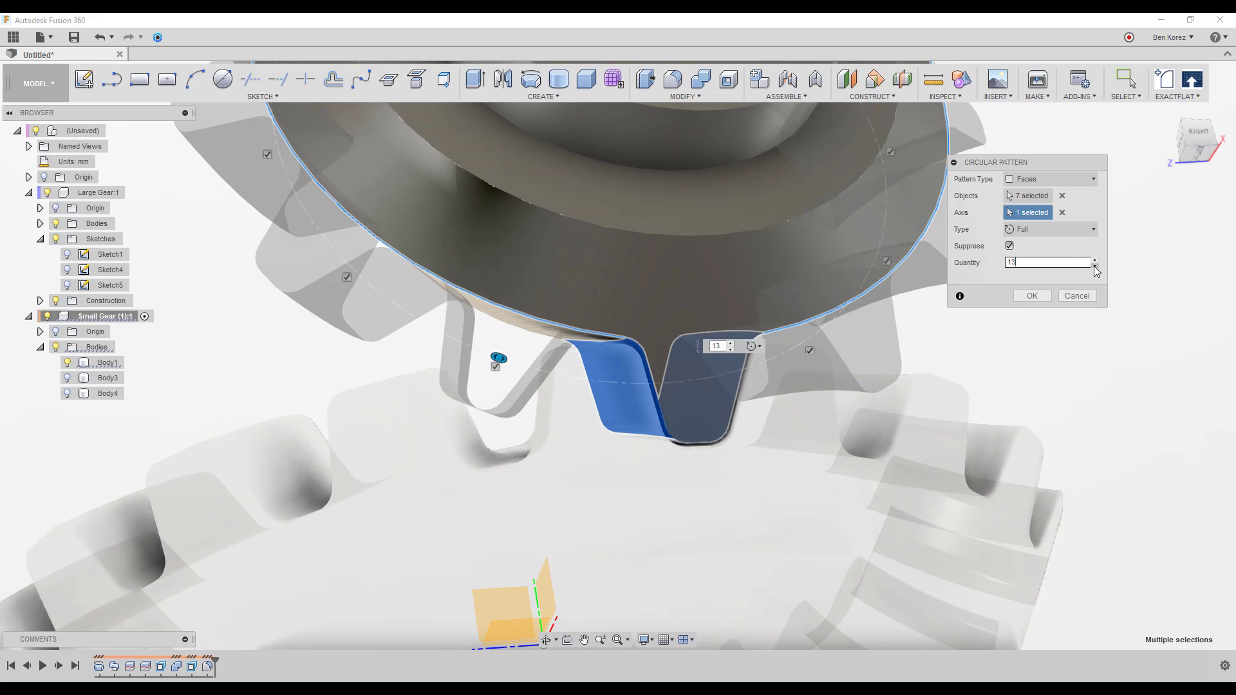
left_click(1094, 266)
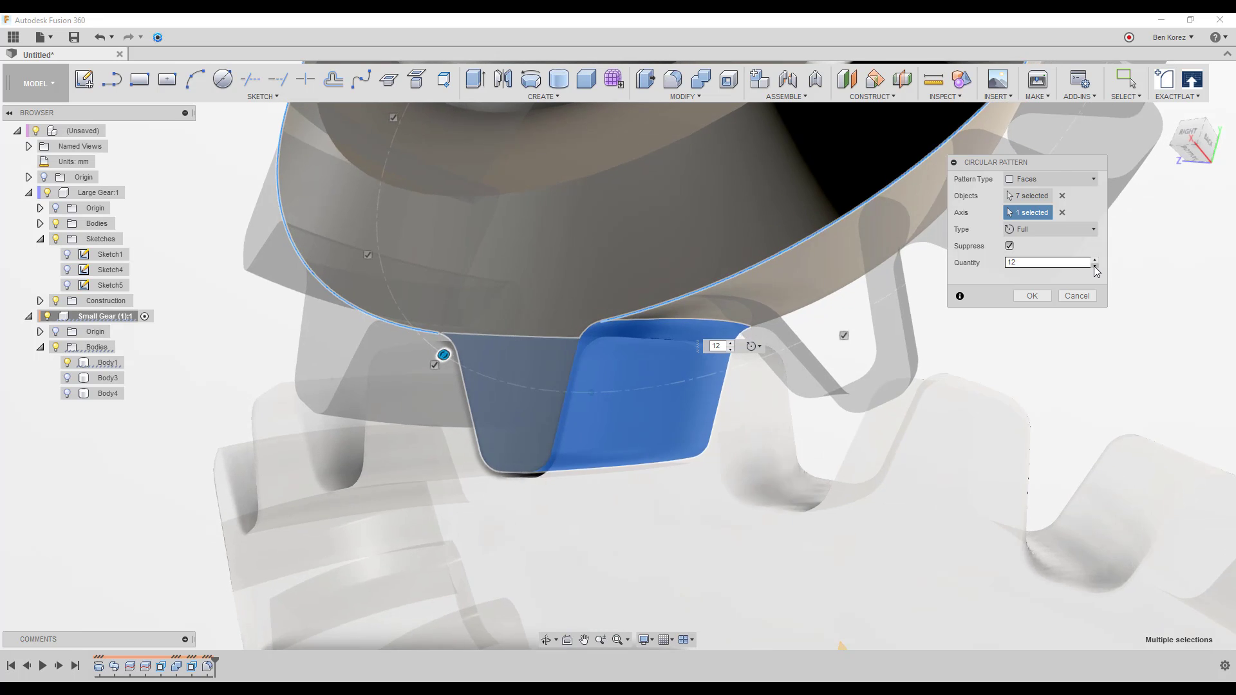
left_click(1031, 296)
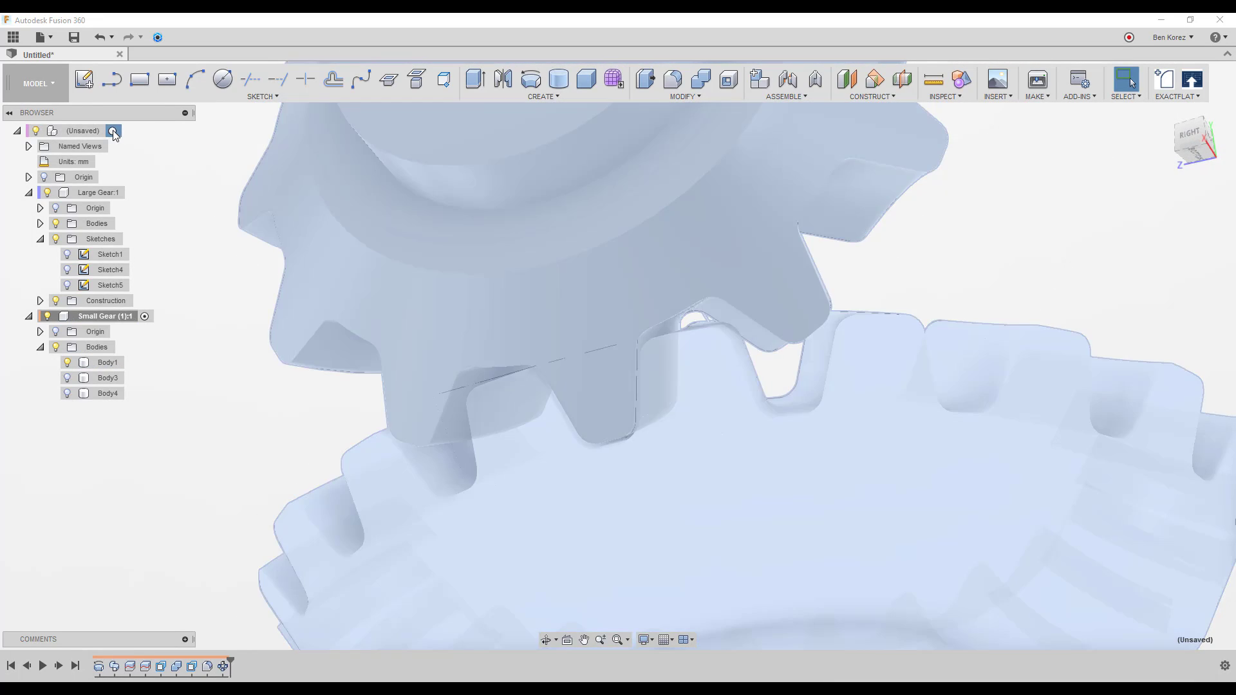
Step: Activate the top-level assembly and remove Body3 and Body4 from the Small Gear component
left_click(114, 131)
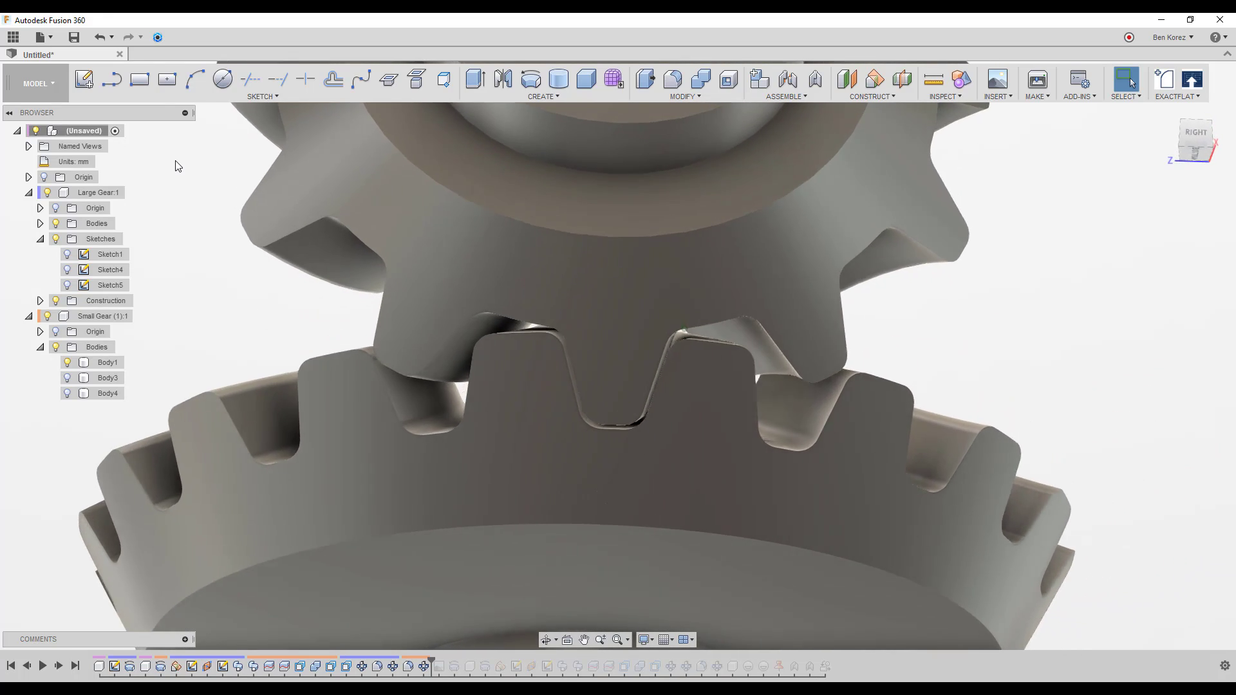
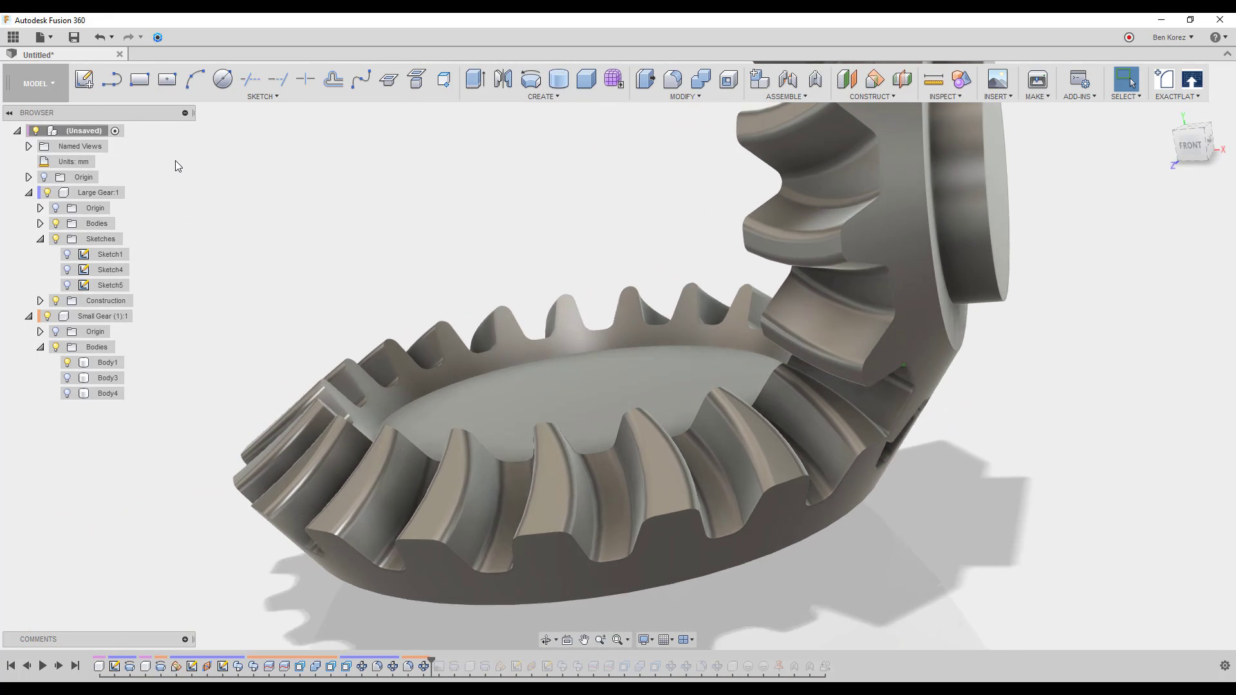
left_click(111, 379)
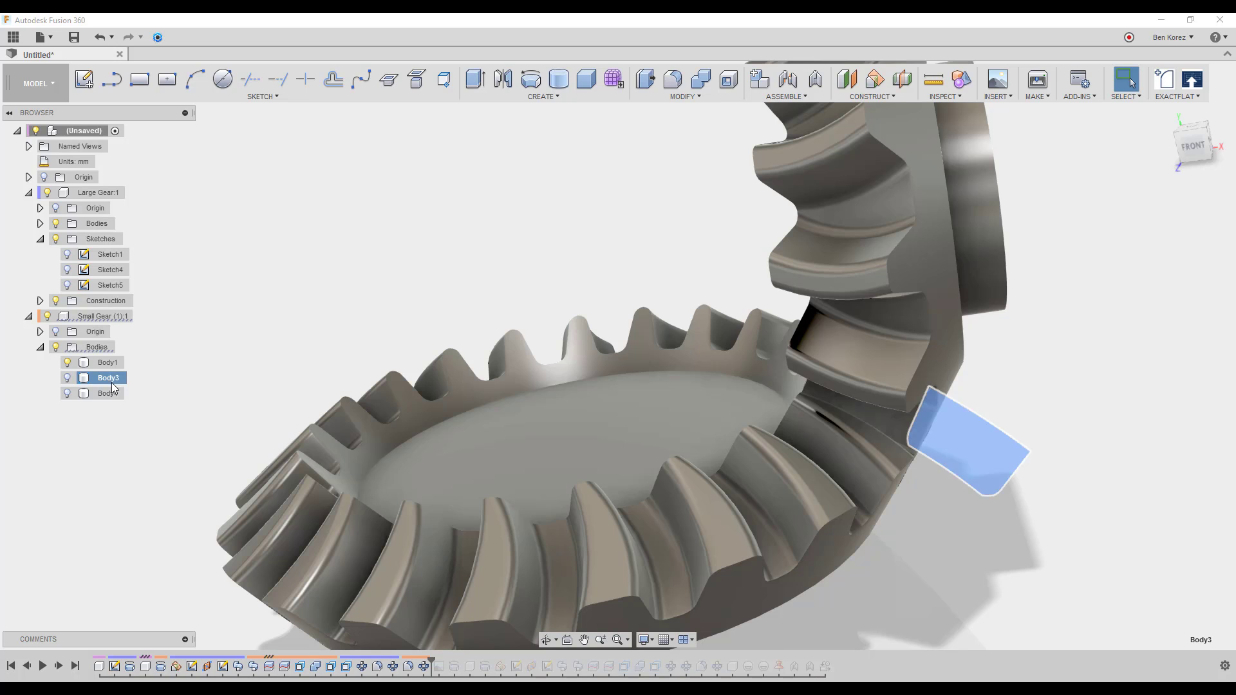
left_click(110, 390, "ctrl")
right_click(110, 393)
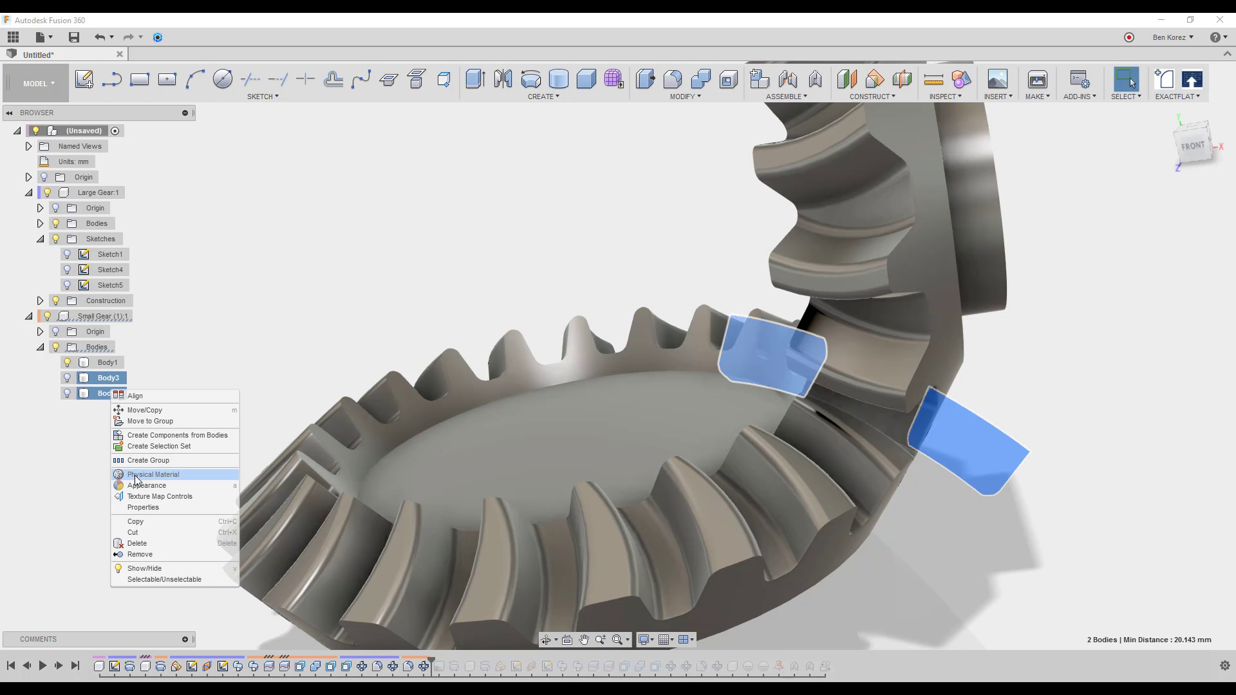
left_click(139, 555)
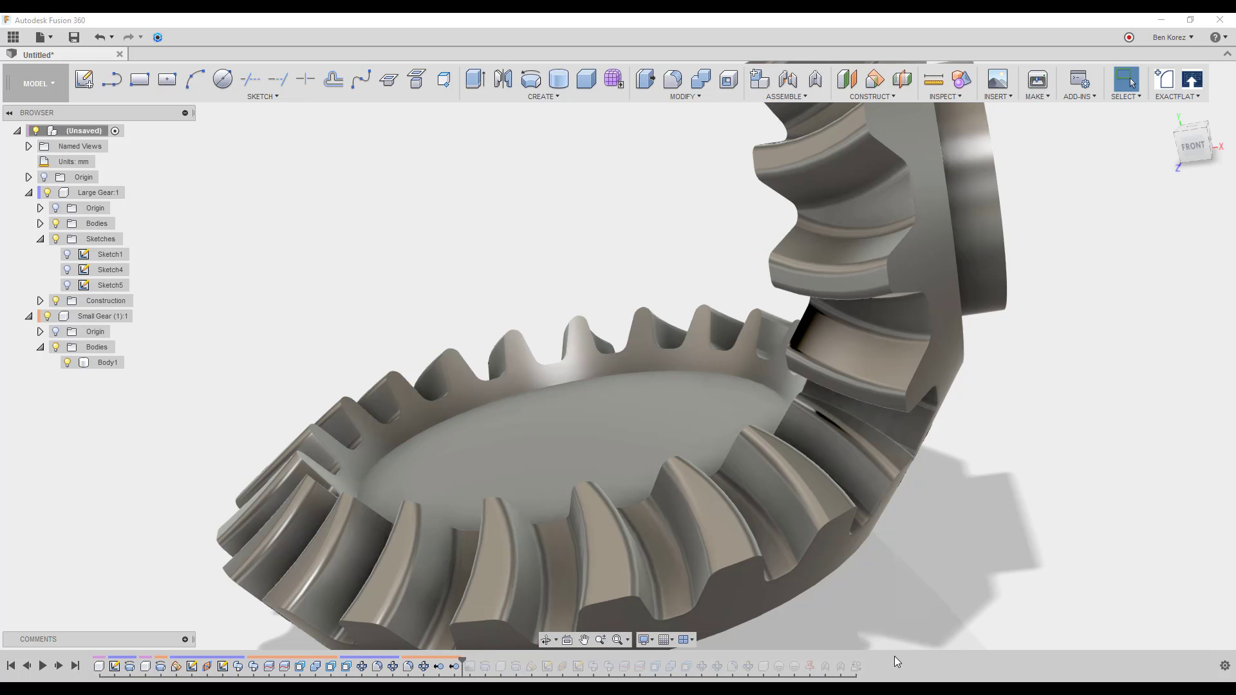
Step: Delete all timeline features after the history marker, and check the two body removals by rolling the marker back before them and forward again
right_click(469, 667)
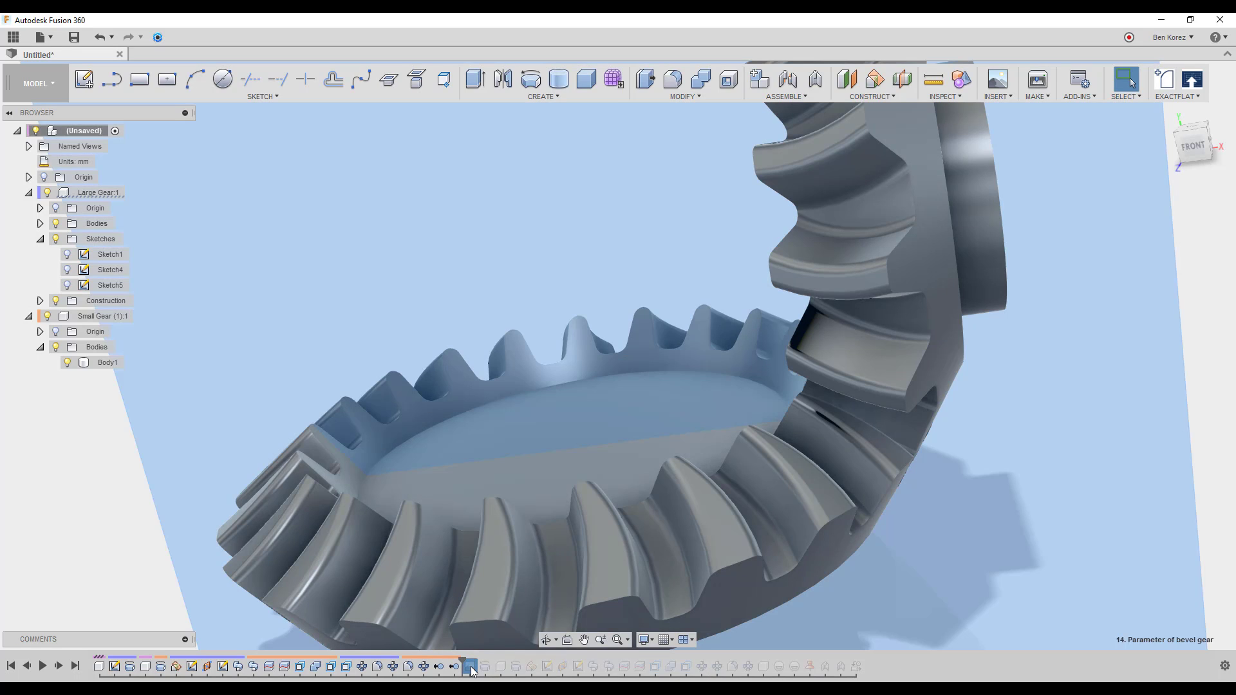
left_click(500, 642)
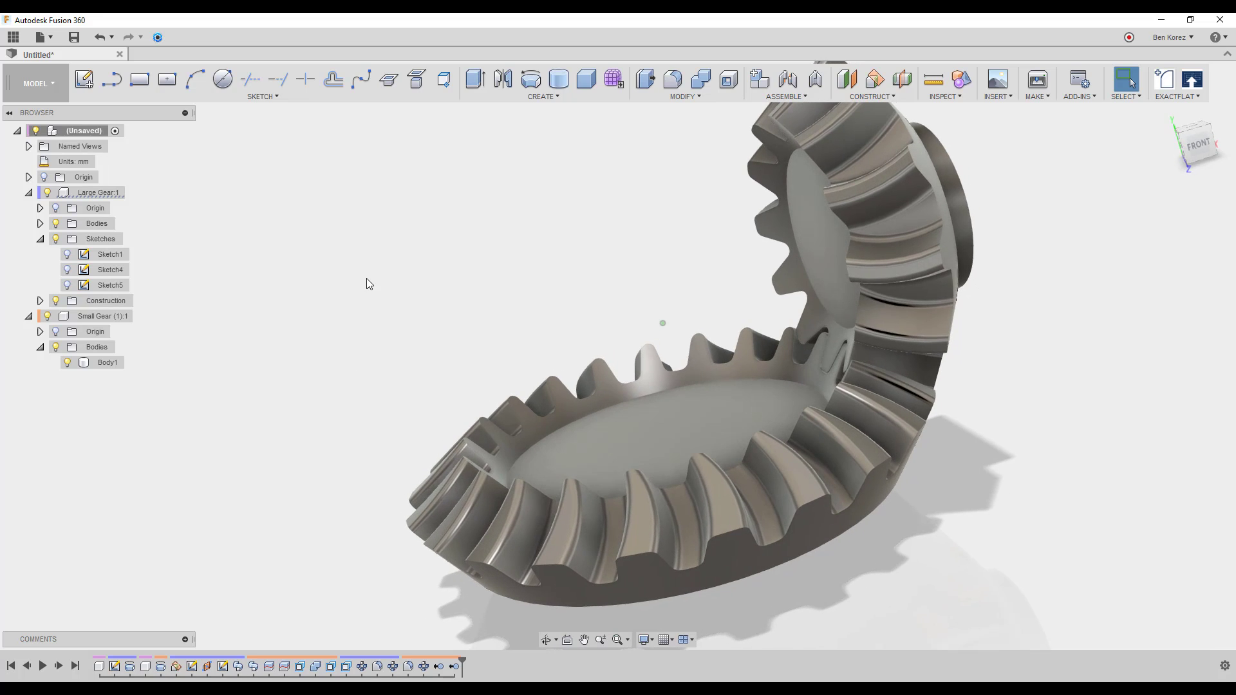
left_click_drag(461, 660, 431, 661)
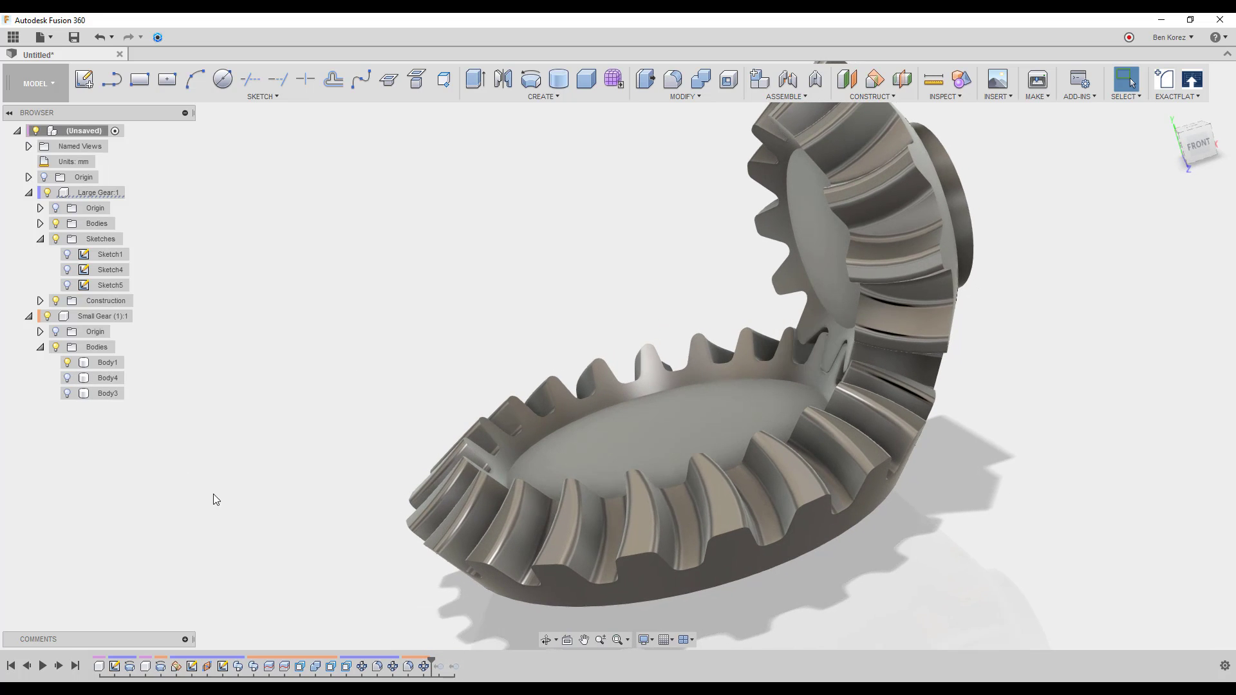
left_click_drag(431, 661, 461, 661)
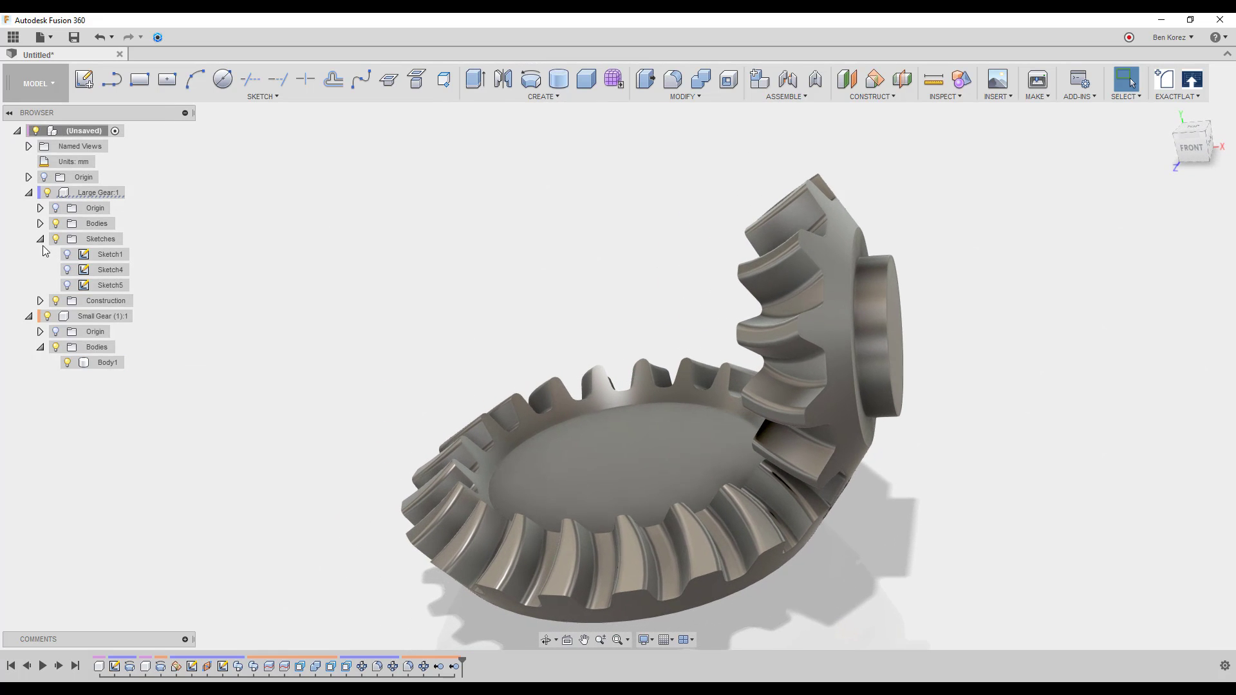
Step: Collapse the Sketches and Bodies folders and both gear components in the component tree
left_click(40, 239)
left_click(40, 300)
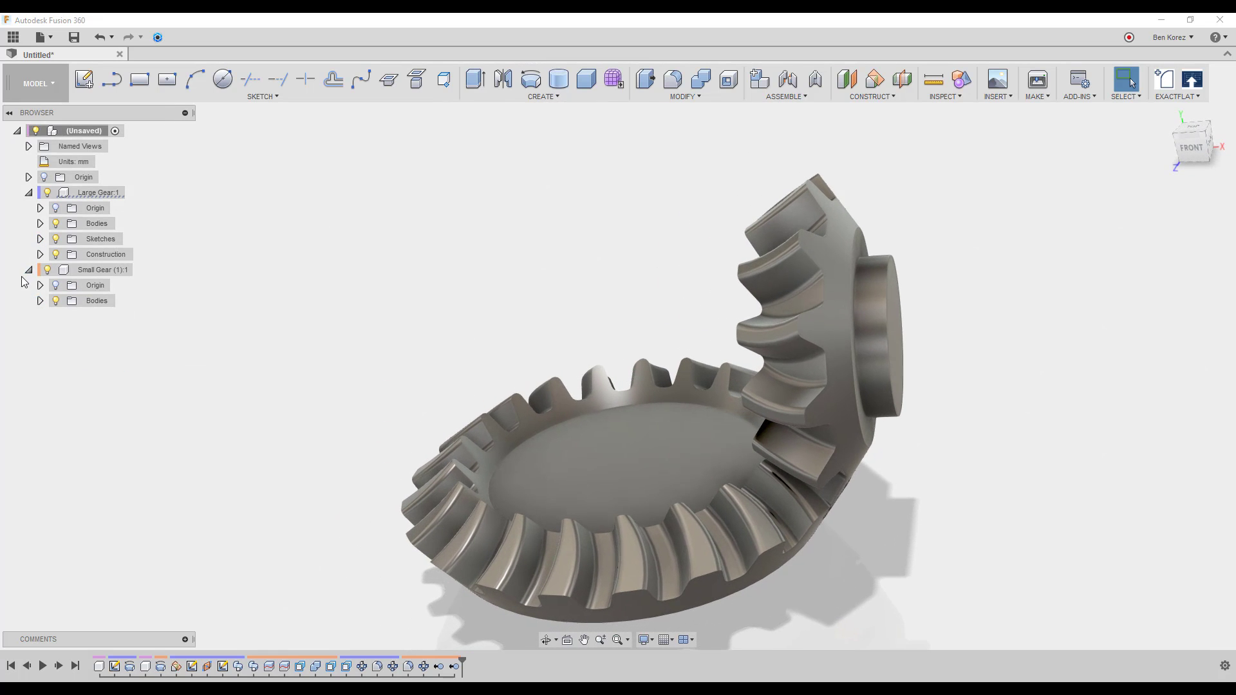
left_click(28, 270)
left_click(28, 192)
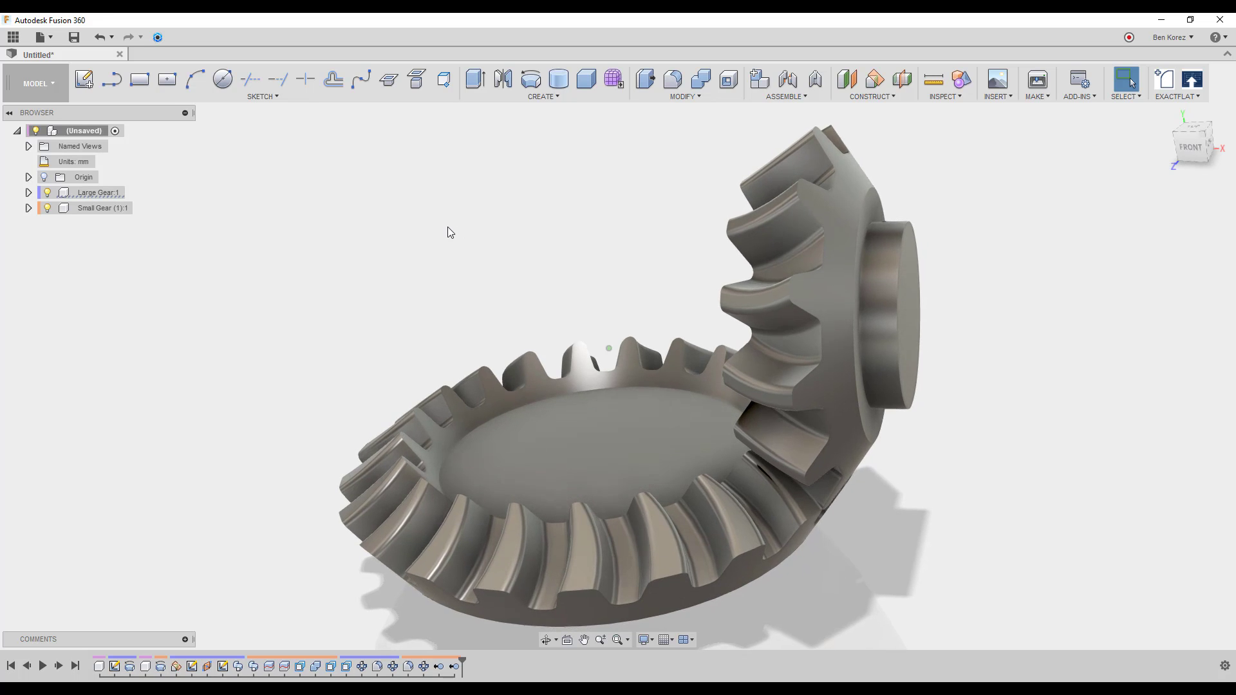
Step: Create a new empty component under the top-level assembly and name it Dummy Comp
right_click(68, 131)
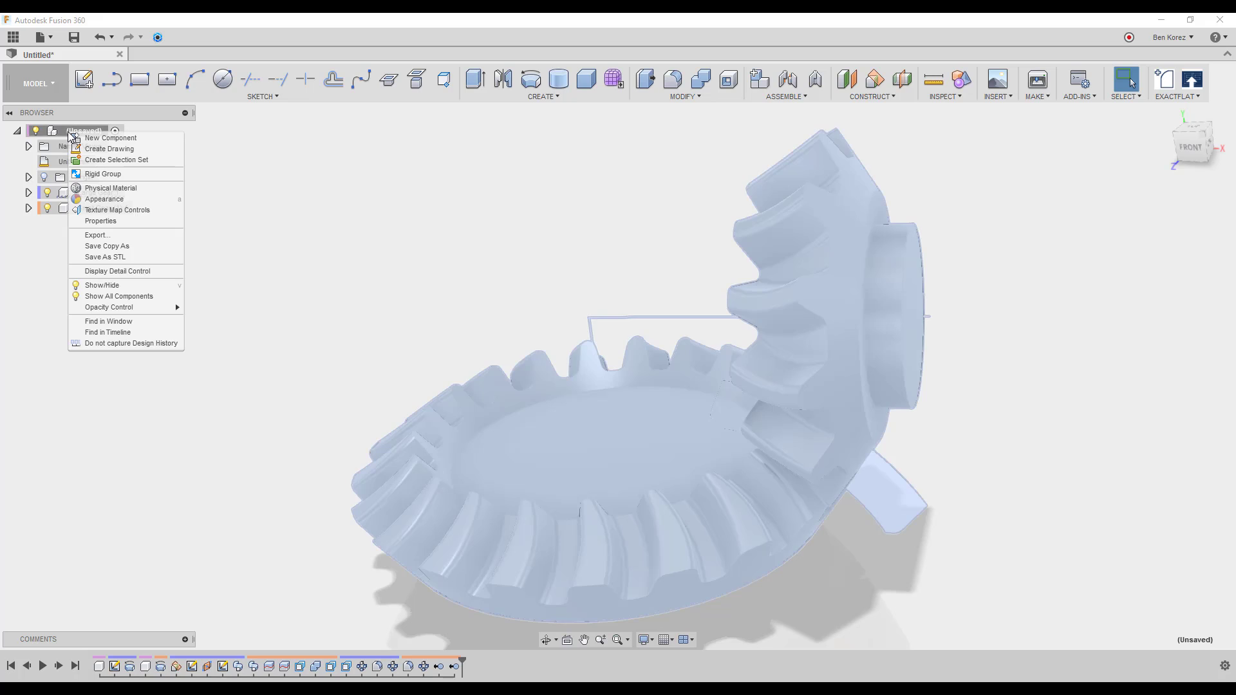
left_click(97, 140)
left_click(104, 226)
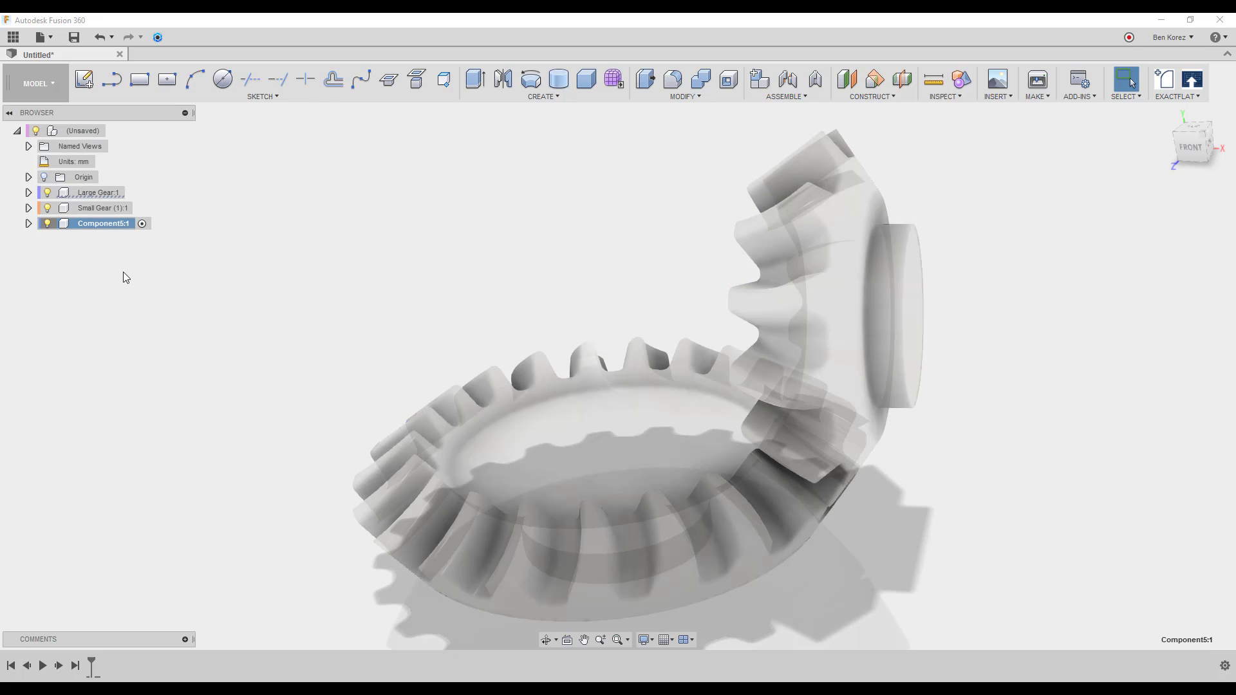
type("Dumme")
type(" Comp")
key("Return")
left_click(108, 225)
key("Return")
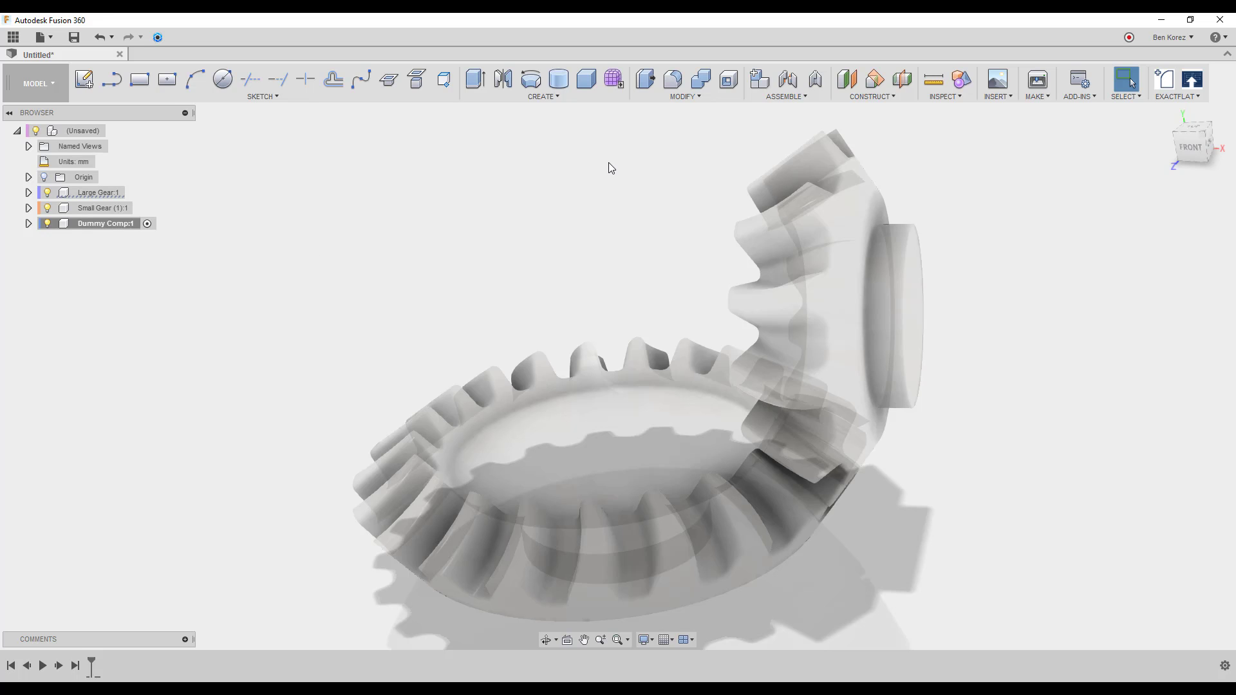
Step: Add a simple joint origin at the centre of the small gear's hub end face, offset outward about 11 mm in Z
left_click(787, 97)
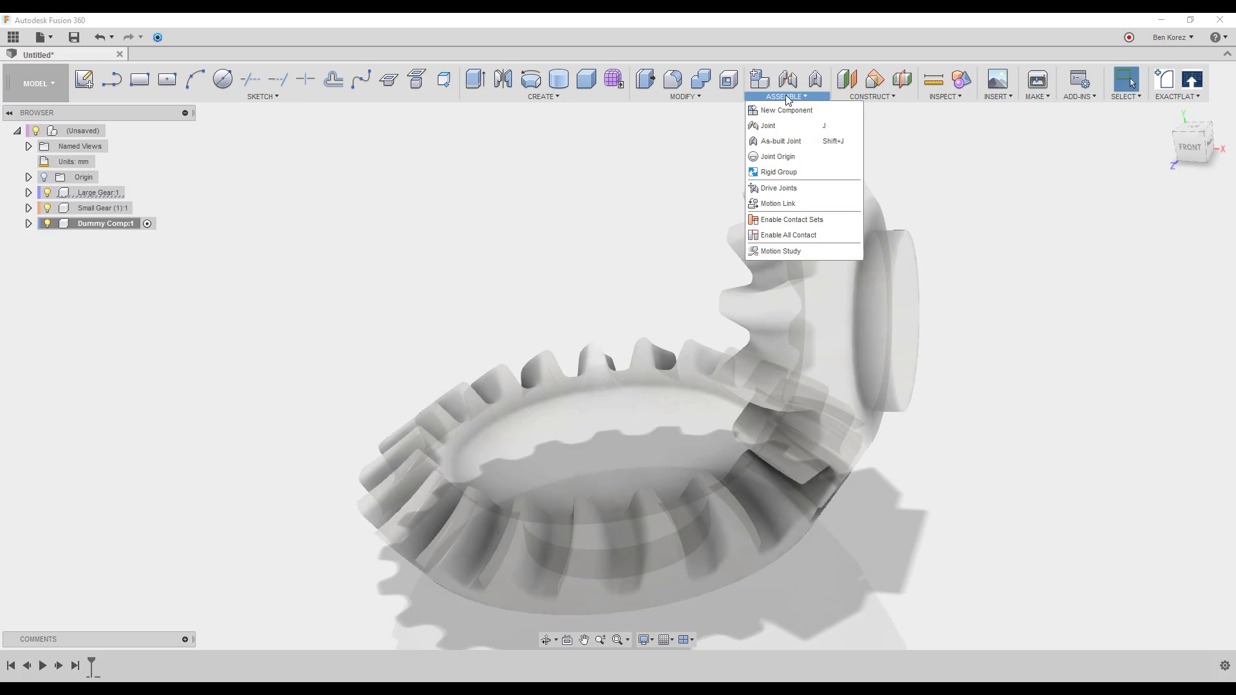
left_click(781, 159)
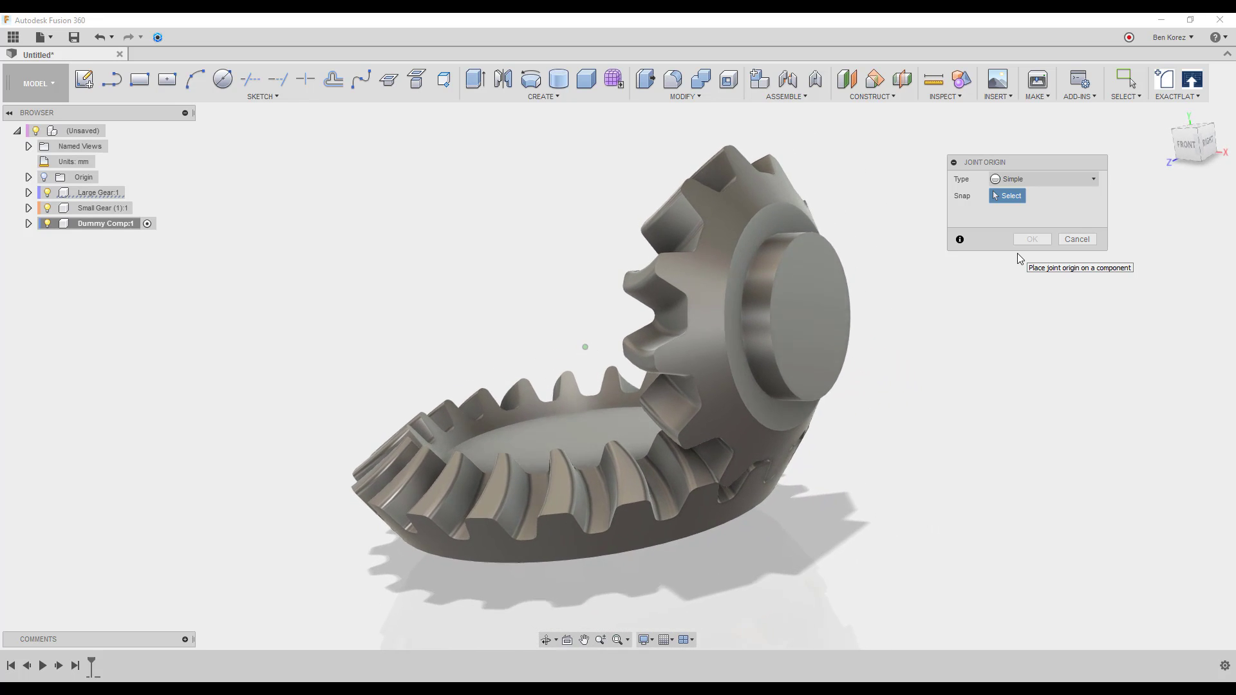
left_click(811, 321)
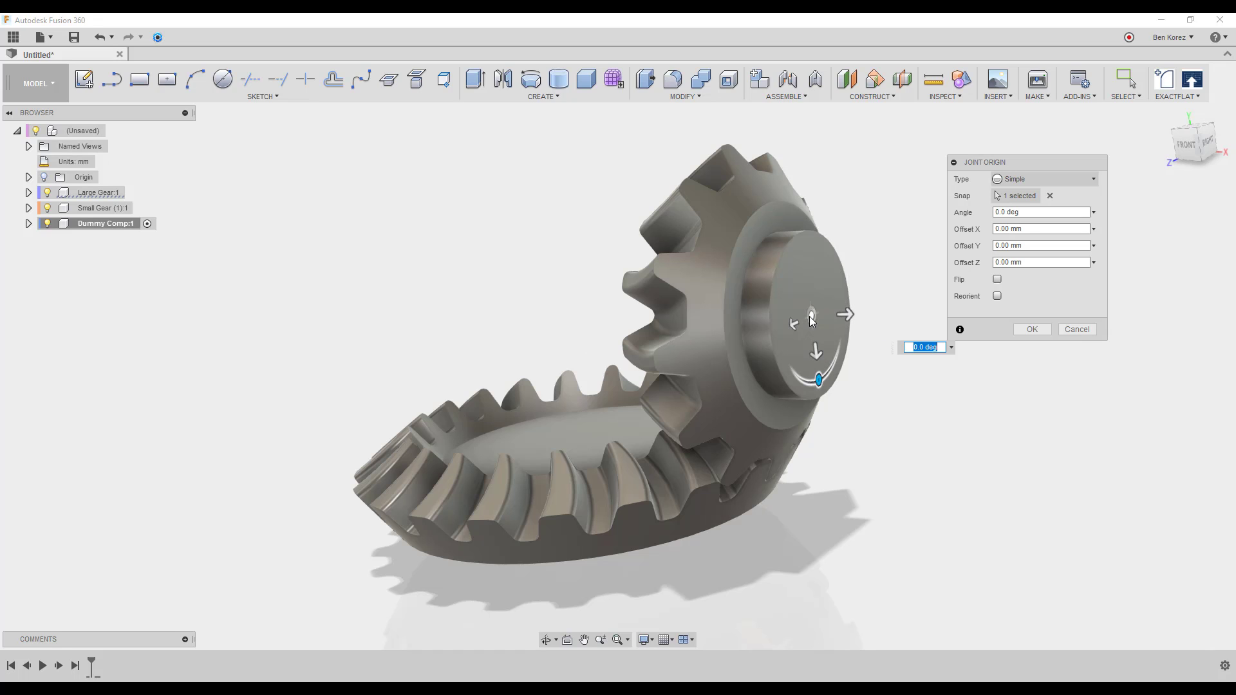
left_click_drag(845, 320, 888, 313)
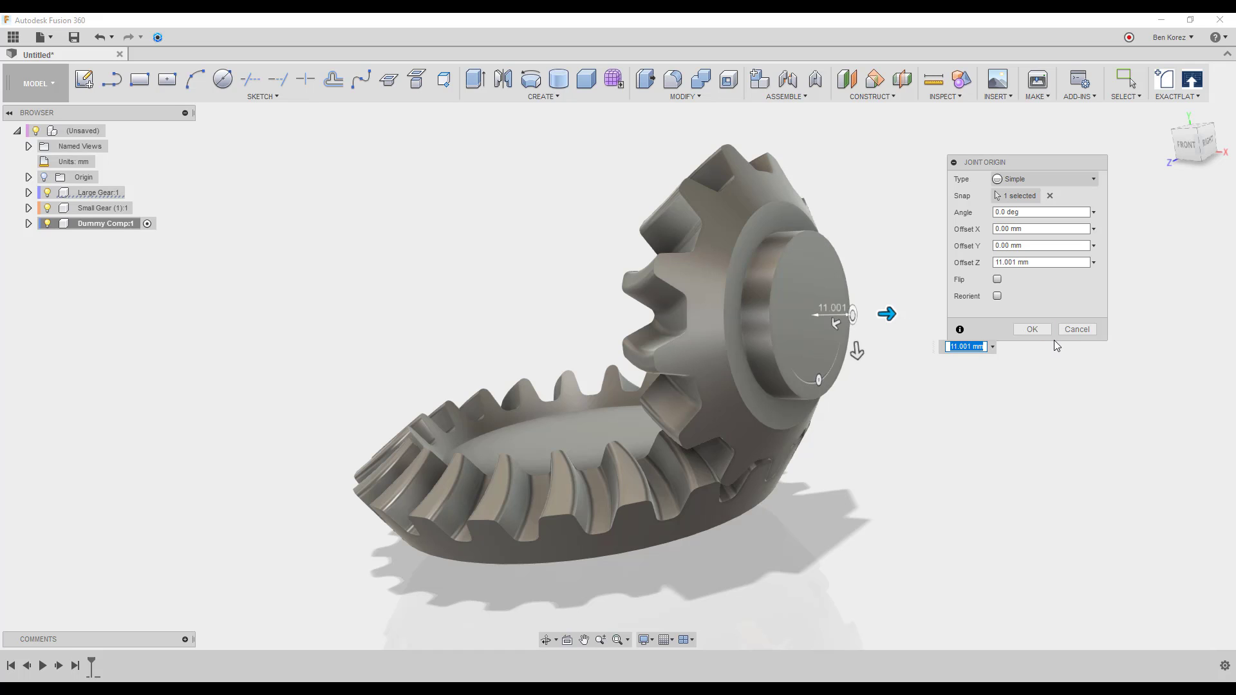
left_click(1032, 329)
Step: Add a second simple joint origin at the centre of the large gear's hub underside, offset outward about 21 mm in Z
right_click(933, 230)
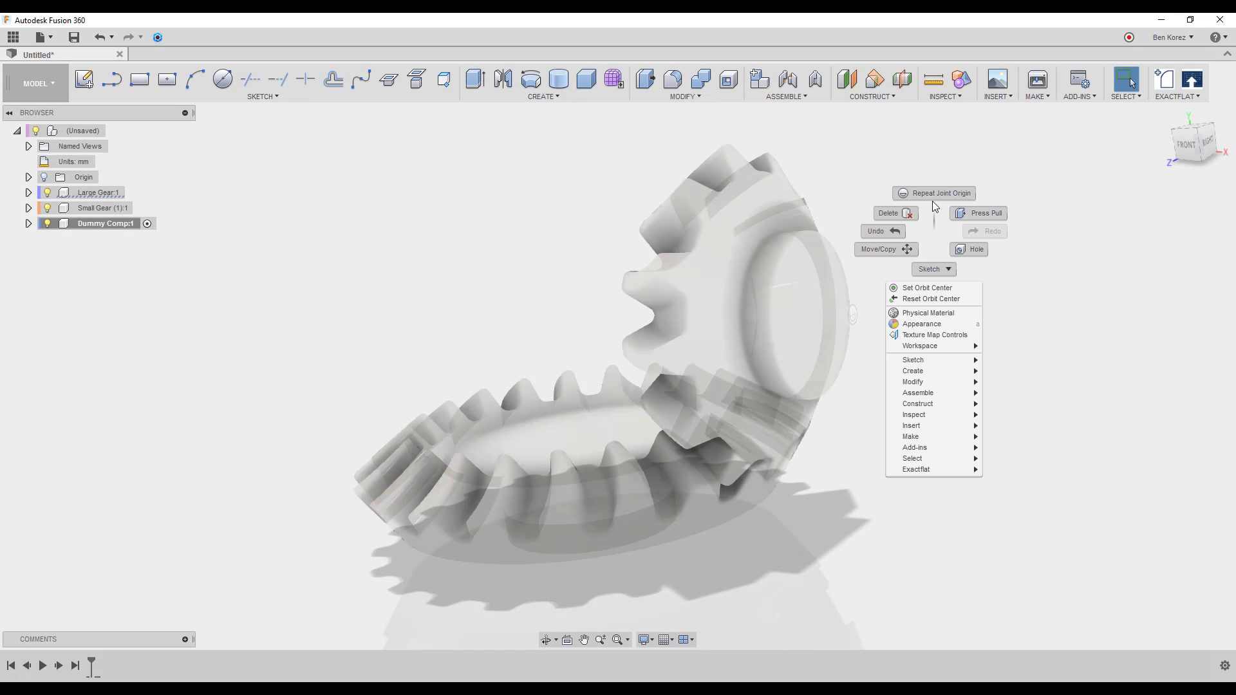
left_click(933, 196)
middle_click_drag(914, 515, 853, 366, "shift")
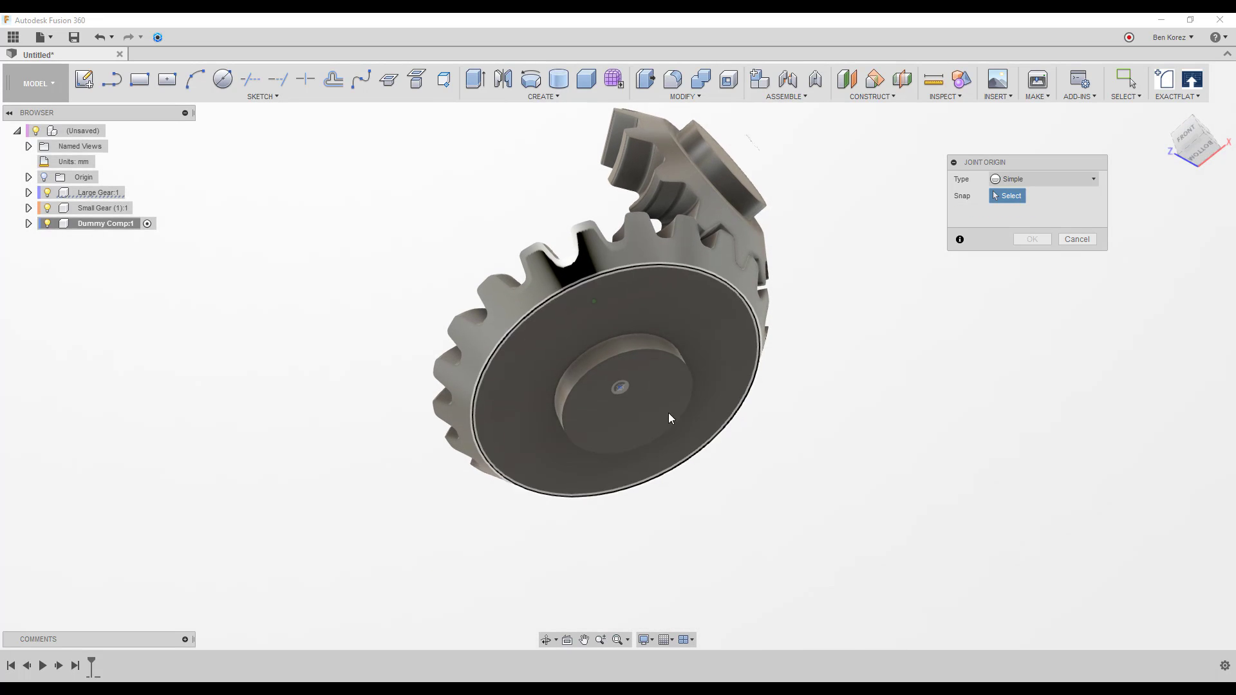
left_click(626, 409)
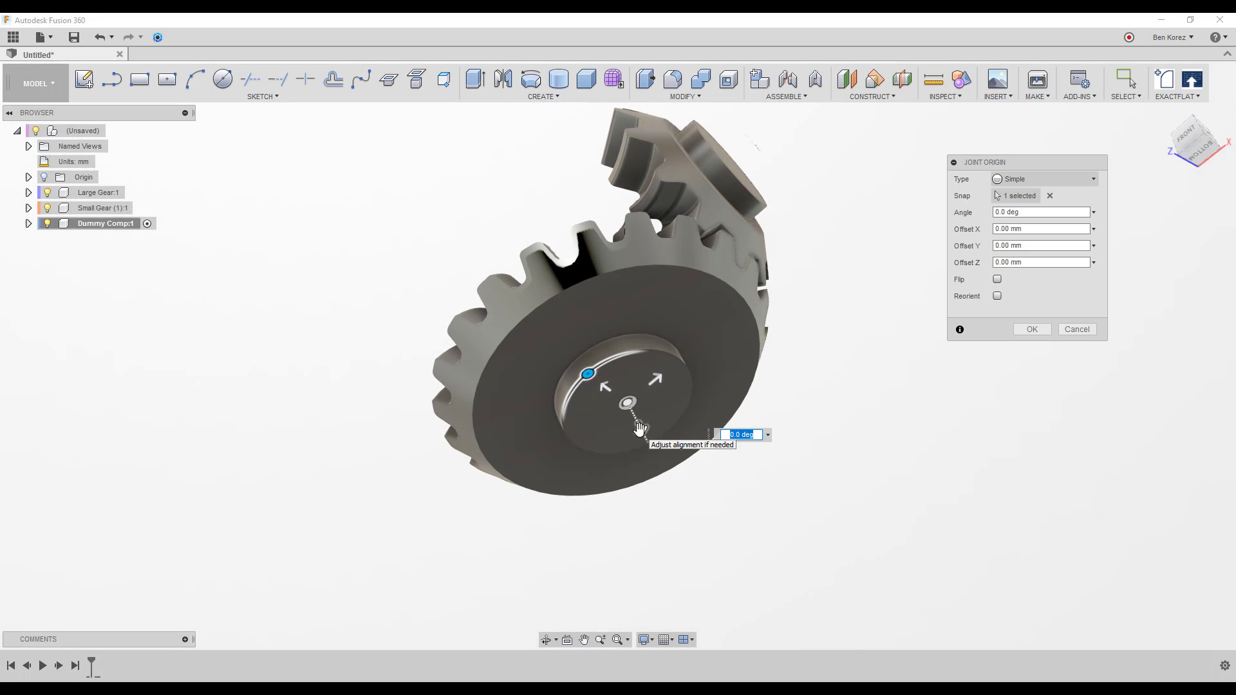
left_click_drag(639, 429, 662, 471)
middle_click_drag(916, 419, 923, 422, "shift")
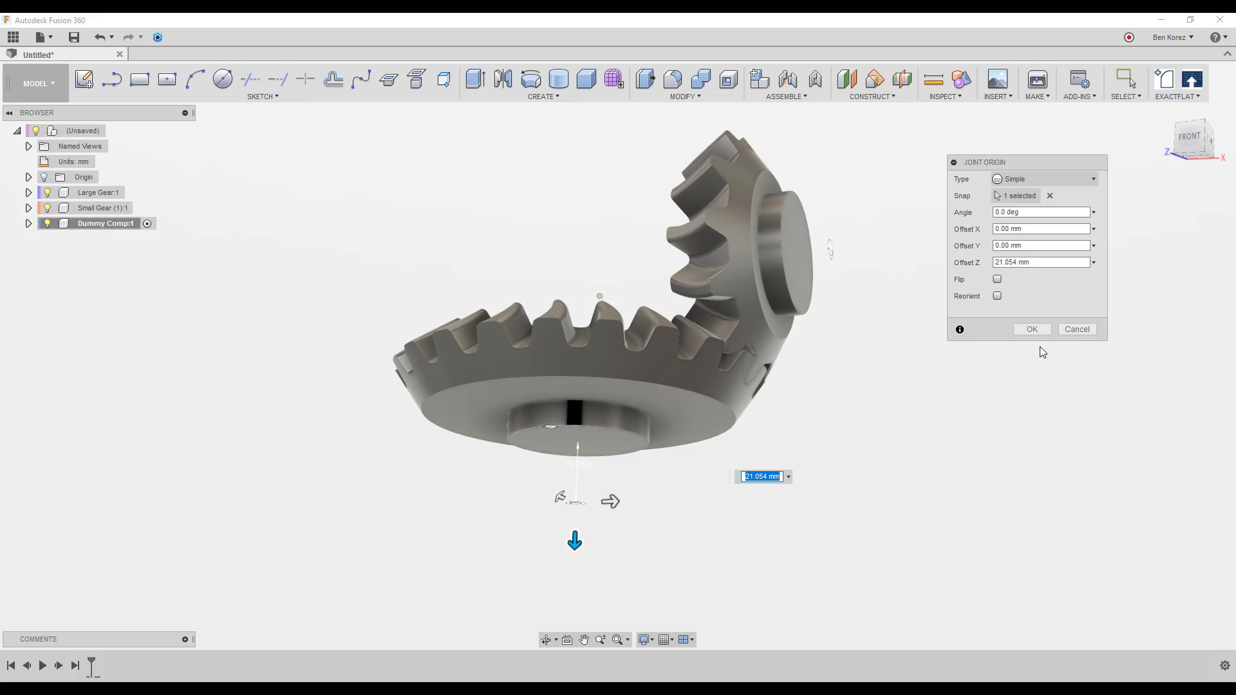
left_click(1035, 330)
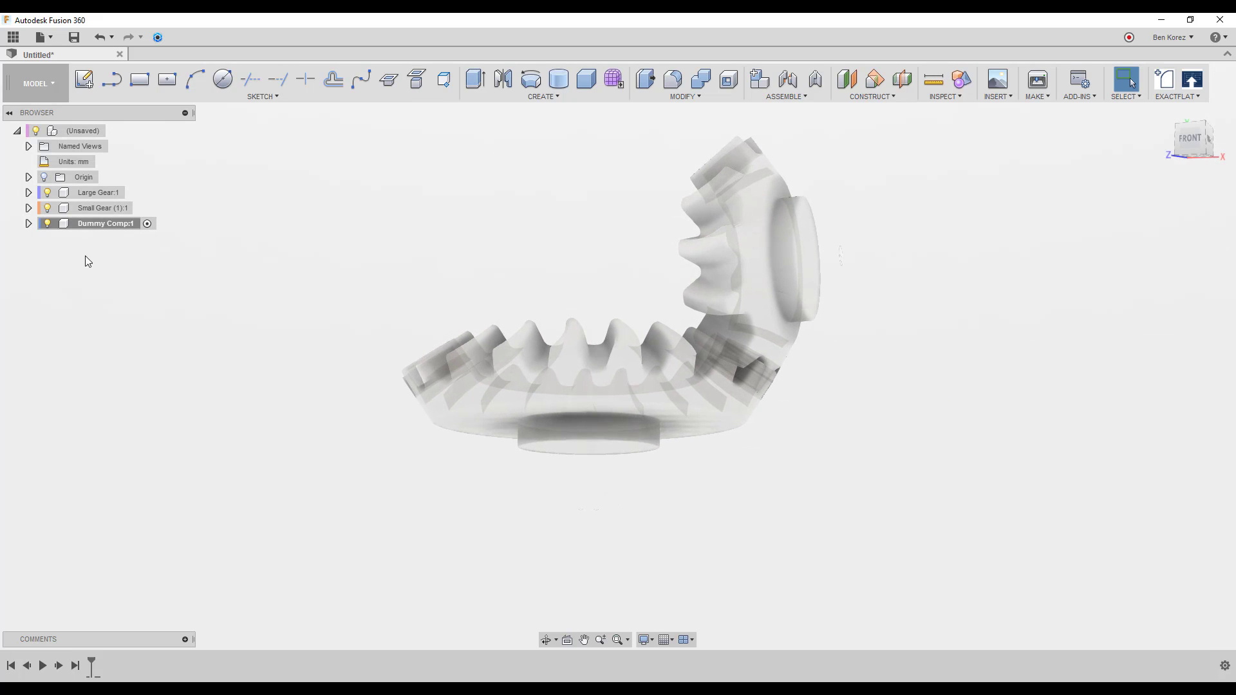
Step: Ground the Dummy Comp component and make the top-level assembly active
right_click(96, 224)
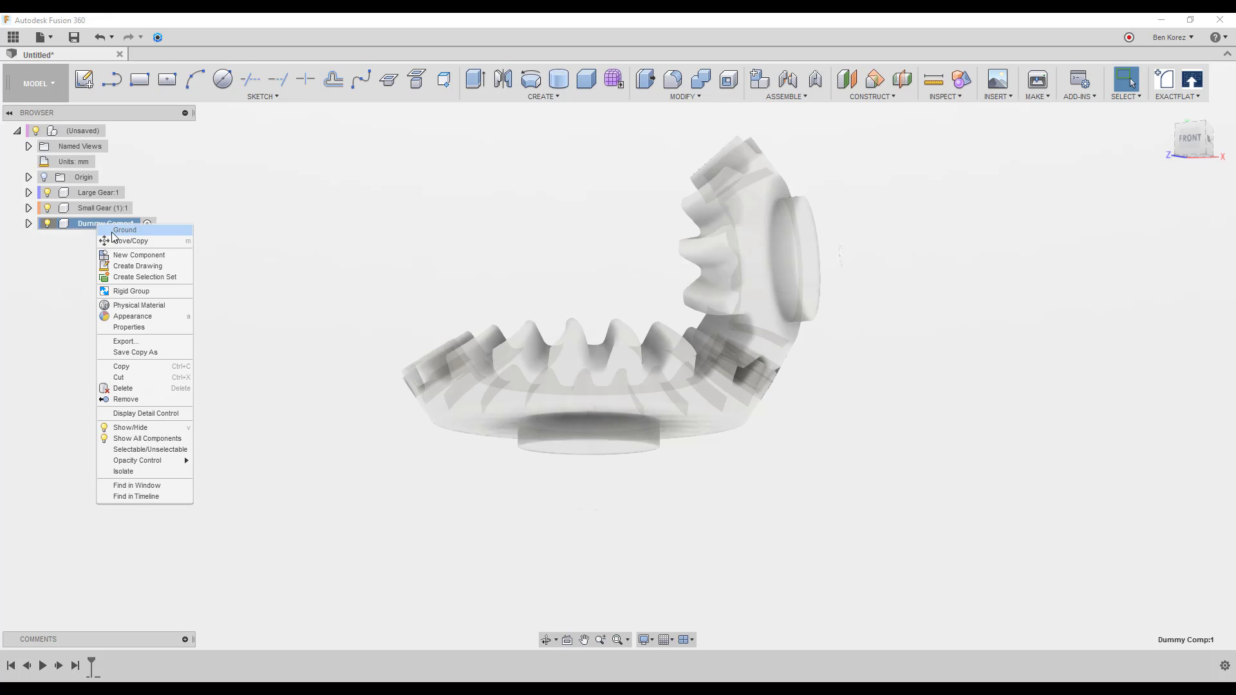
left_click(122, 231)
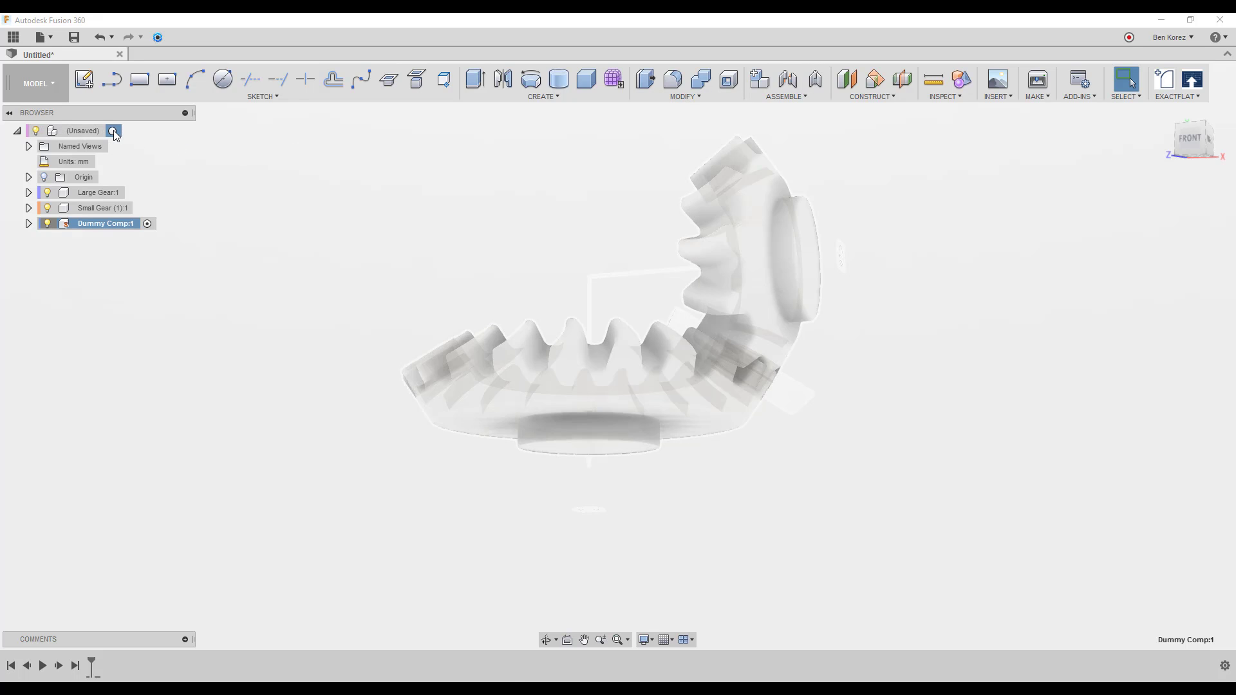
left_click(113, 131)
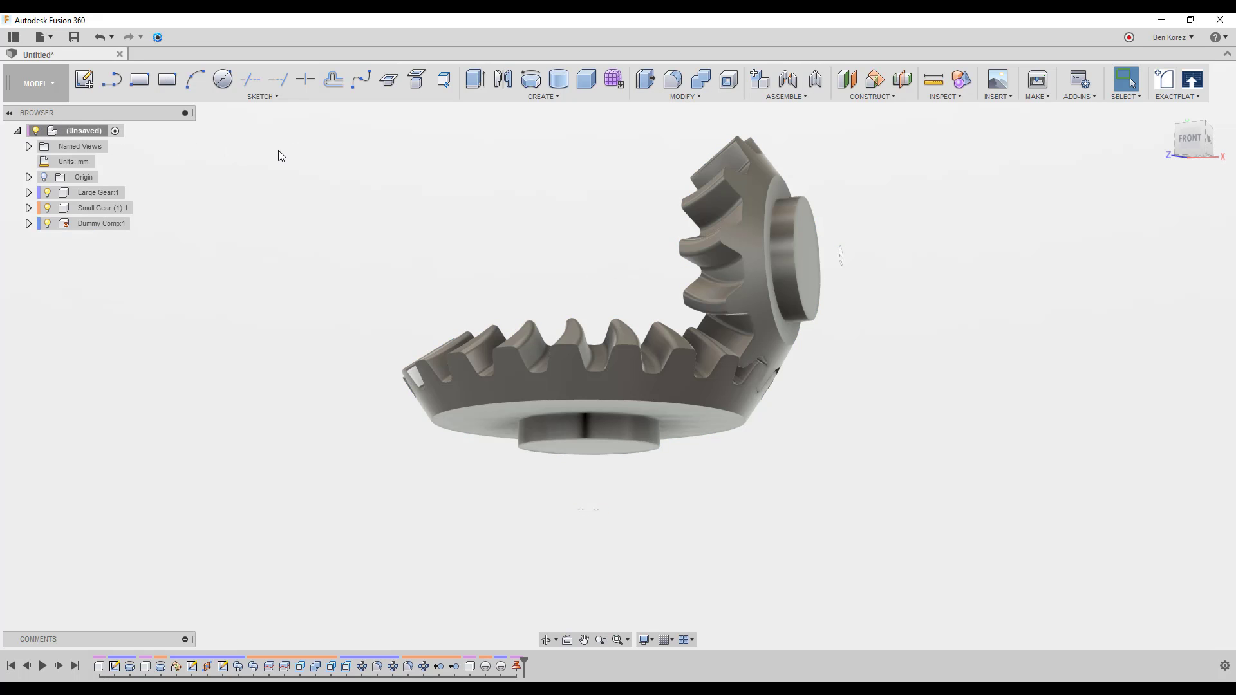
Step: Create a Revolute as-built joint between the Small Gear and Dummy Comp, centred on the small gear's hub and rotating about the Z axis
left_click(815, 80)
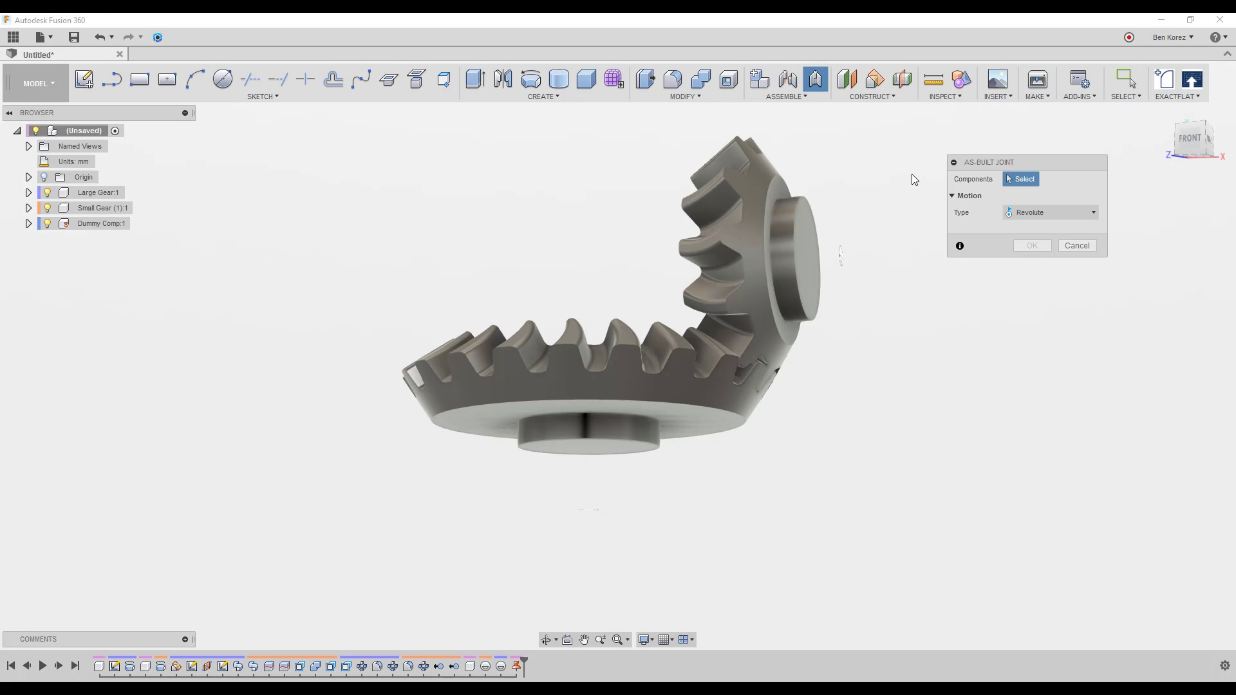
left_click(1045, 210)
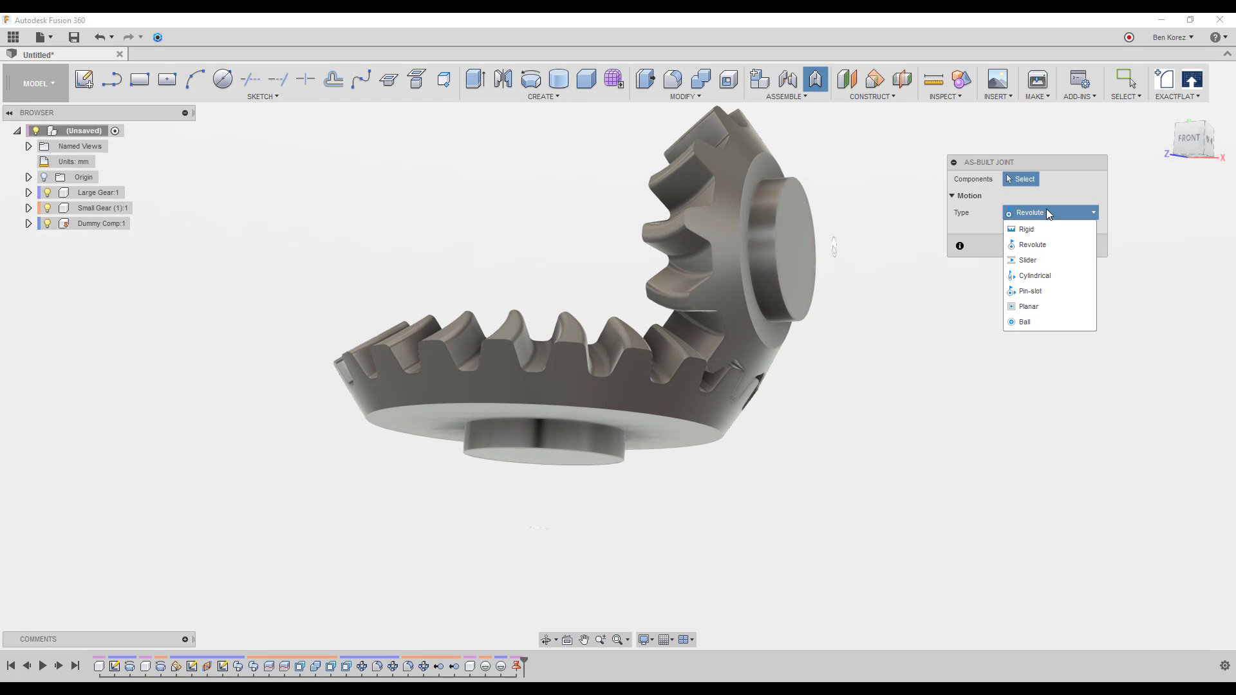
left_click(1044, 210)
left_click(789, 214)
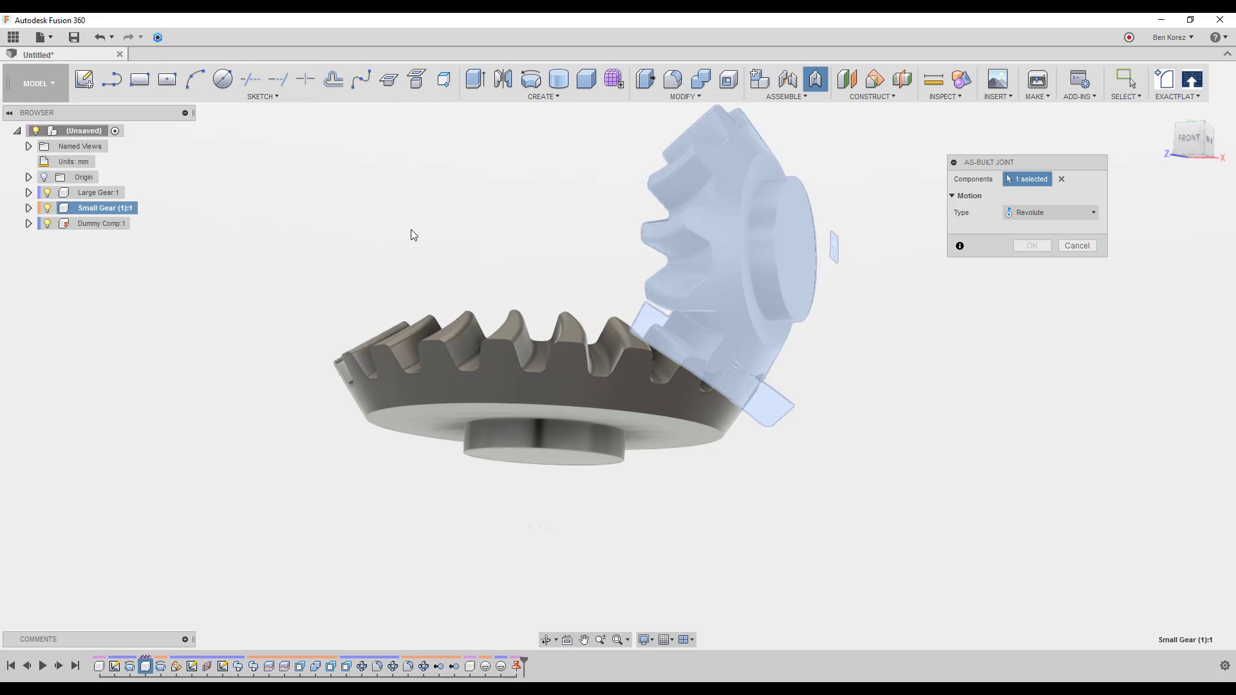
left_click(84, 224)
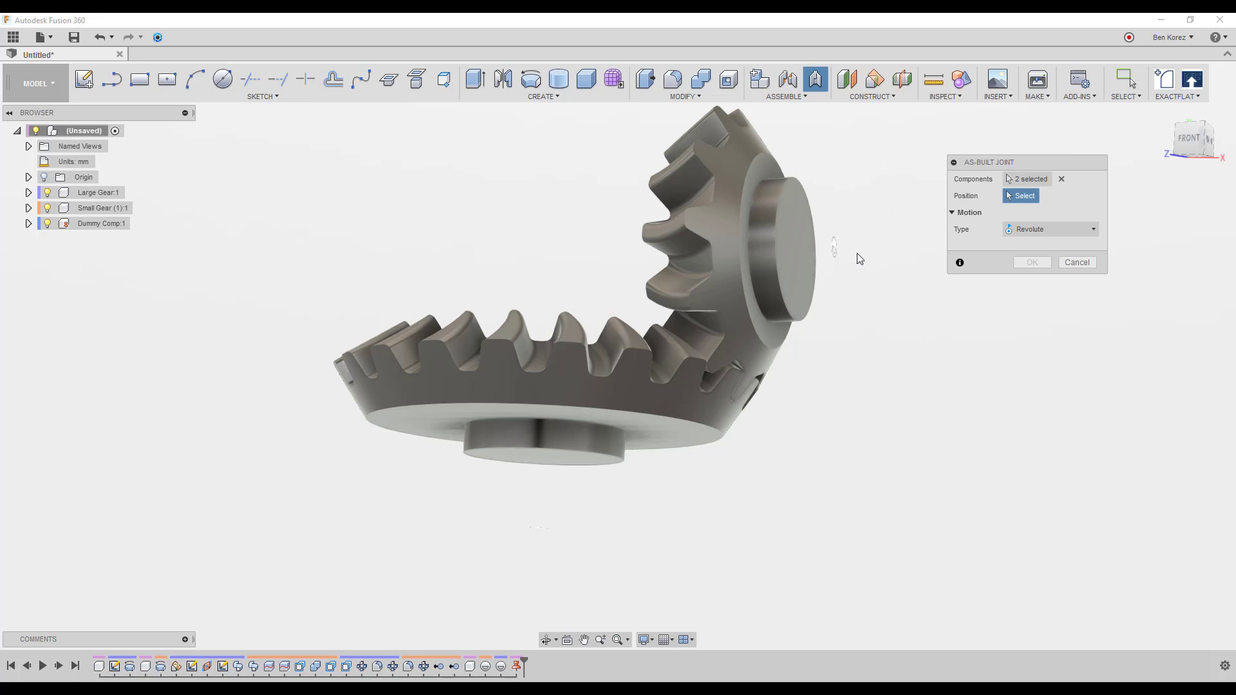
scroll(856, 255, "up", 3)
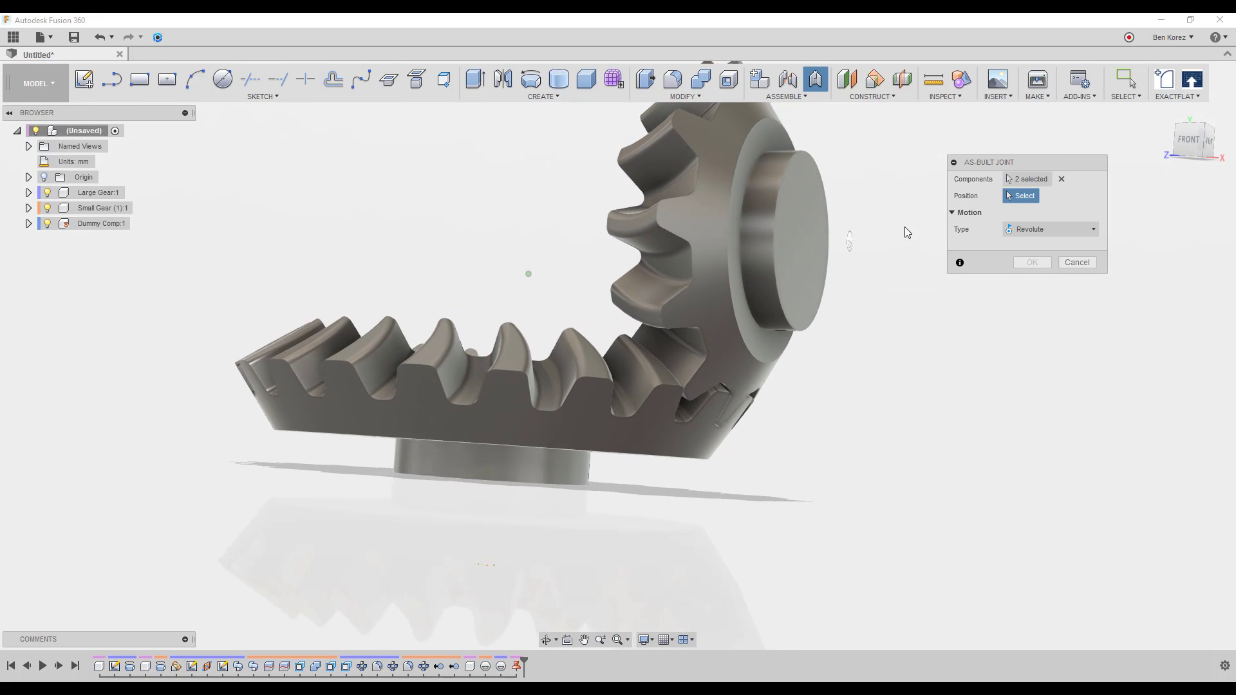
left_click(803, 239)
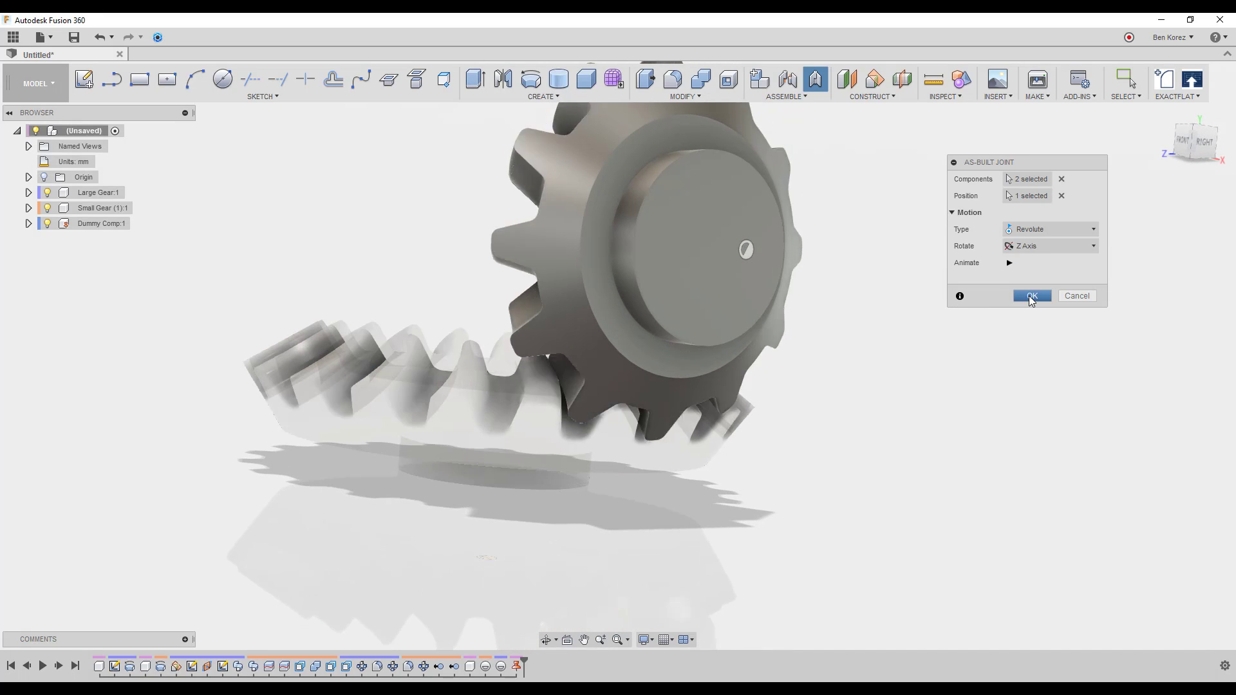
left_click(1031, 297)
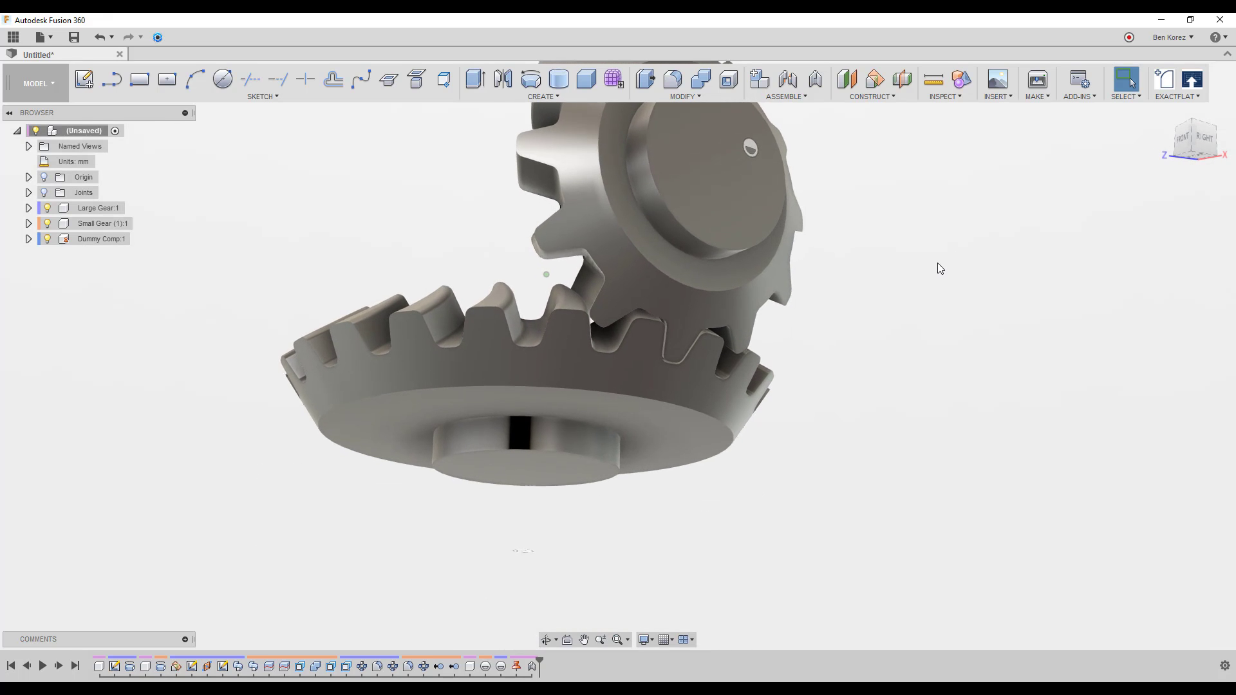
Step: Create a Revolute as-built joint between the Large Gear and Dummy Comp, centred on the large gear's hub underside and rotating about the Z axis
right_click(938, 265)
left_click(938, 226)
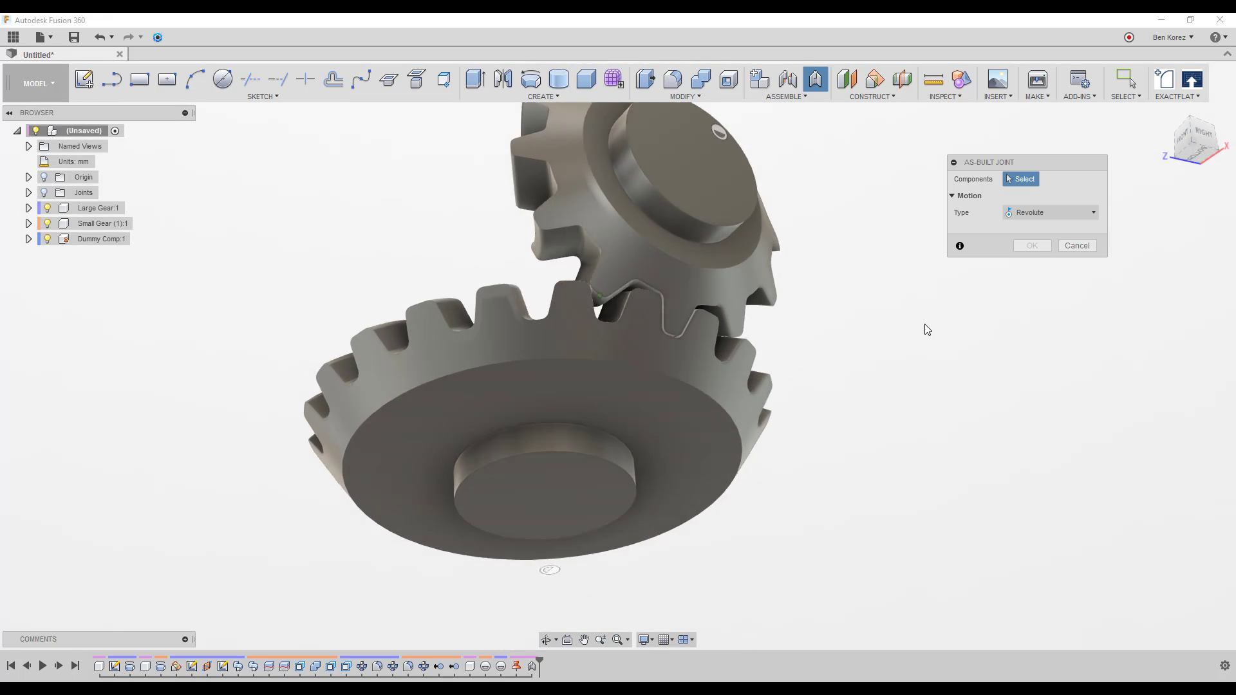
middle_click_drag(925, 324, 894, 276, "shift")
left_click(771, 290)
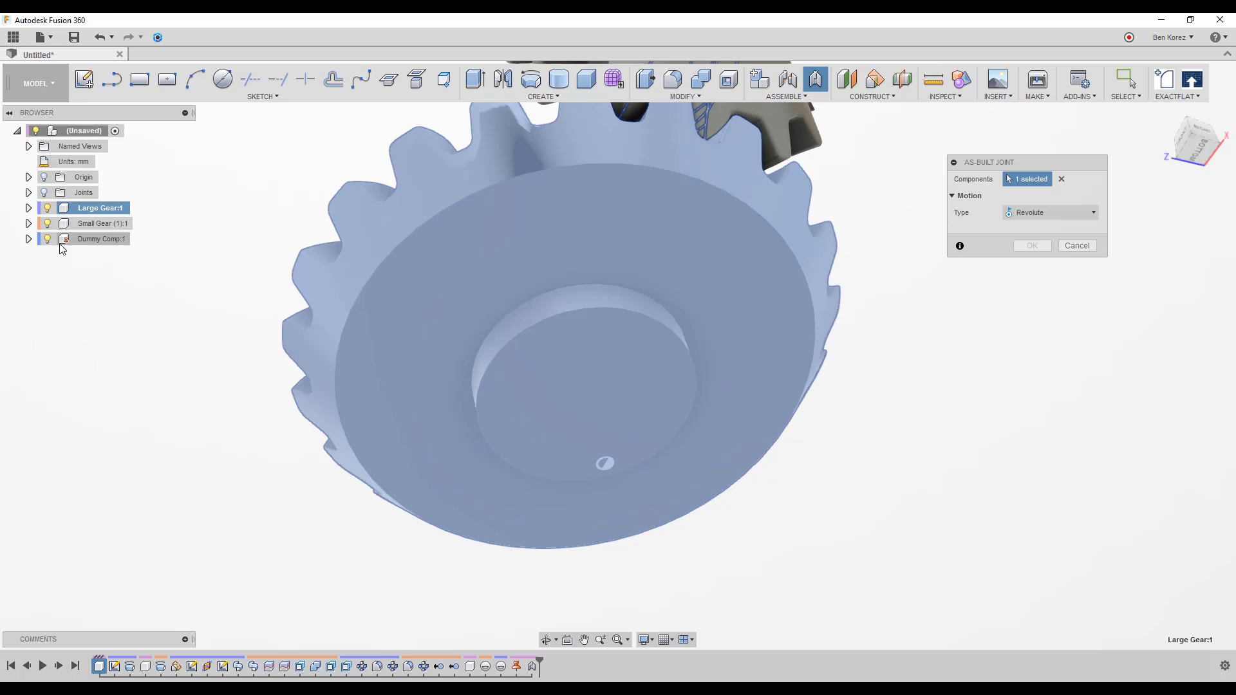
left_click(88, 238)
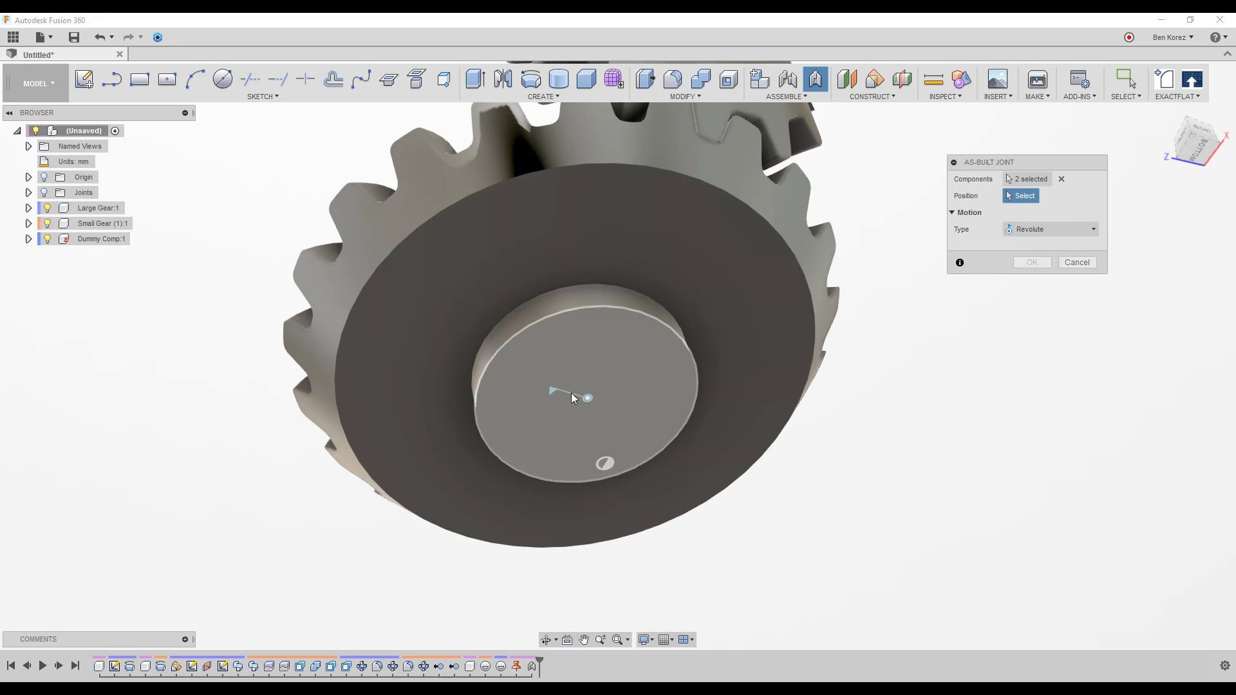
left_click(588, 398)
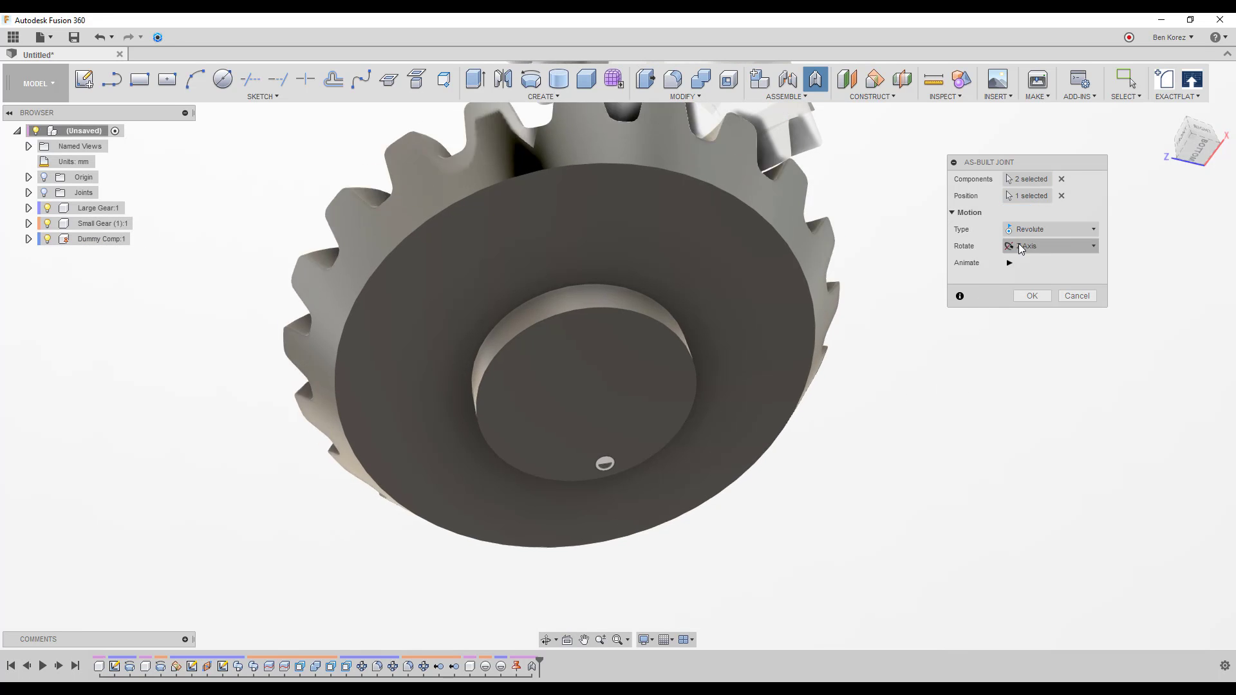
left_click(1035, 293)
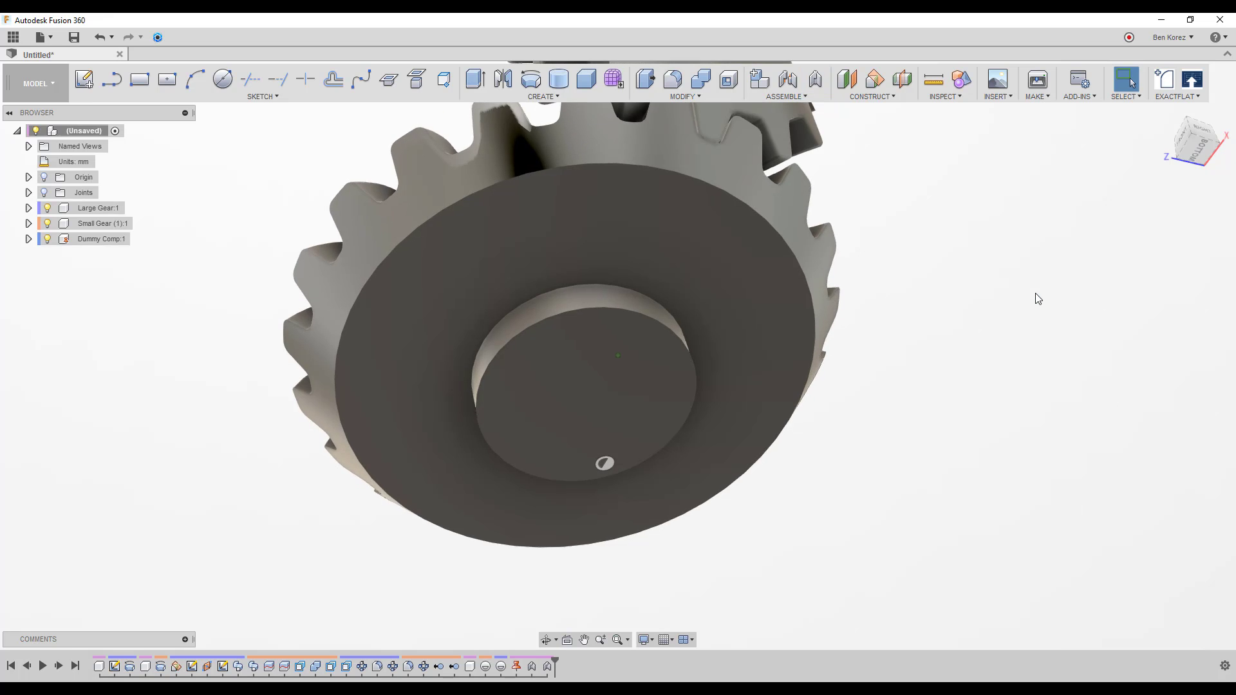
Step: Rotate the jointed gears by hand to check the revolute motion, and revert the components to their original position
middle_click_drag(1037, 298, 1014, 306, "shift")
left_click_drag(643, 323, 663, 461)
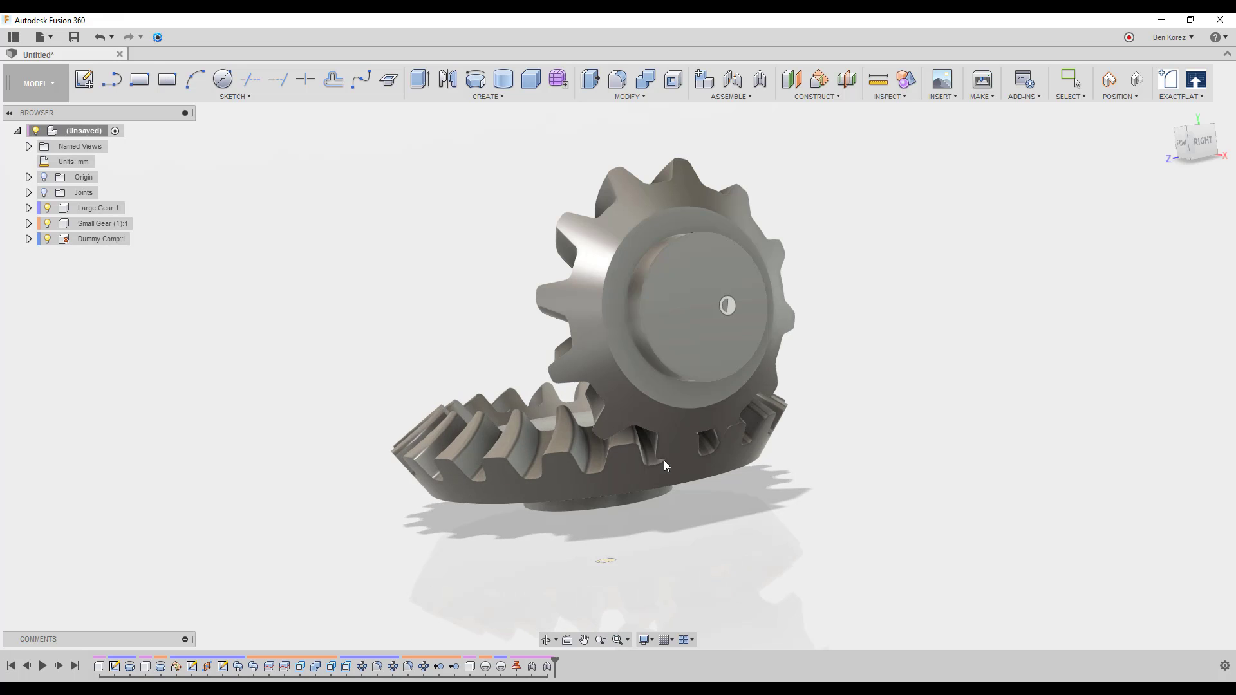
left_click(1137, 81)
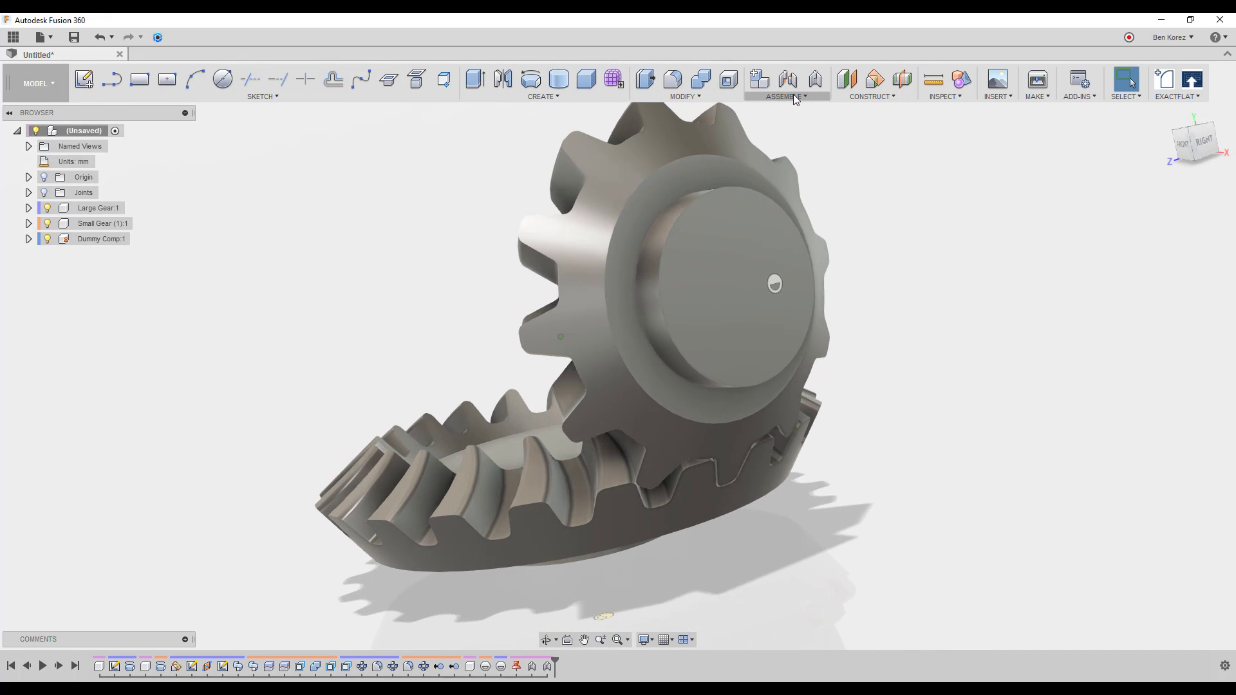
Step: Add a motion link between revolute joints Rev4 and Rev5 at 360 deg each, with the direction reversed
left_click(793, 94)
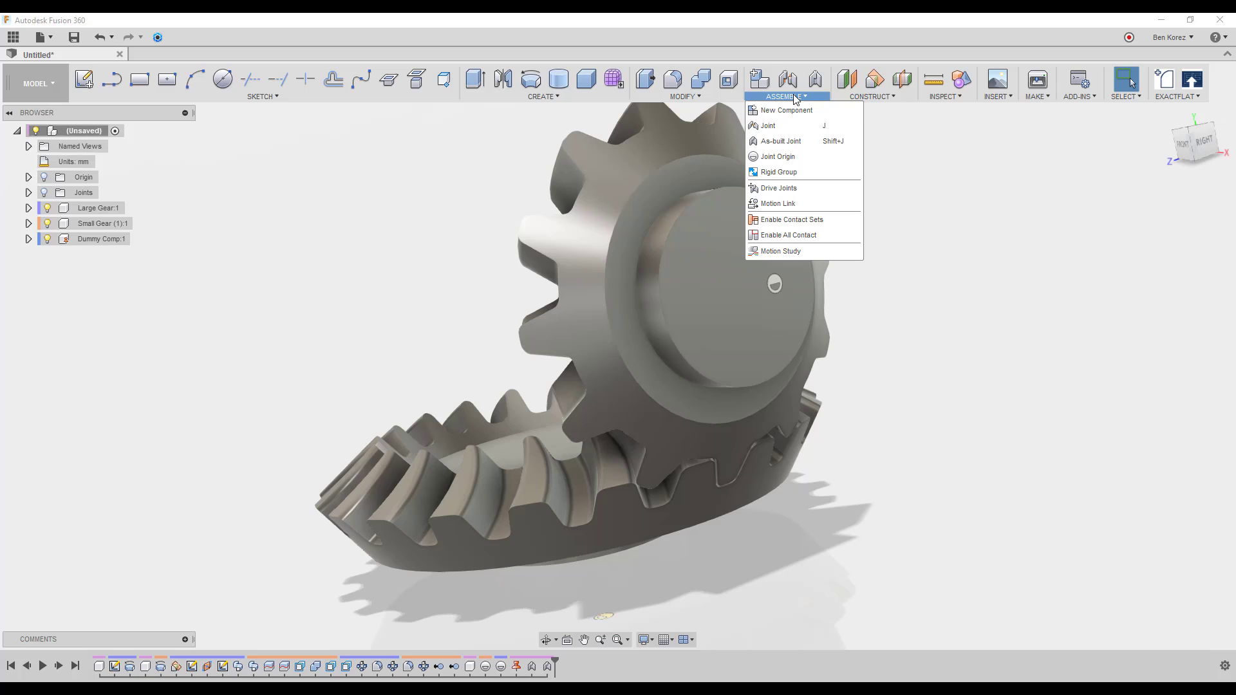
left_click(798, 204)
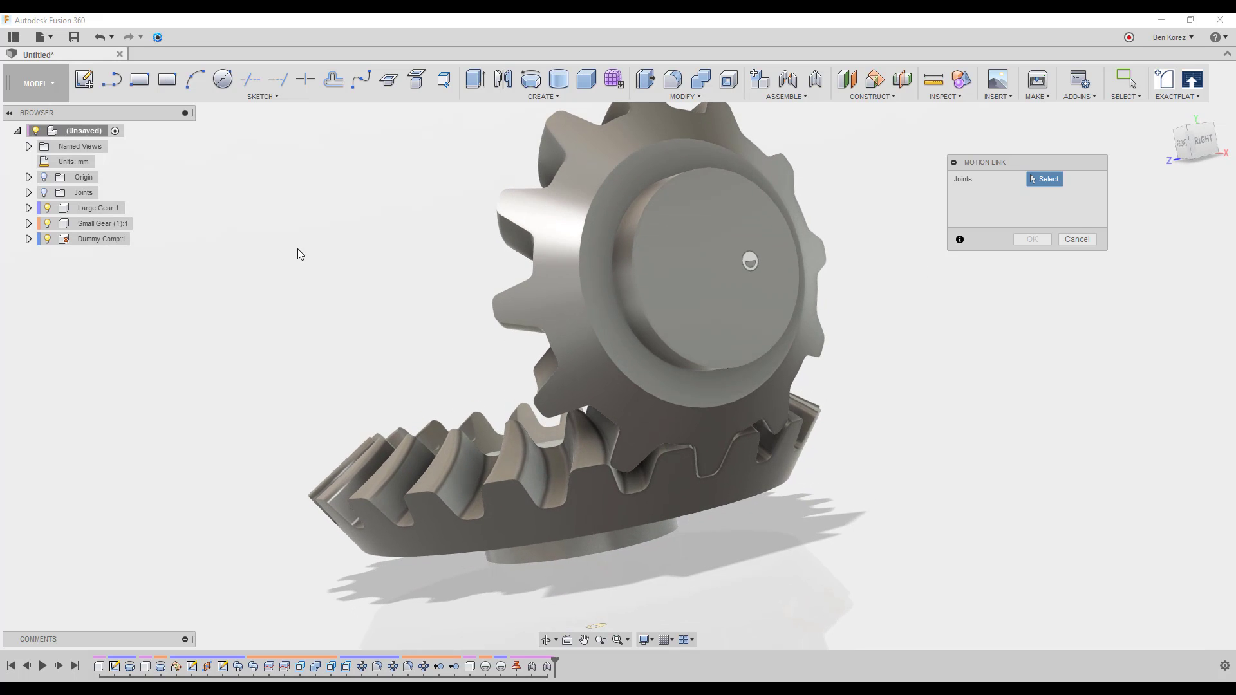
left_click(28, 193)
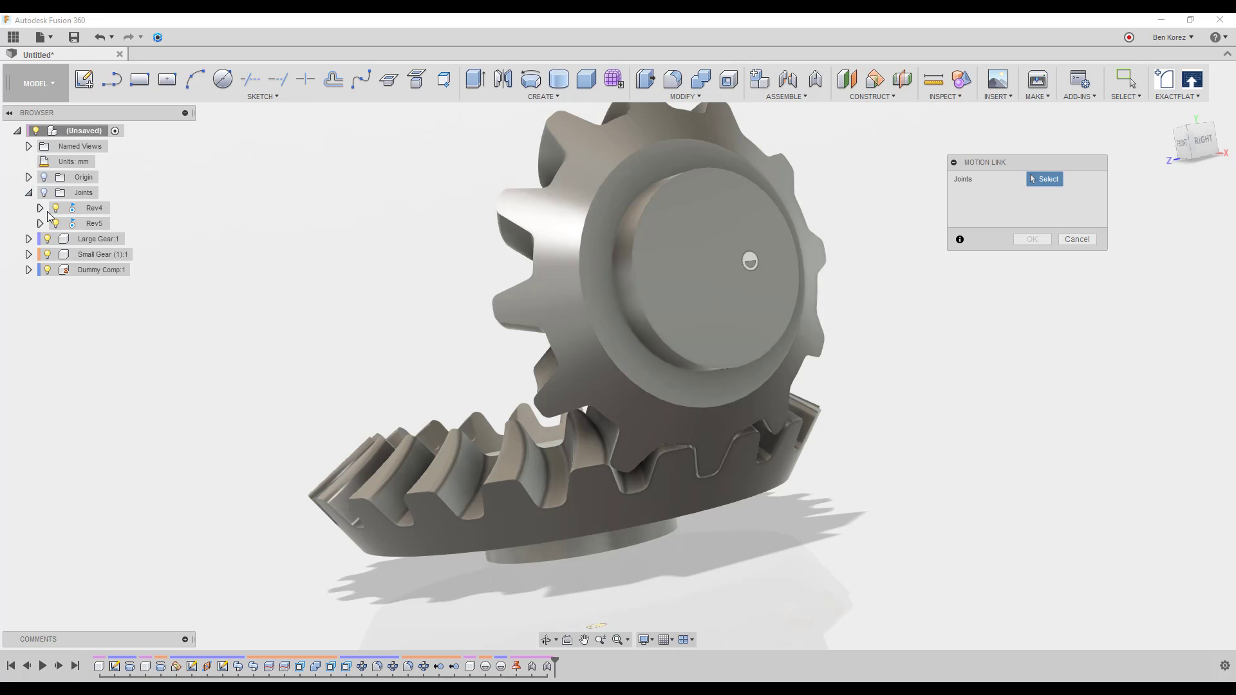
left_click(90, 208)
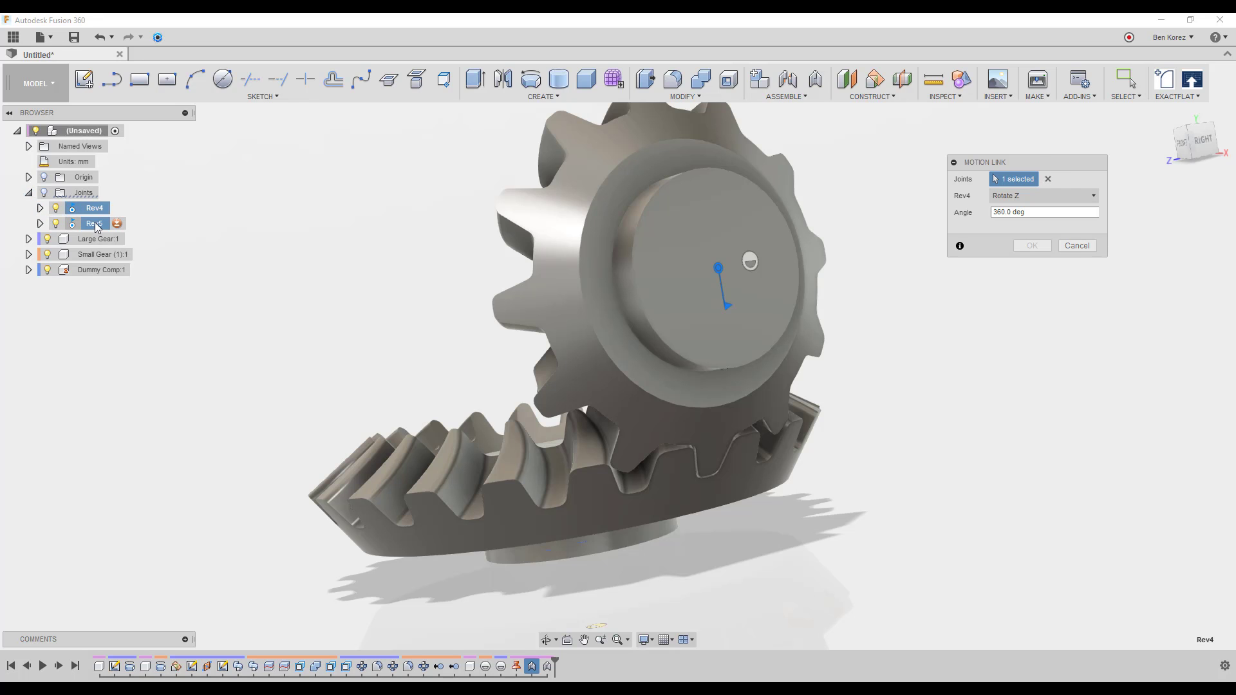
left_click(96, 224)
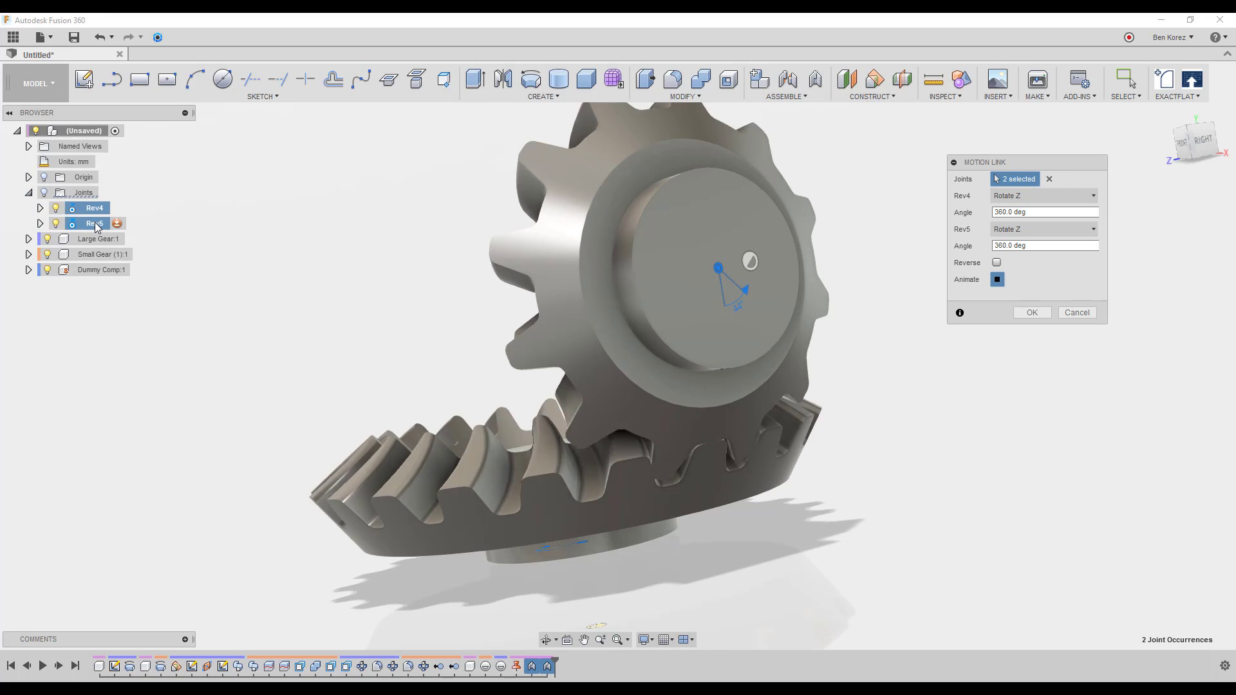
left_click(996, 263)
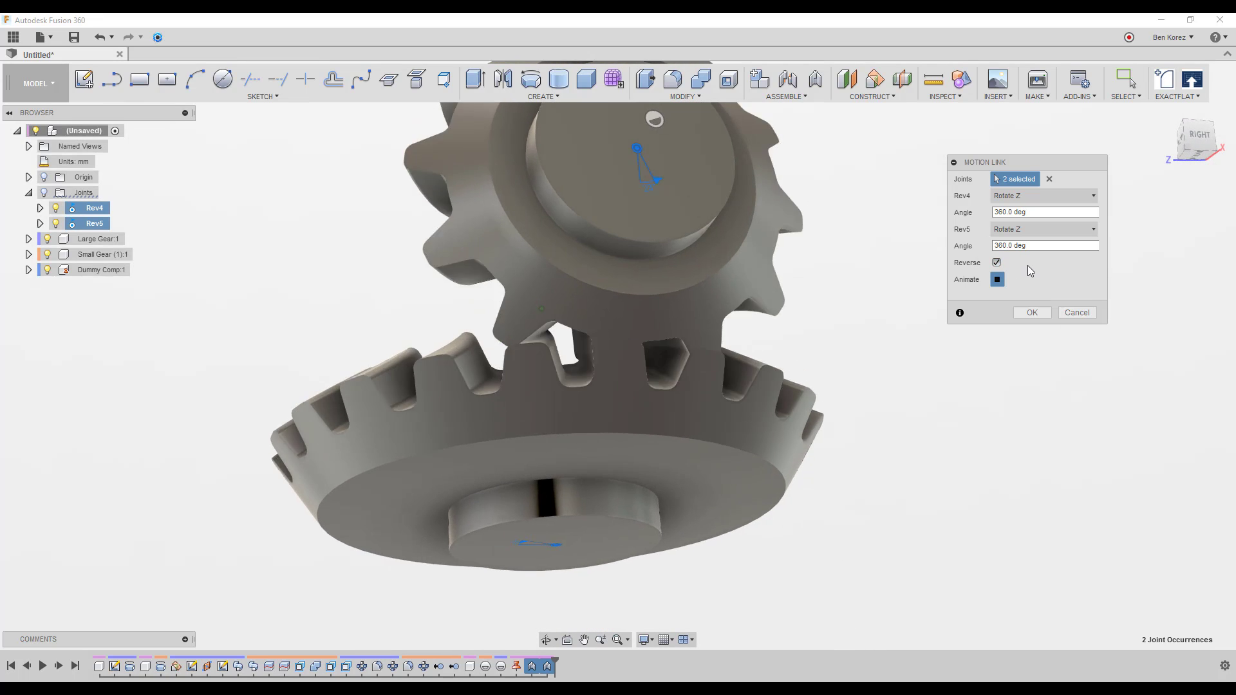
left_click(1030, 312)
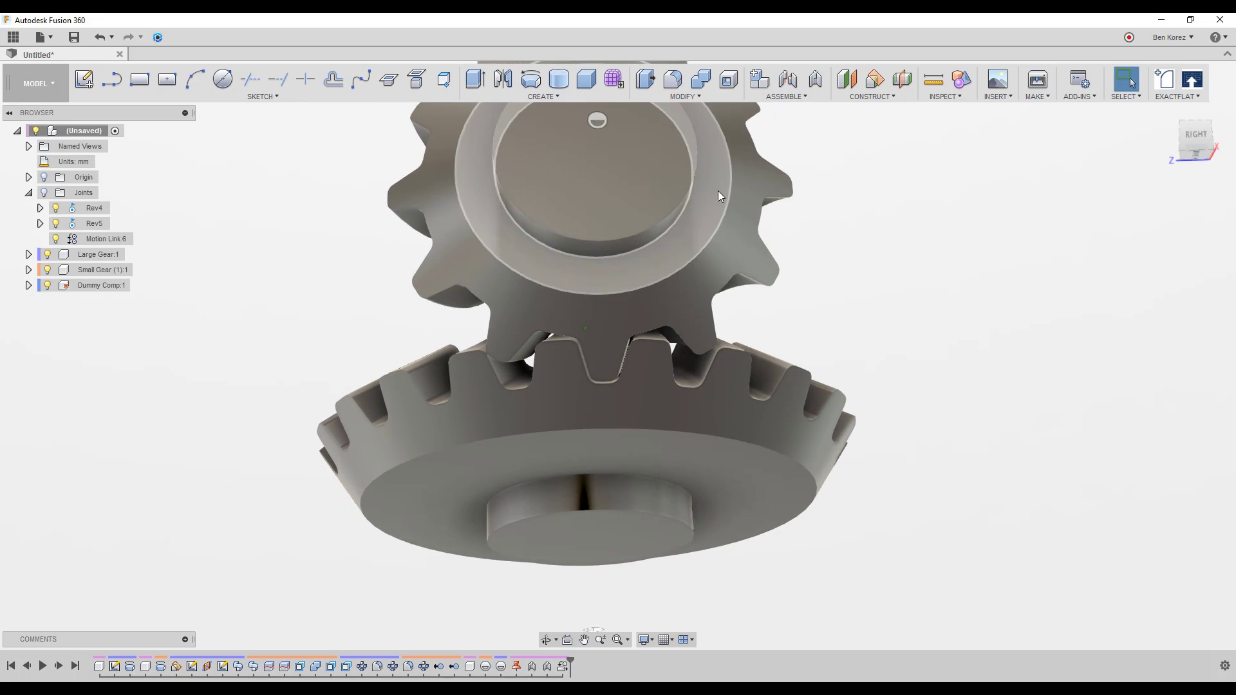
Step: Turn the small gear by hand to test the linked motion, revert its position and examine how the teeth mesh
left_click_drag(748, 192, 692, 269)
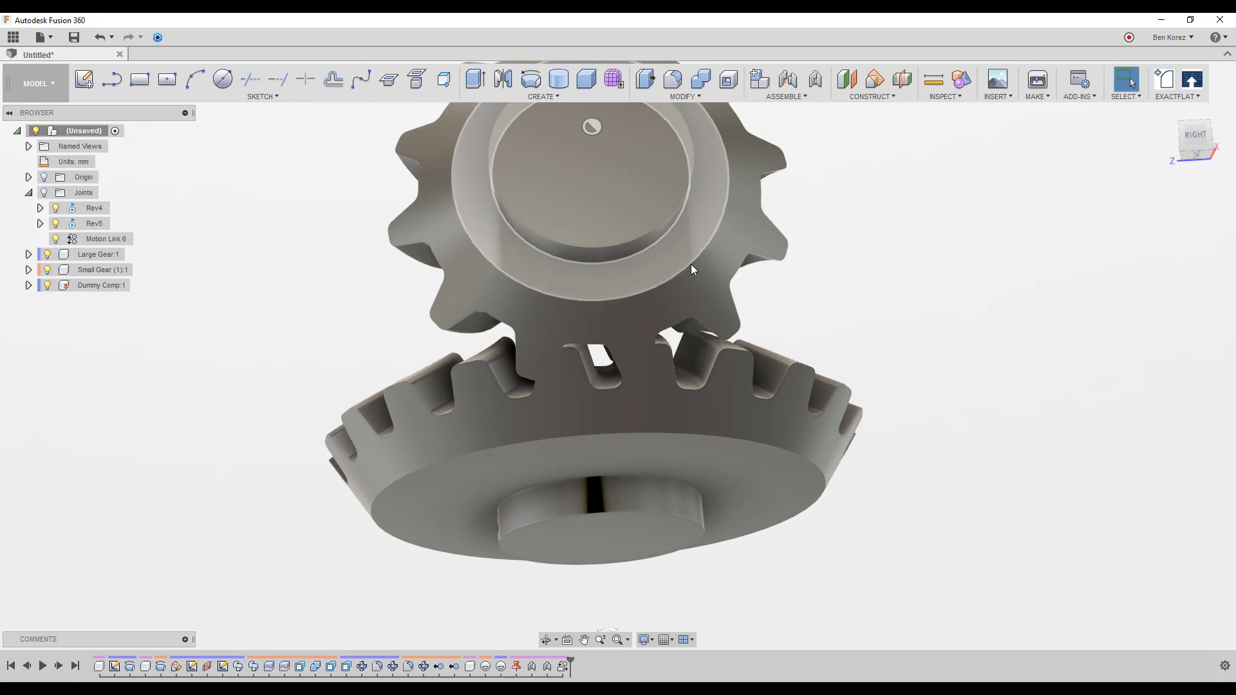
left_click(1138, 81)
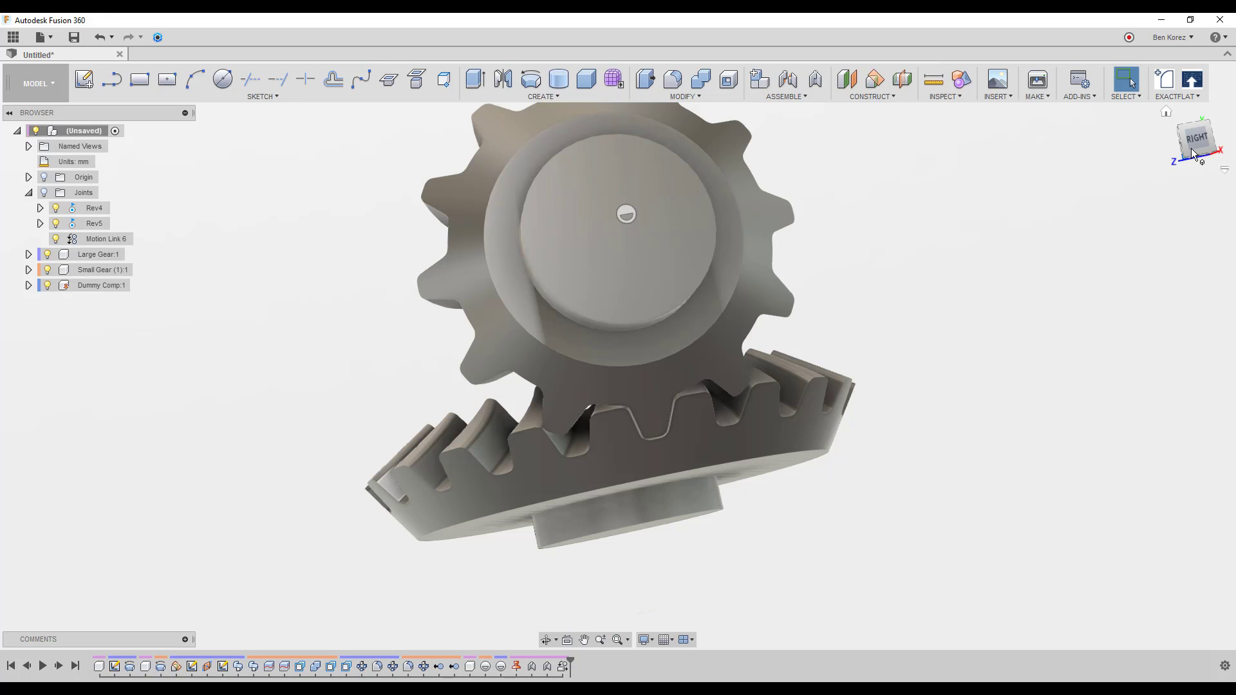
left_click_drag(1199, 146, 1099, 164)
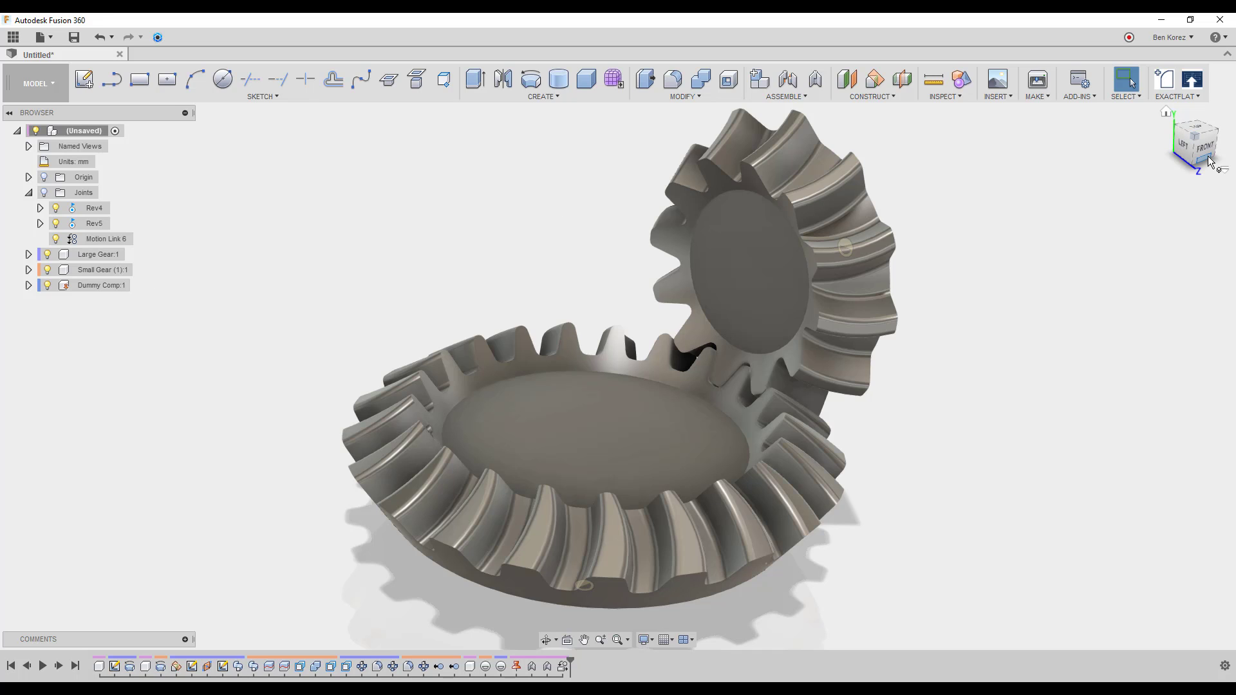
left_click_drag(1199, 155, 1194, 156)
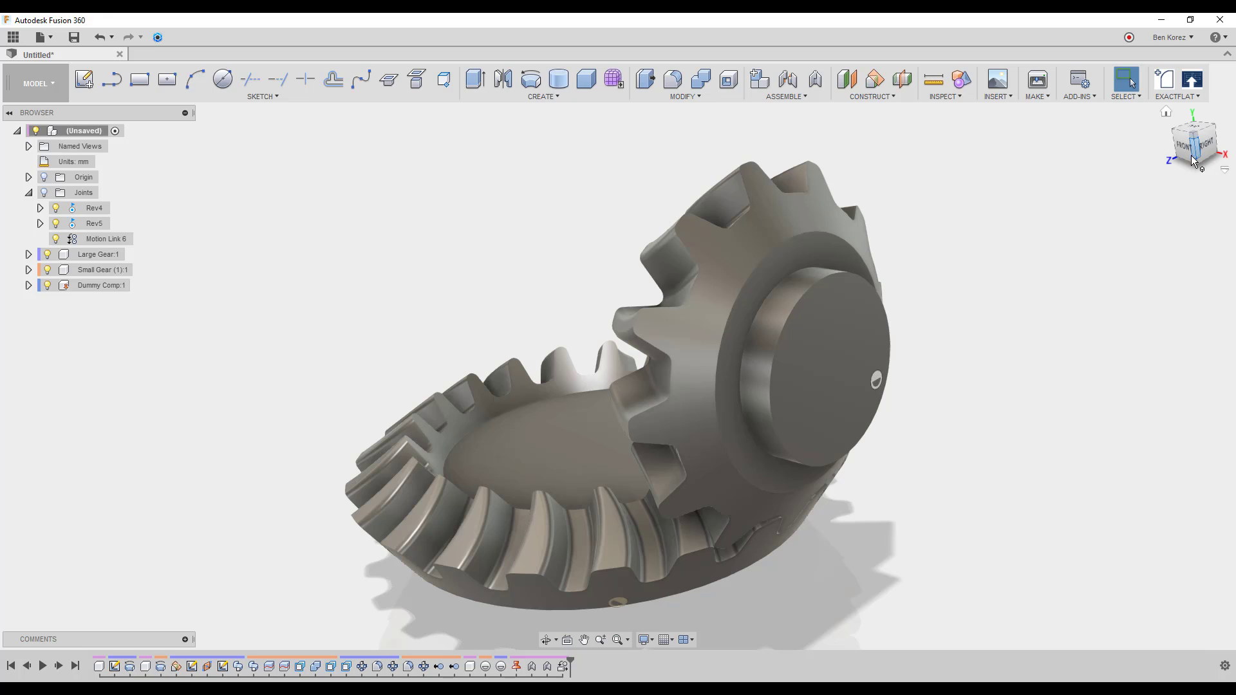
Step: Edit the motion link between the gears and set the Rev4 angle to 630 deg
left_click(123, 241)
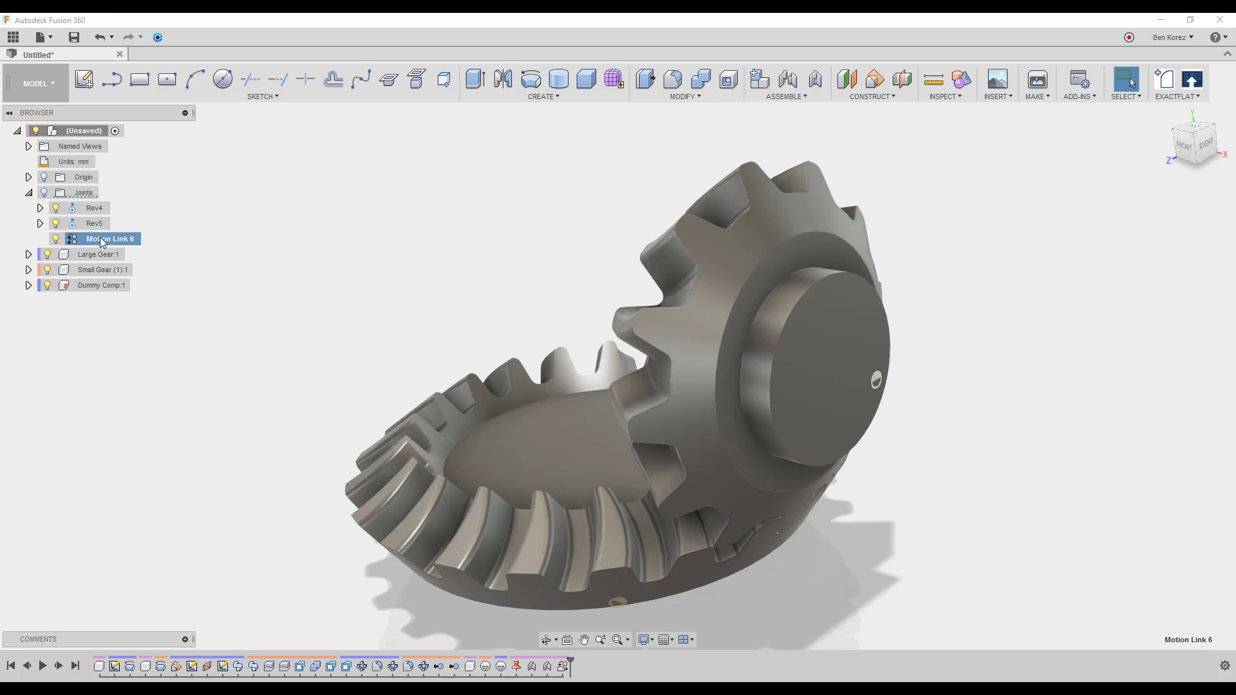
right_click(123, 241)
left_click(128, 257)
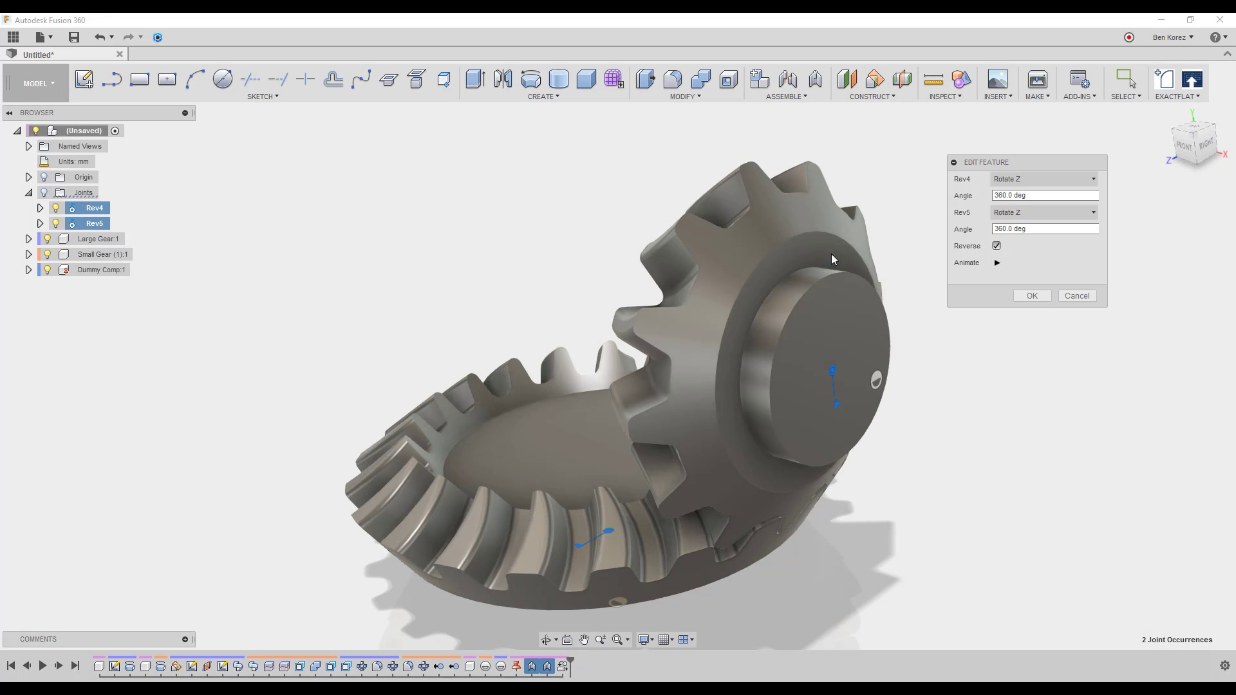
left_click(1013, 195)
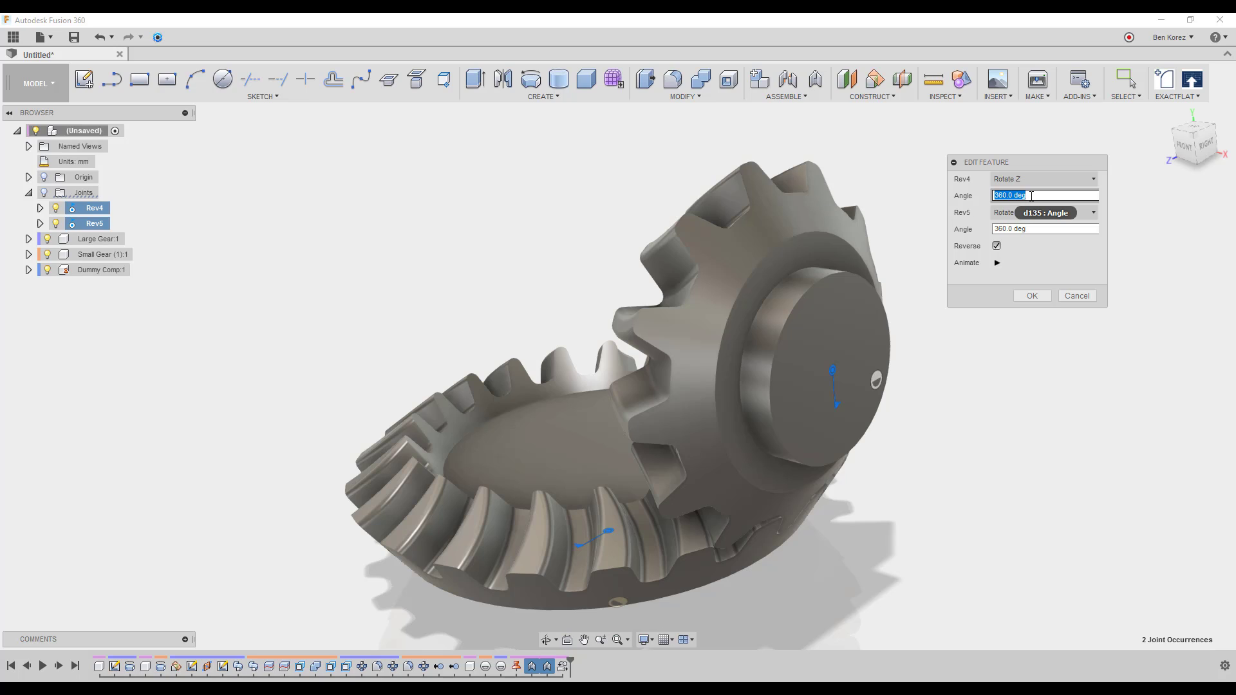
type("30")
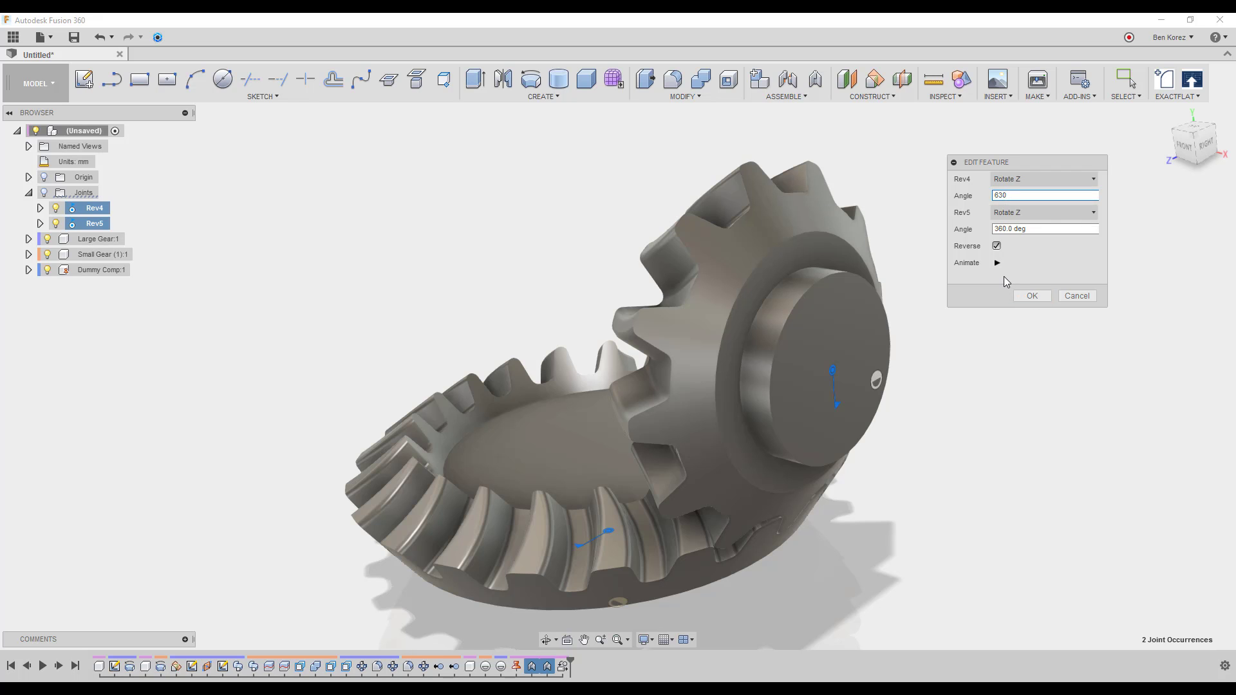
left_click(1032, 297)
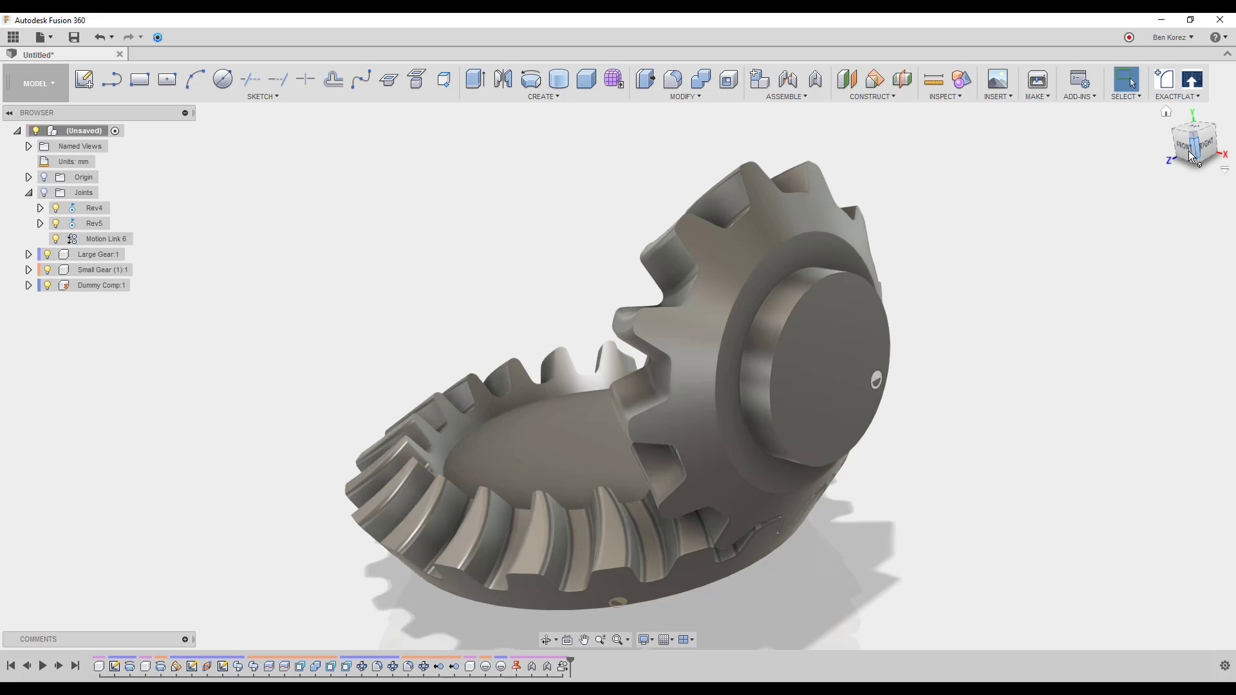
Step: Turn the small gear by hand to check tooth engagement with the new link ratio, and revert the gear positions
left_click_drag(1194, 156, 1178, 149)
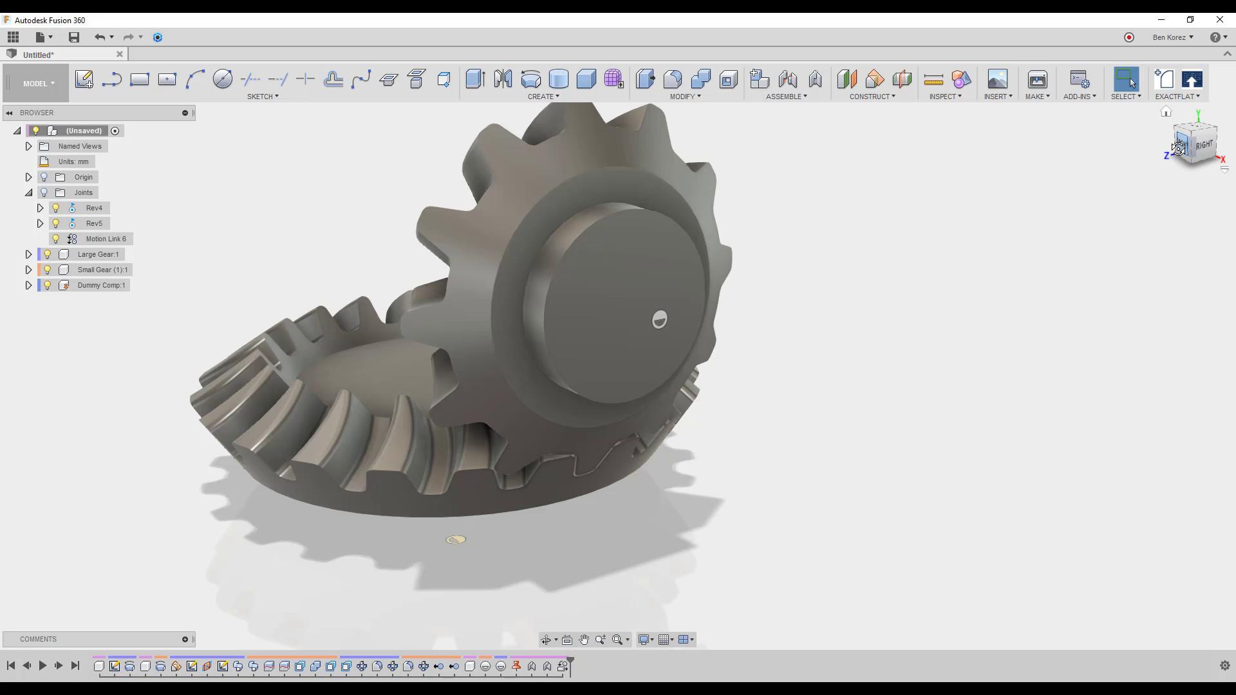
left_click_drag(1178, 148, 1191, 154)
middle_click_drag(1073, 315, 1017, 293, "shift")
left_click_drag(760, 204, 791, 254)
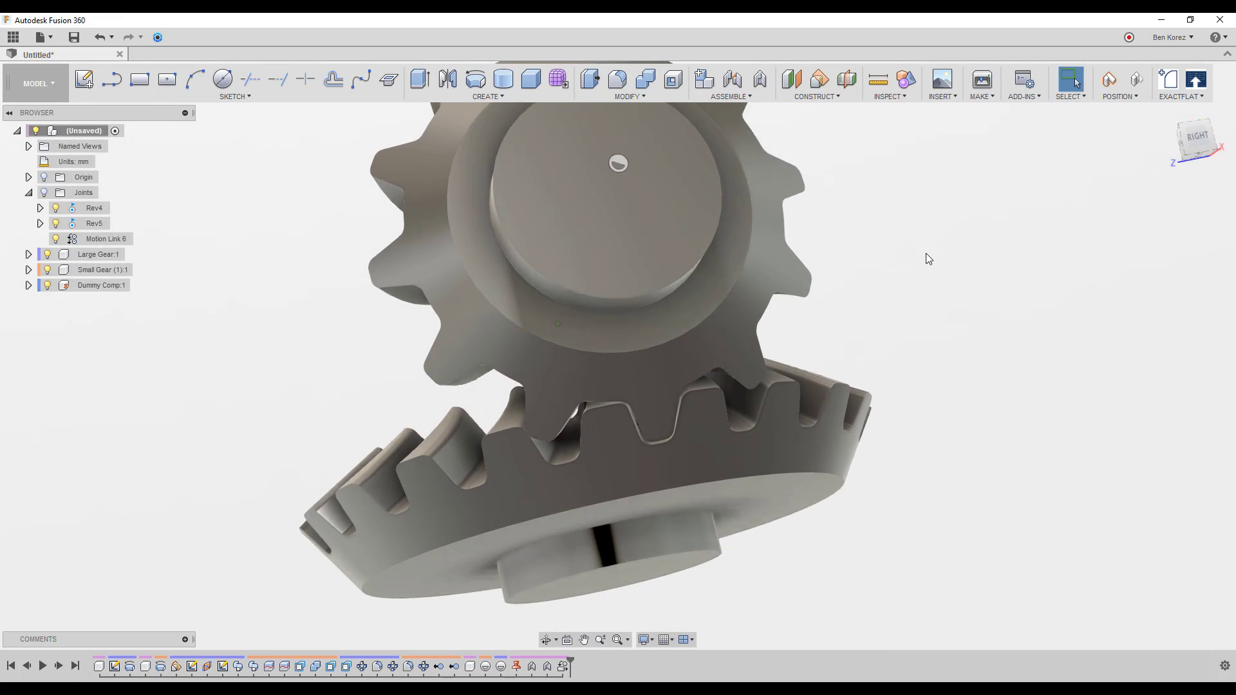
left_click_drag(810, 212, 683, 192)
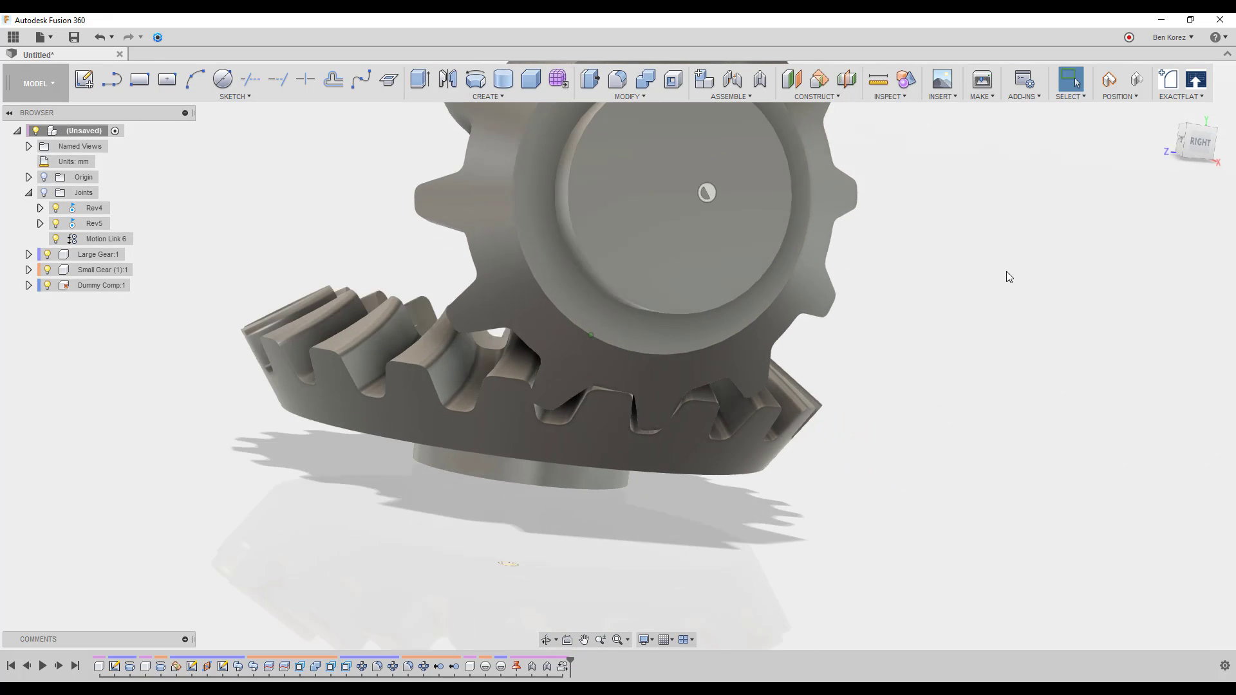
left_click(1138, 80)
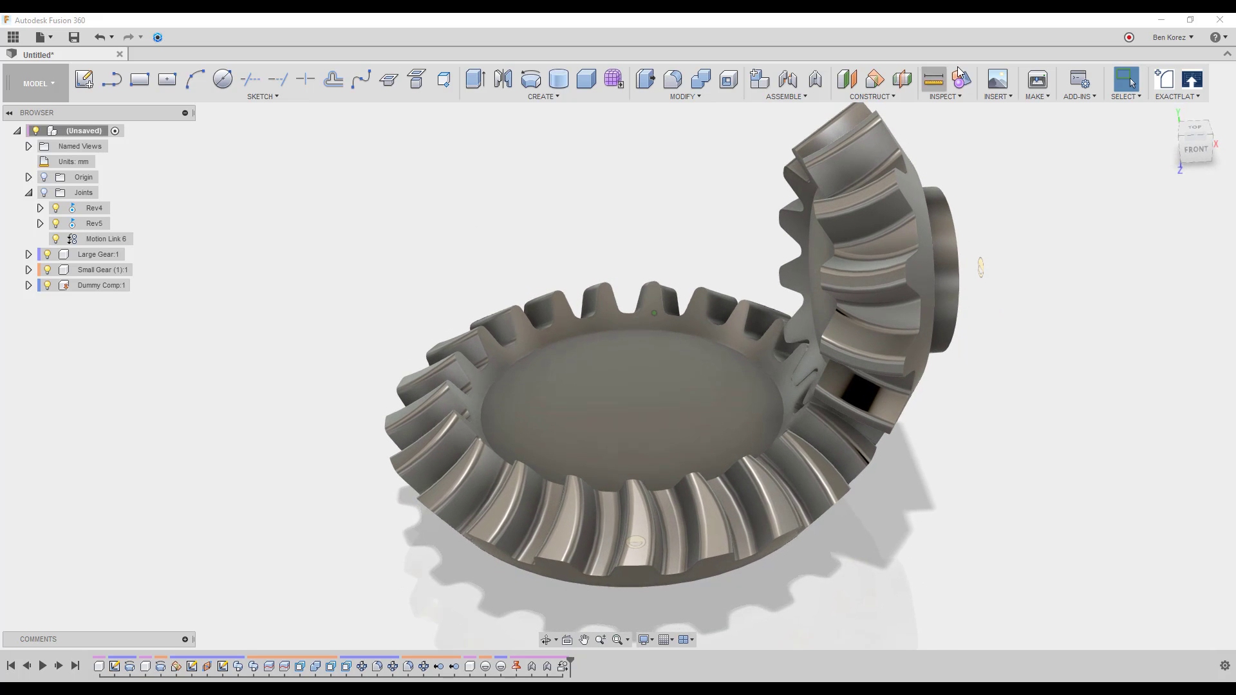
Step: Measure the circular edge of the large gear's inner face
left_click(934, 80)
left_click(773, 383)
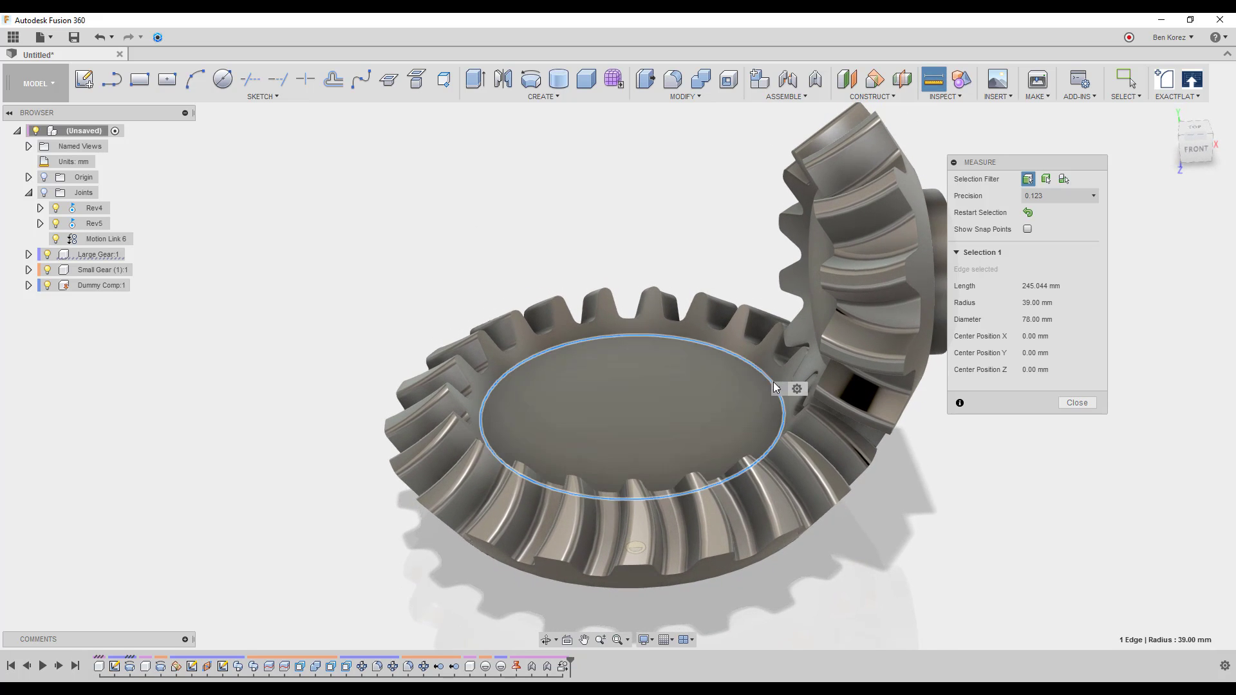
left_click(1076, 403)
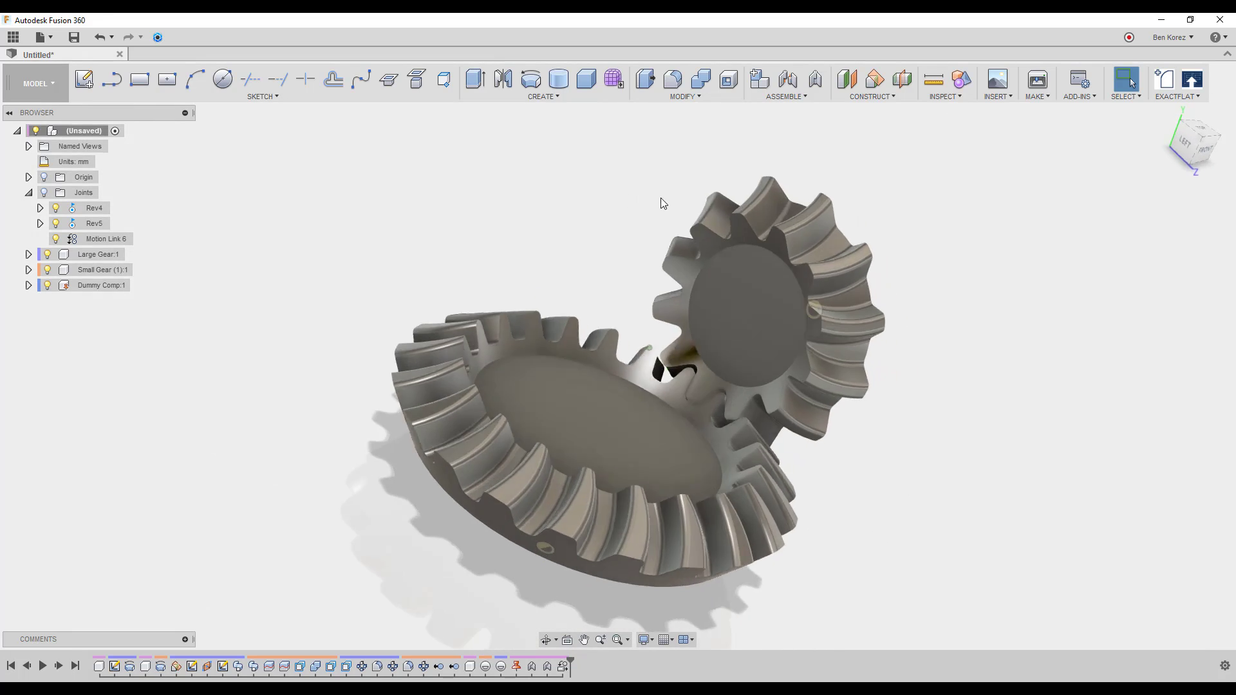
Step: Rotate the small gear again, examine the meshing spiral teeth of both gears from several angles, and revert the positions
left_click_drag(747, 207, 602, 211)
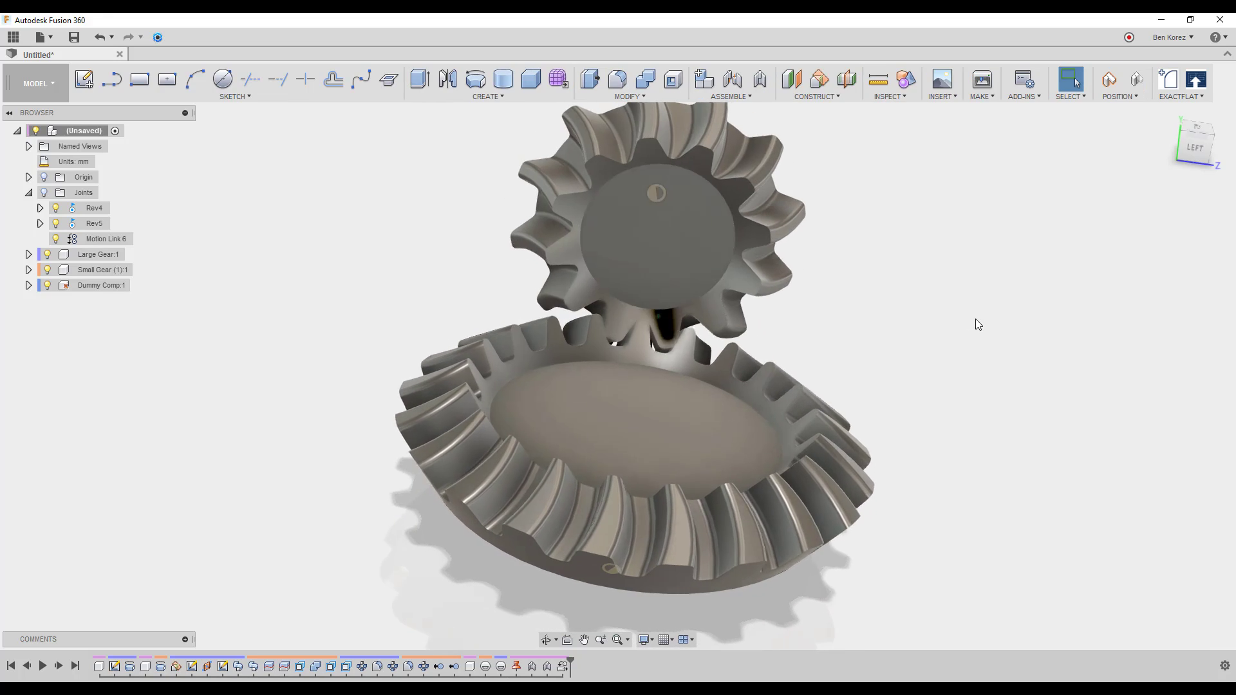
middle_click_drag(947, 320, 813, 333, "shift")
scroll(821, 378, "up", 5)
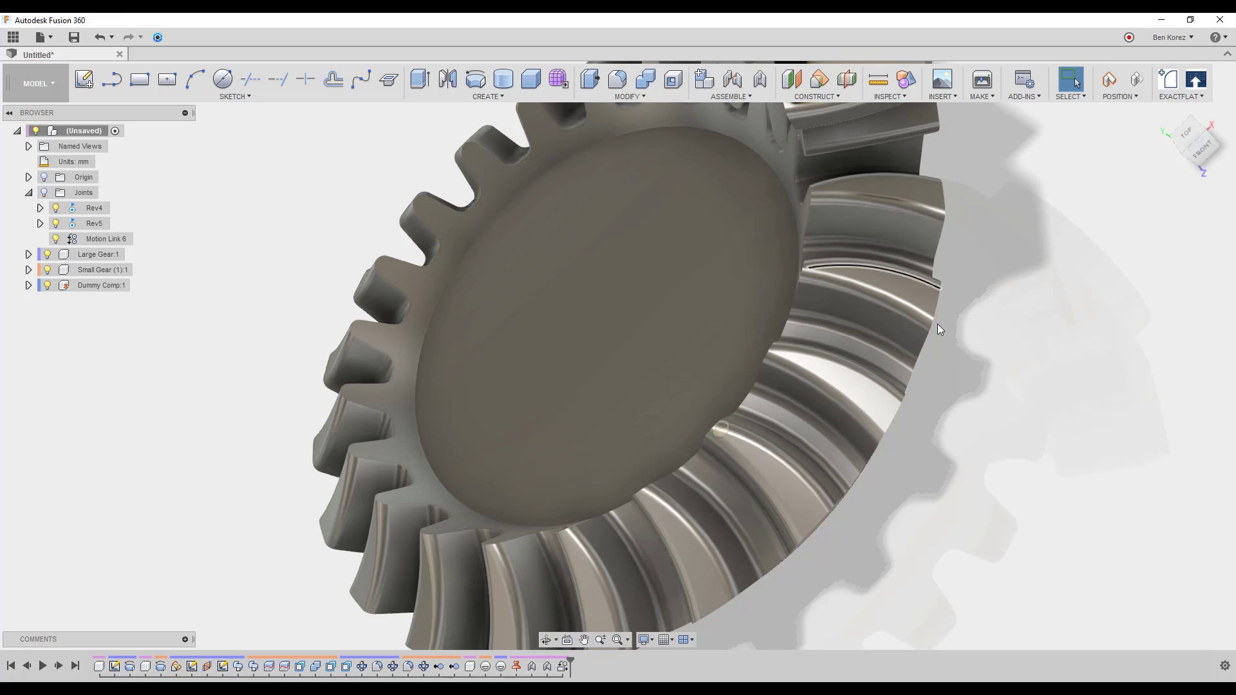
middle_click_drag(1012, 291, 1013, 291, "shift")
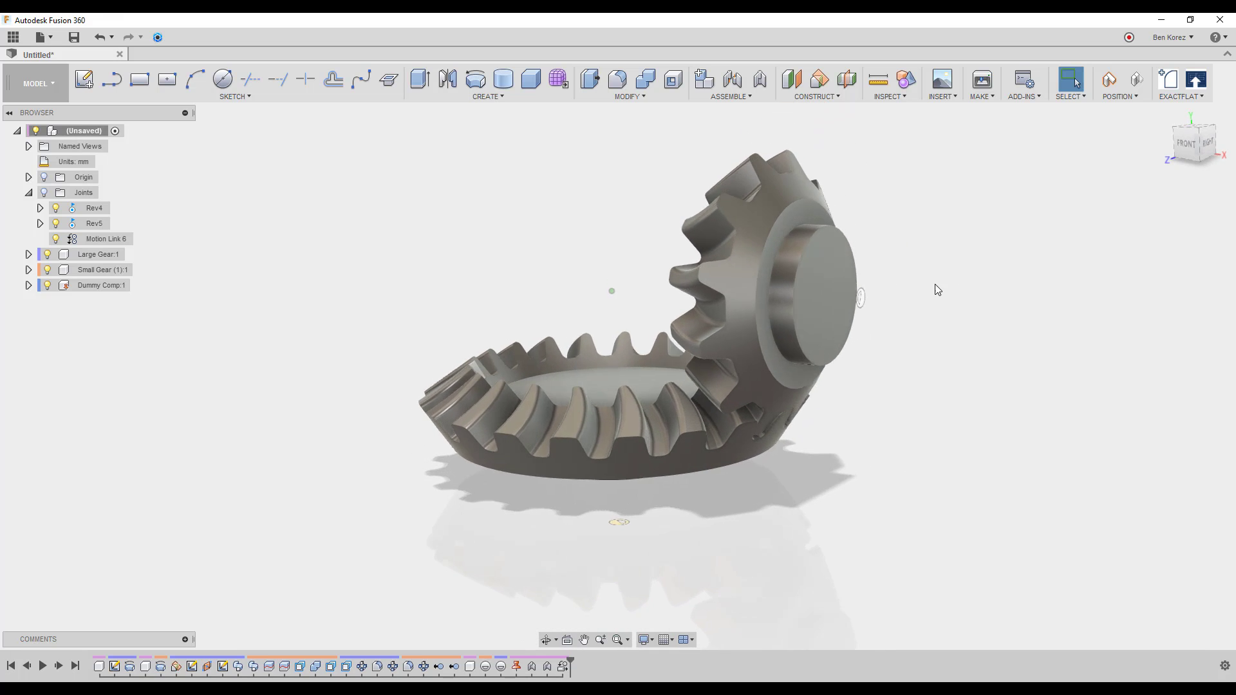
left_click_drag(734, 253, 816, 326)
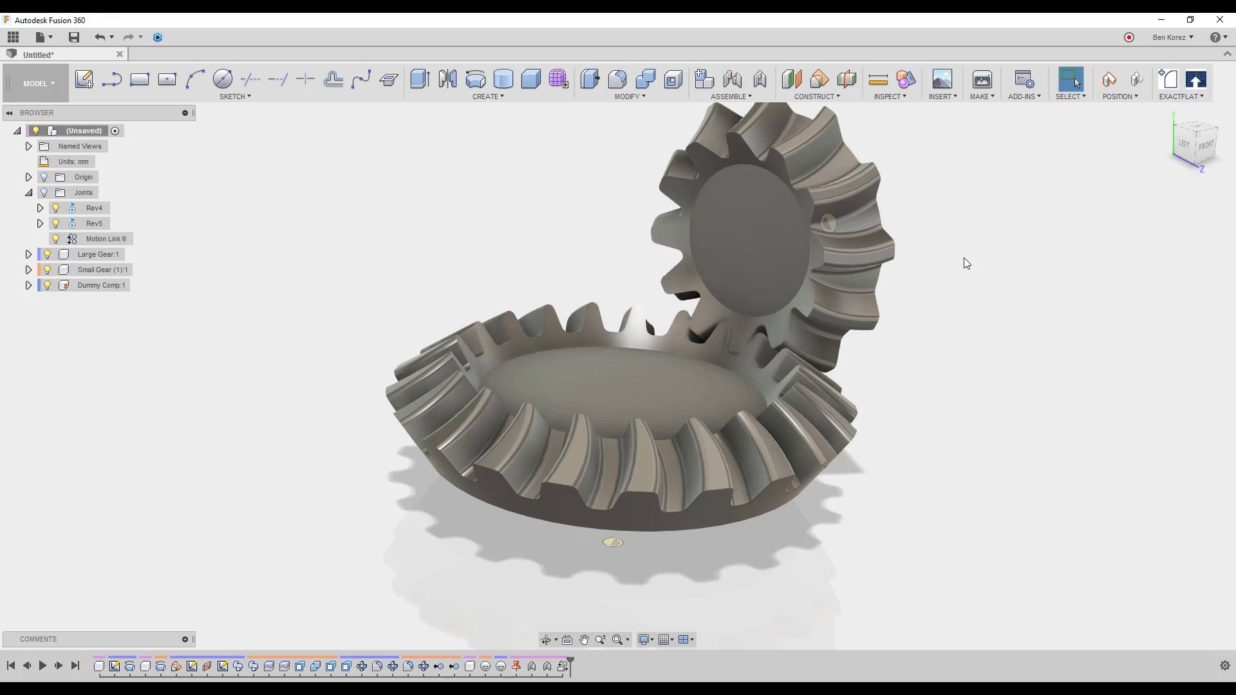
left_click(1140, 81)
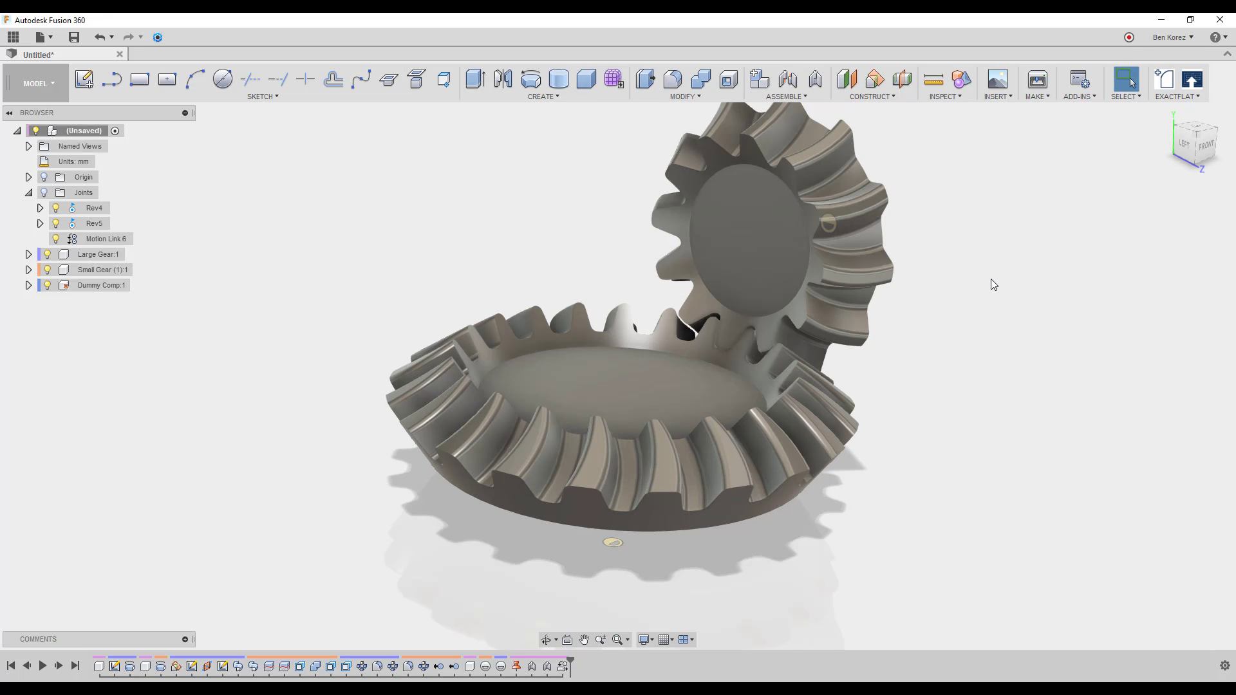